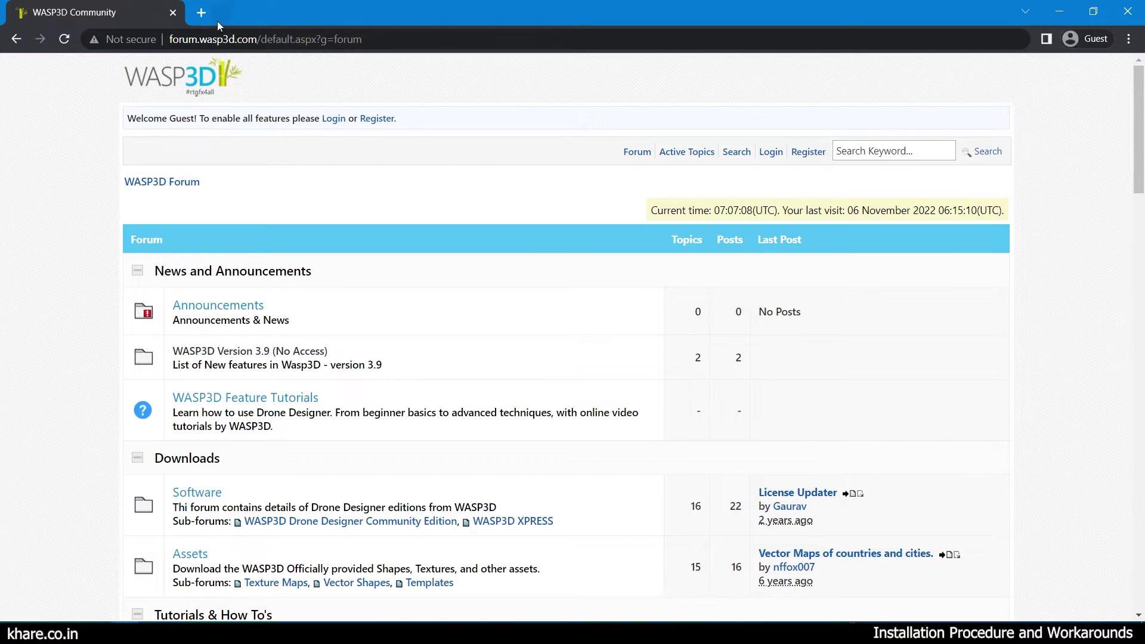
Go to Software downloads, open the Drone Designer Community Edition sub-forum and show its topics.
scroll(95, 356, down, 1)
scroll(109, 396, down, 1)
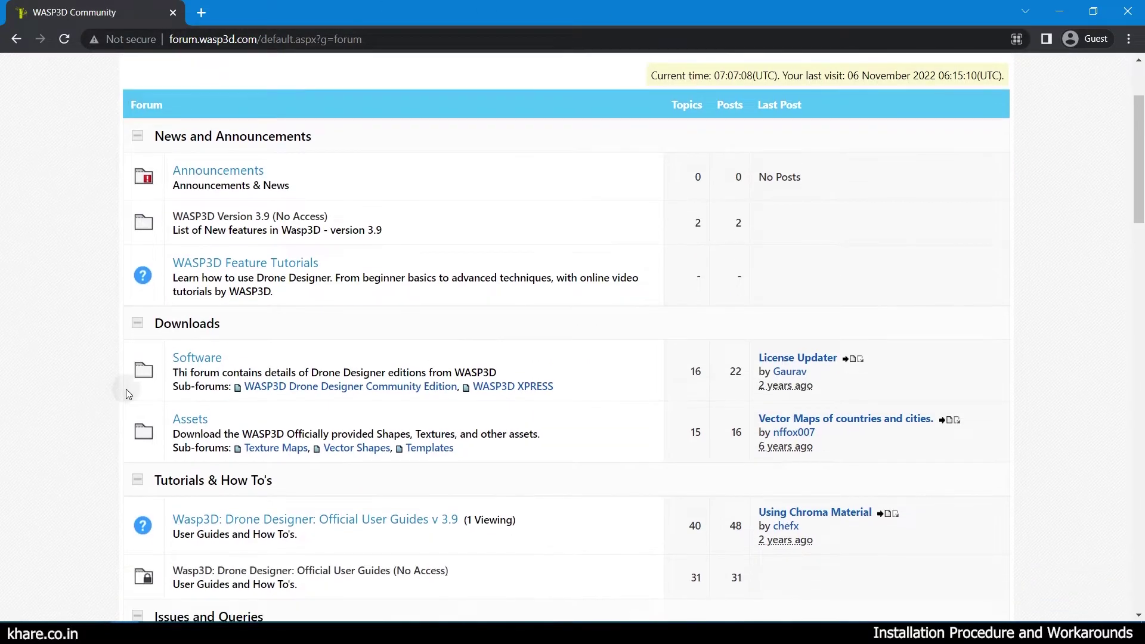
click(190, 361)
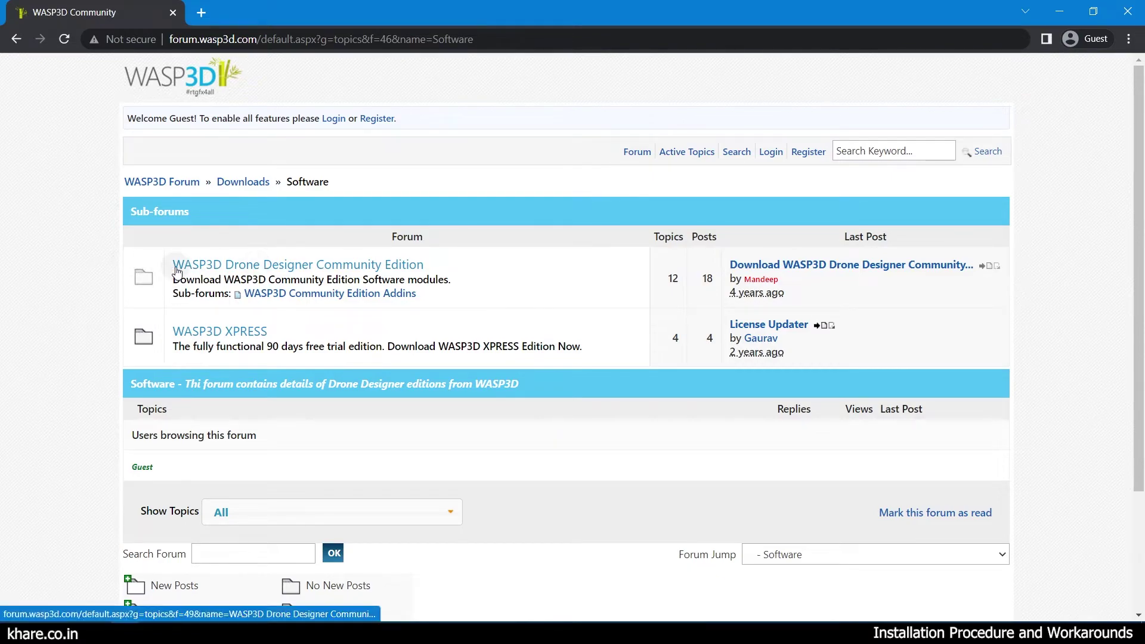
click(414, 266)
scroll(42, 216, down, 3)
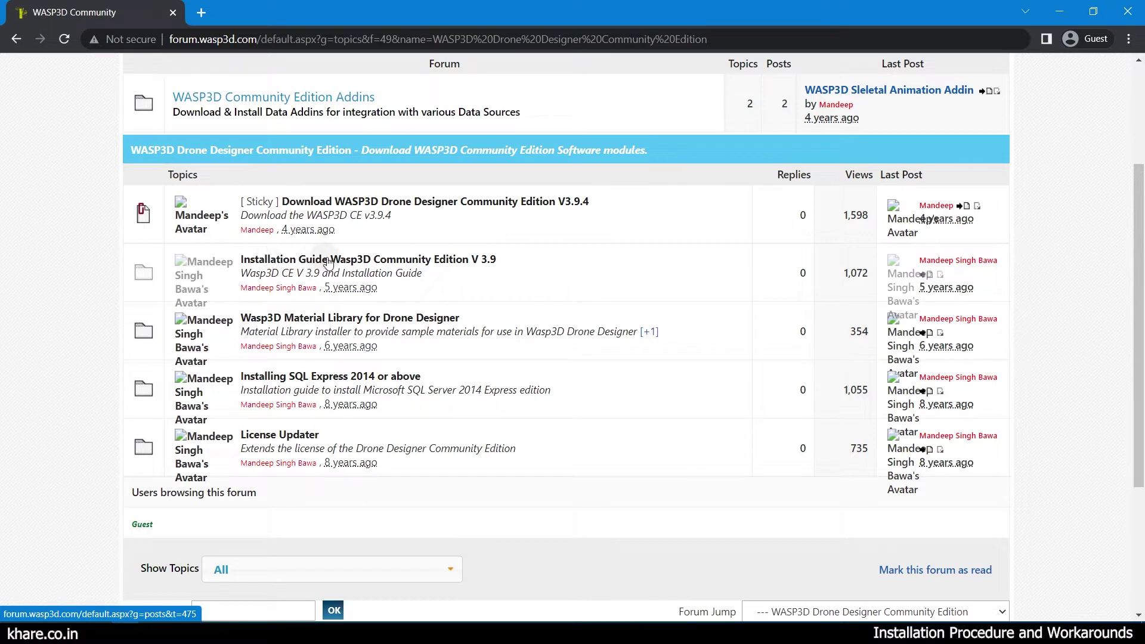
Open the Installation Guide V 3.9 in a new tab and select its Minimum and Recommended Specifications.
right_click(384, 260)
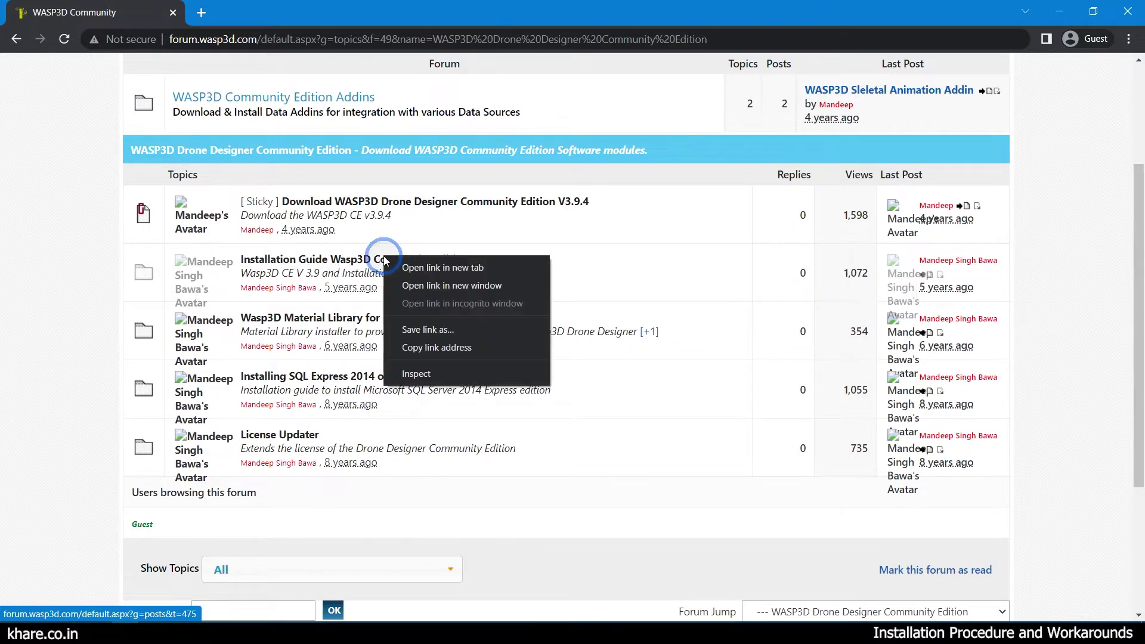
click(388, 266)
key(ctrl+Tab)
drag(325, 252, 567, 341)
scroll(537, 370, down, 2)
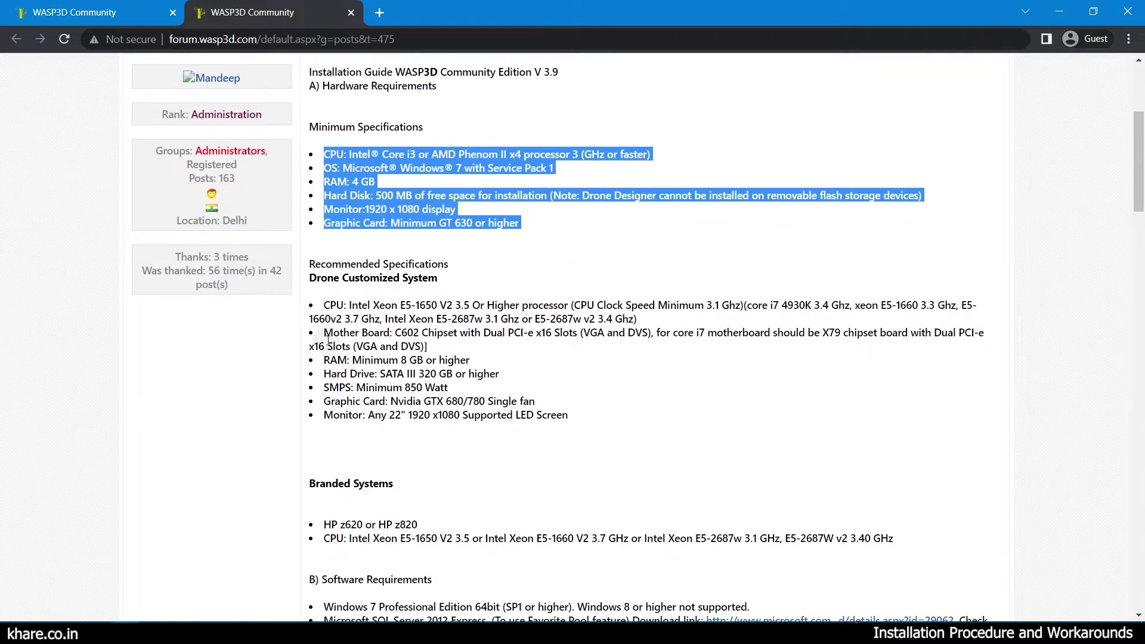
click(327, 304)
drag(325, 306, 571, 418)
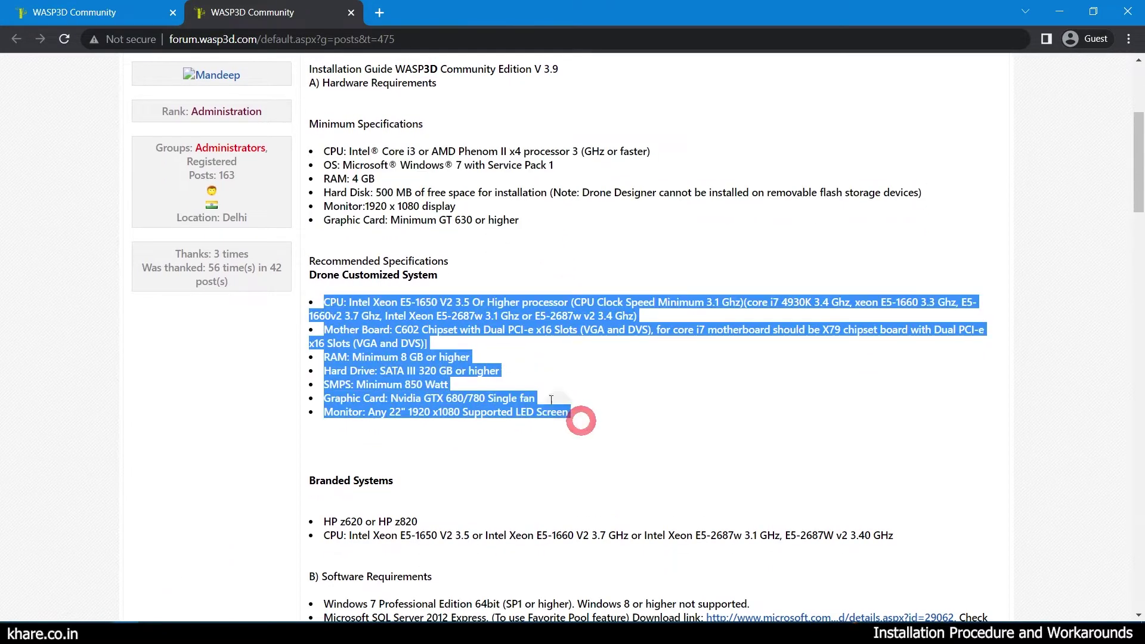
Scroll through the rest of the Installation Guide, then return to the topics list tab.
scroll(468, 286, down, 10)
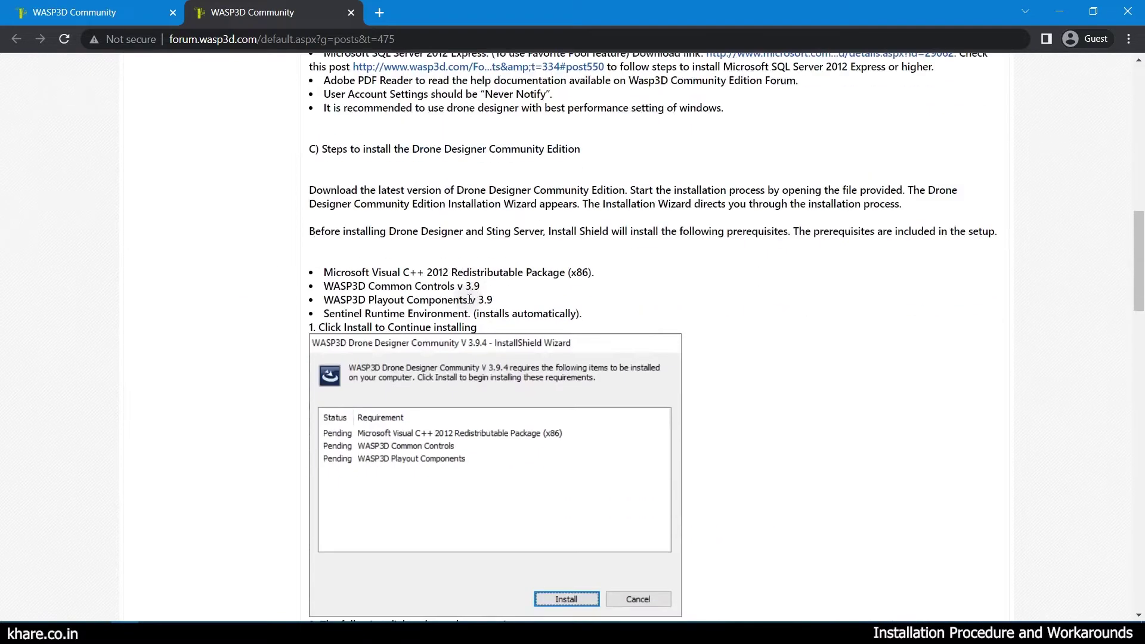
scroll(469, 297, down, 7)
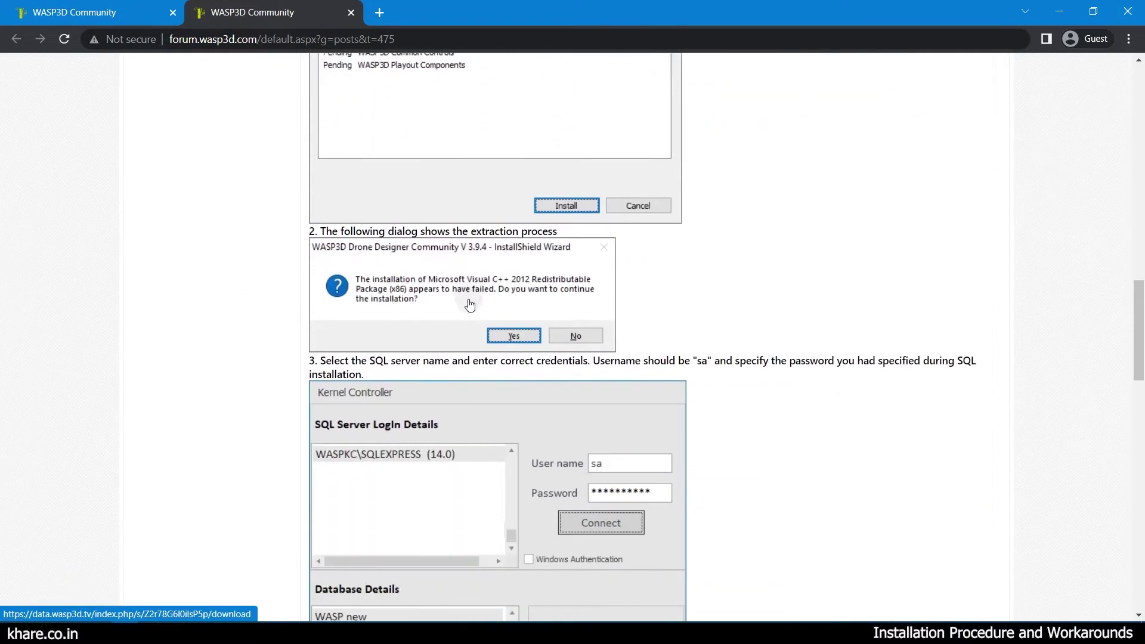
scroll(720, 296, down, 7)
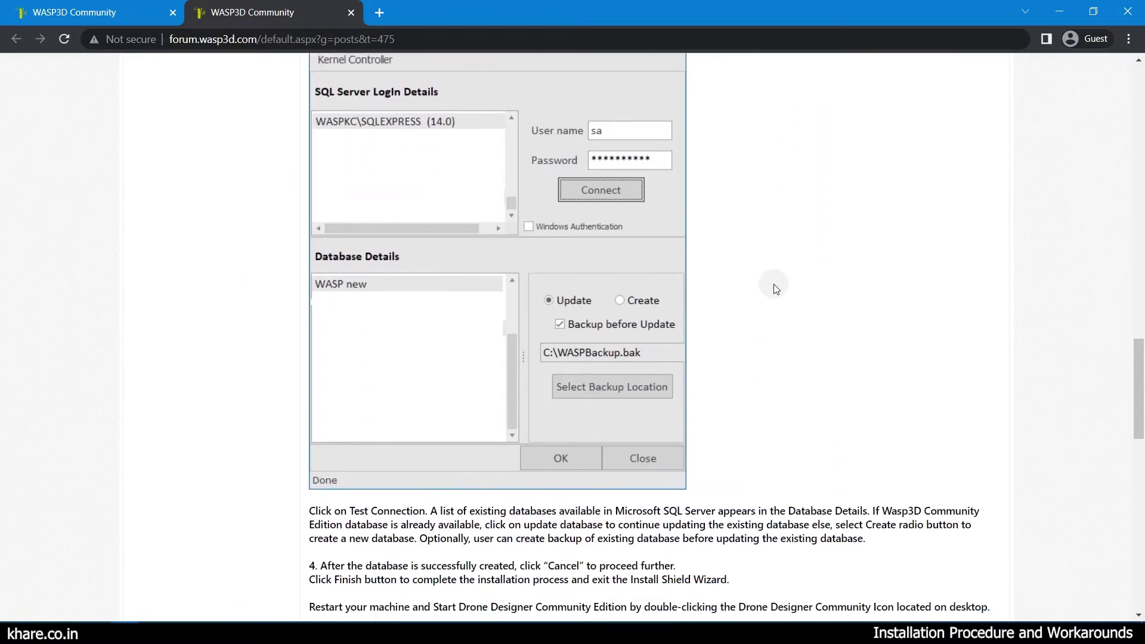
scroll(774, 289, down, 9)
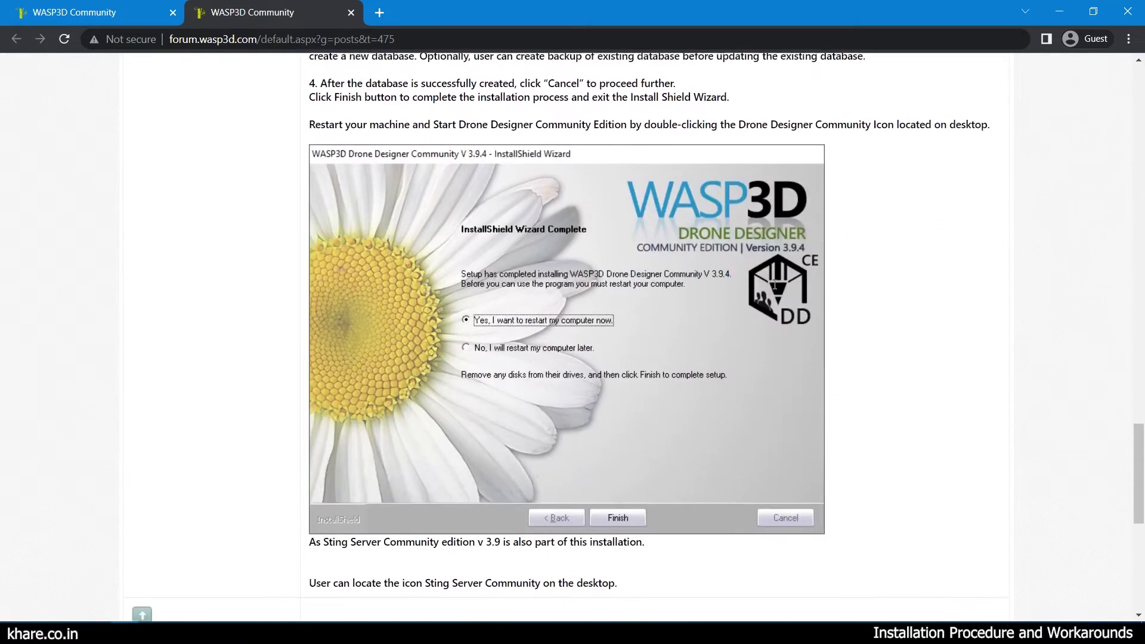
scroll(776, 291, down, 2)
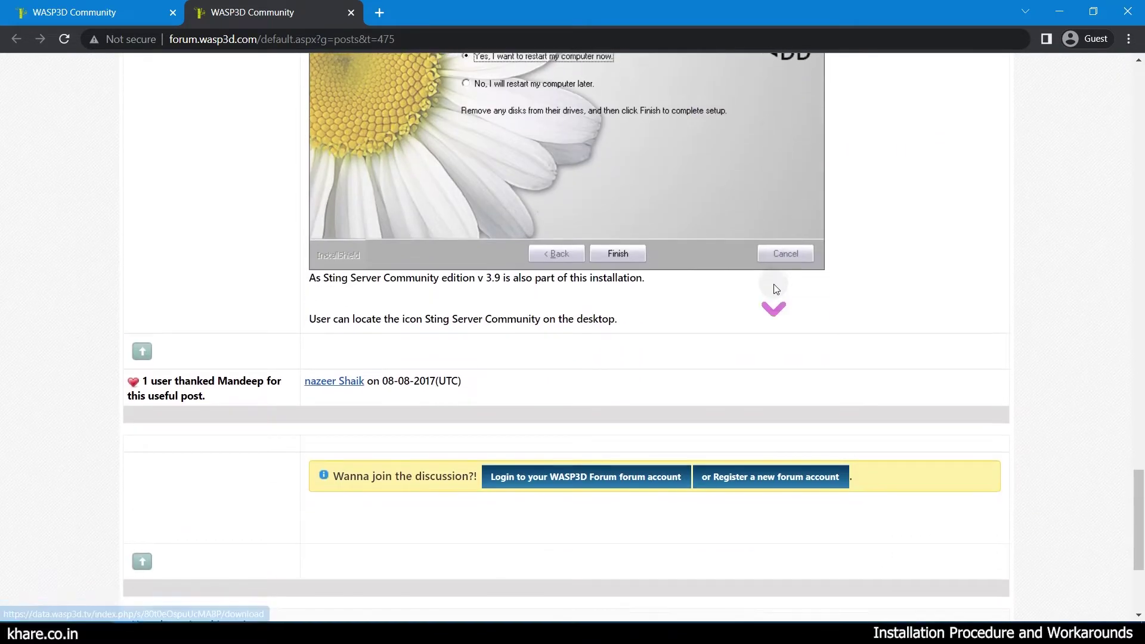
scroll(776, 288, up, 10)
scroll(775, 289, up, 14)
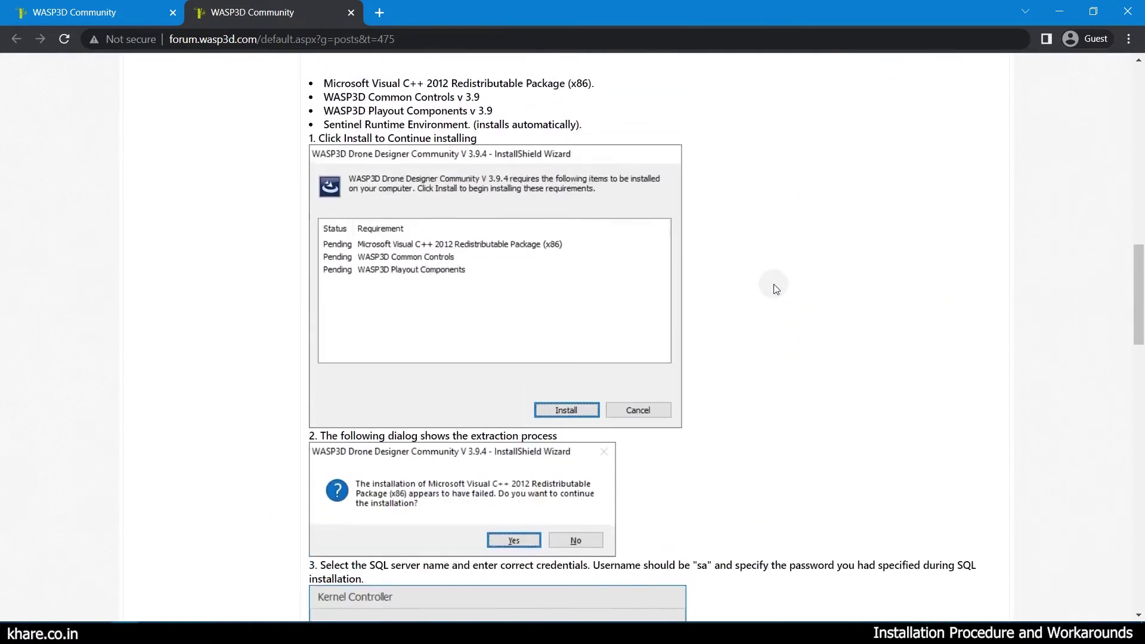
scroll(753, 288, up, 7)
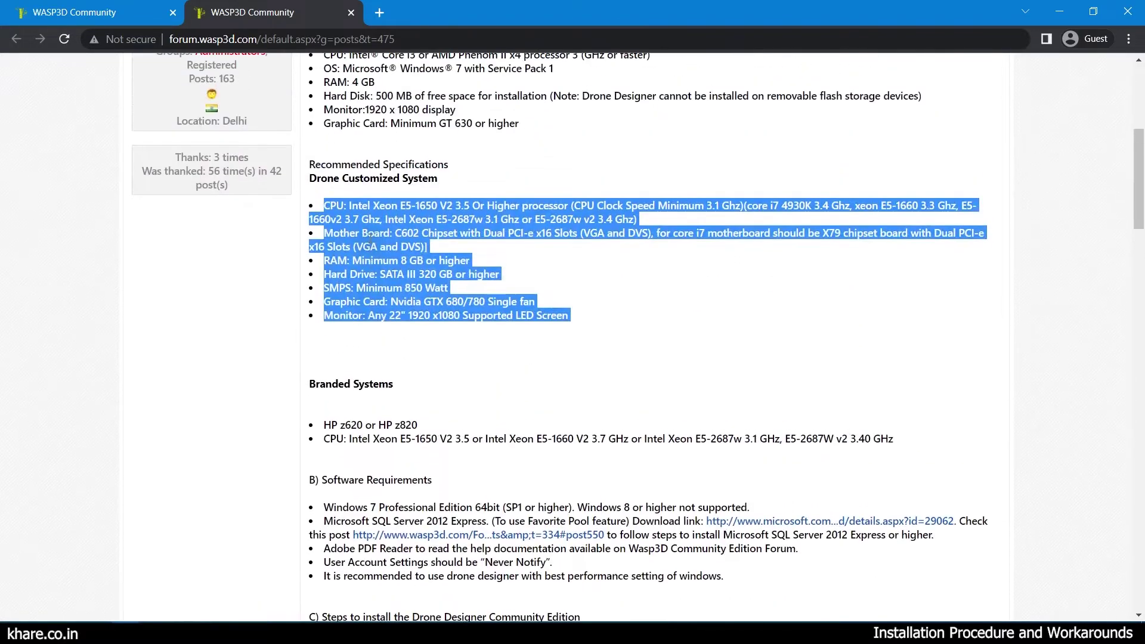
scroll(364, 206, up, 3)
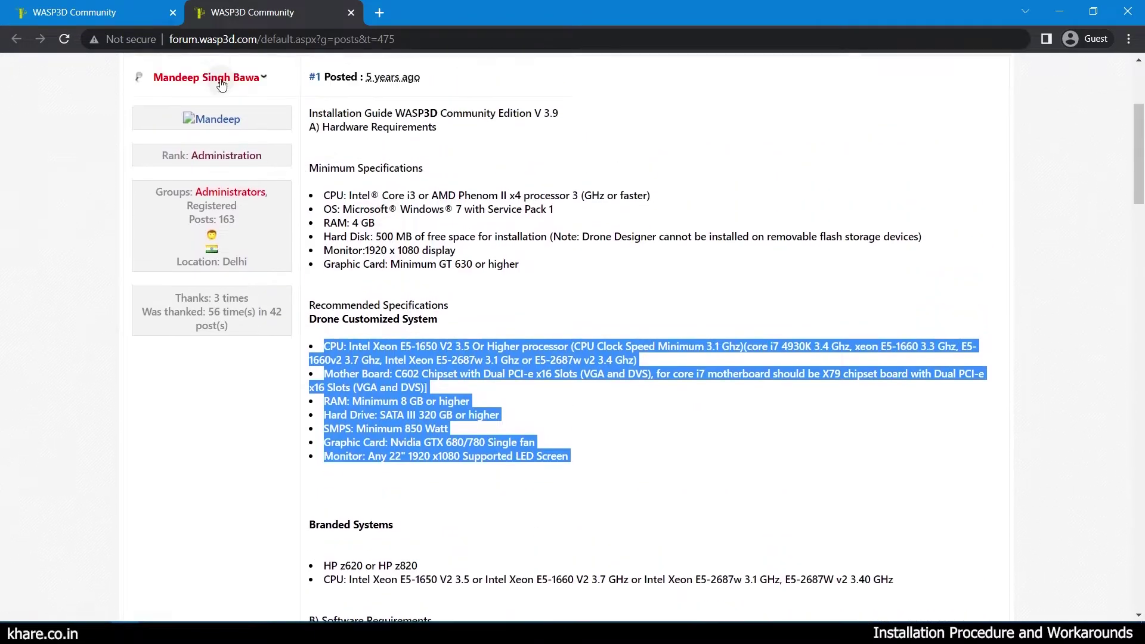
click(94, 23)
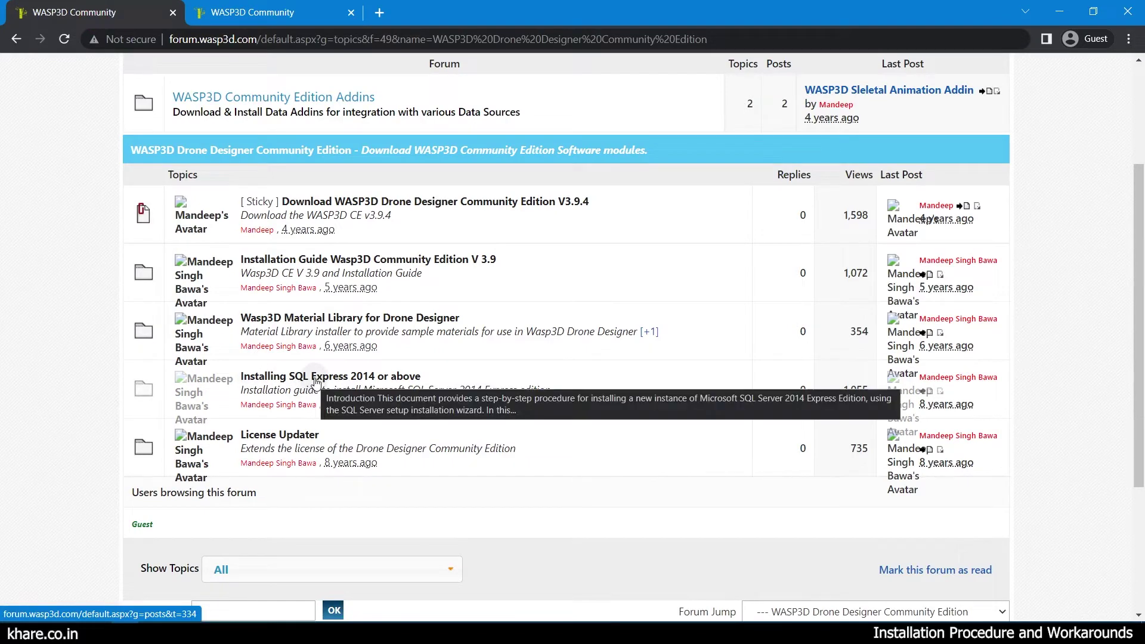
Open the 'Installing SQL Express 2014 or above' topic and start downloading SQLEXPR_x64_ENU.exe in a new tab.
click(316, 382)
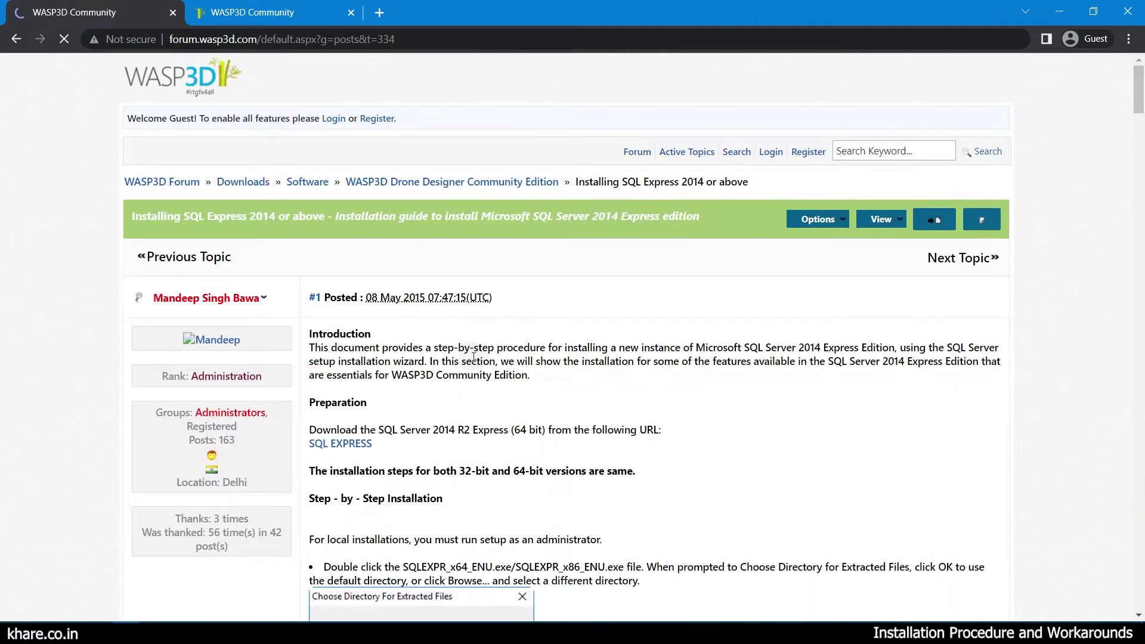
scroll(473, 356, down, 6)
scroll(387, 239, up, 3)
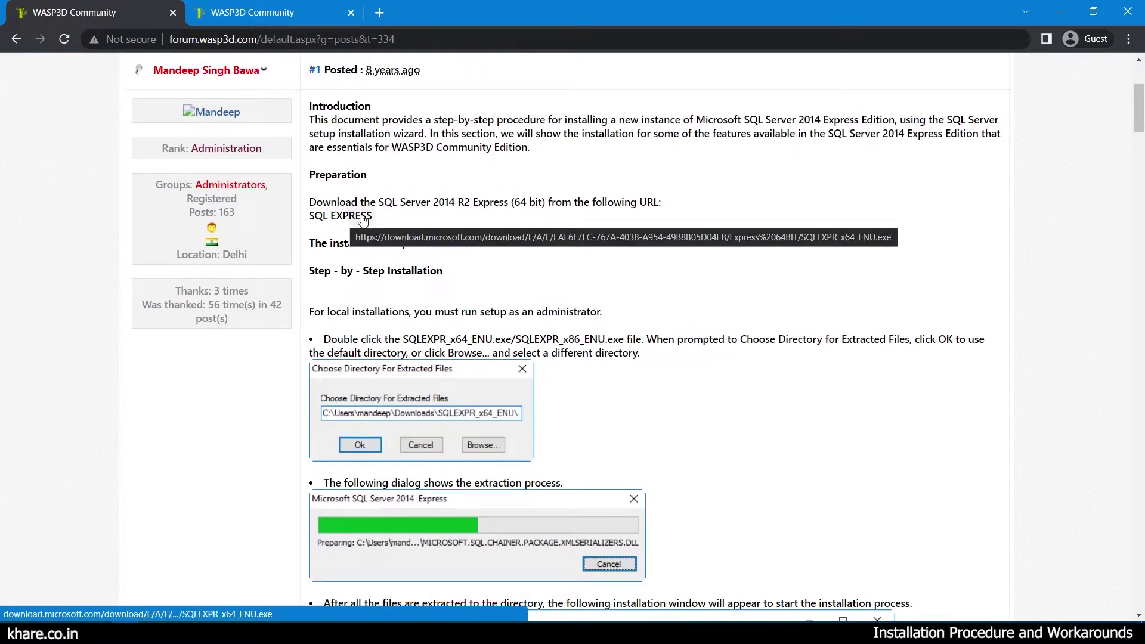
right_click(362, 219)
click(379, 225)
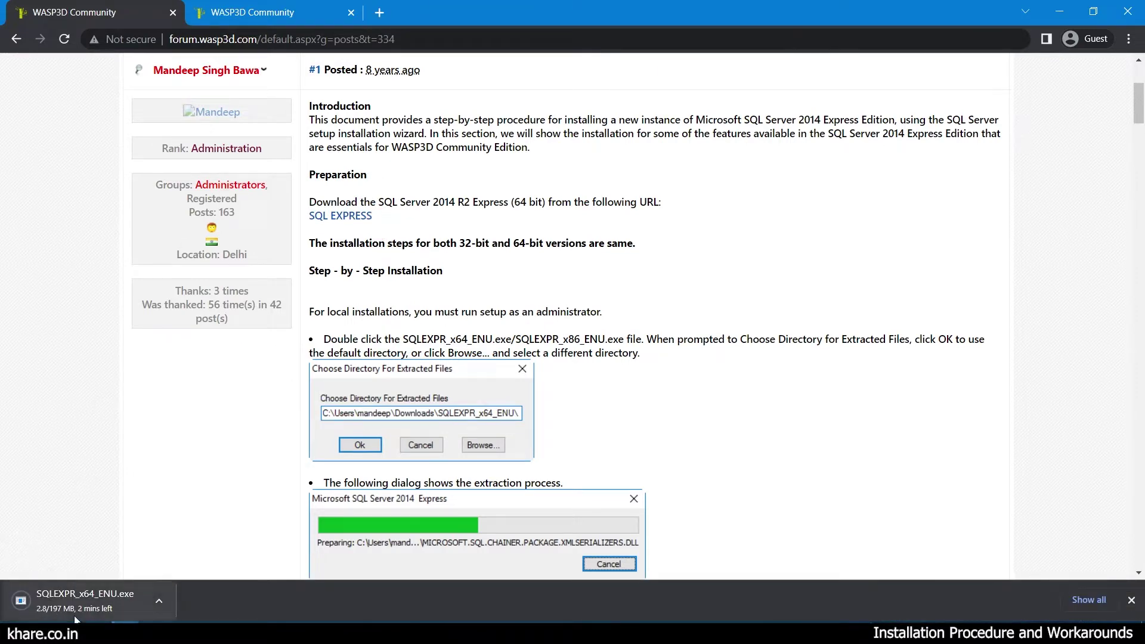
Read through the SQL Express installation steps, then go back to the topics list.
scroll(433, 332, down, 6)
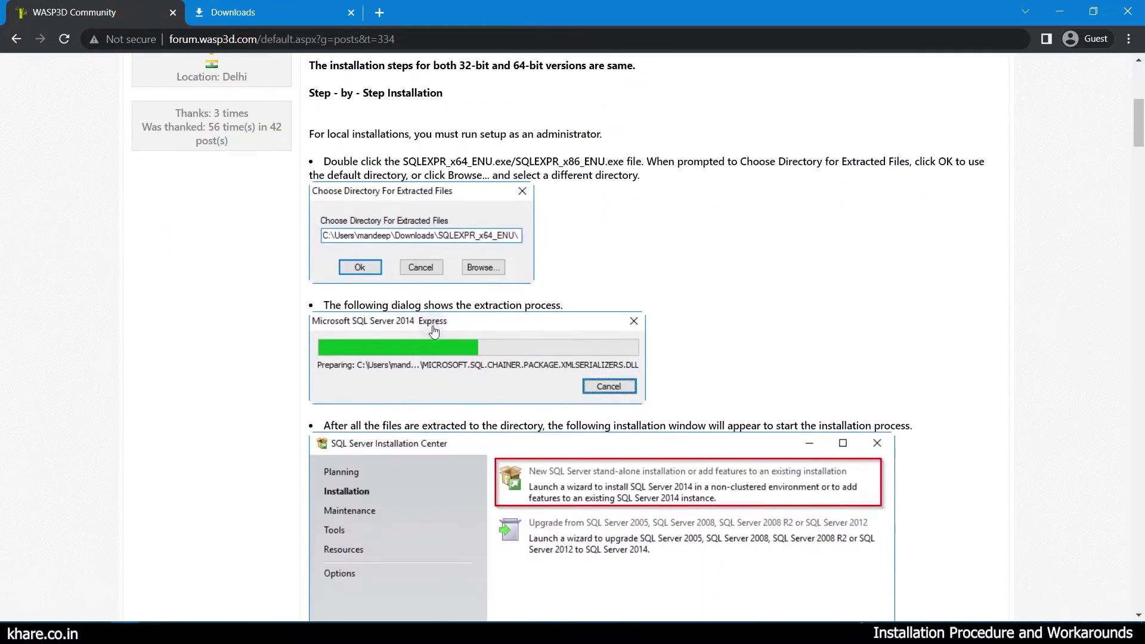
scroll(434, 332, down, 6)
scroll(434, 333, up, 10)
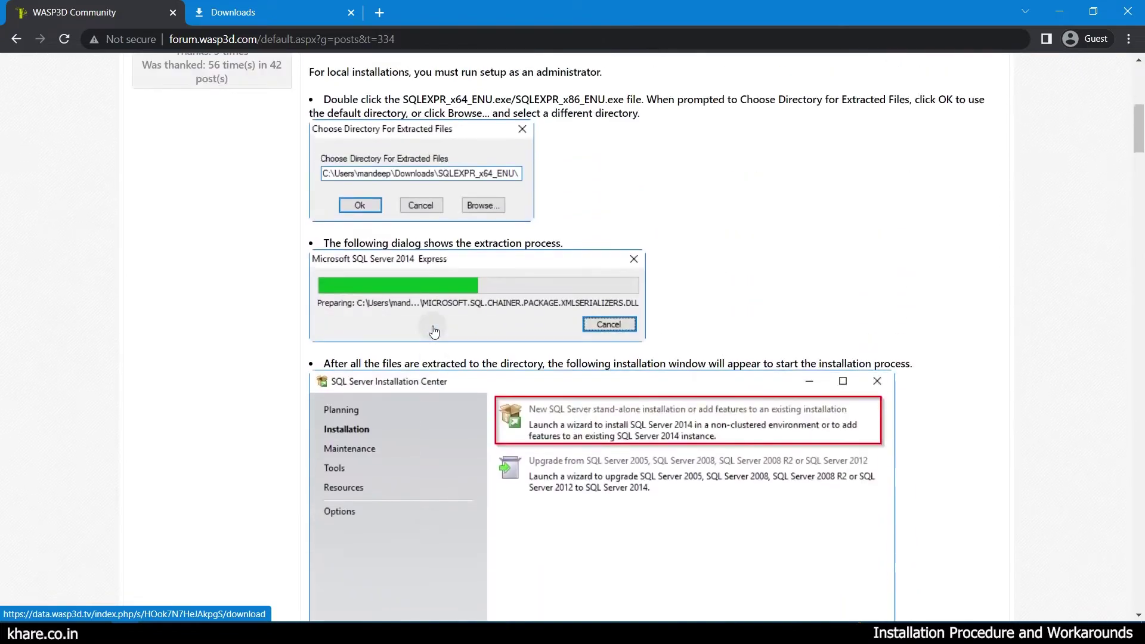
scroll(434, 332, down, 14)
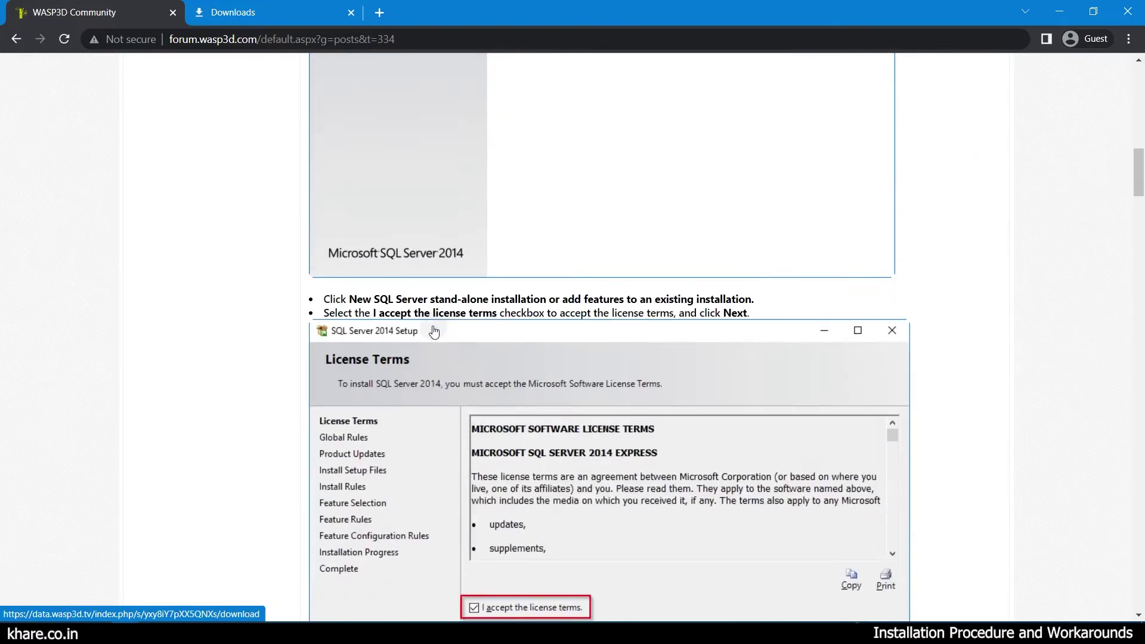
scroll(433, 332, down, 20)
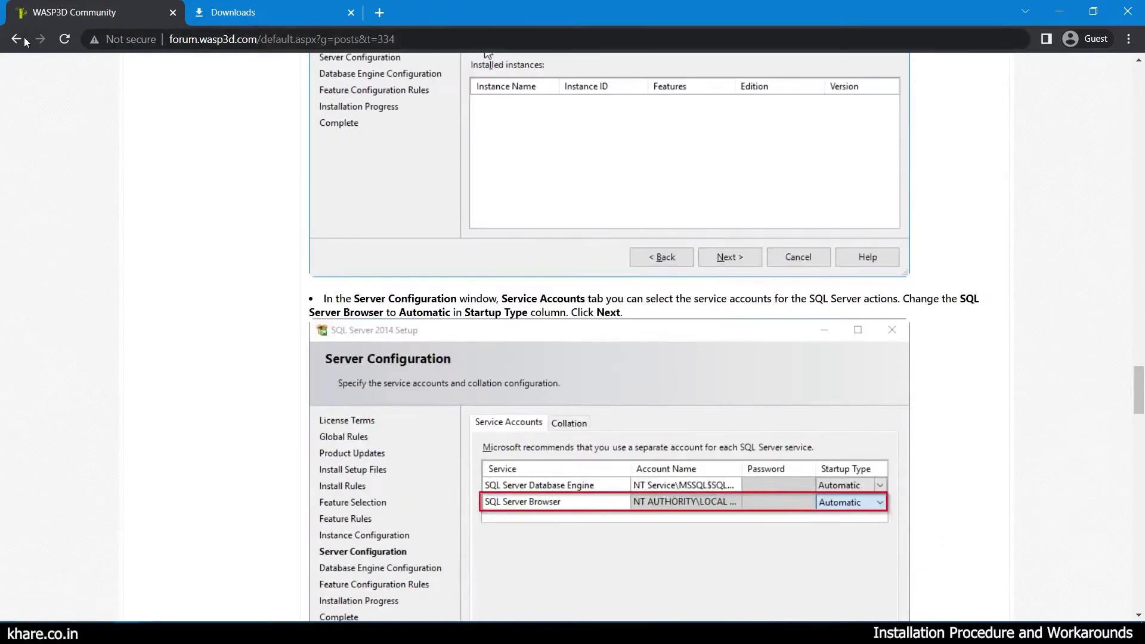
click(17, 39)
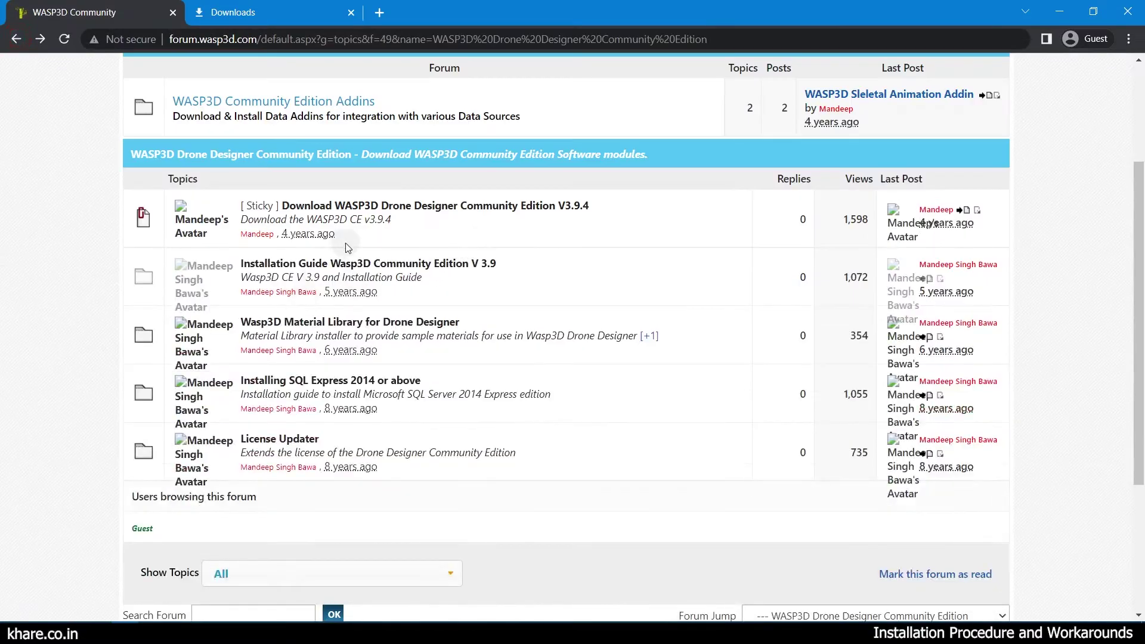
Download the Drone Designer V3.9.4 installer and the Material Library installer from the download page.
click(409, 204)
scroll(448, 268, down, 7)
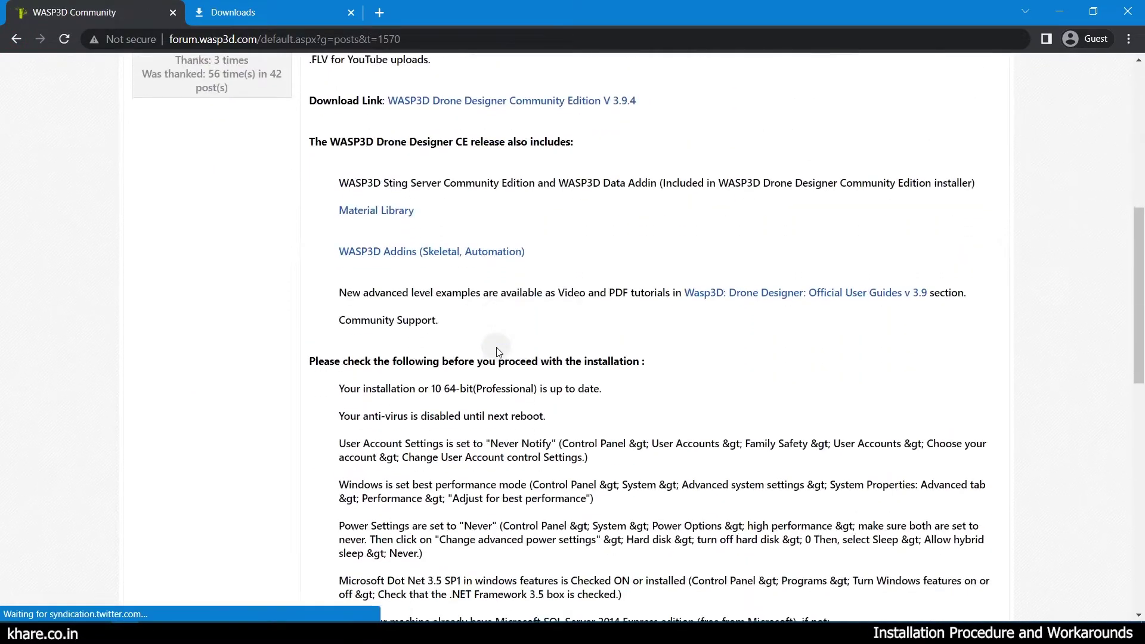
scroll(497, 349, up, 4)
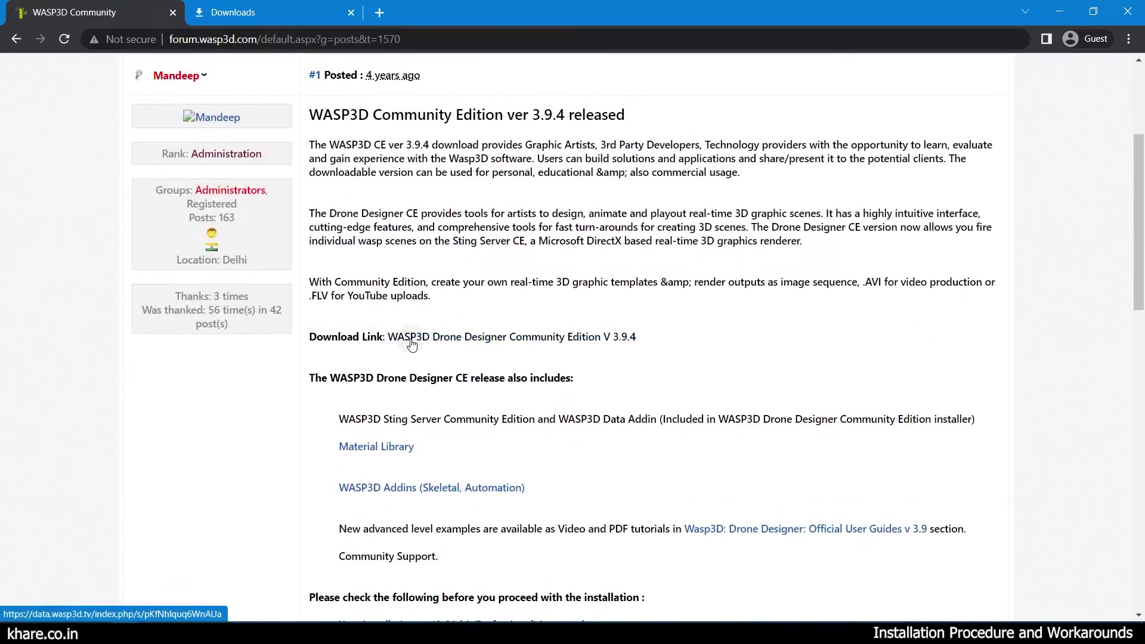
click(411, 339)
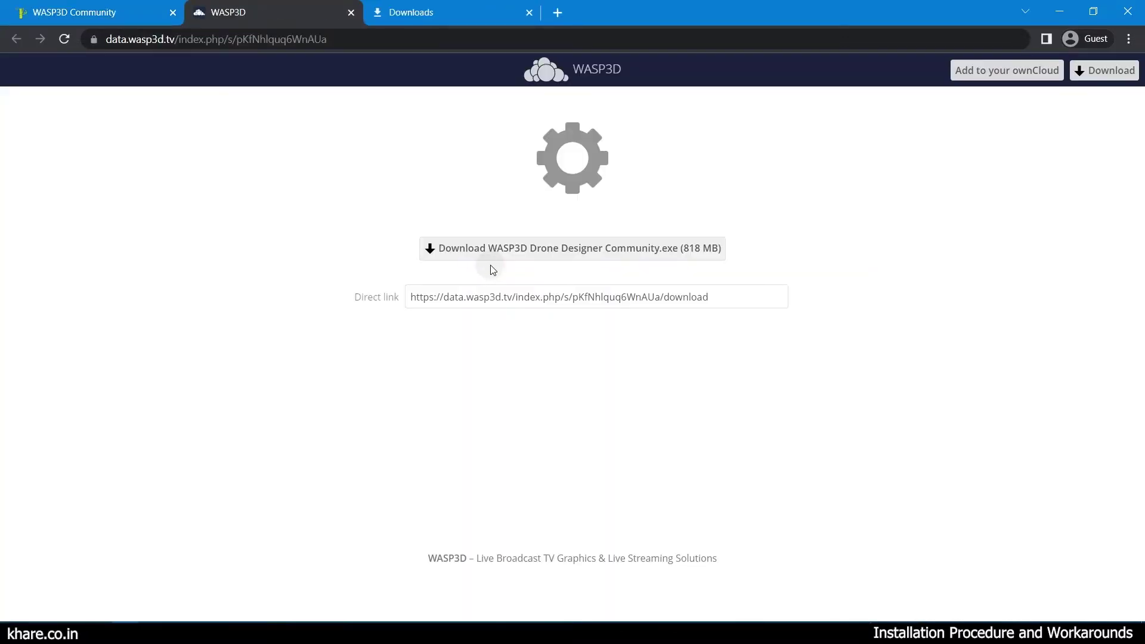
click(507, 249)
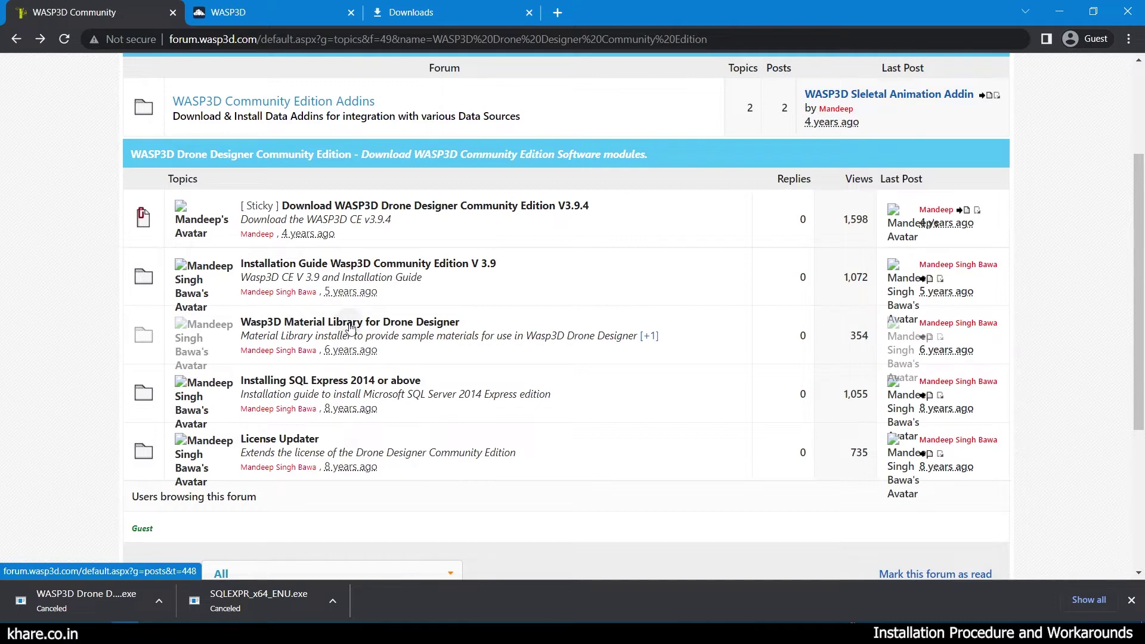
scroll(351, 320, down, 4)
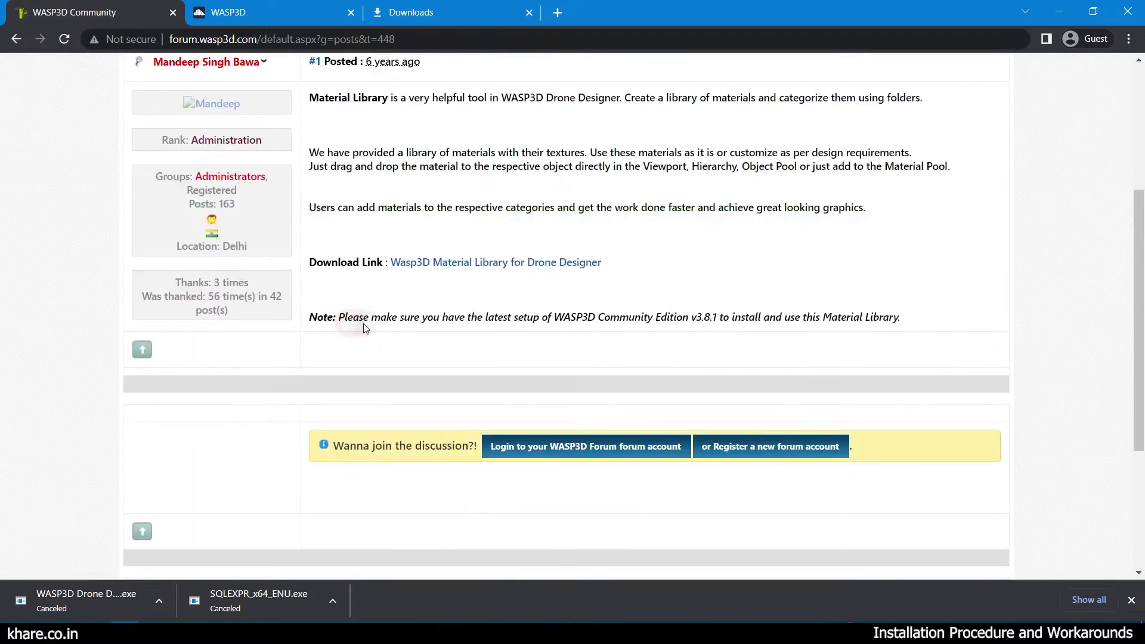
click(435, 265)
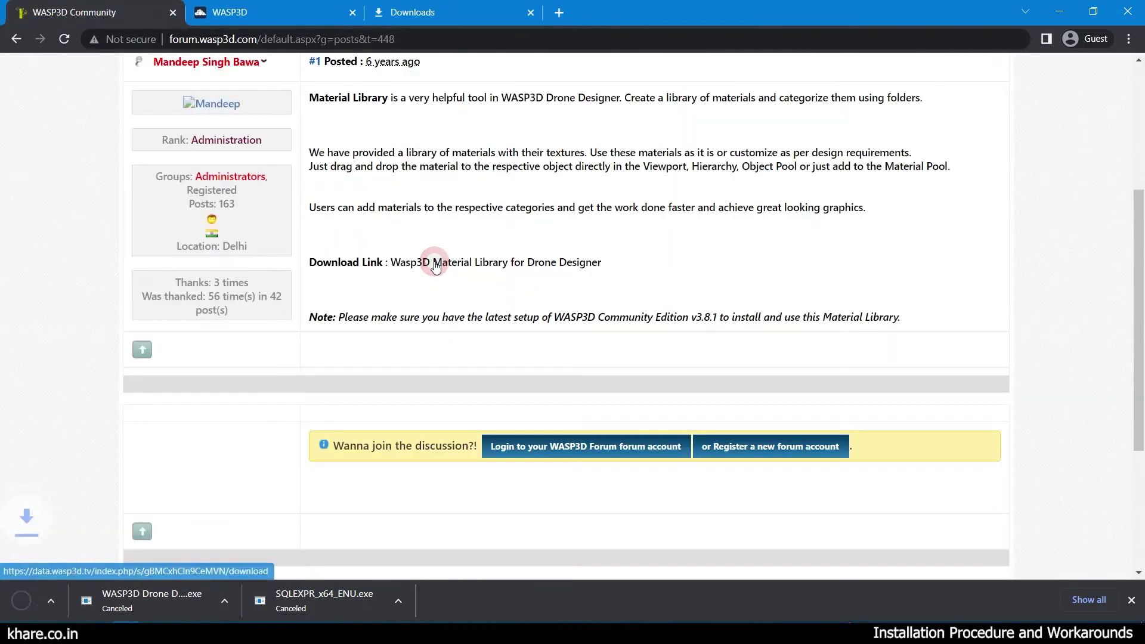
Download LicenseUpdater.zip from the License Updater topic and dismiss the downloads bar.
key(alt+Left)
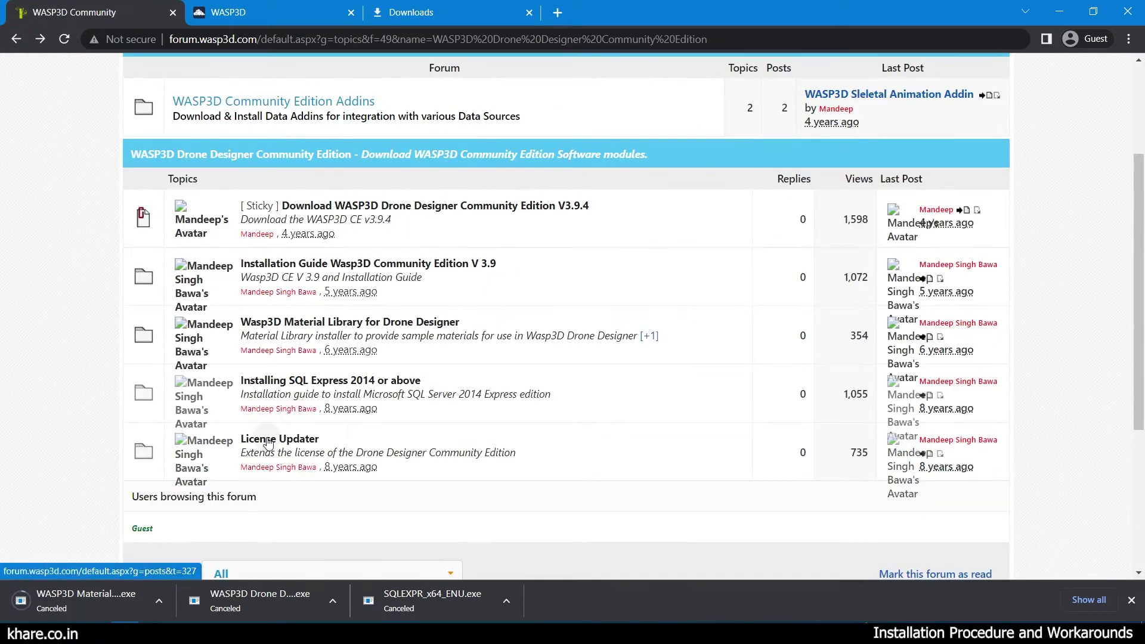
click(267, 439)
scroll(266, 441, down, 4)
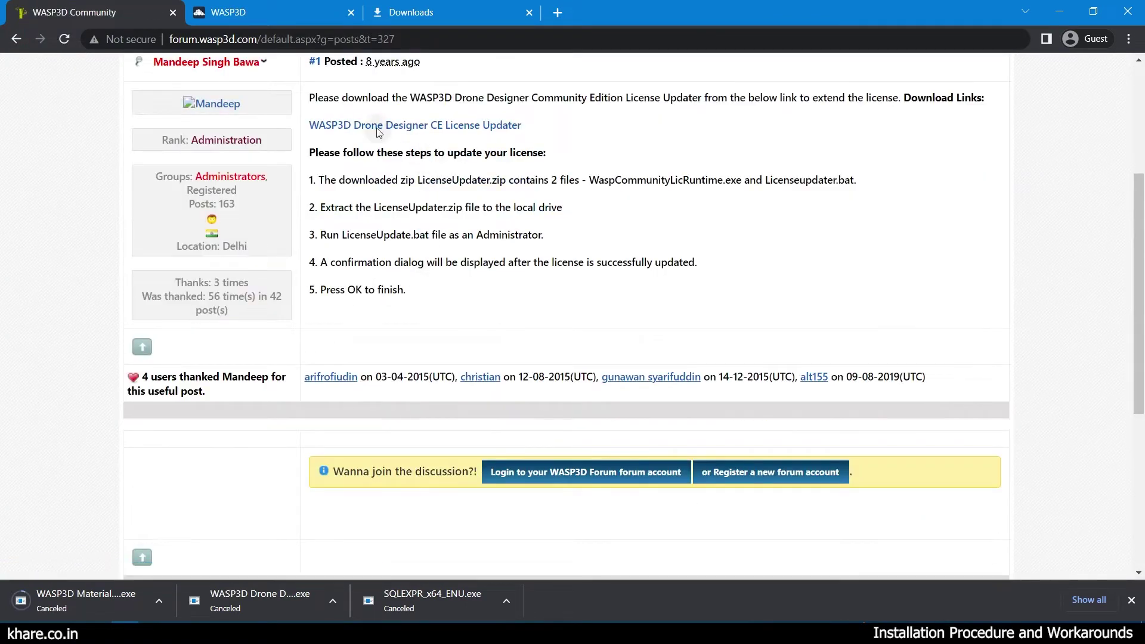
click(425, 135)
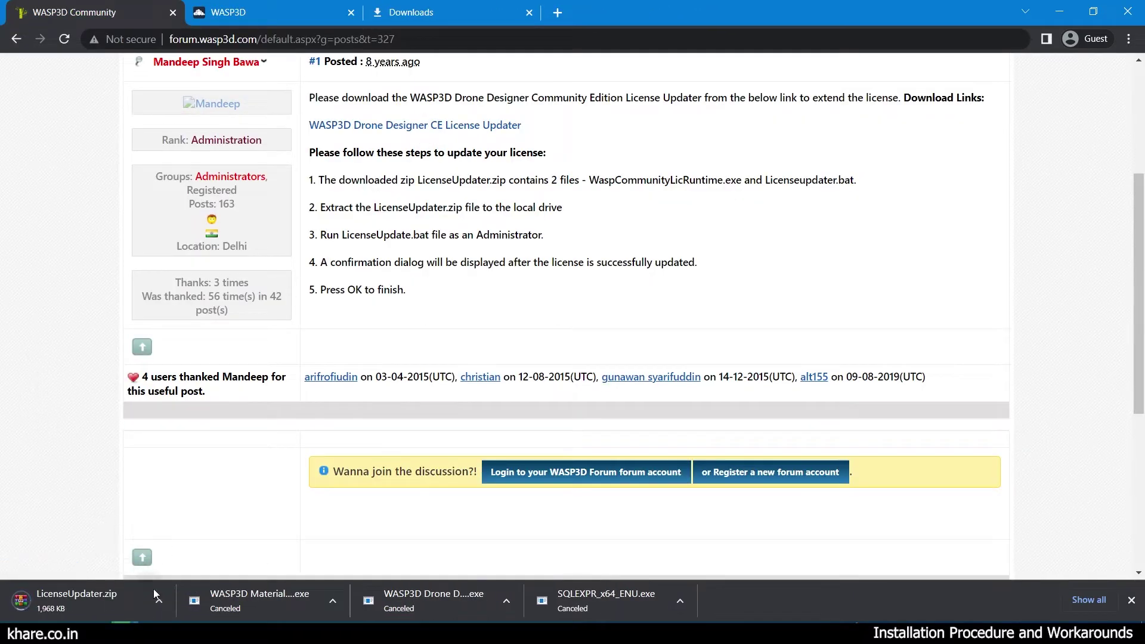
click(1131, 600)
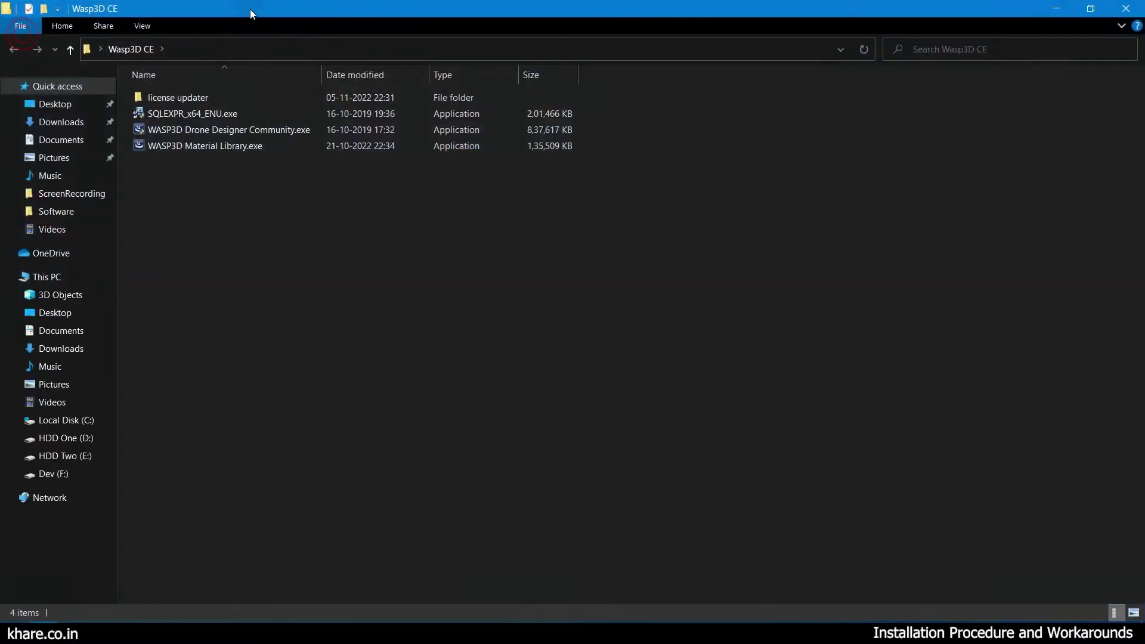
Run SQLEXPR_x64_ENU.exe as administrator from the Wasp3D CE folder and extract it to the default folder.
drag(249, 9, 579, 69)
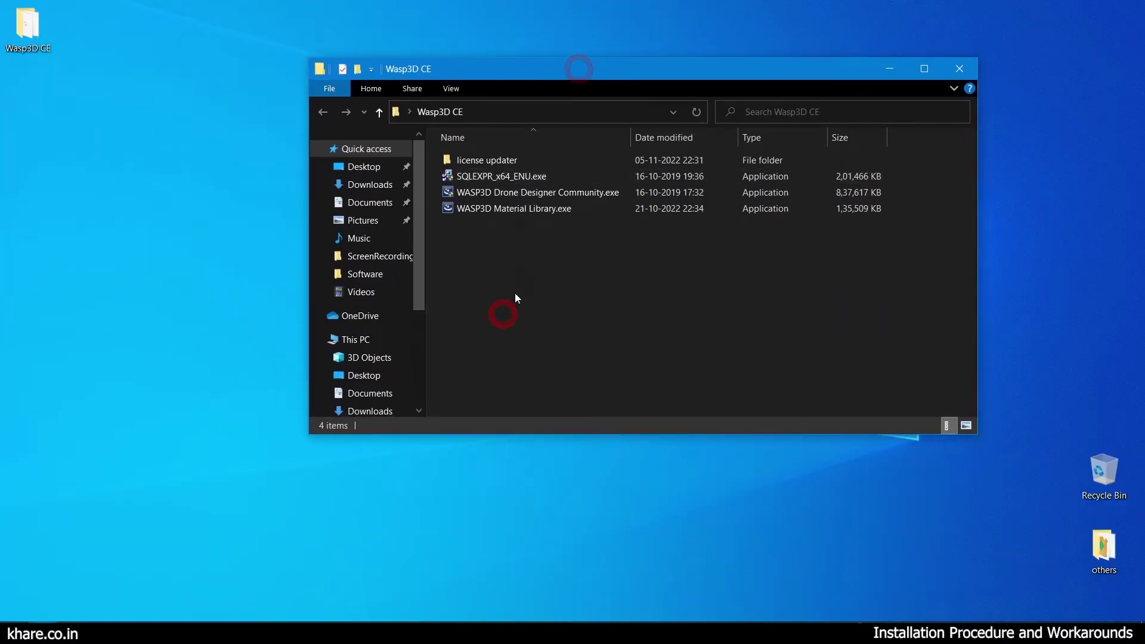
drag(456, 67, 407, 65)
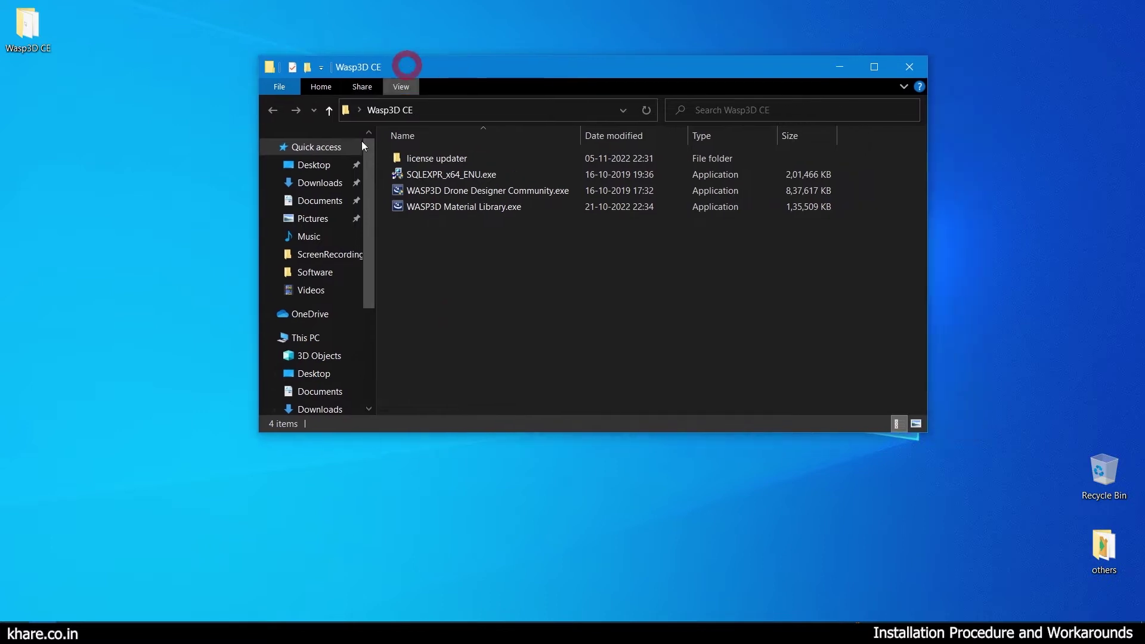
click(454, 174)
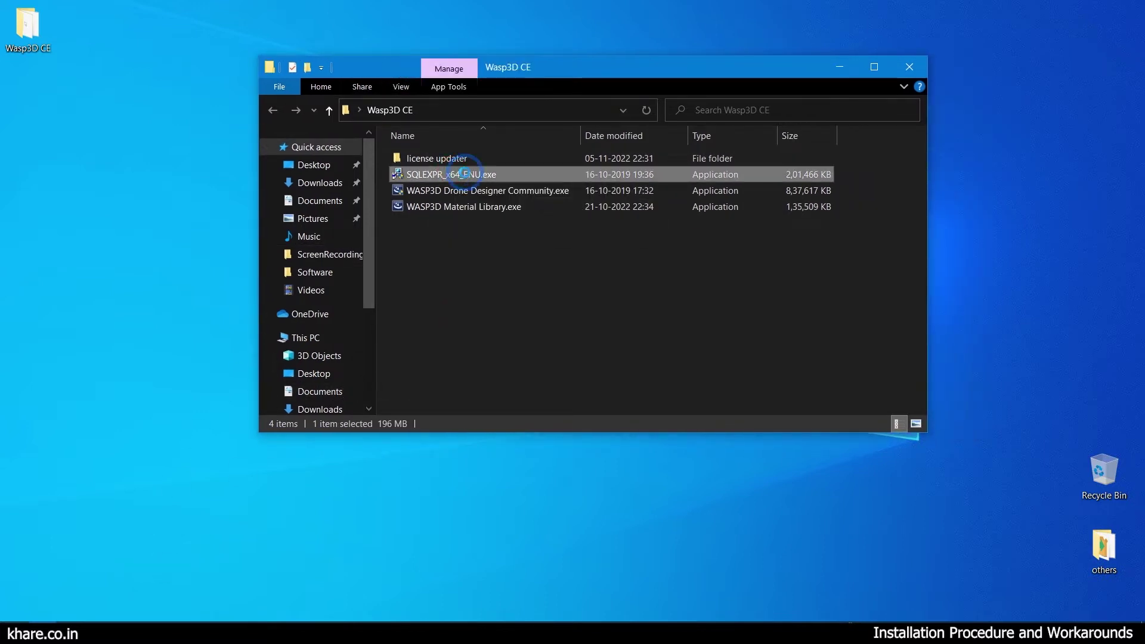
right_click(464, 174)
click(517, 200)
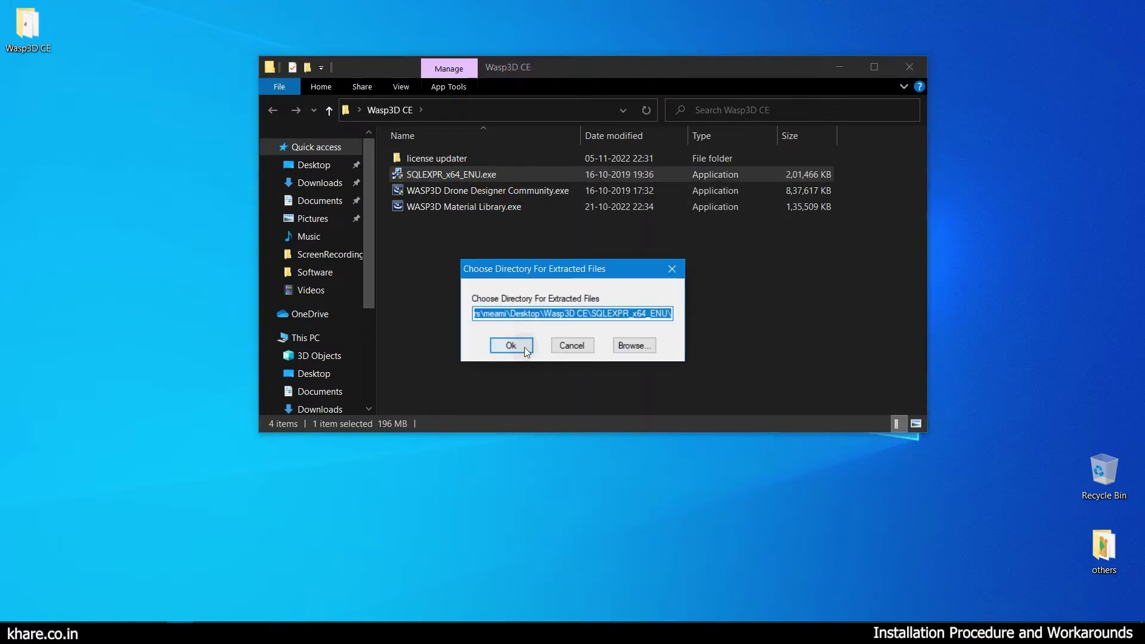
click(524, 347)
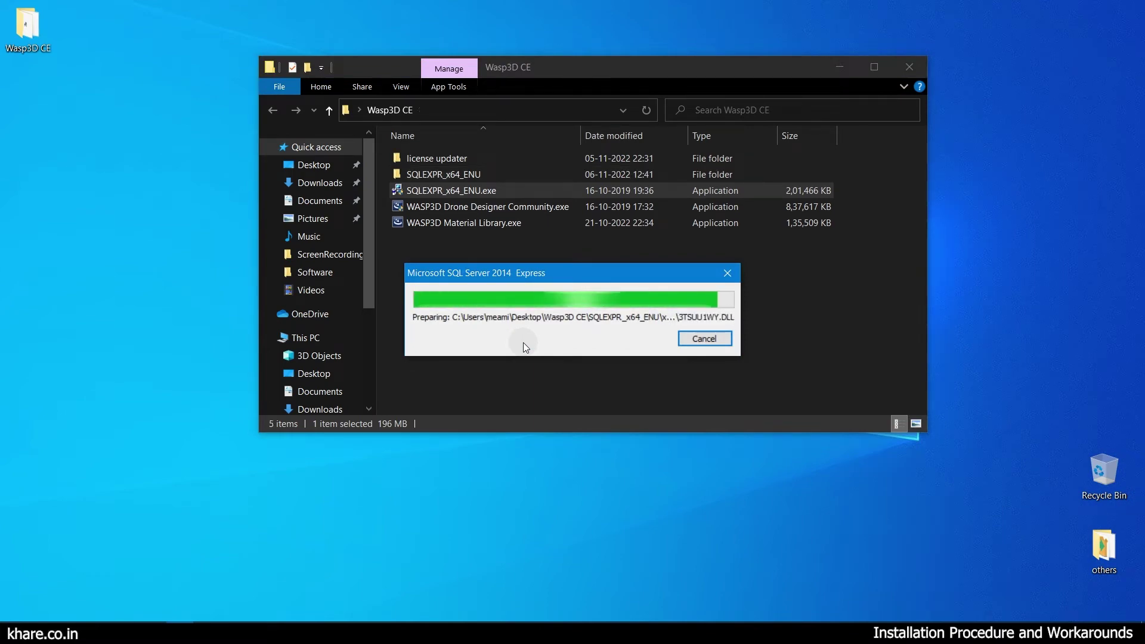
click(470, 177)
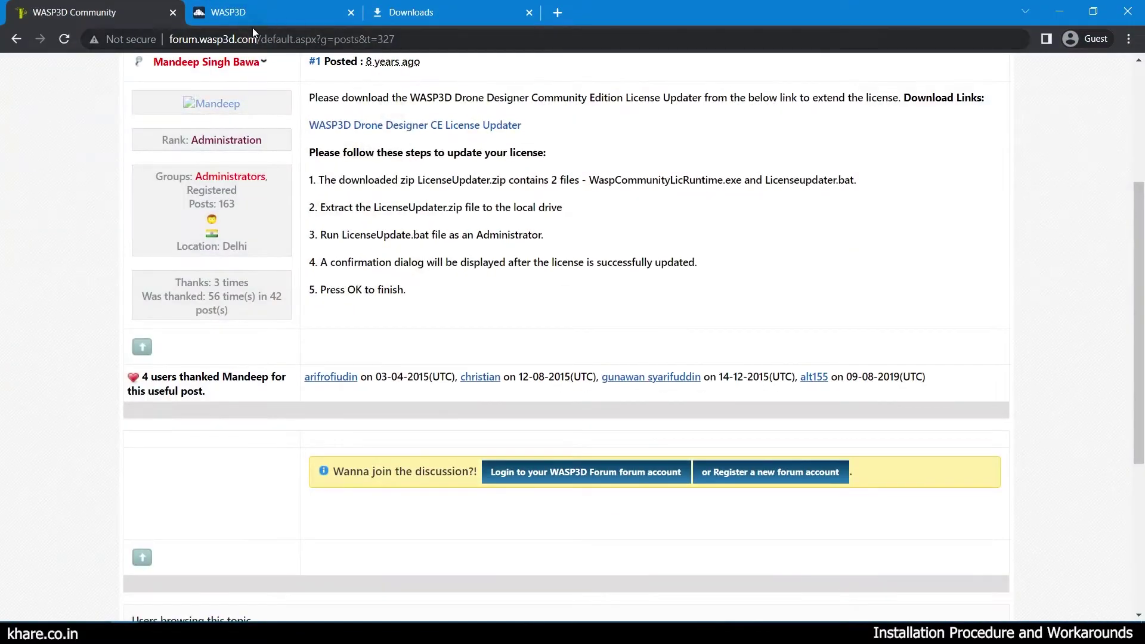
Reopen the 'Installing SQL Express 2014 or above' guide and scroll to its step-by-step section.
scroll(271, 248, down, 2)
scroll(800, 200, up, 2)
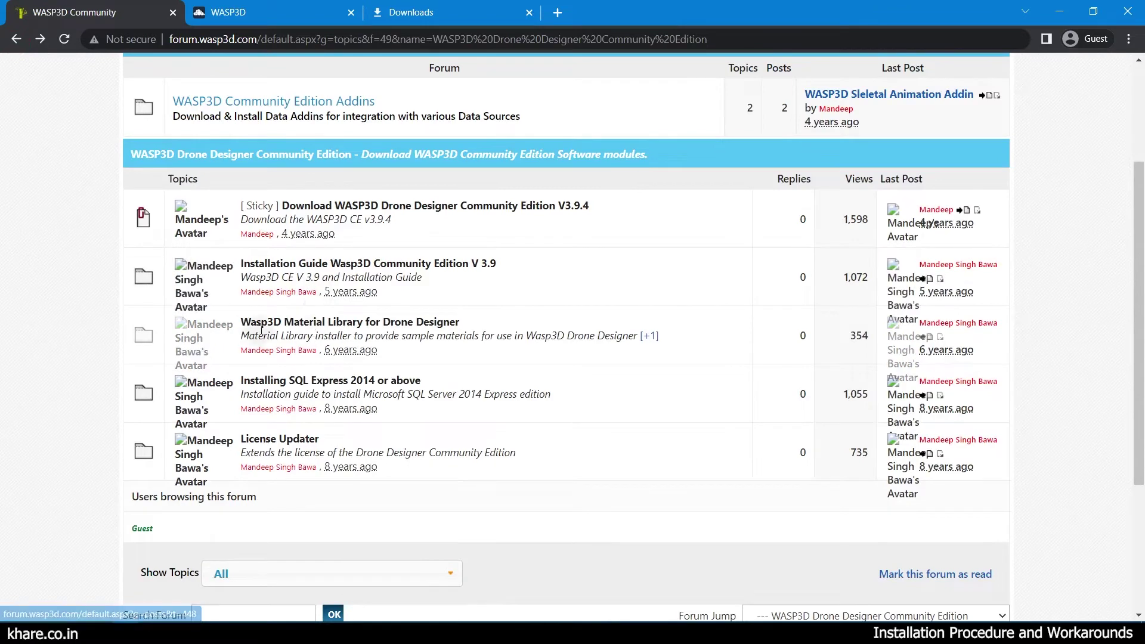
click(282, 381)
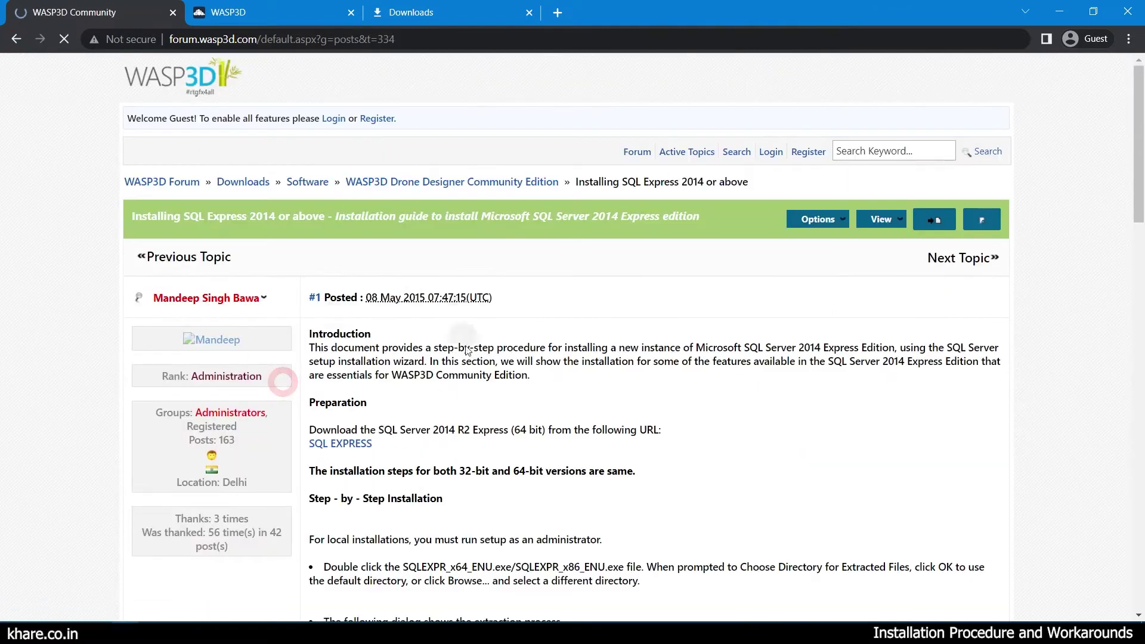
scroll(1140, 121, down, 4)
drag(1139, 106, 1140, 128)
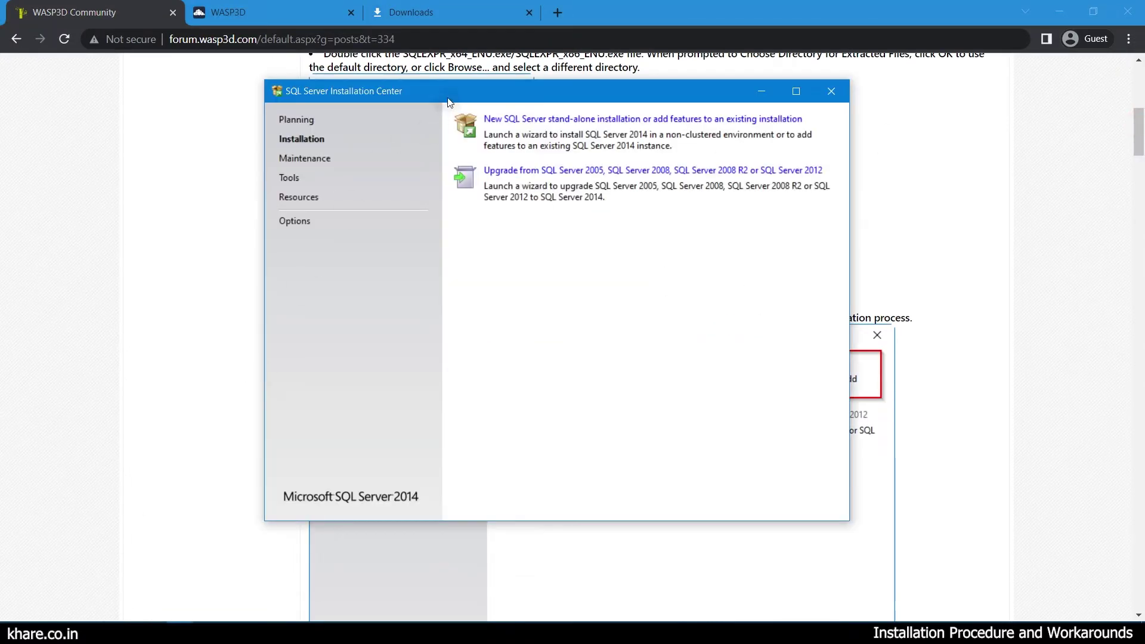
Launch a new SQL Server stand-alone installation, accept the license terms, and proceed past Global Rules.
drag(449, 101, 160, 121)
click(228, 140)
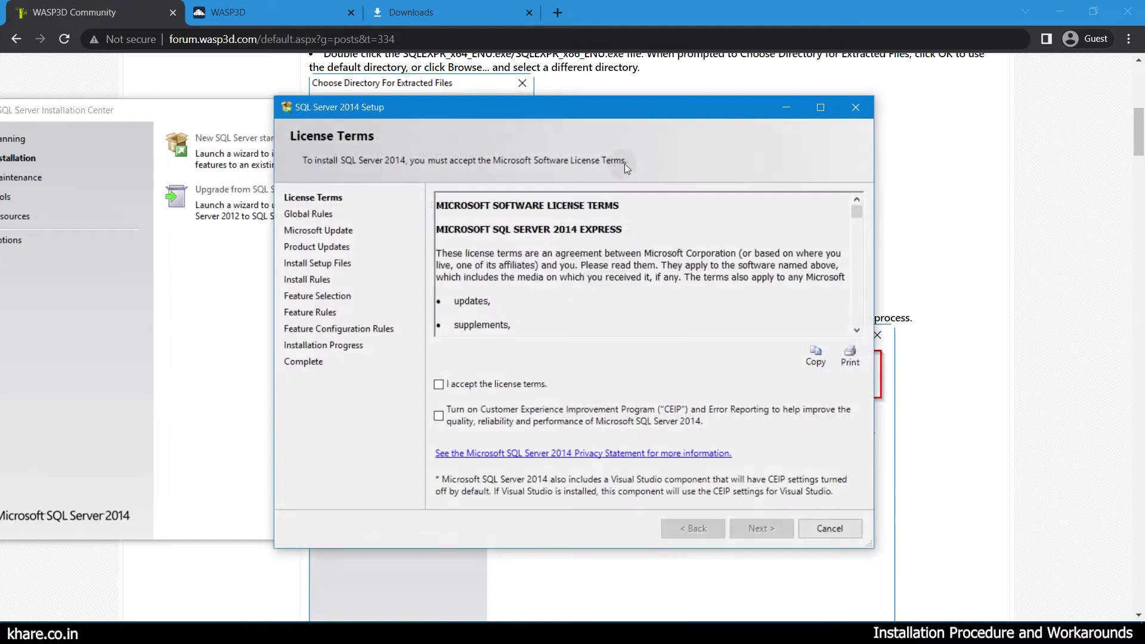
drag(1142, 142, 1141, 251)
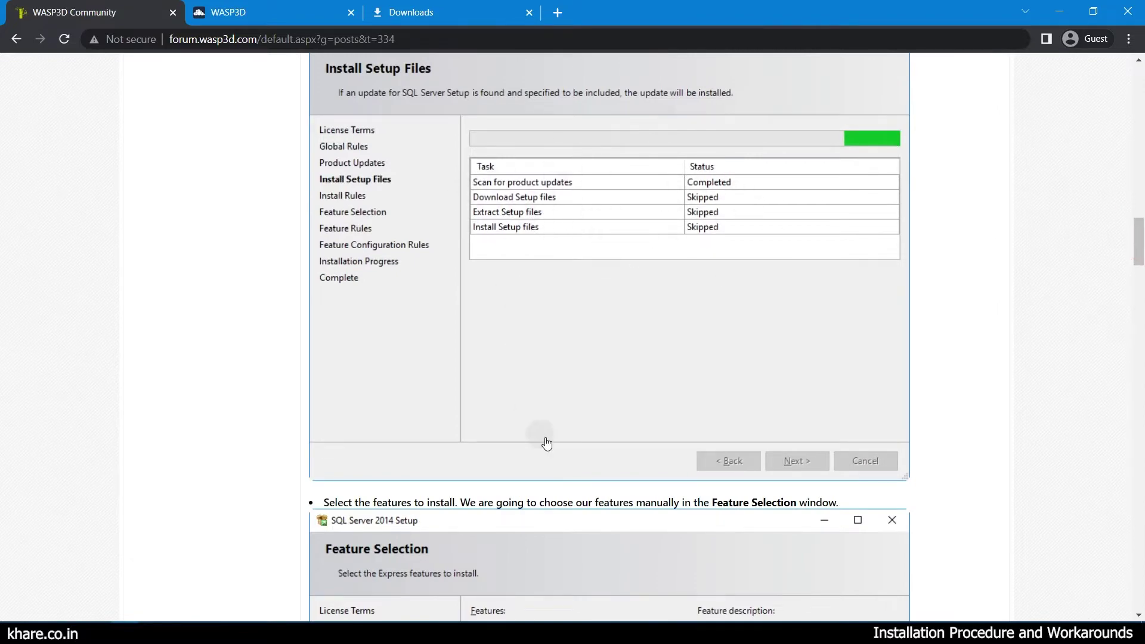
click(209, 633)
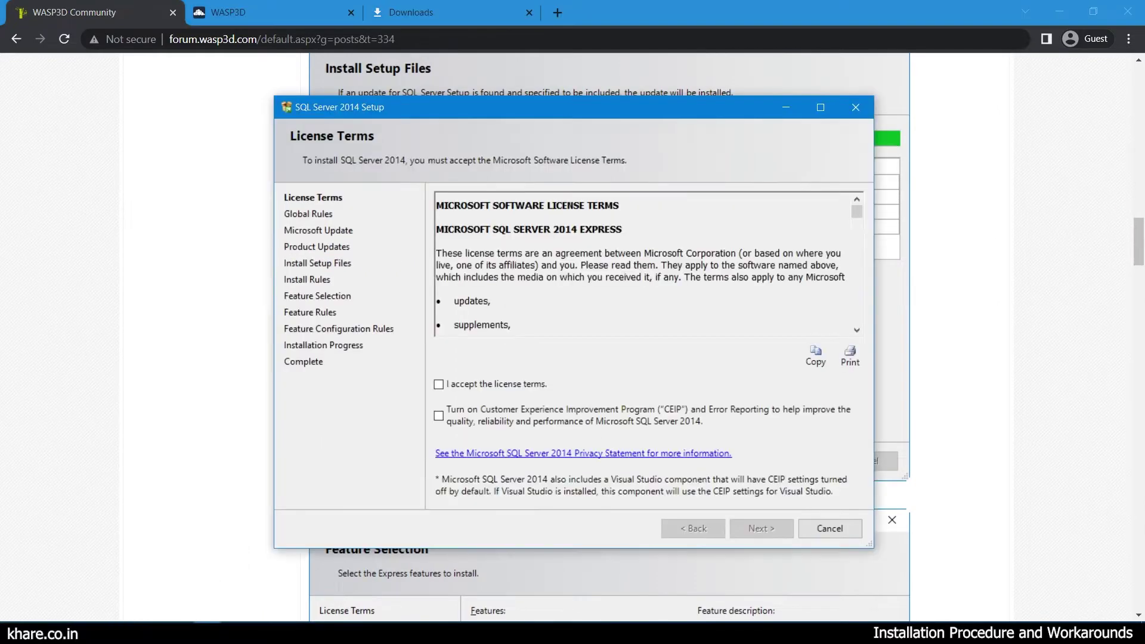
click(448, 385)
click(773, 528)
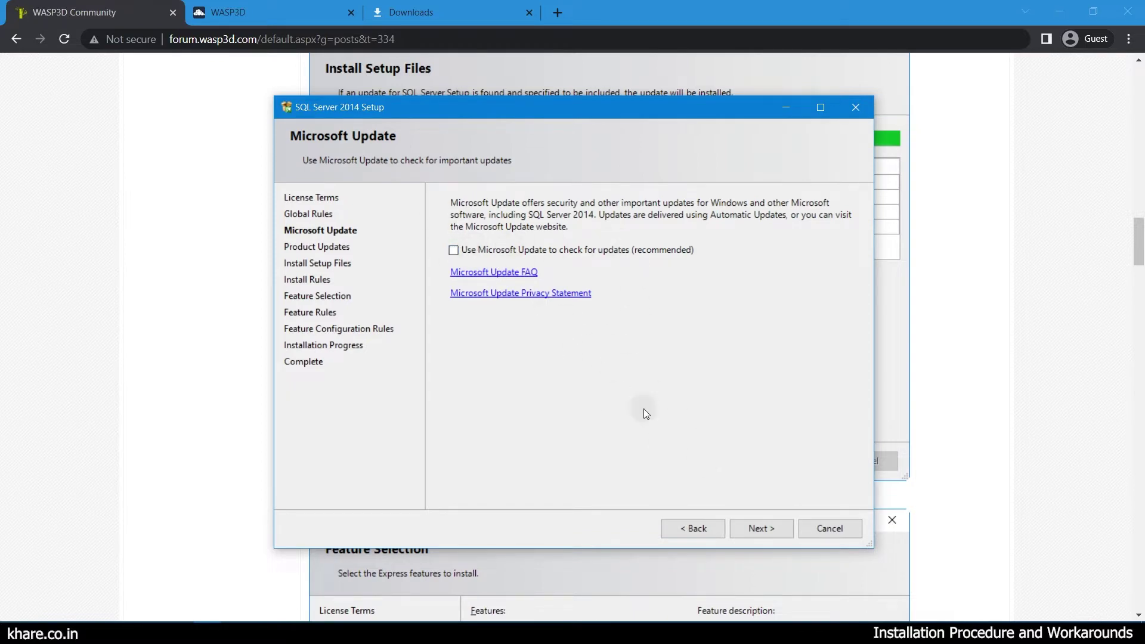
Skip Microsoft Update and keep only Database Engine Services, unchecking Replication and Client Connectivity SDK.
click(758, 529)
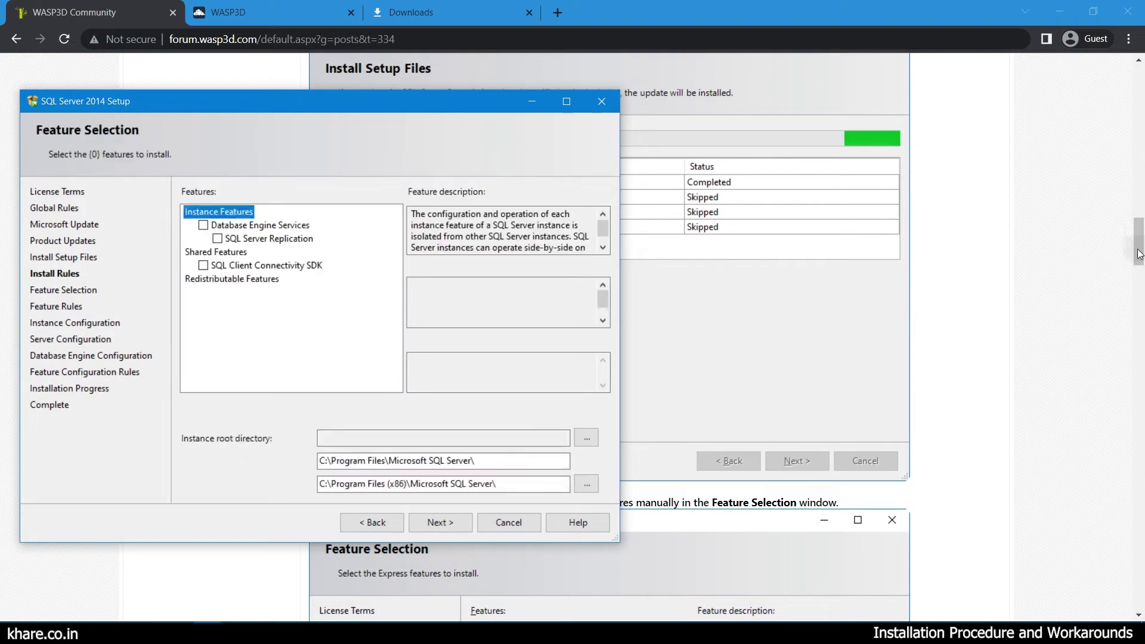
drag(1141, 251, 1141, 287)
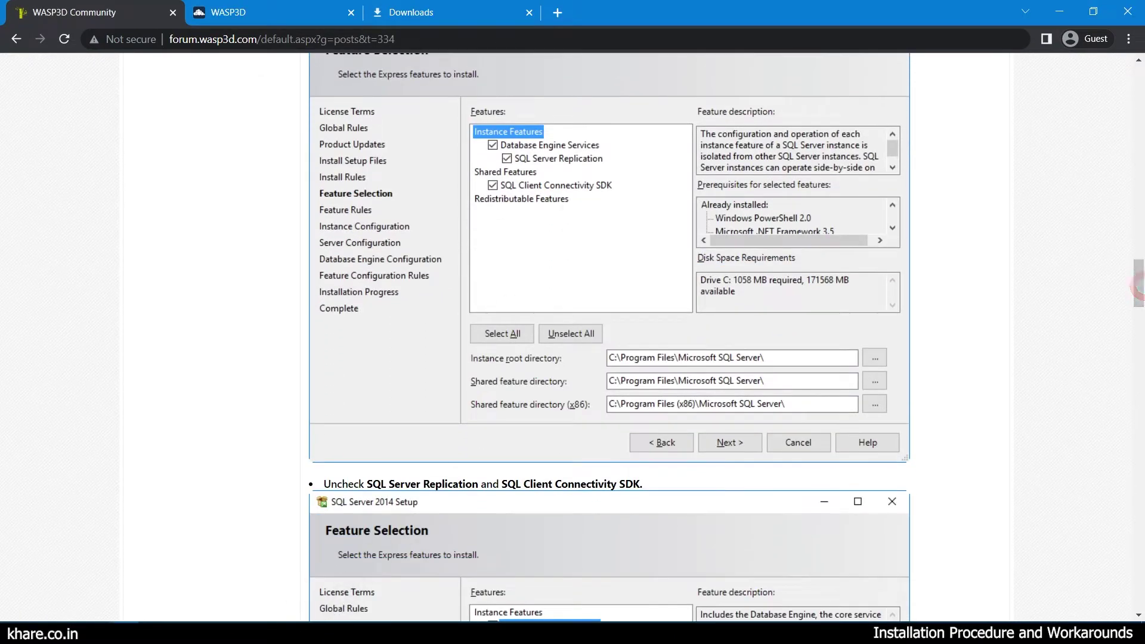
click(208, 633)
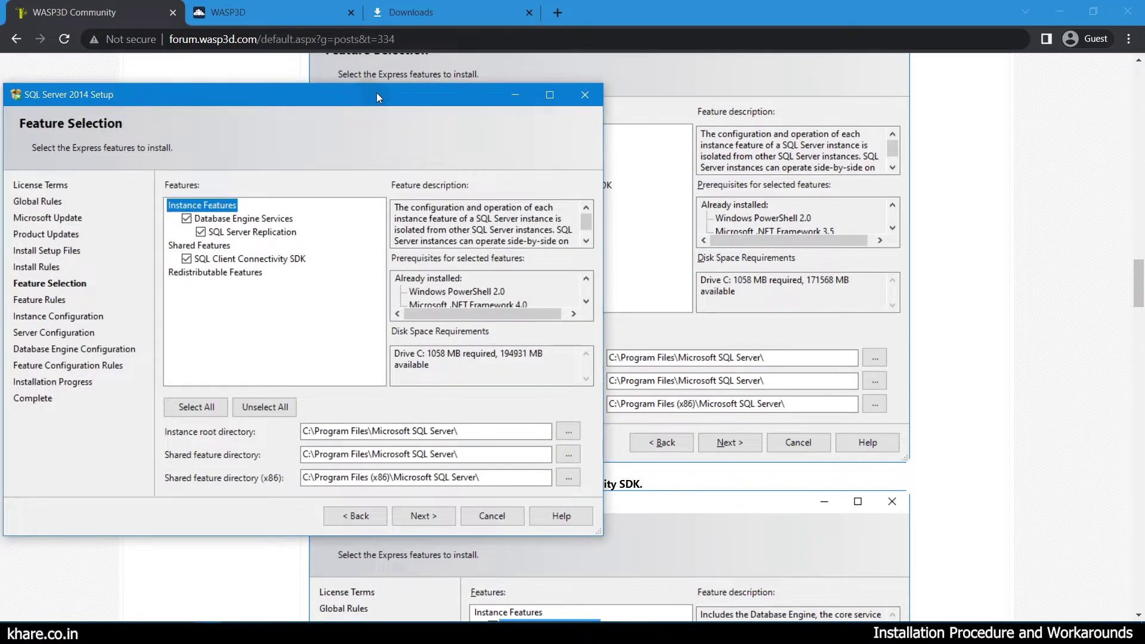
drag(377, 93, 341, 59)
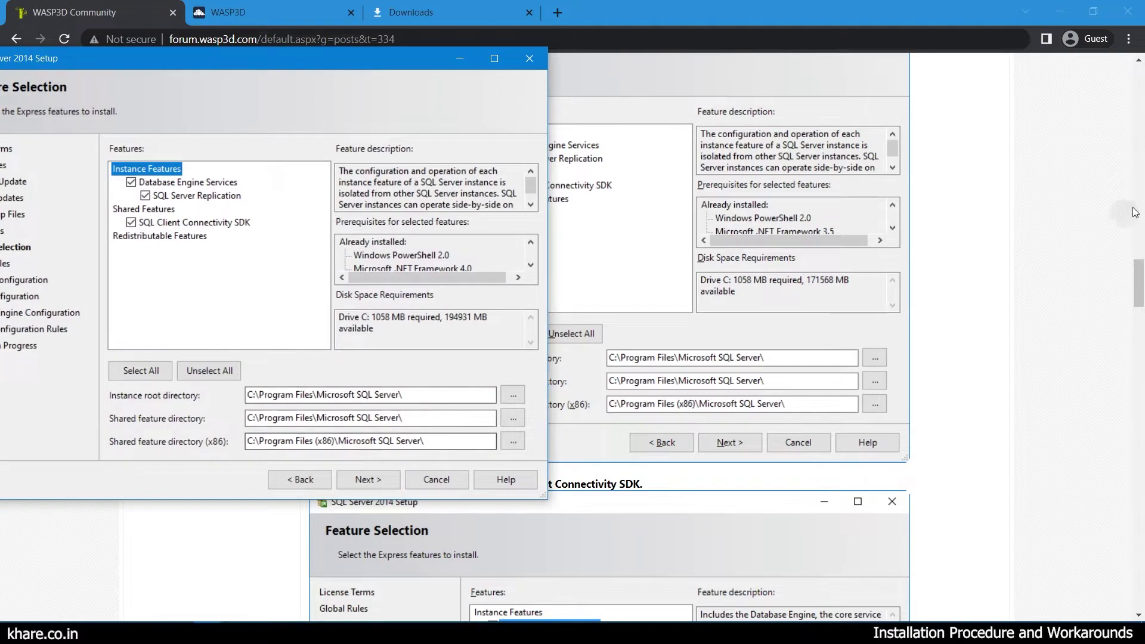
drag(1138, 283, 1139, 319)
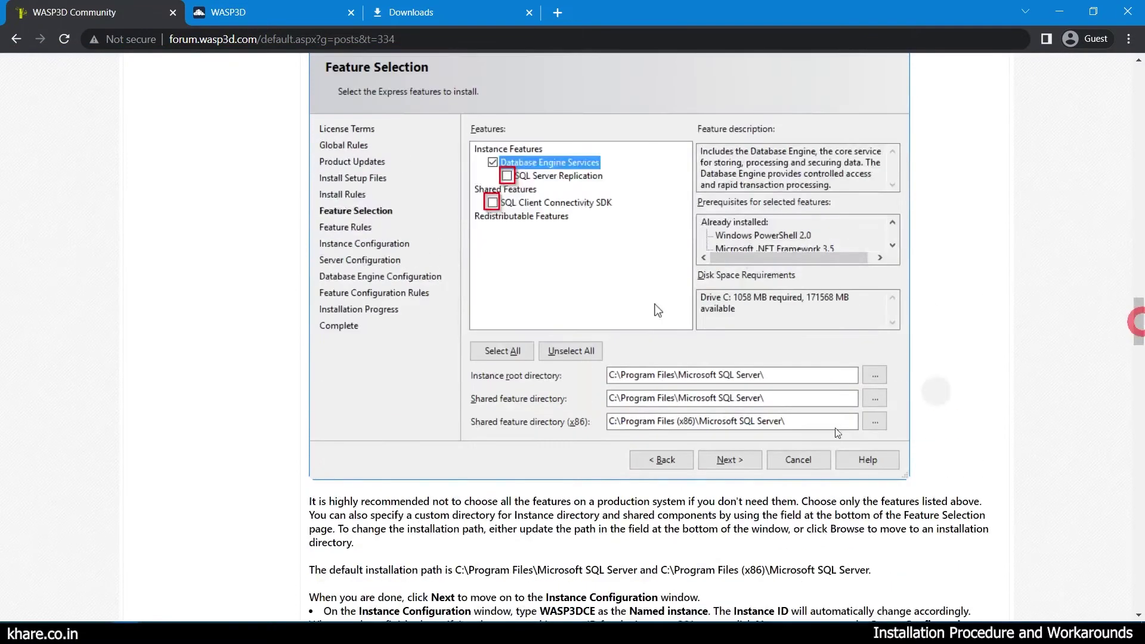
mouse_move(207, 632)
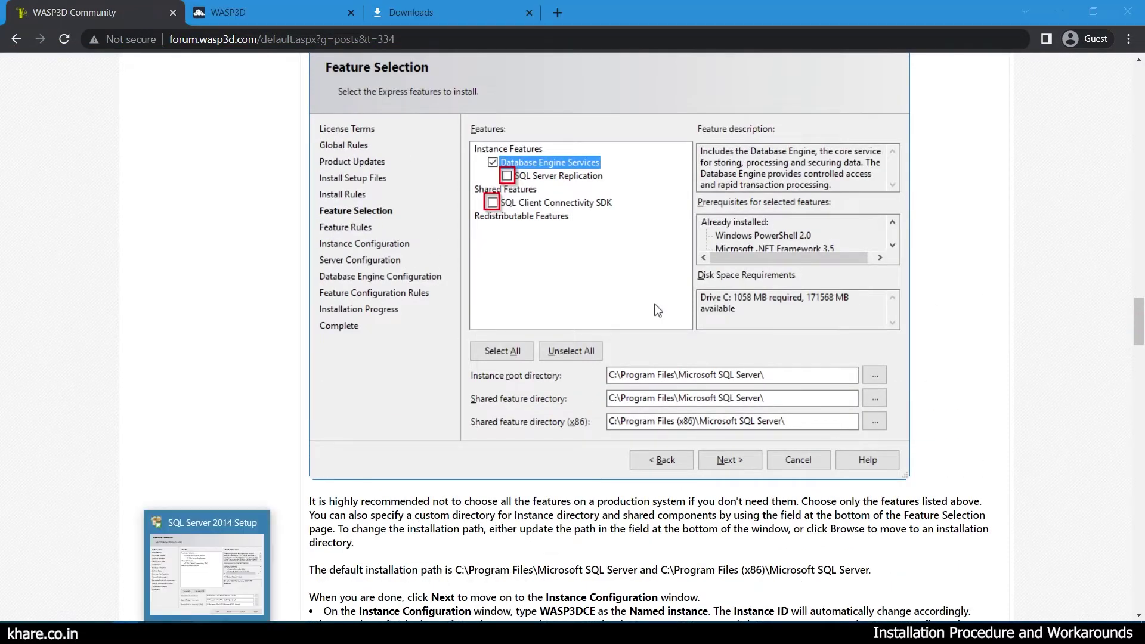
click(208, 563)
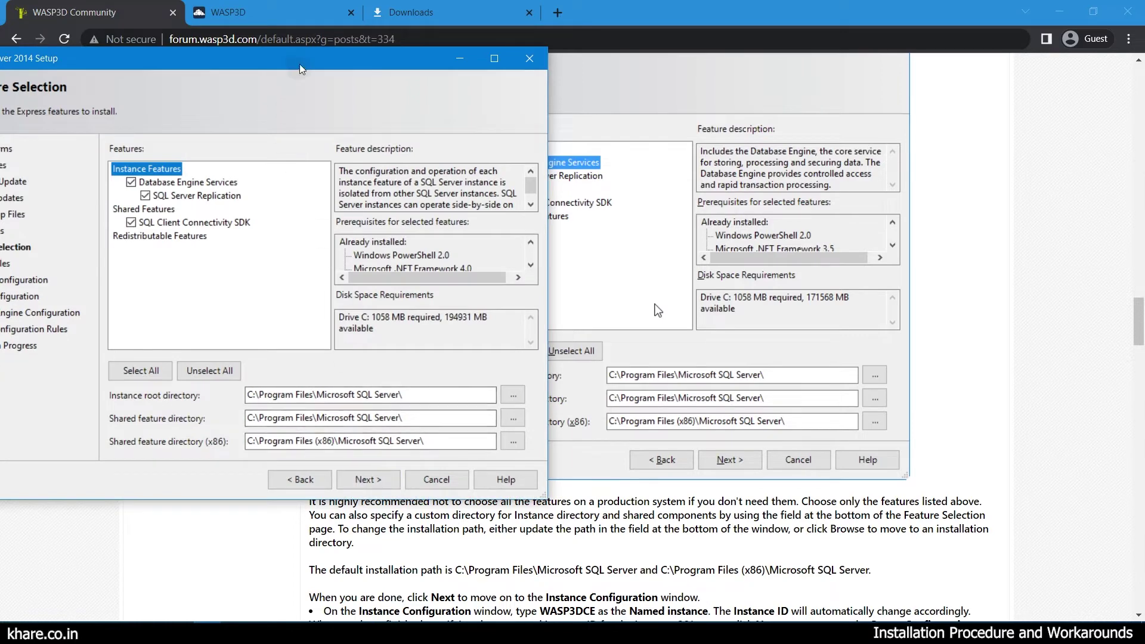
drag(302, 69, 202, 91)
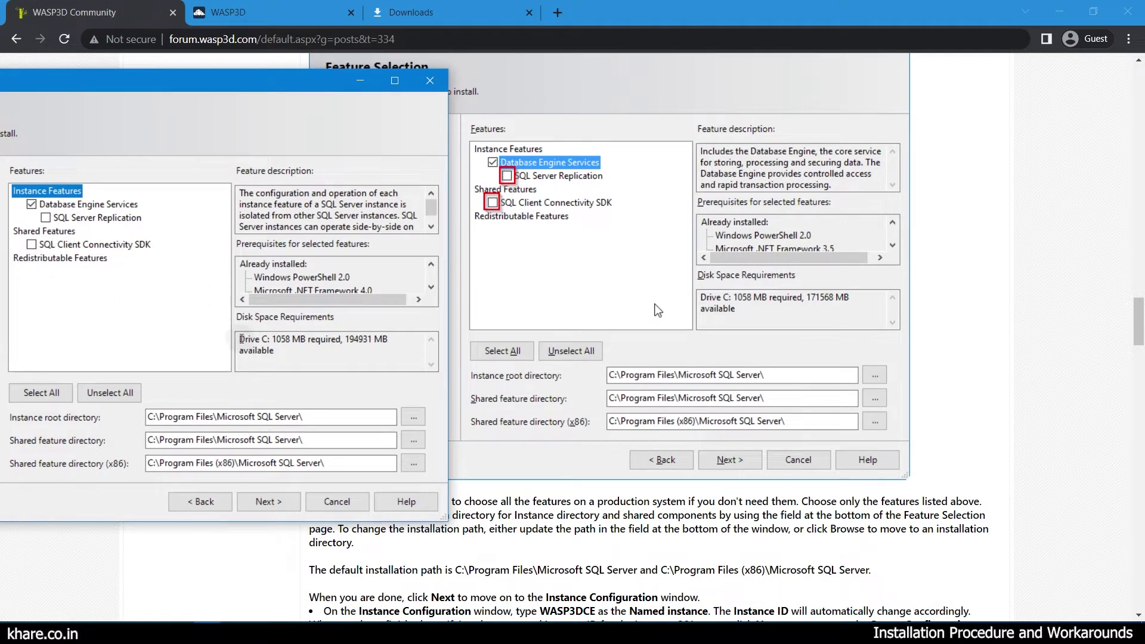
click(286, 507)
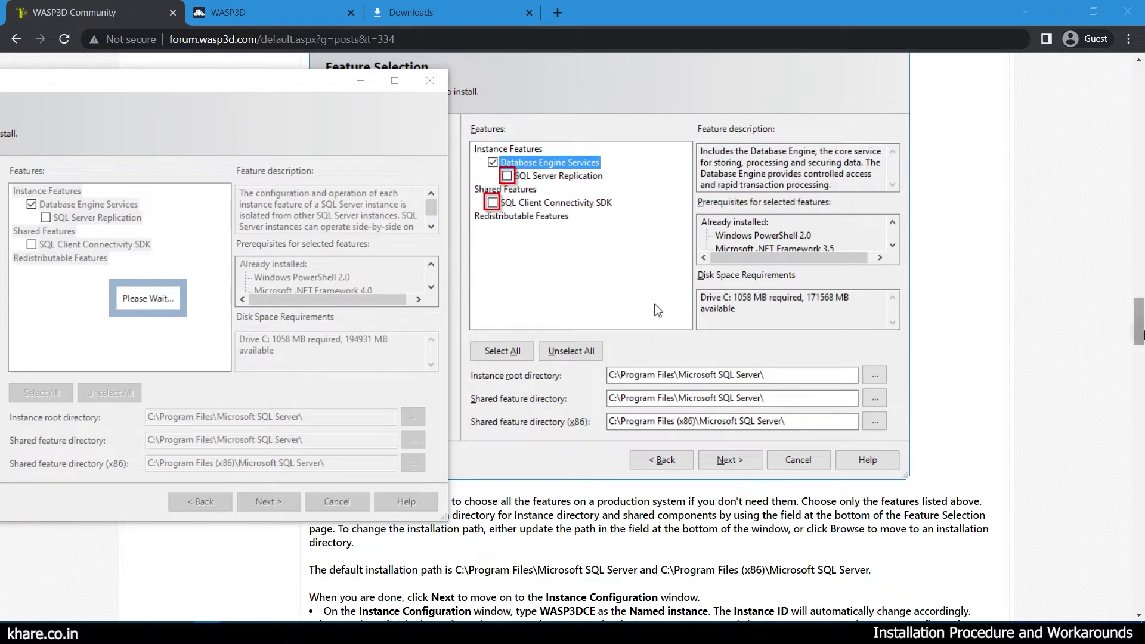
drag(1141, 336, 1143, 374)
click(202, 633)
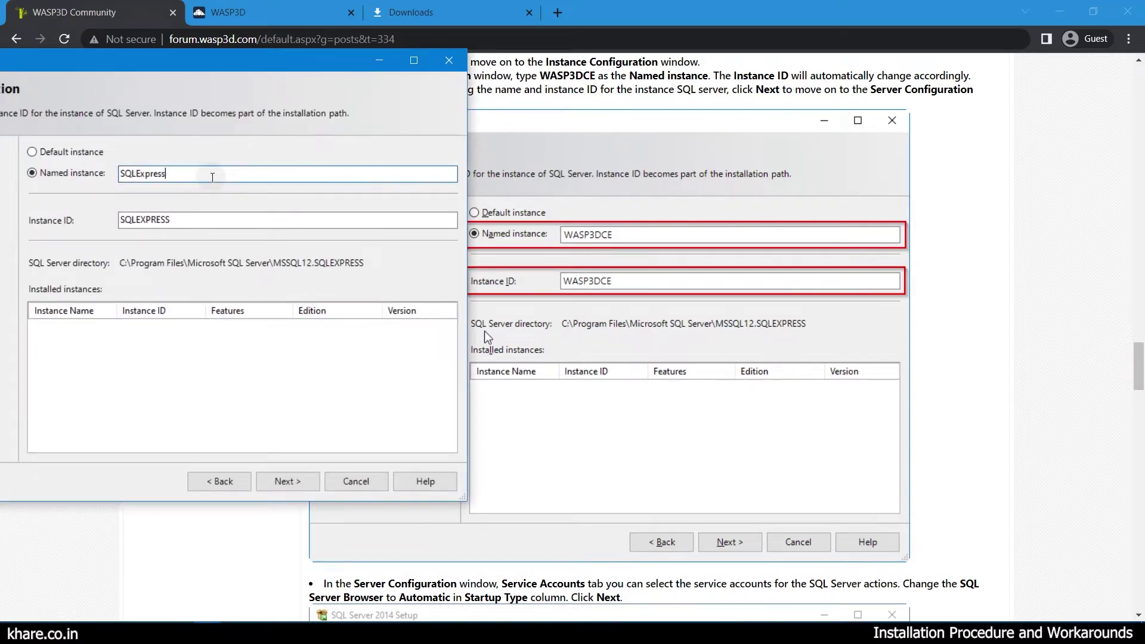
Set both Named instance and Instance ID to WASP3DCE and continue to Server Configuration.
drag(193, 173, 114, 192)
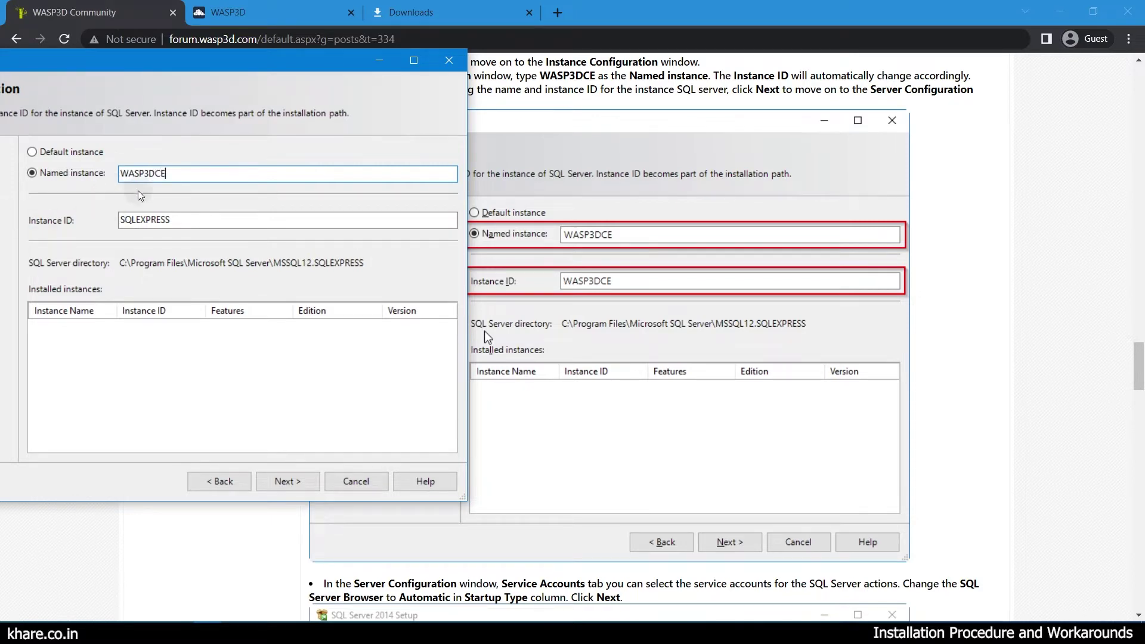
drag(165, 186, 93, 192)
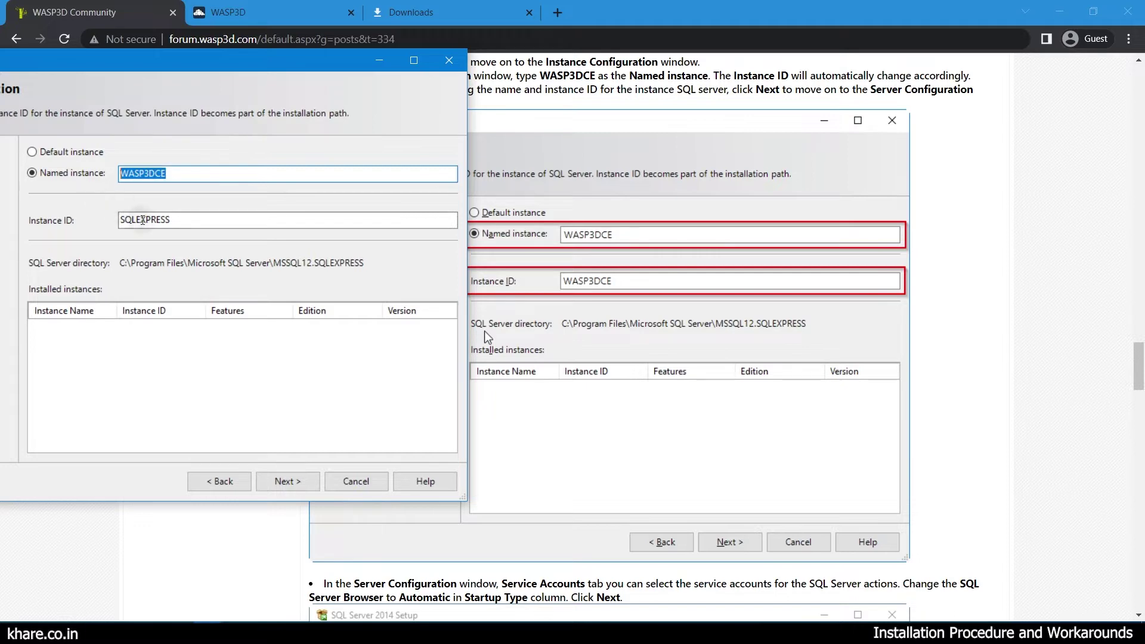
click(138, 219)
text(W)
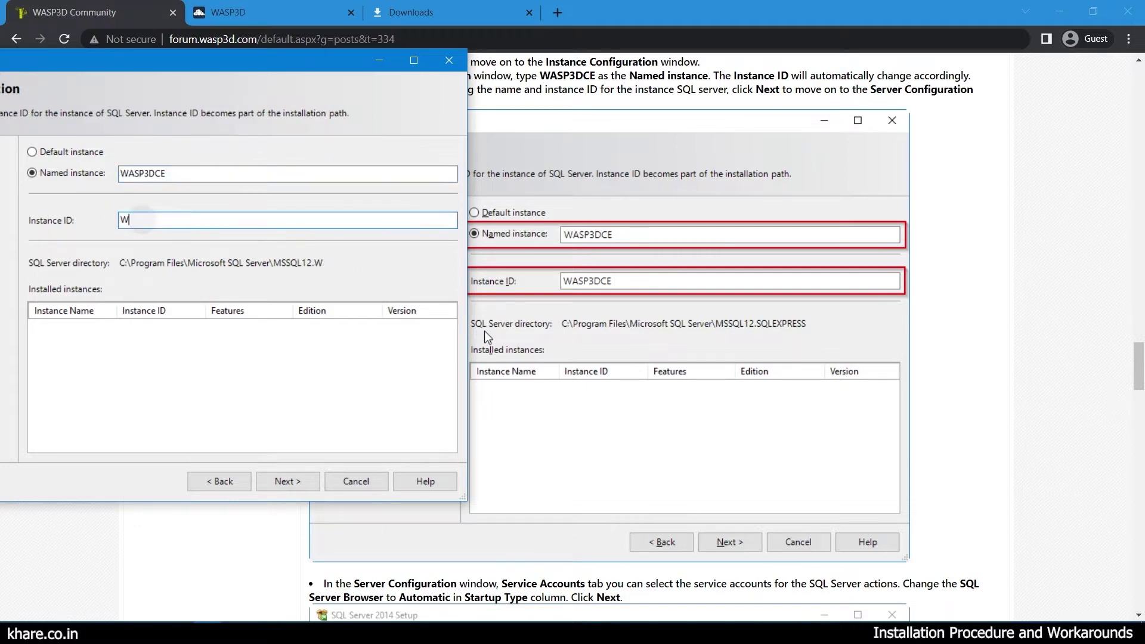
text(ASP3DCE)
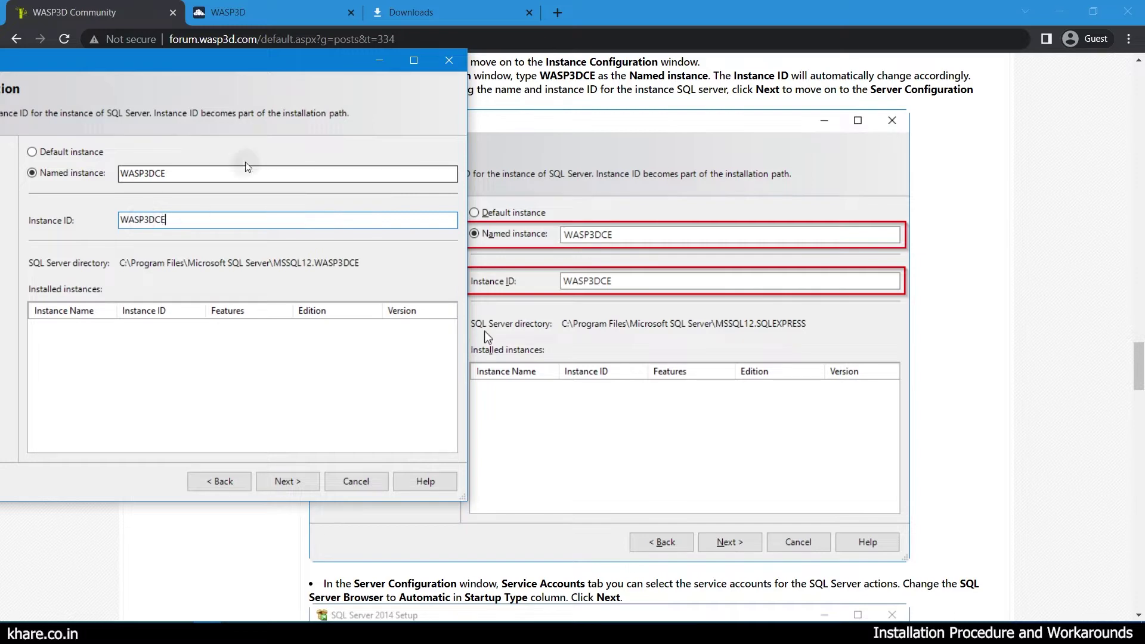
click(290, 482)
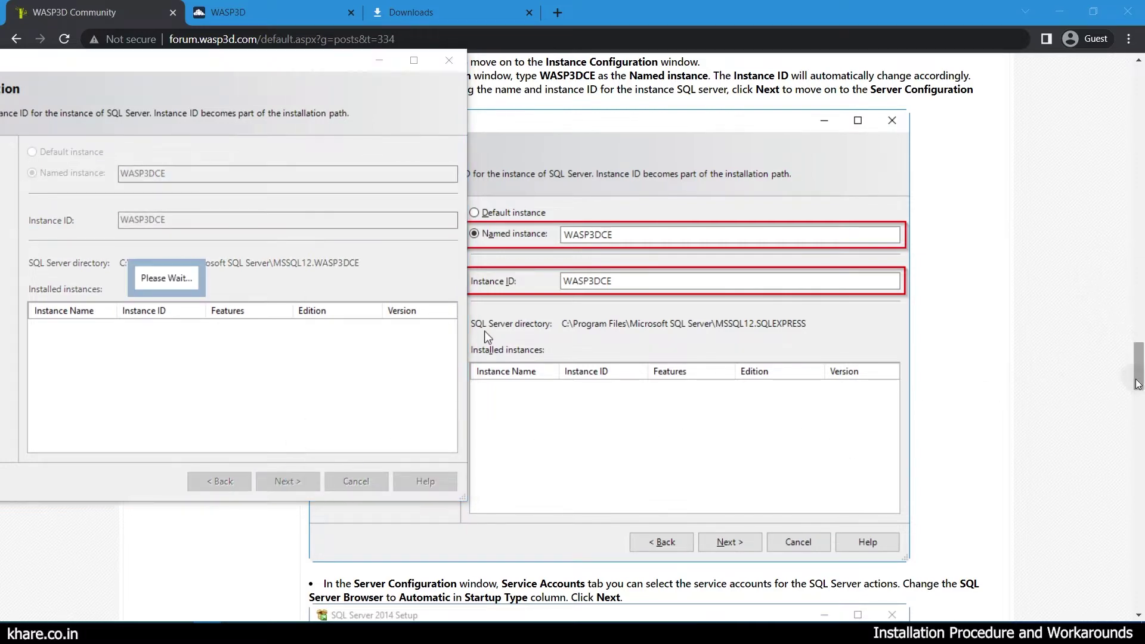
drag(1138, 383, 1140, 415)
drag(333, 108, 988, 107)
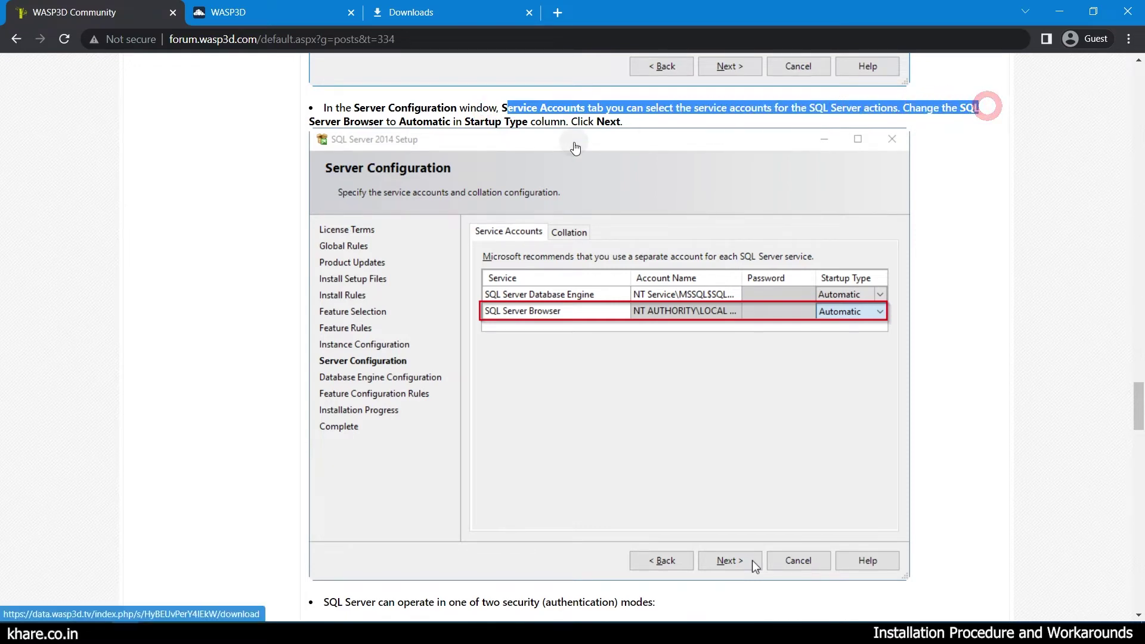
Set the SQL Server Browser startup type to Automatic and continue to Database Engine Configuration.
click(382, 119)
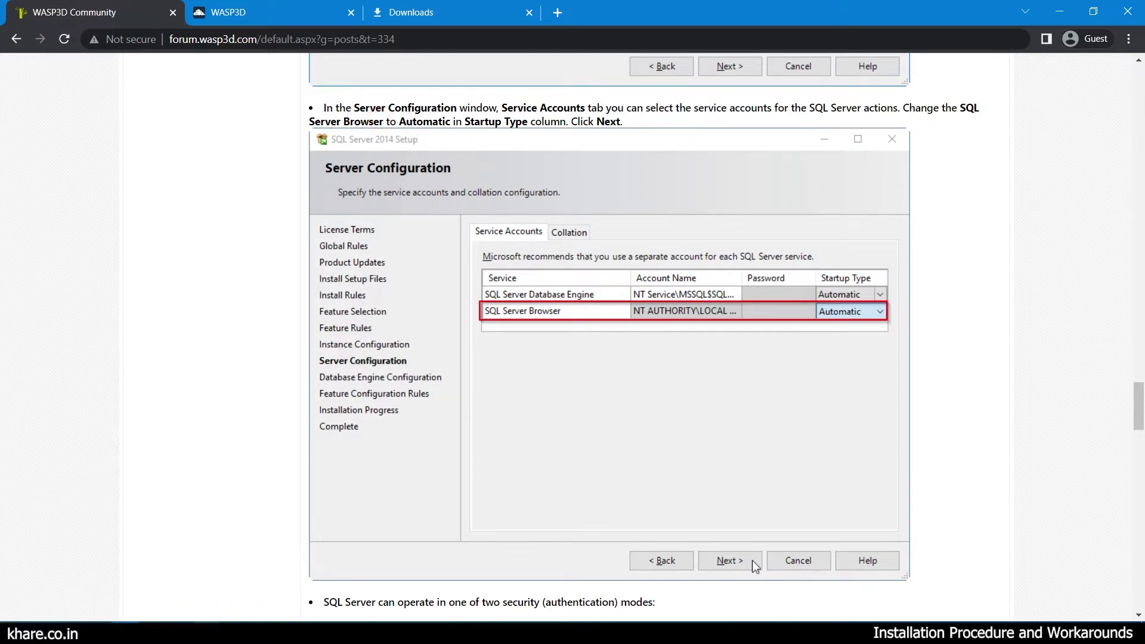
click(222, 632)
click(394, 232)
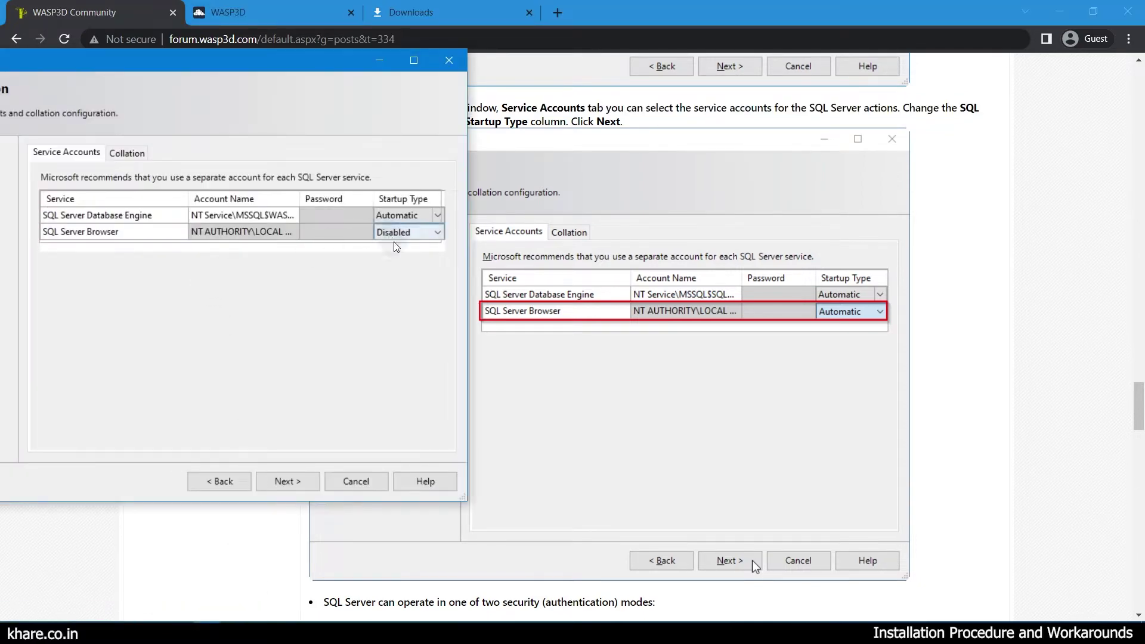
click(437, 232)
click(399, 246)
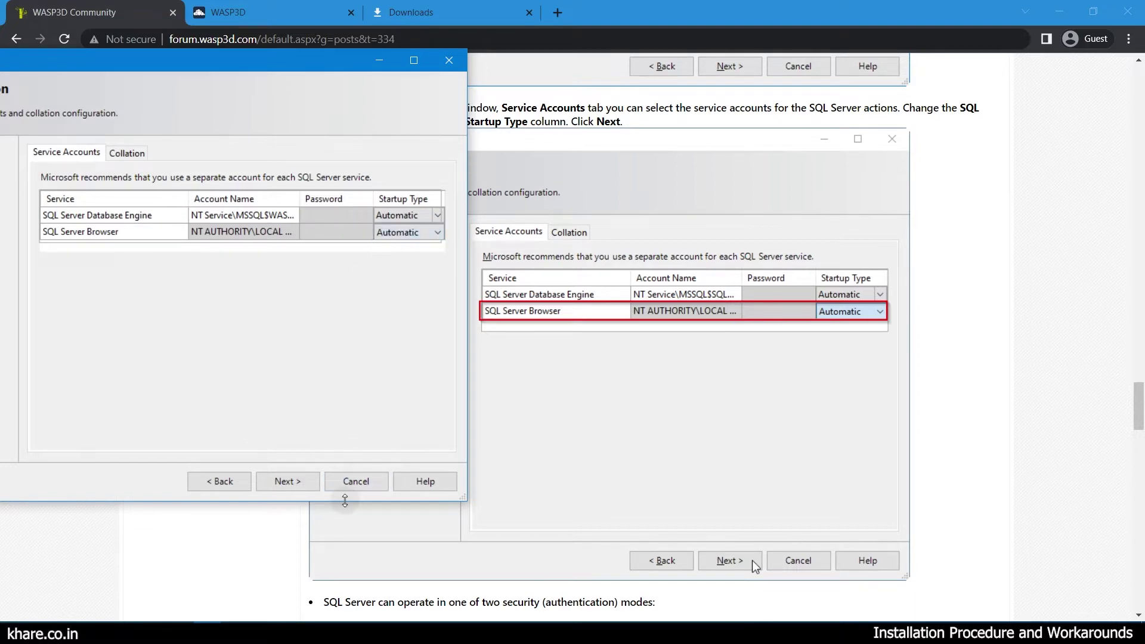
click(303, 474)
click(287, 480)
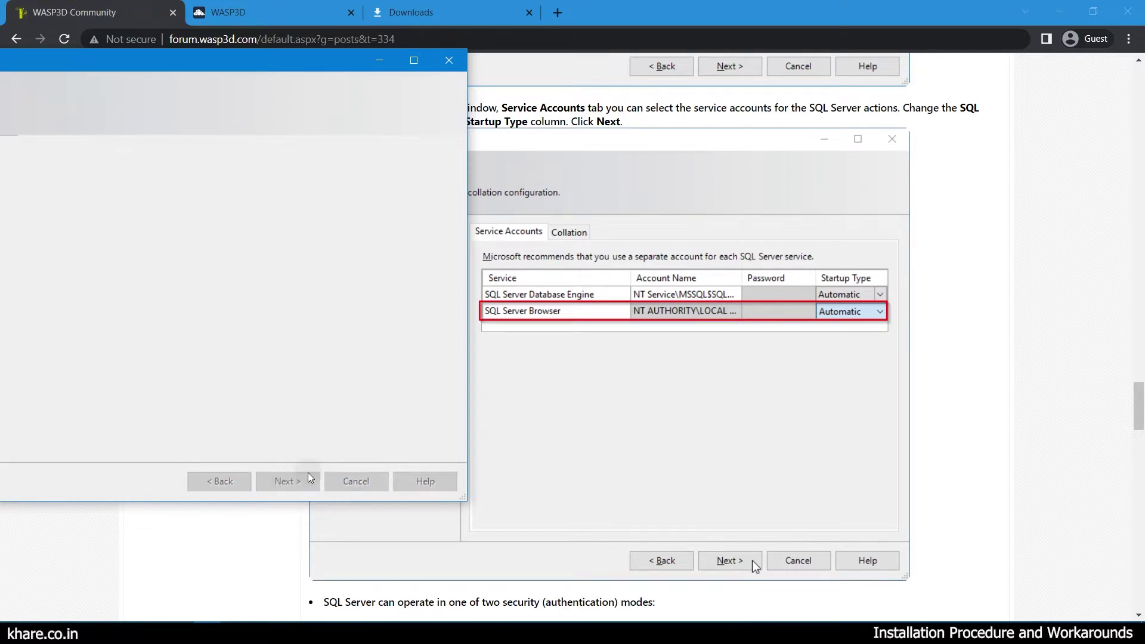
drag(1143, 387, 1140, 457)
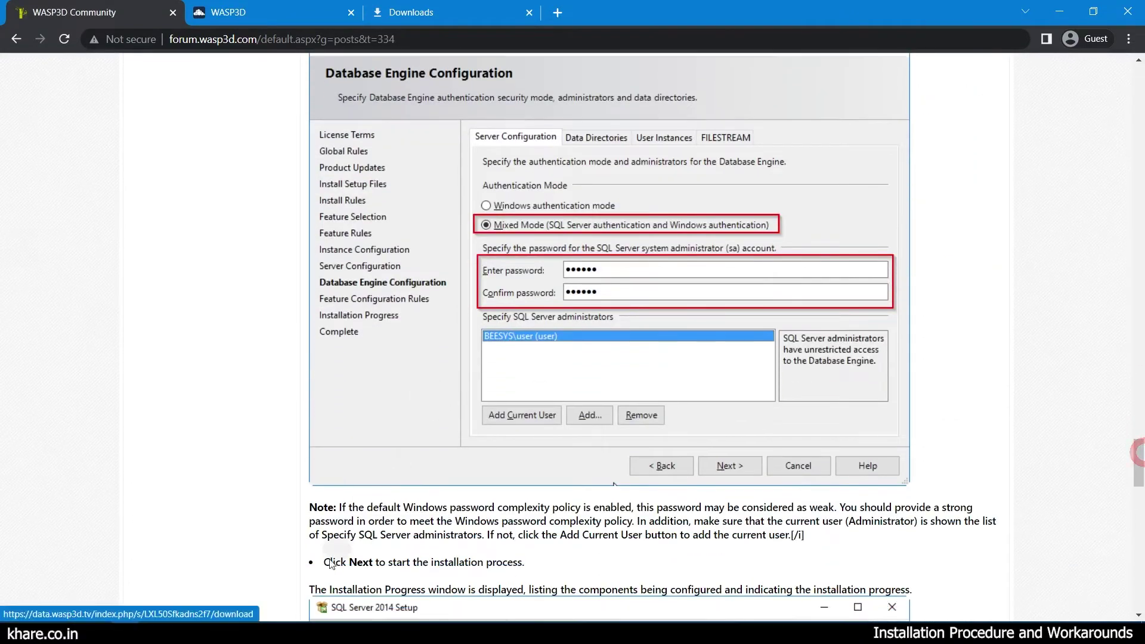
Select Mixed Mode authentication and enter the guide's suggested sa password in both password fields.
click(211, 623)
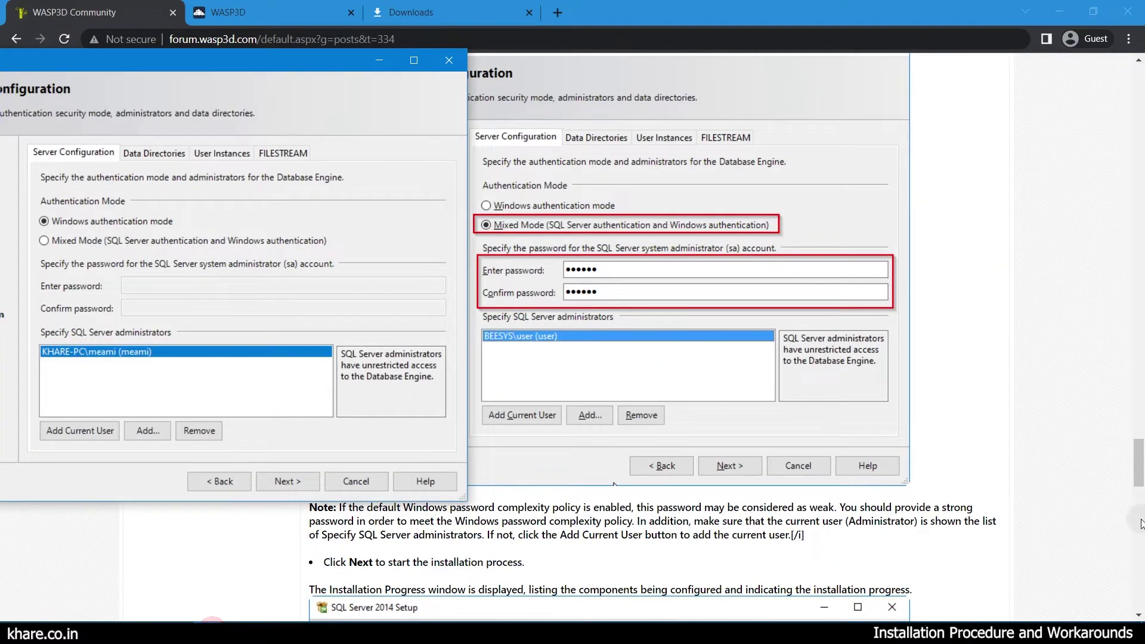
click(68, 241)
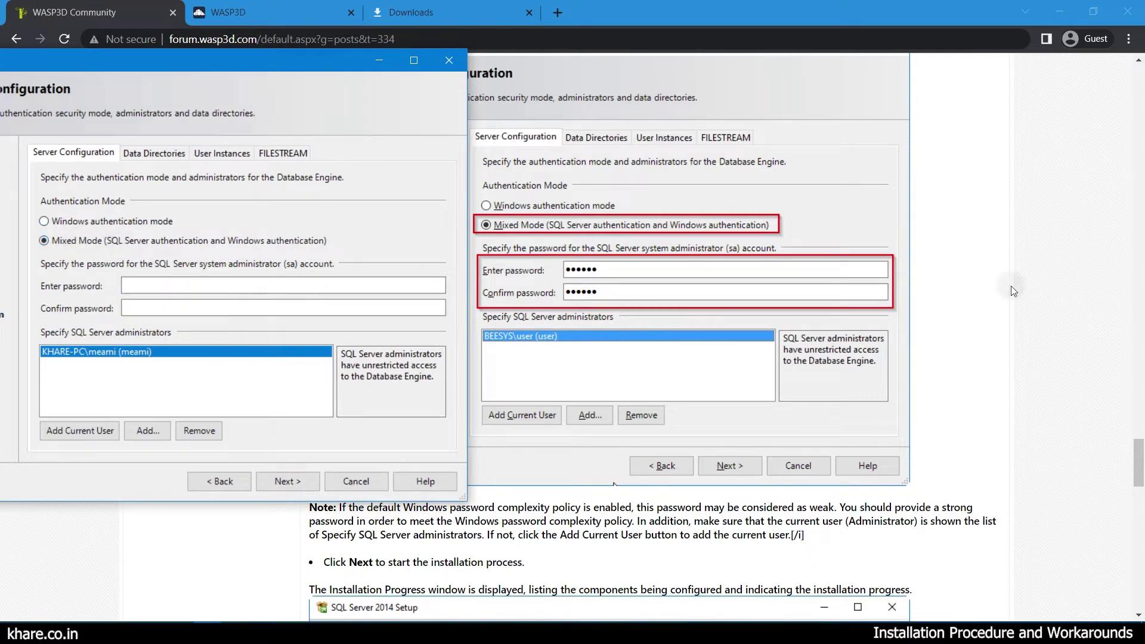
drag(1140, 448, 1138, 431)
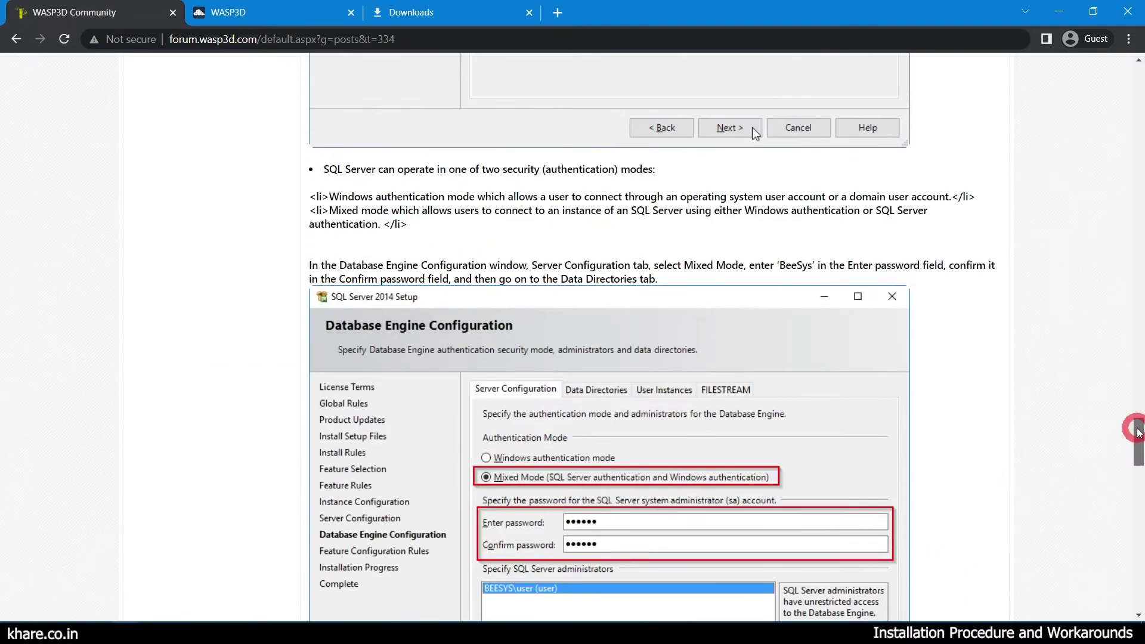
drag(301, 260, 764, 261)
double_click(795, 264)
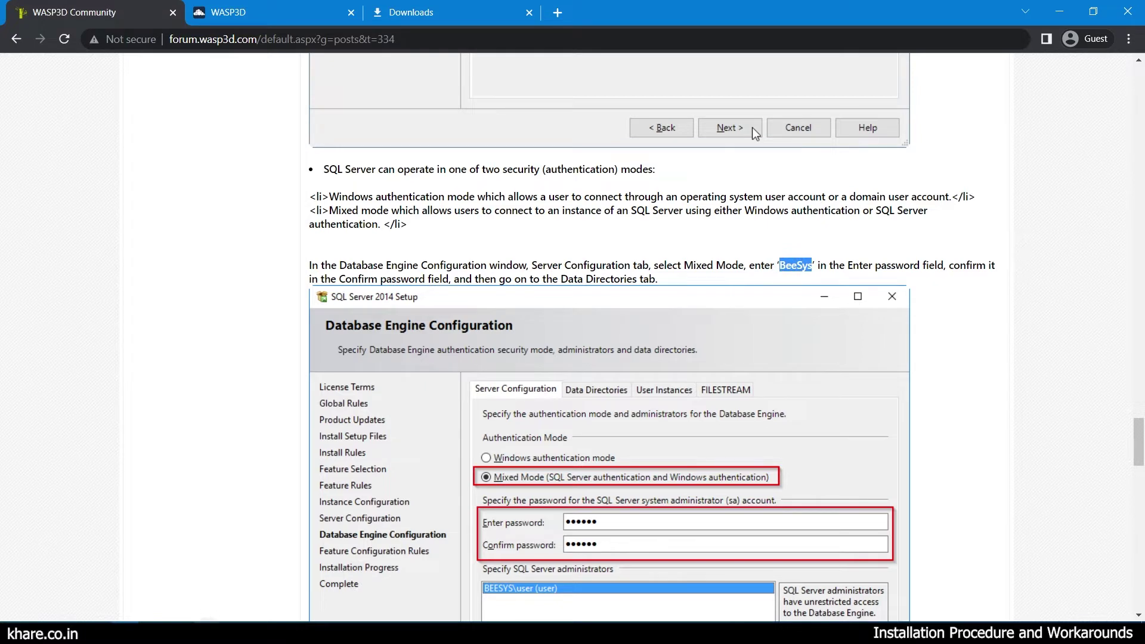
key(alt+Tab)
click(153, 284)
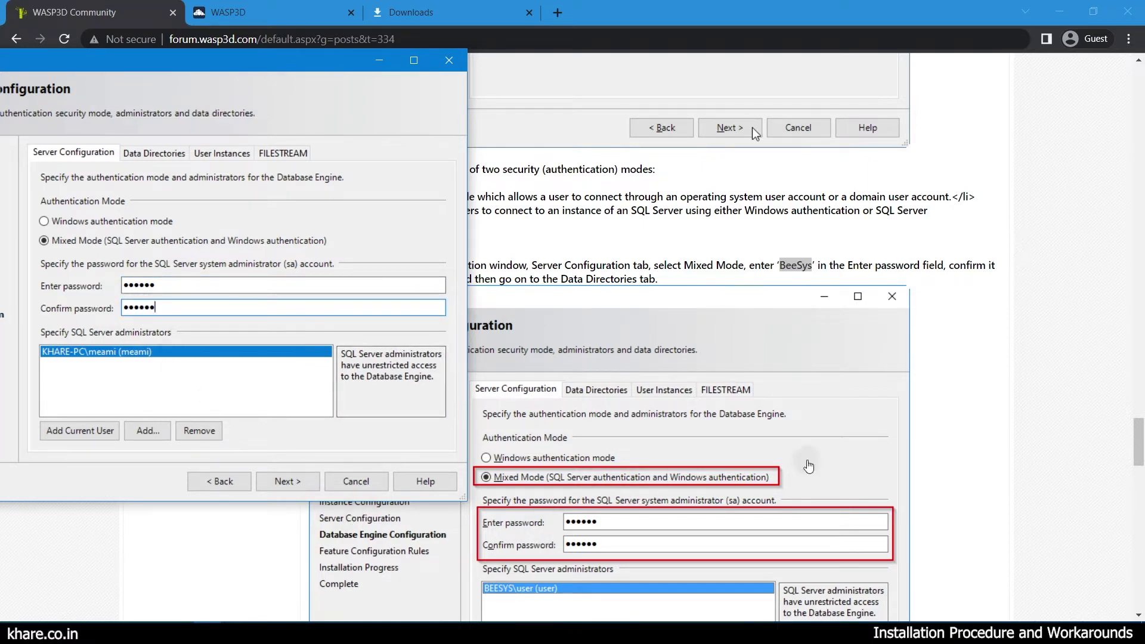
drag(1138, 448, 1139, 488)
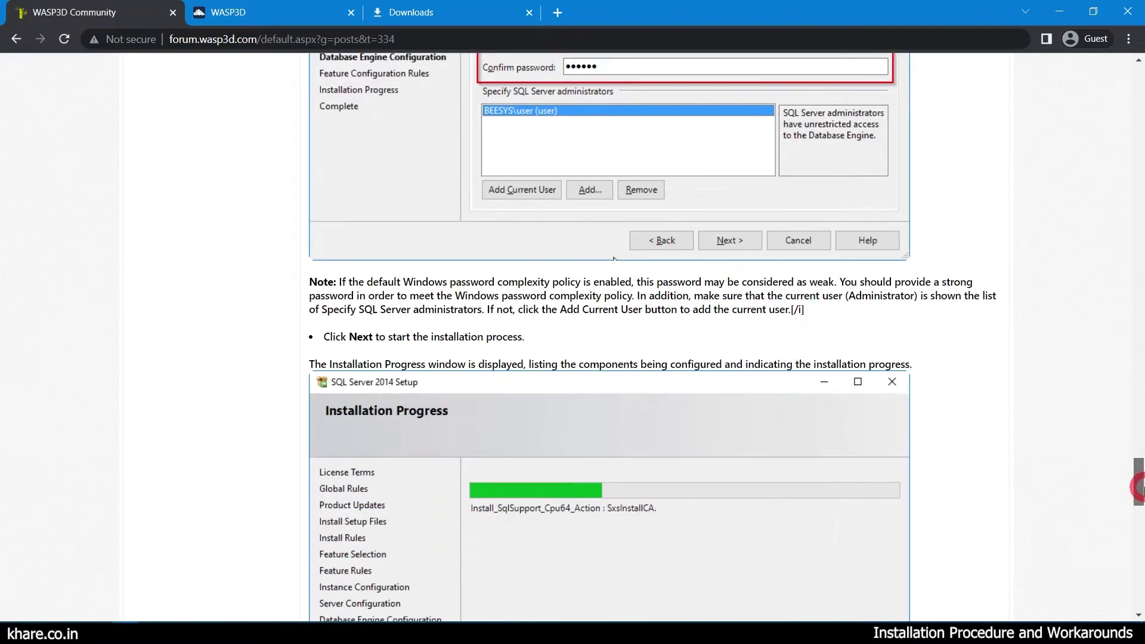
Start the SQL Server 2014 install and wait until Database Engine Services and all features show Succeeded.
scroll(581, 581, down, 2)
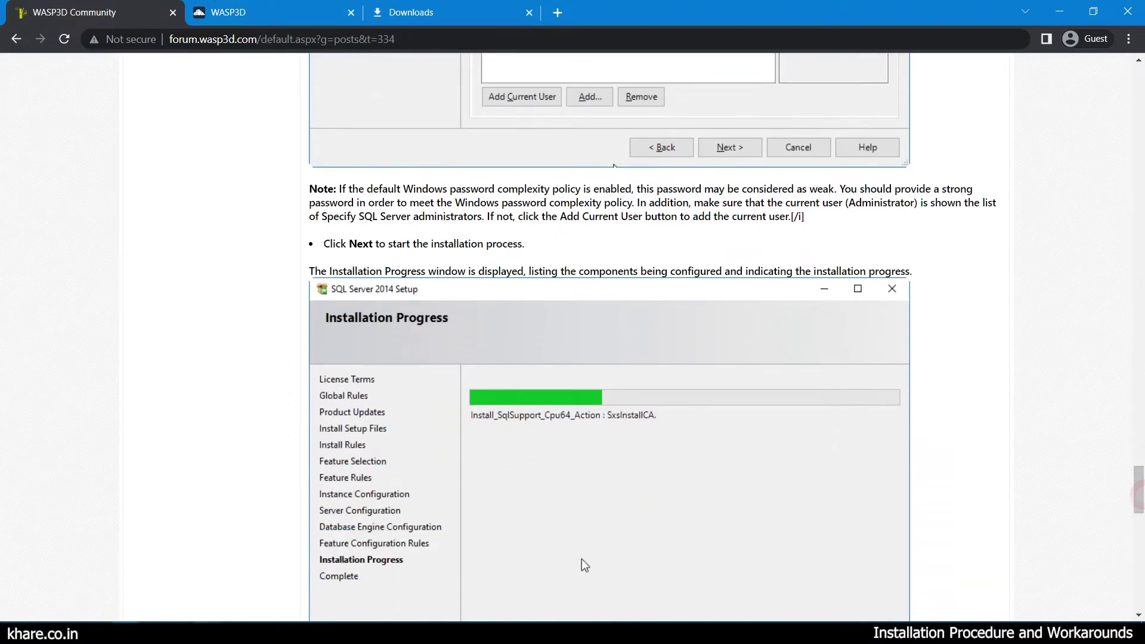
key(alt+Tab)
click(283, 481)
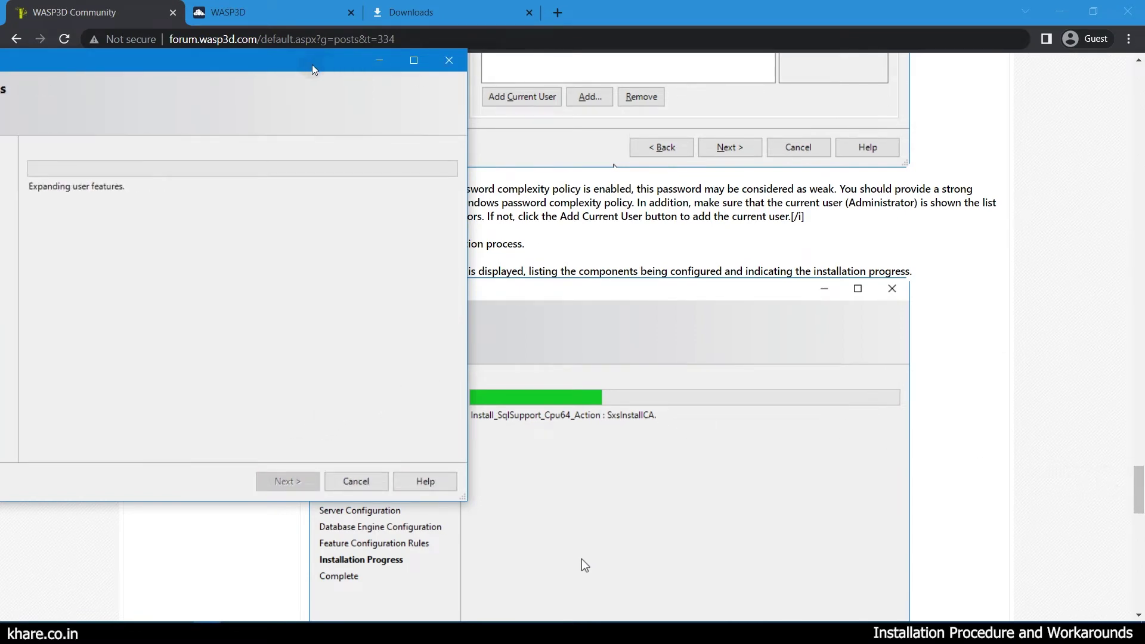
drag(312, 68, 451, 80)
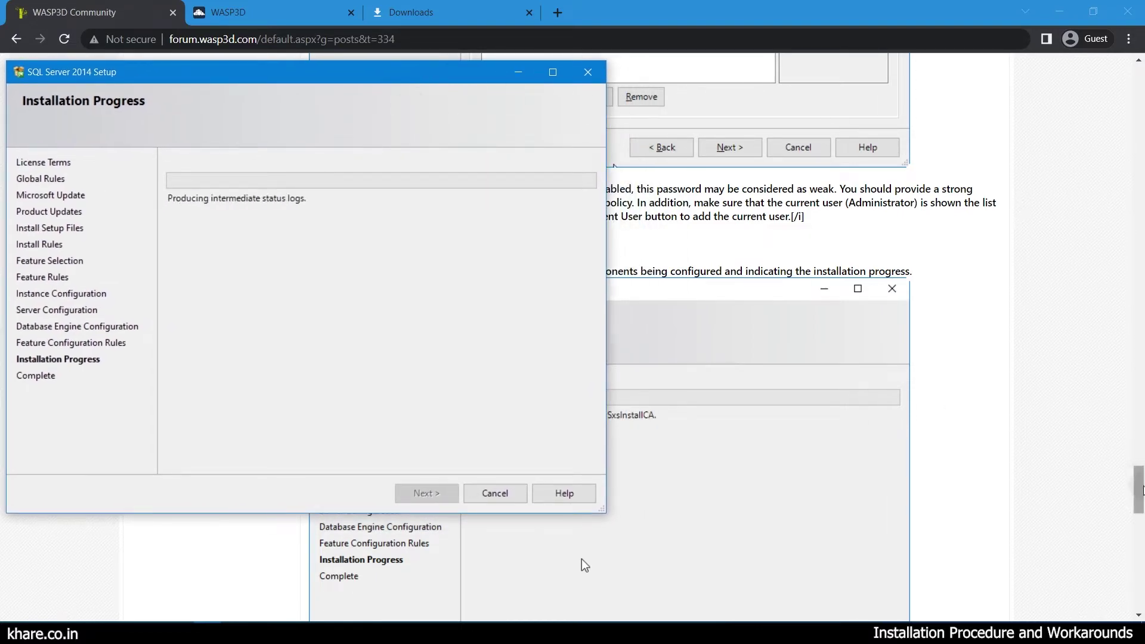
drag(1141, 490, 1140, 545)
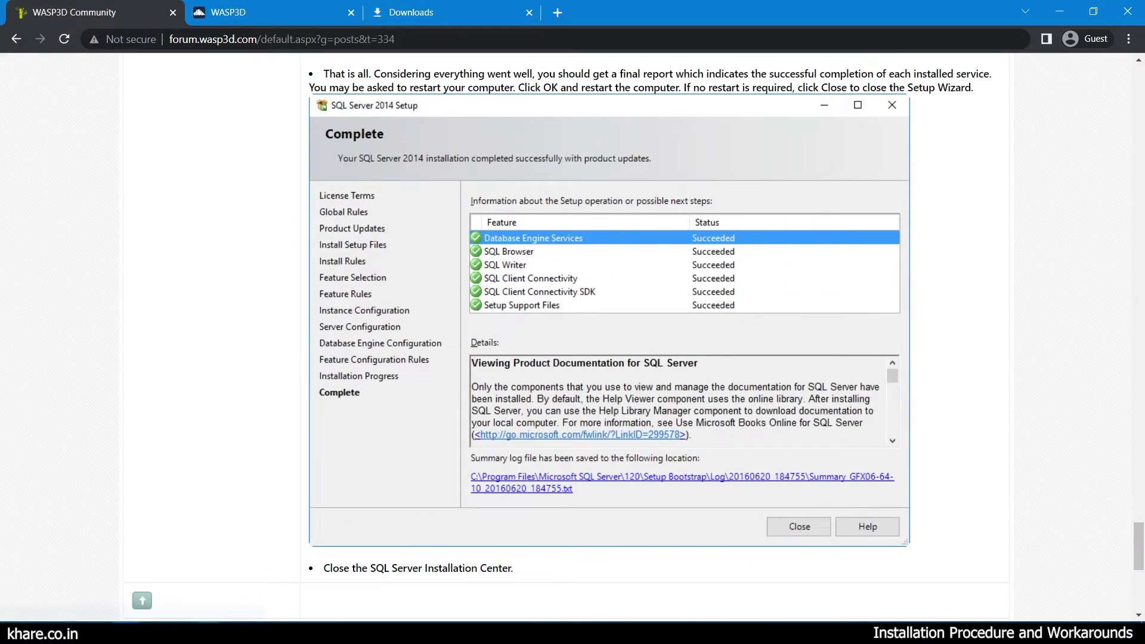
key(alt+Tab)
mouse_move(371, 84)
mouse_down()
mouse_move(386, 77)
mouse_move(364, 92)
mouse_move(258, 111)
mouse_move(226, 140)
mouse_move(345, 95)
mouse_move(388, 97)
mouse_up()
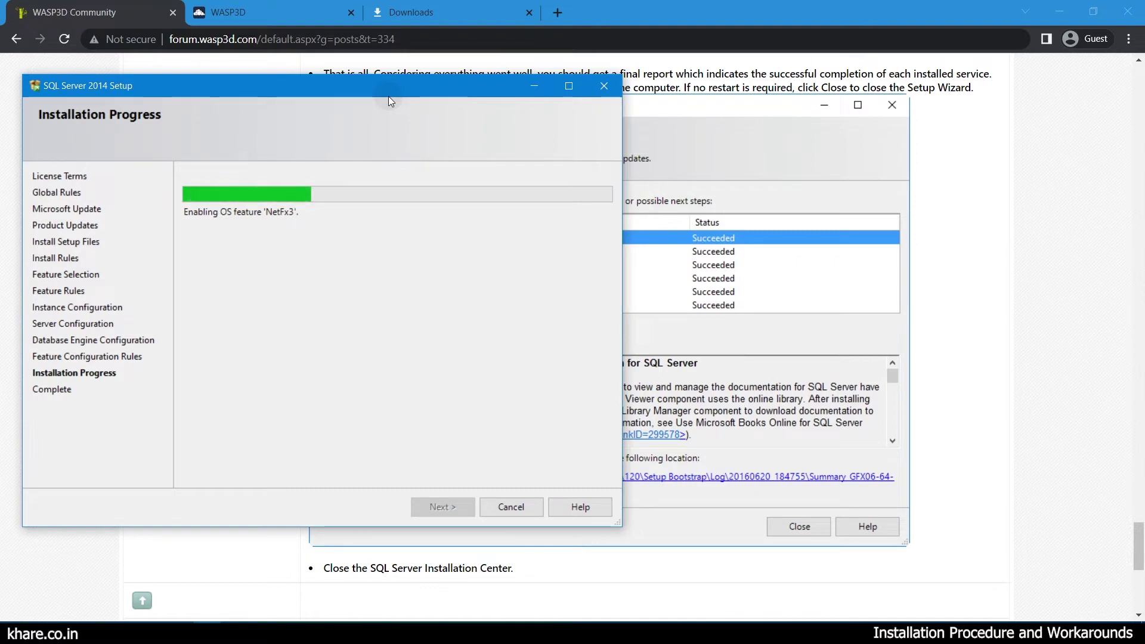
drag(388, 96, 392, 117)
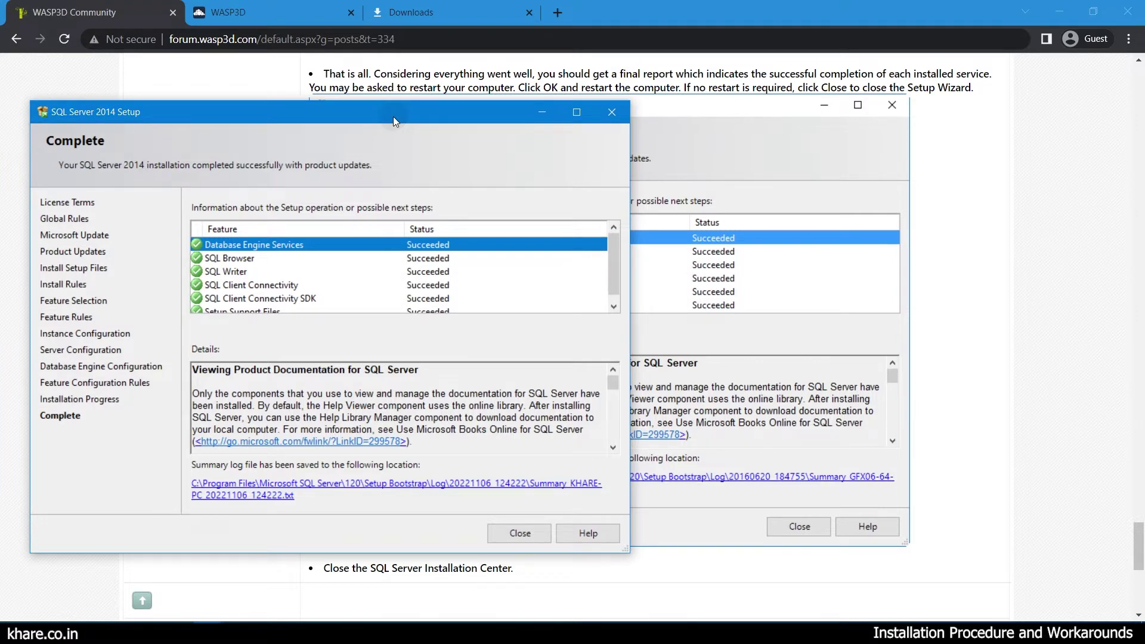
drag(233, 115, 232, 101)
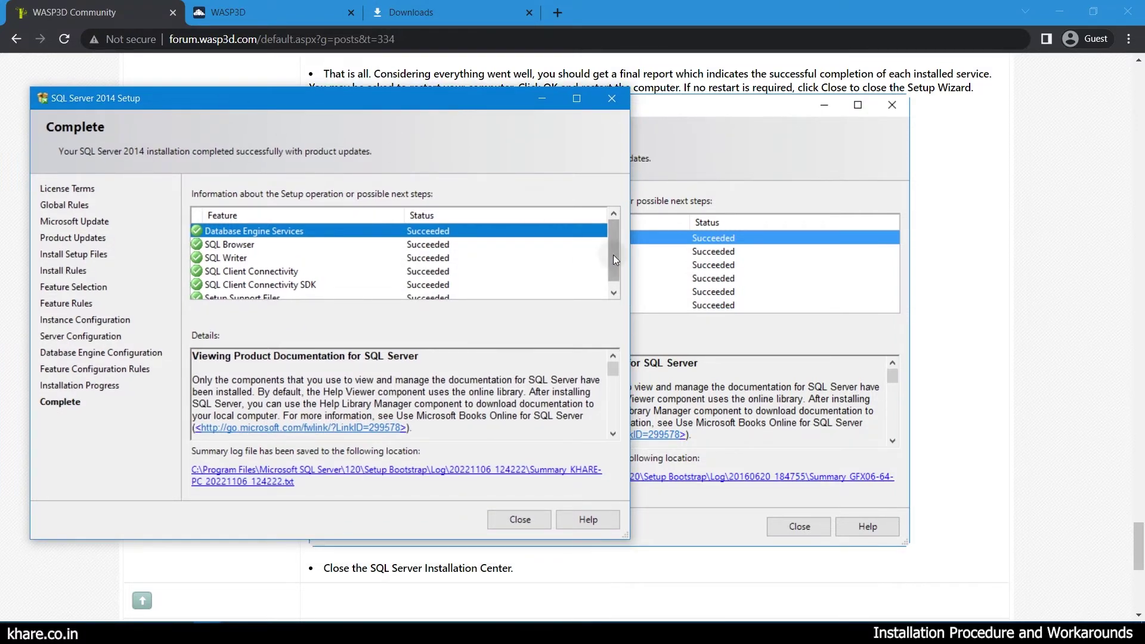
mouse_move(613, 255)
mouse_down()
mouse_move(610, 281)
mouse_move(606, 240)
mouse_up()
Close SQL Server Setup and run WASP3D Drone Designer Community.exe as administrator.
click(519, 519)
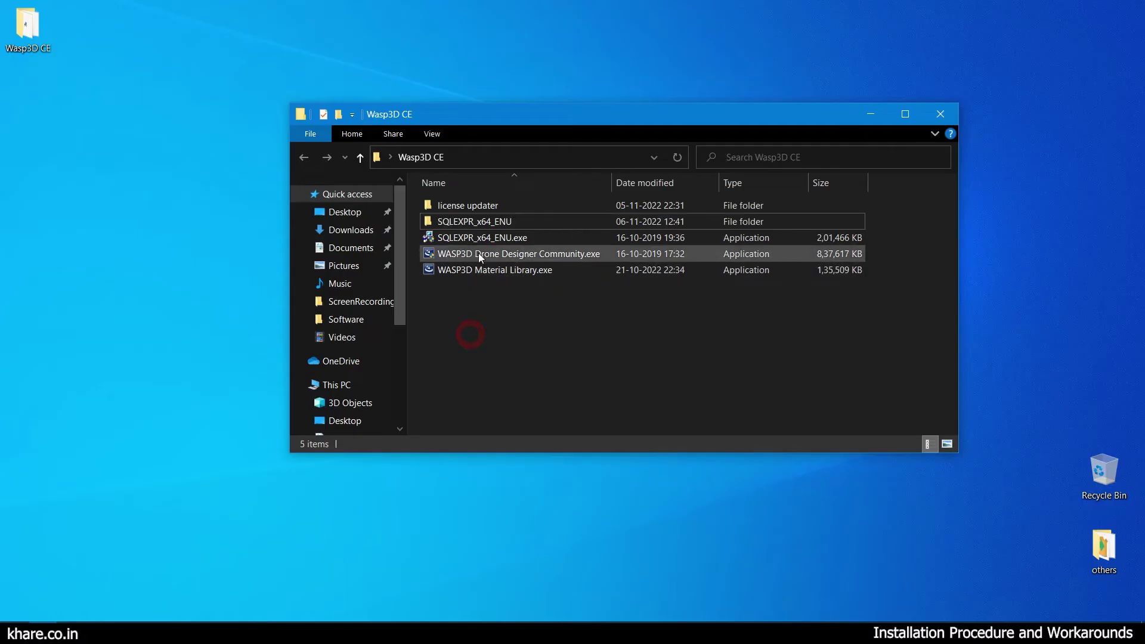
click(480, 255)
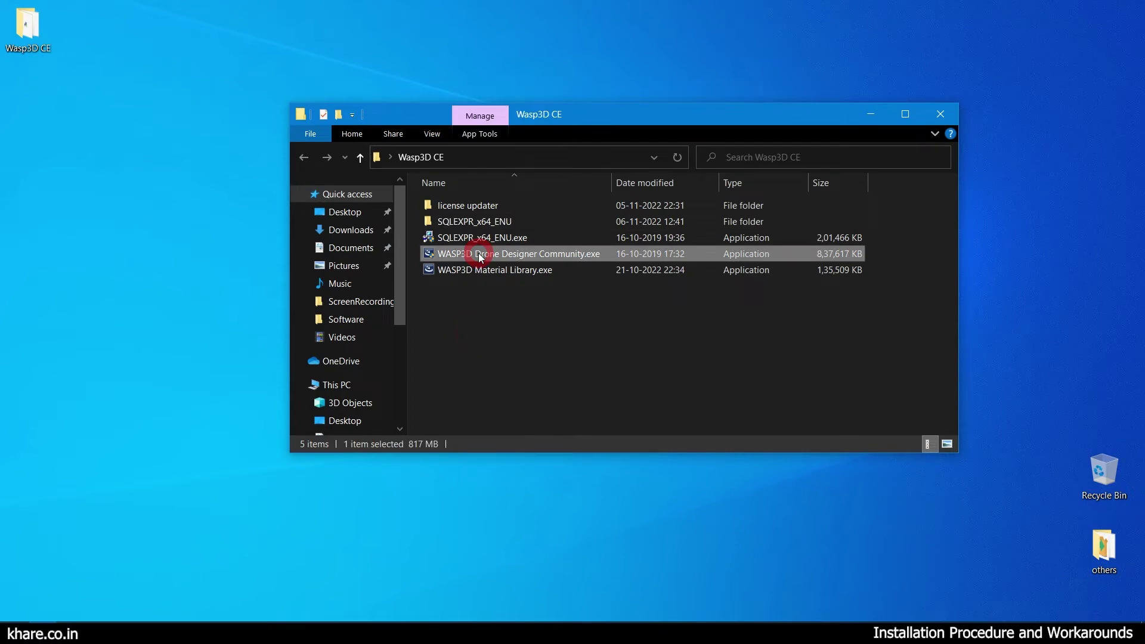
double_click(551, 259)
right_click(551, 259)
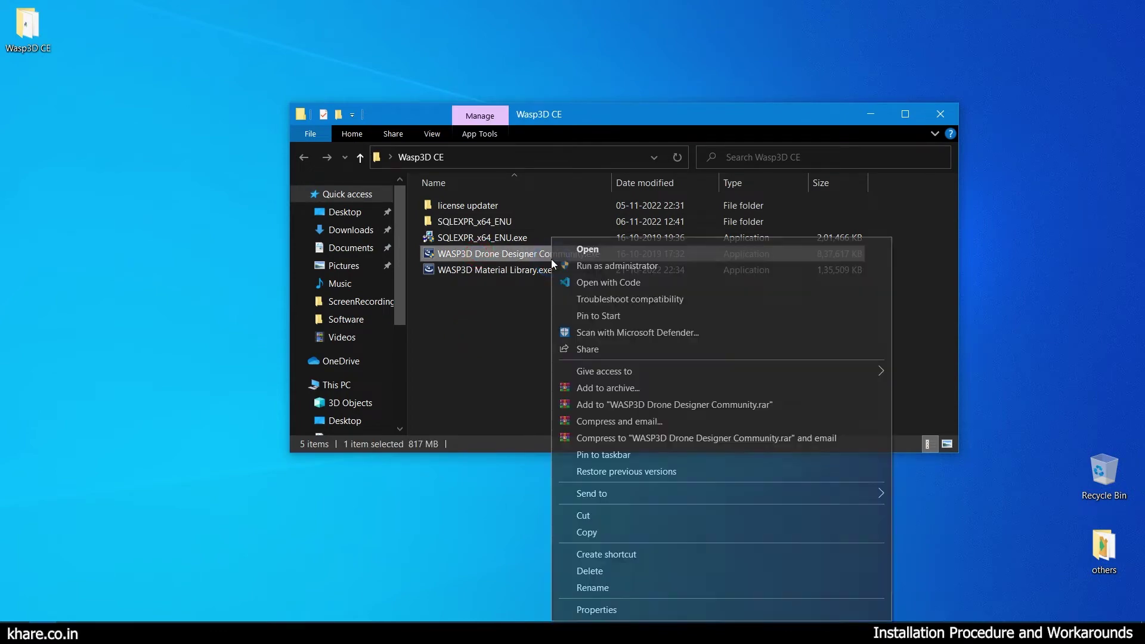
click(575, 266)
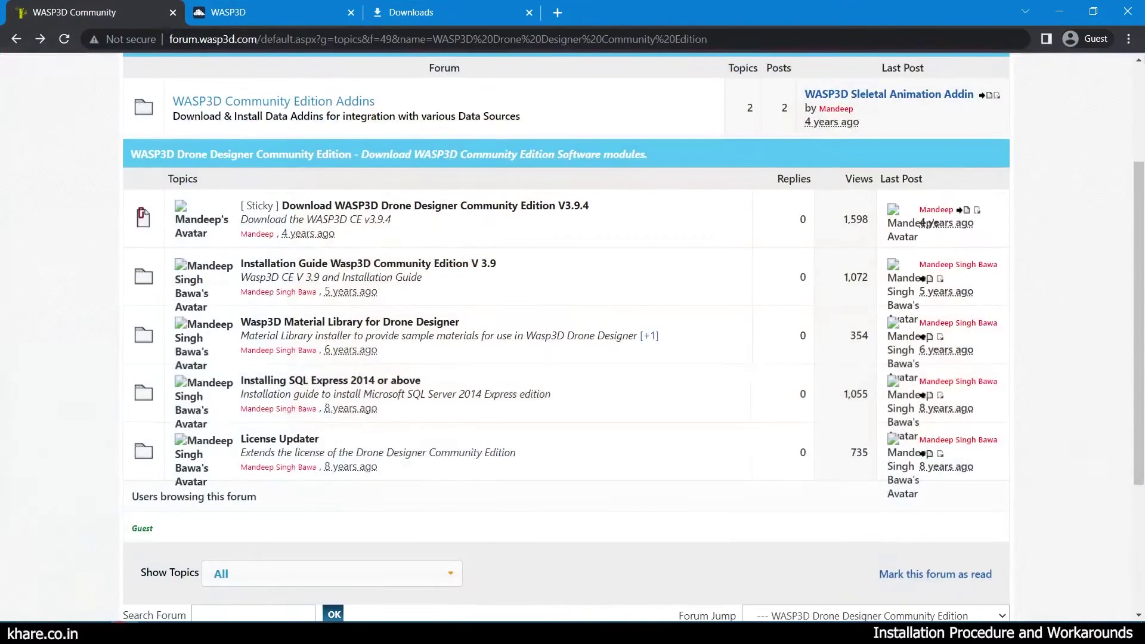
Open the V 3.9 guide and highlight the Visual C++ 2012, Common Controls, Playout Components and Sentinel prerequisites.
click(291, 259)
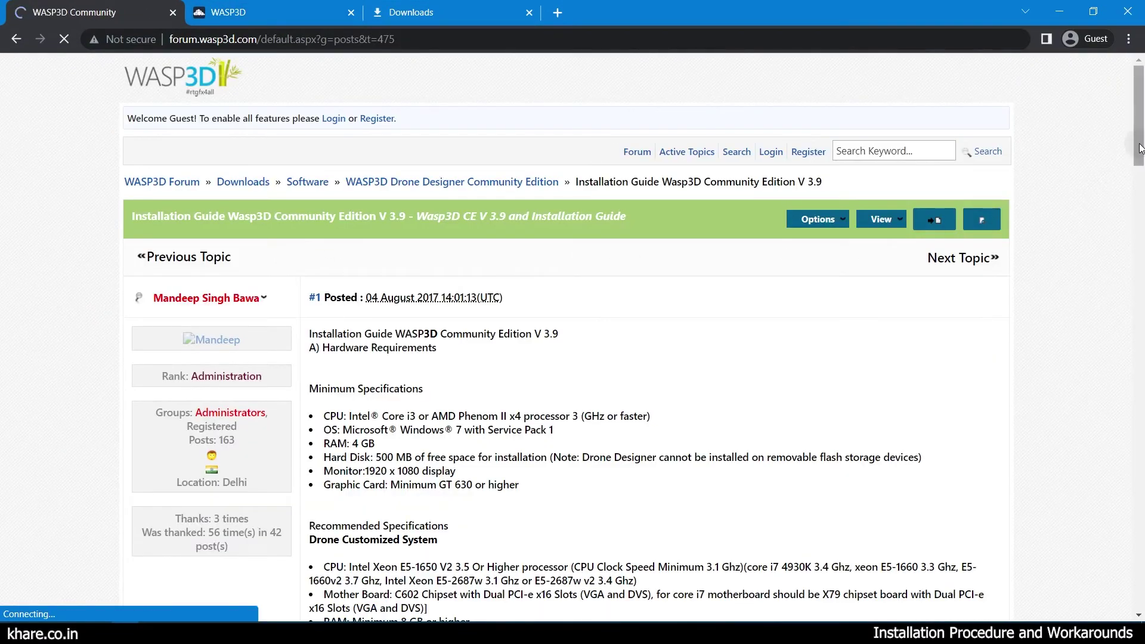
drag(1139, 156, 1140, 310)
drag(332, 154, 544, 150)
drag(355, 165, 455, 162)
drag(383, 178, 451, 177)
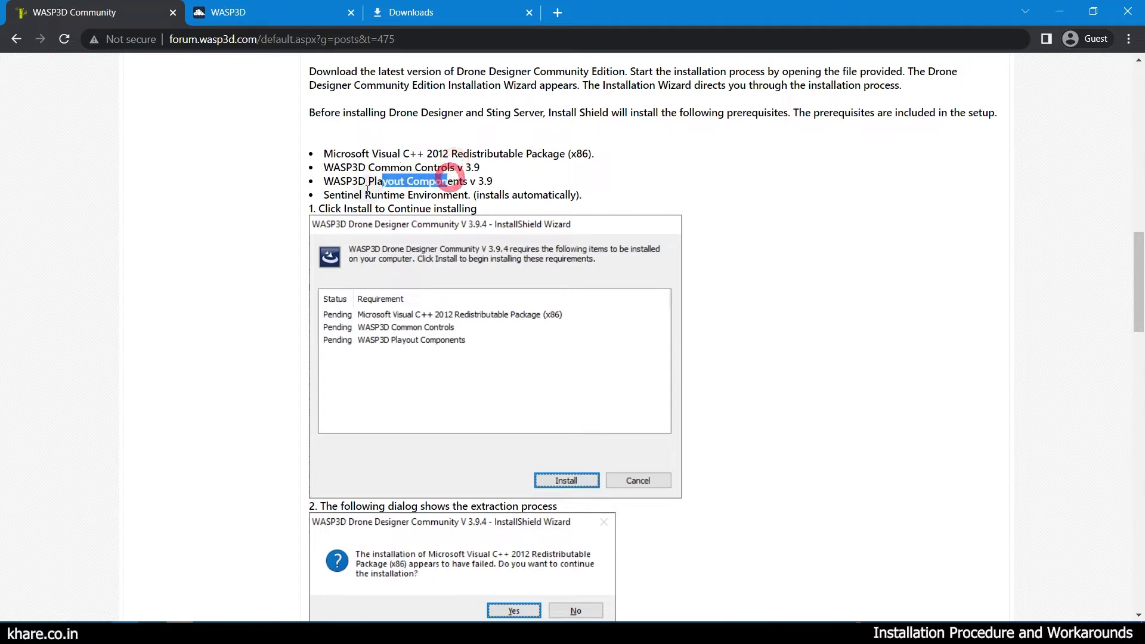
drag(365, 195, 472, 189)
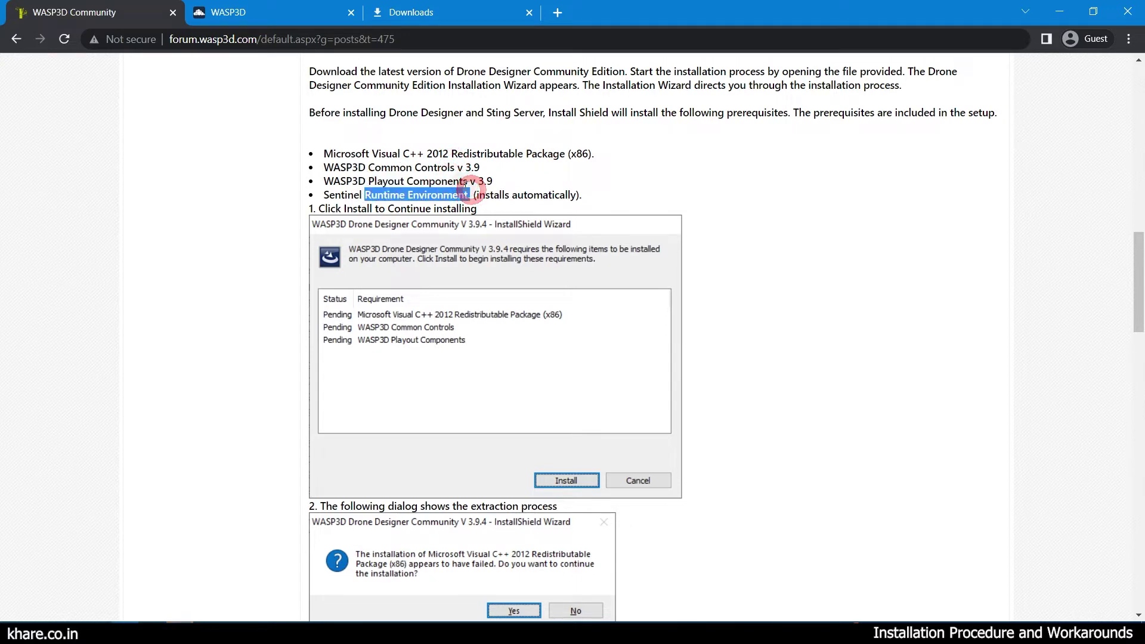
drag(583, 195, 322, 154)
Install the listed prerequisites in the InstallShield Wizard, continuing past the Visual C++ 2012 failure.
scroll(555, 375, down, 5)
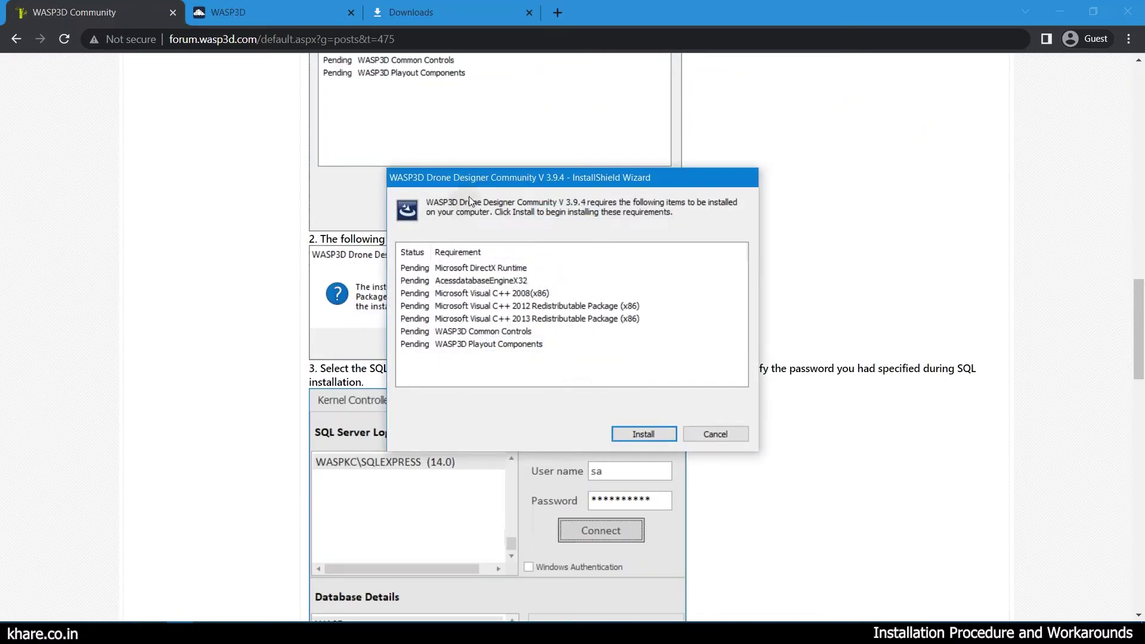
drag(488, 188, 600, 164)
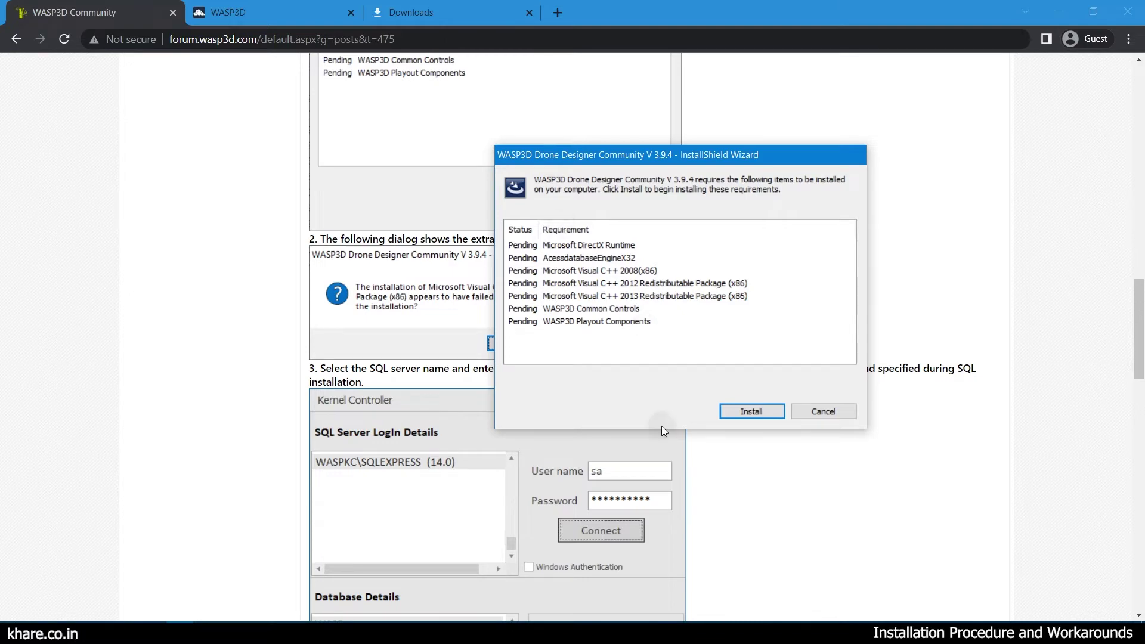
click(741, 414)
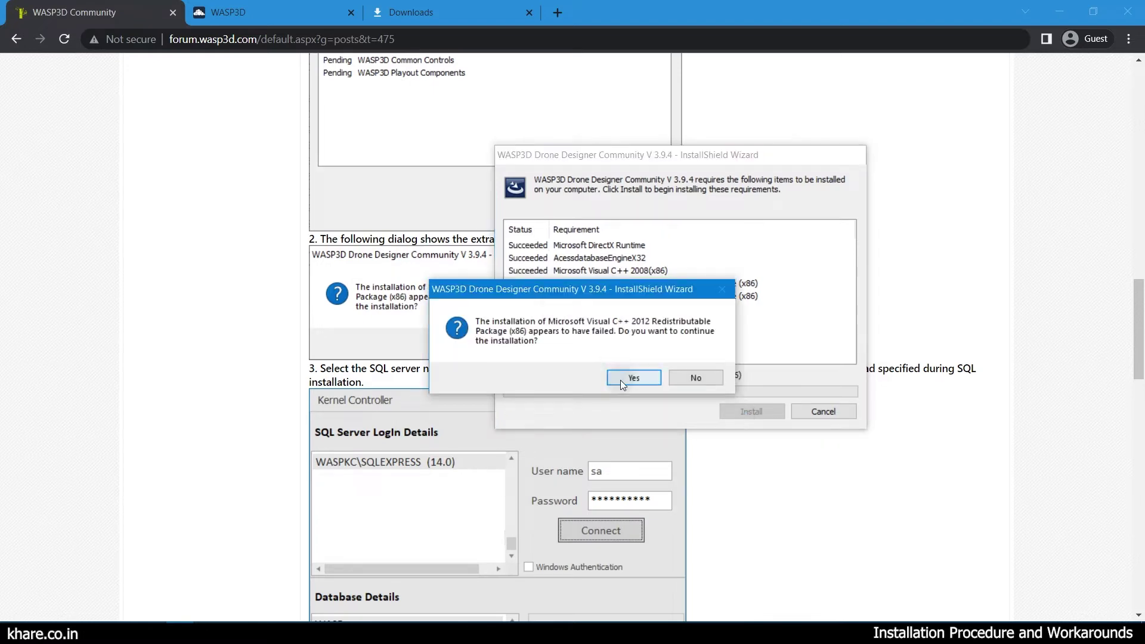
click(620, 381)
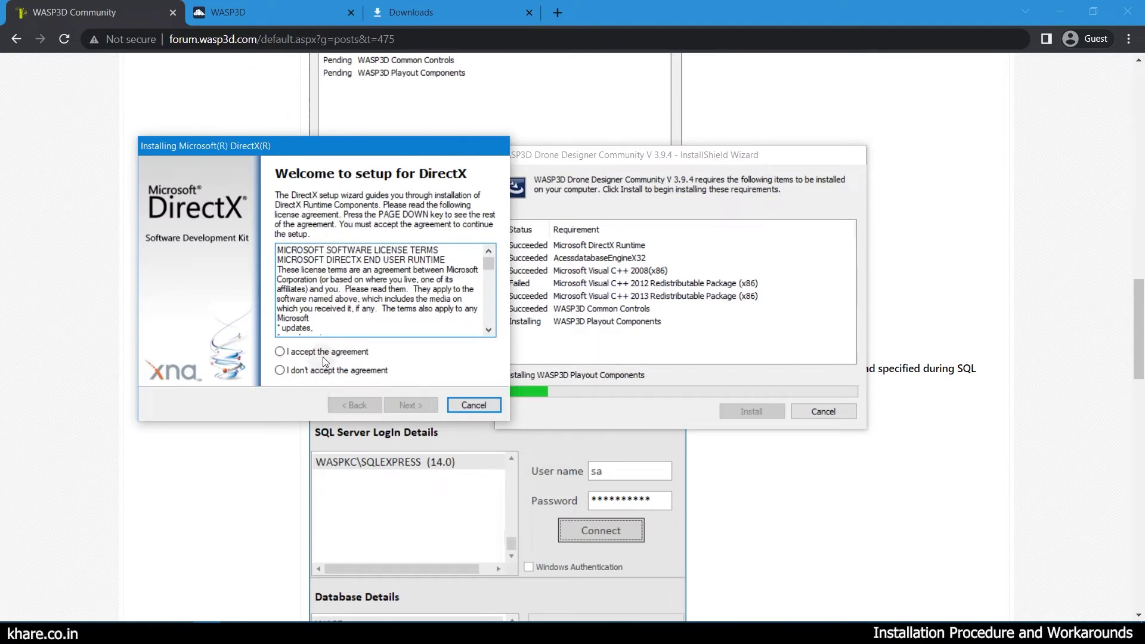
Accept the DirectX license, install the DirectX runtime, and finish its installer.
click(327, 358)
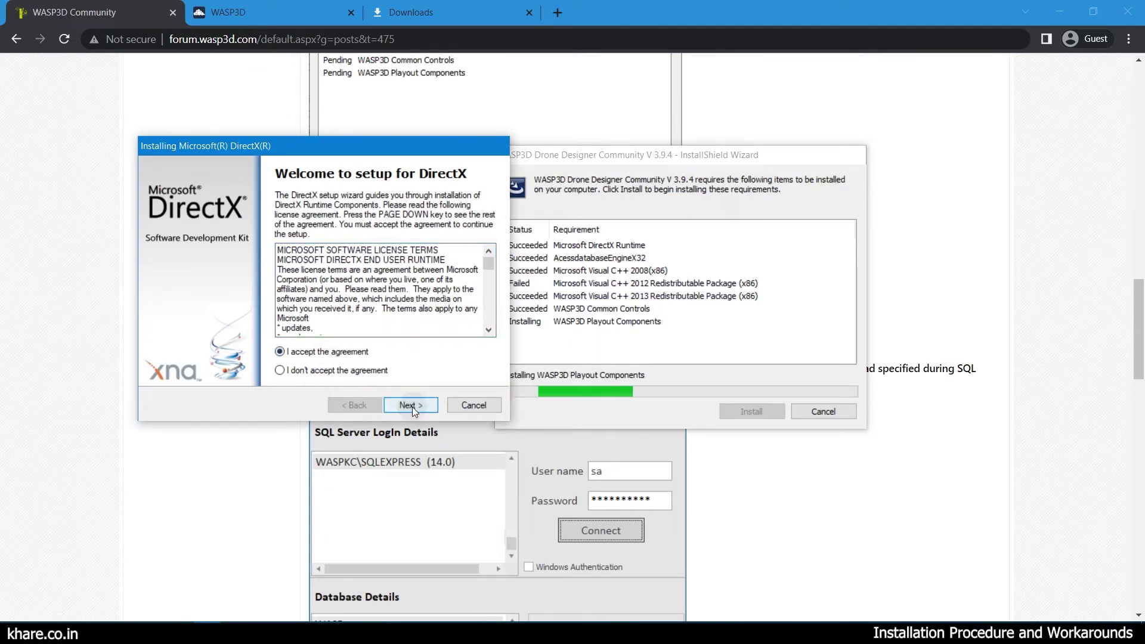
click(413, 407)
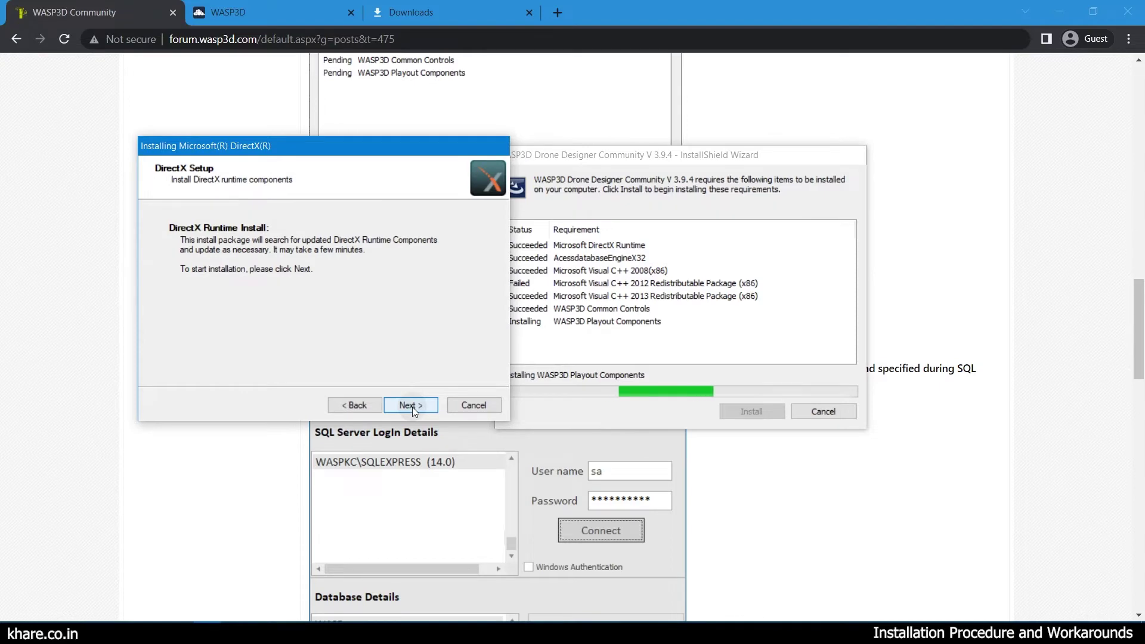
click(413, 407)
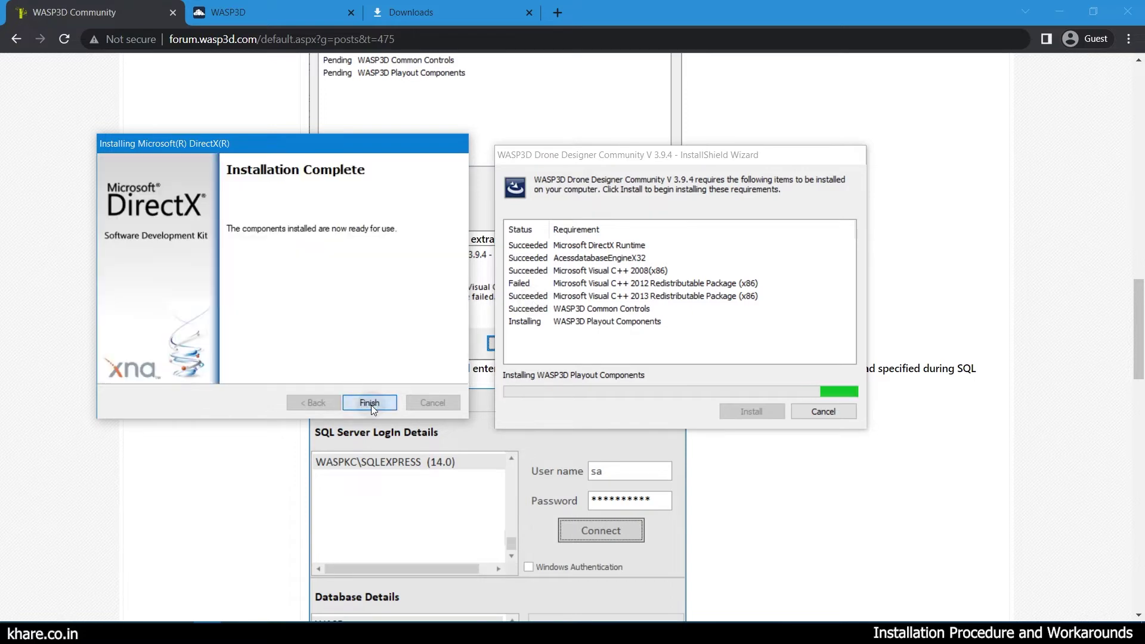
click(370, 404)
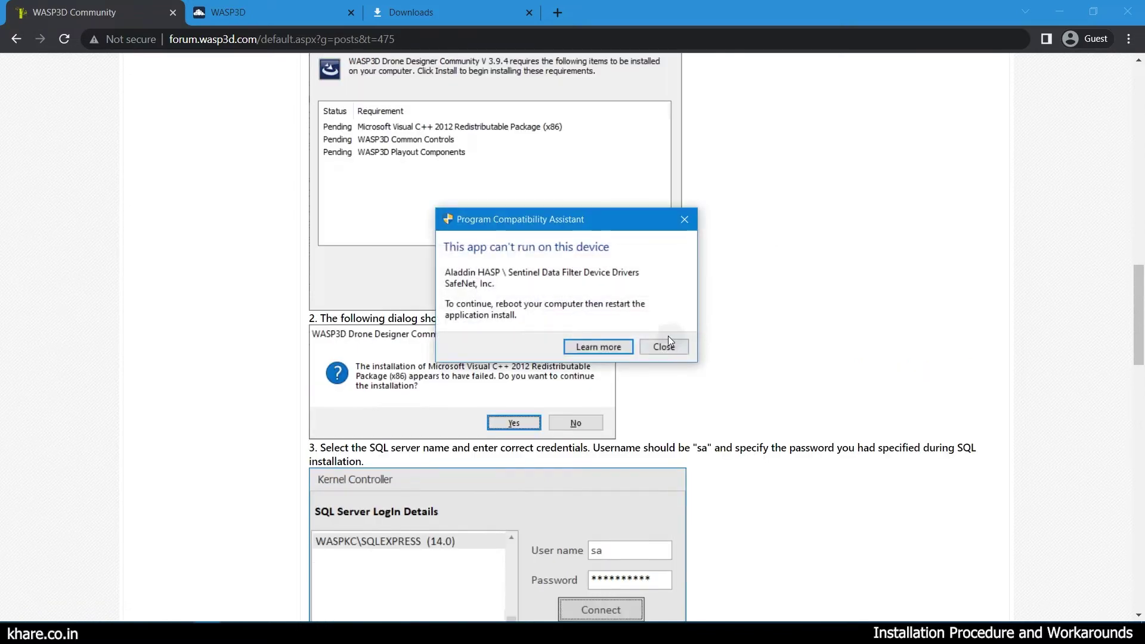
Close the Sentinel driver compatibility warning and the Wasp3D CE folder window.
drag(508, 220, 454, 231)
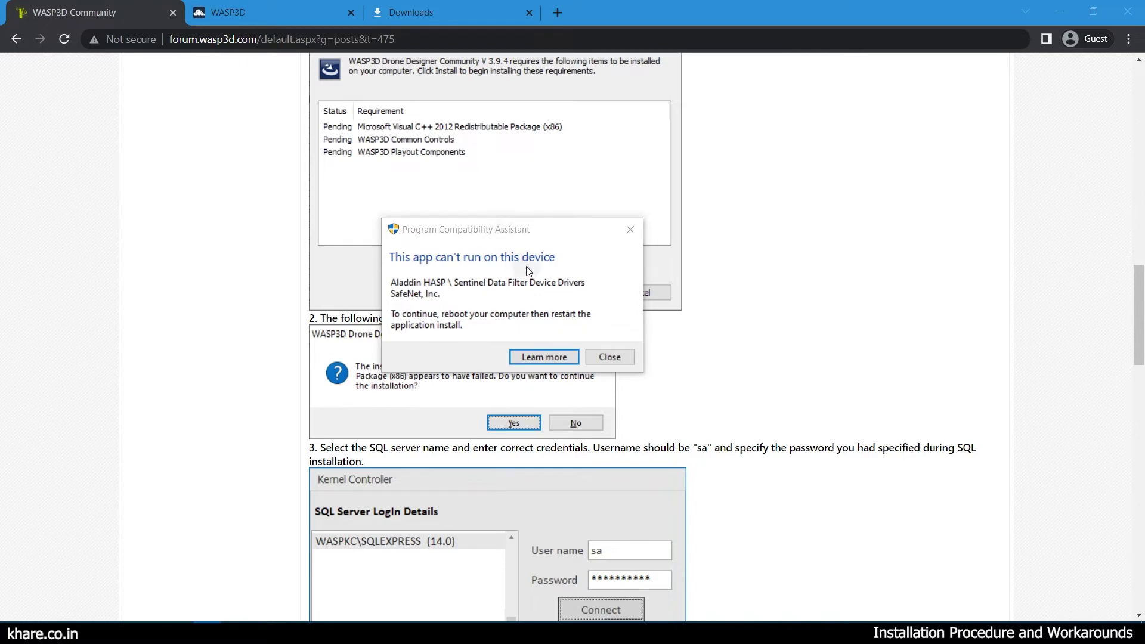
click(611, 356)
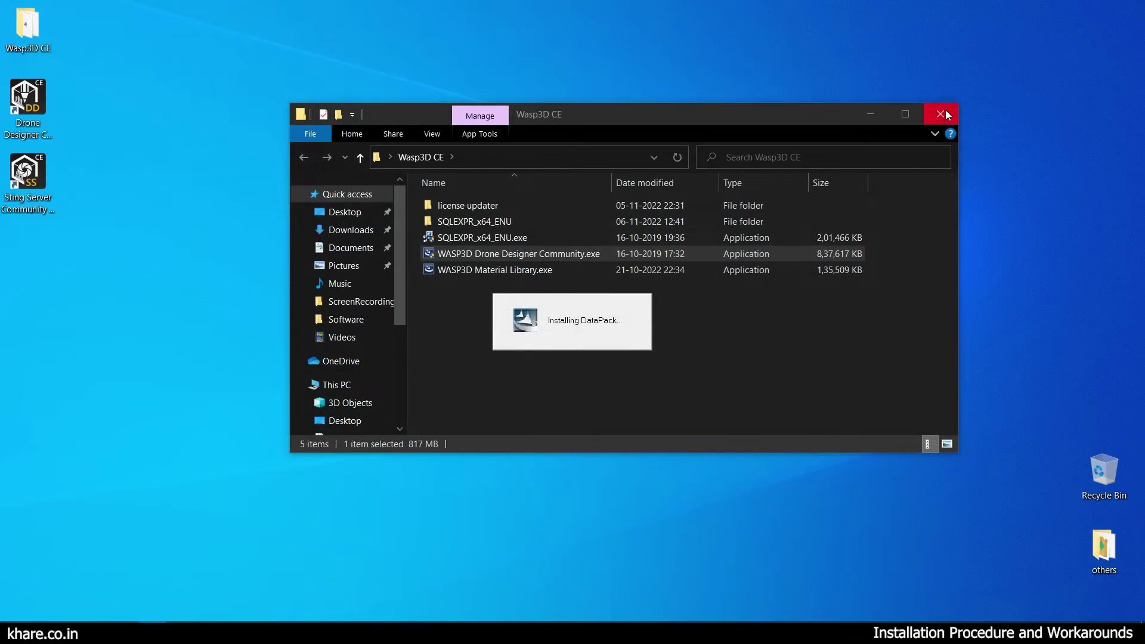
click(946, 112)
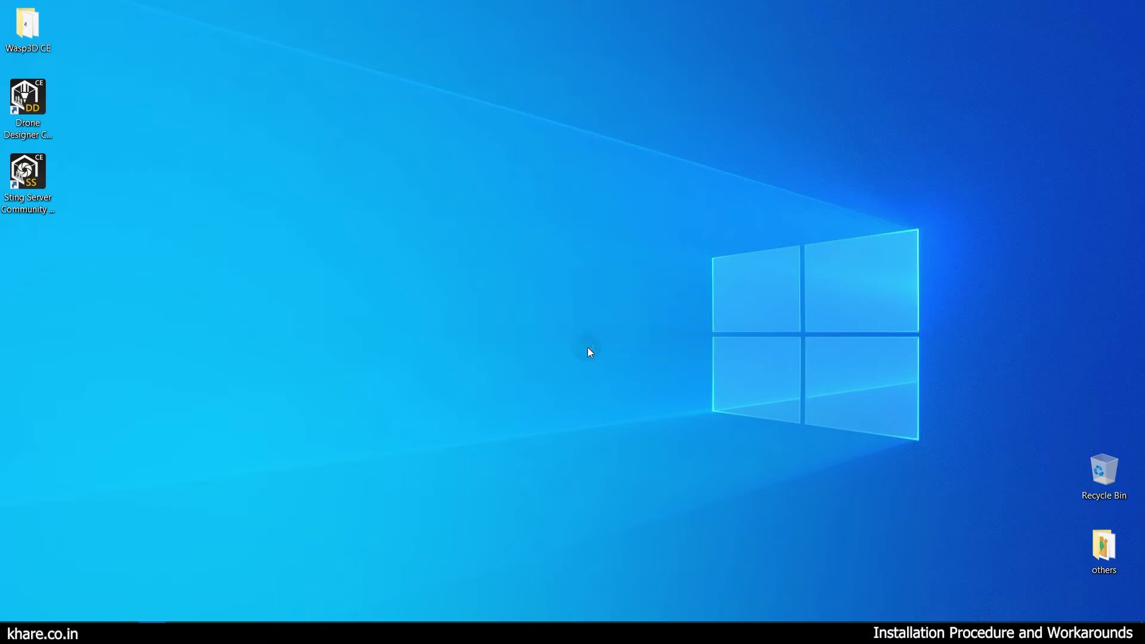
Check the guide's SQL password instructions, then connect Kernel Controller to the WASP3DCE instance with the sa login.
click(210, 267)
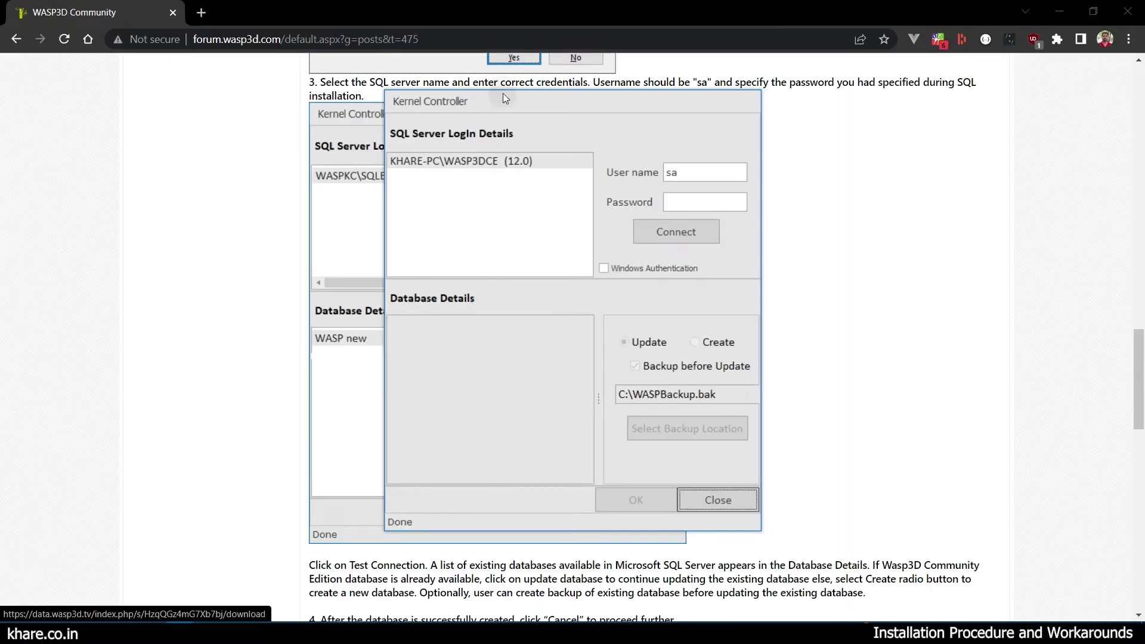
drag(501, 99, 158, 113)
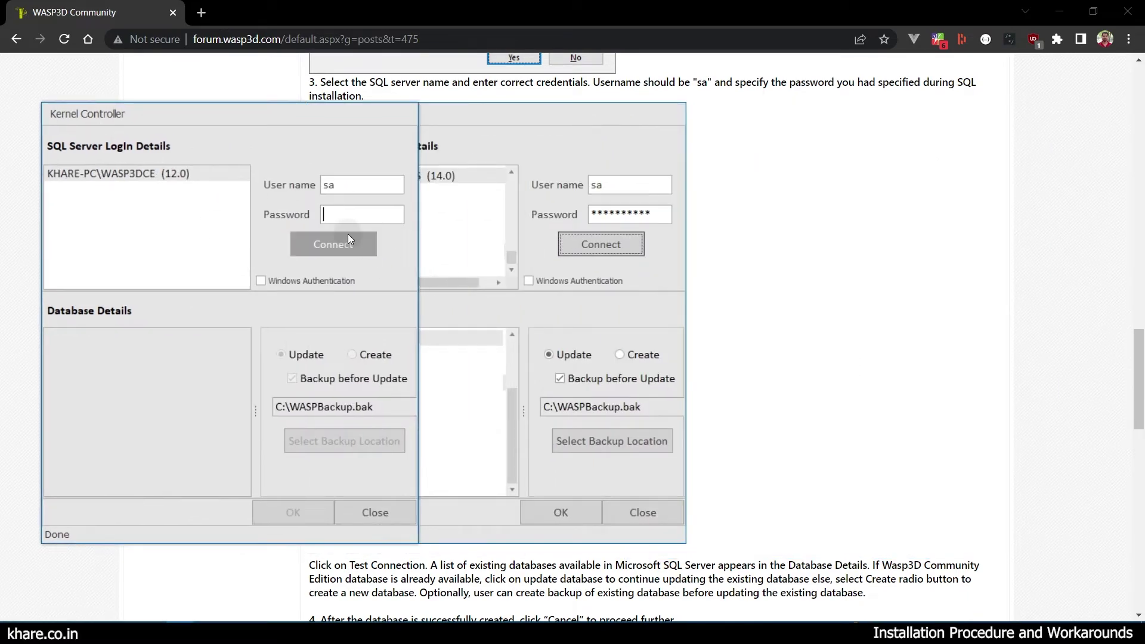
click(343, 216)
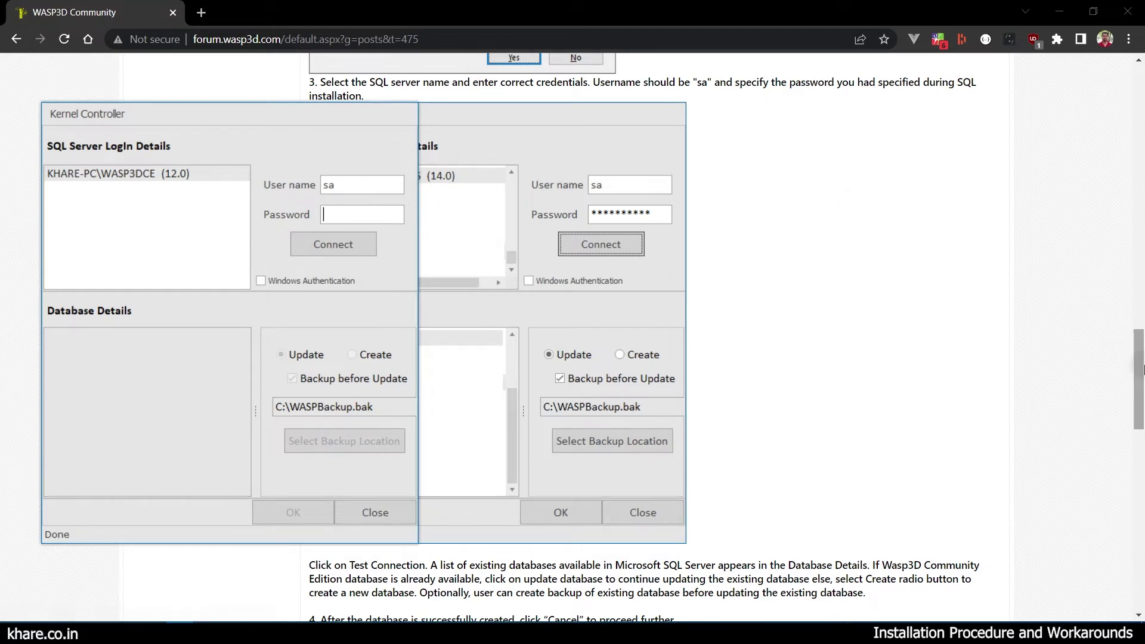
click(1129, 376)
drag(1128, 376, 1134, 345)
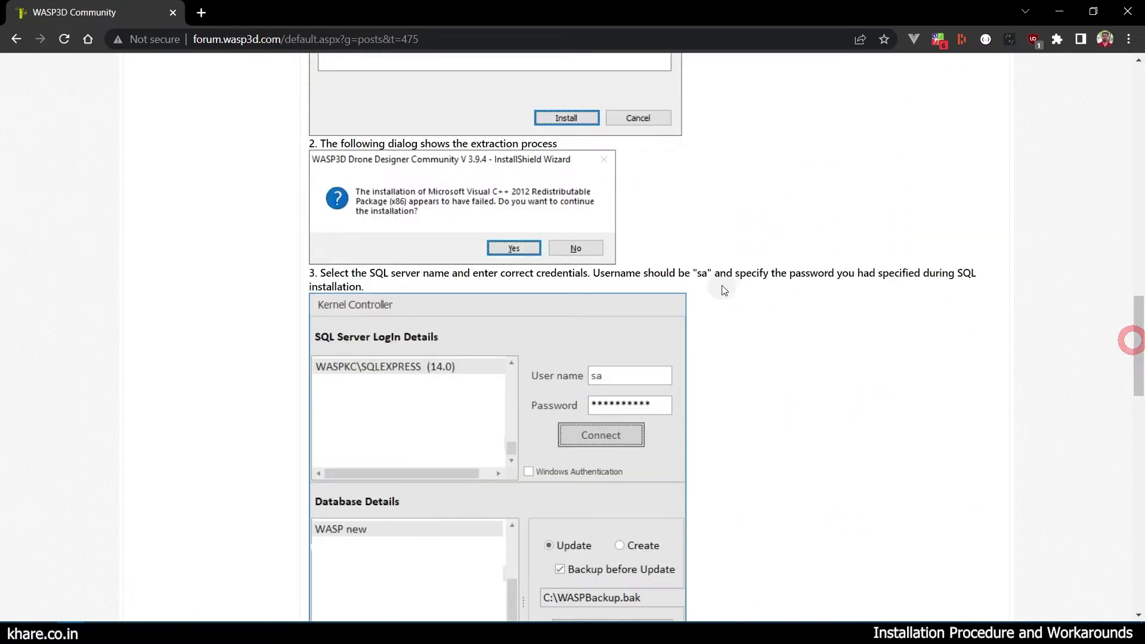
drag(321, 274, 589, 273)
drag(609, 273, 968, 267)
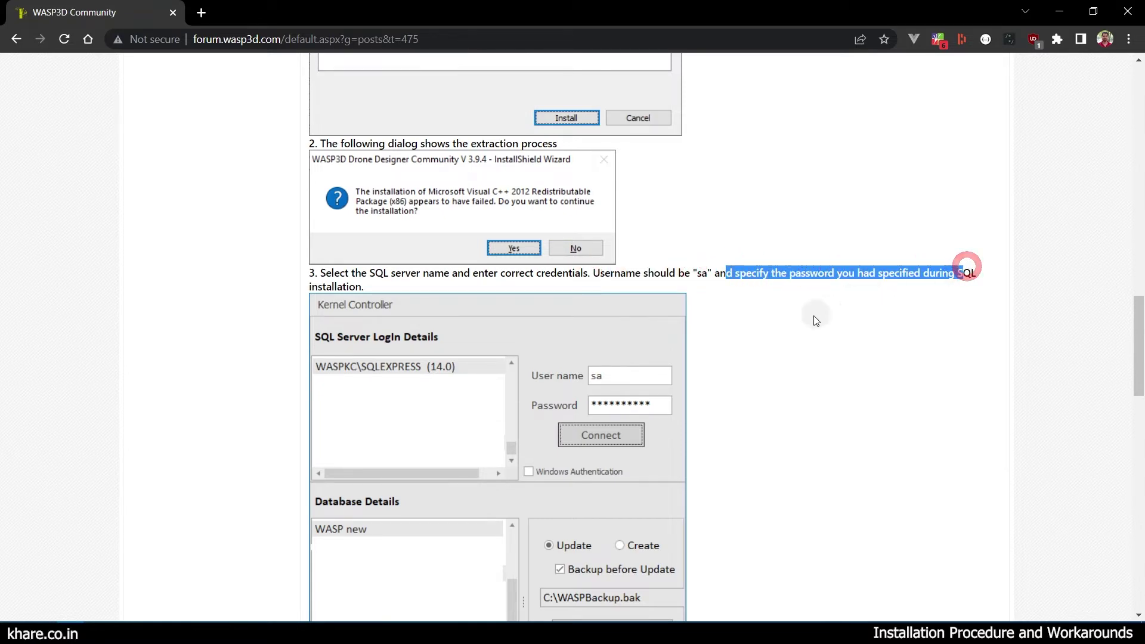
key(alt)
key(alt+Tab)
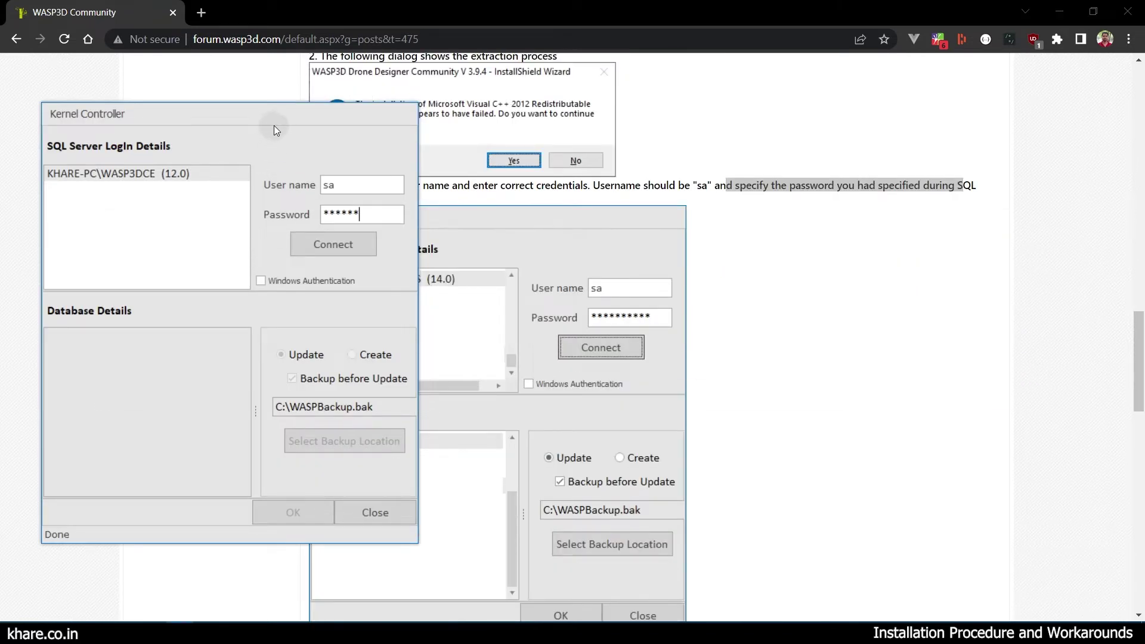
drag(274, 126, 298, 129)
click(338, 245)
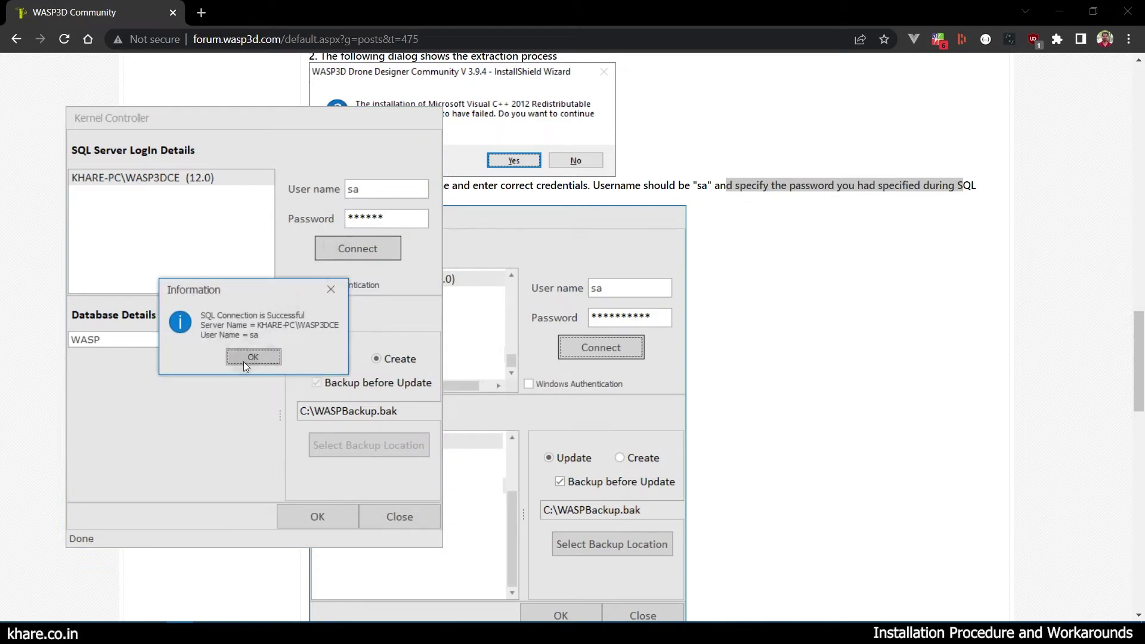
click(253, 357)
Create the WASPCE database, confirm the created and updated messages, and close Kernel Controller.
click(170, 344)
key(alt+Tab)
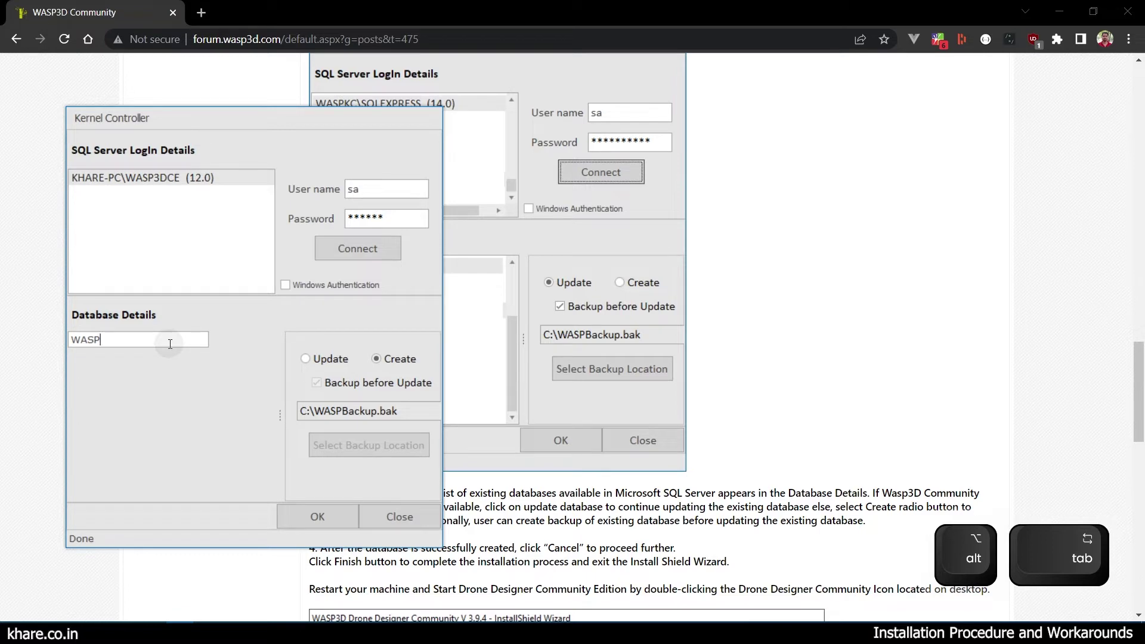
text(CE)
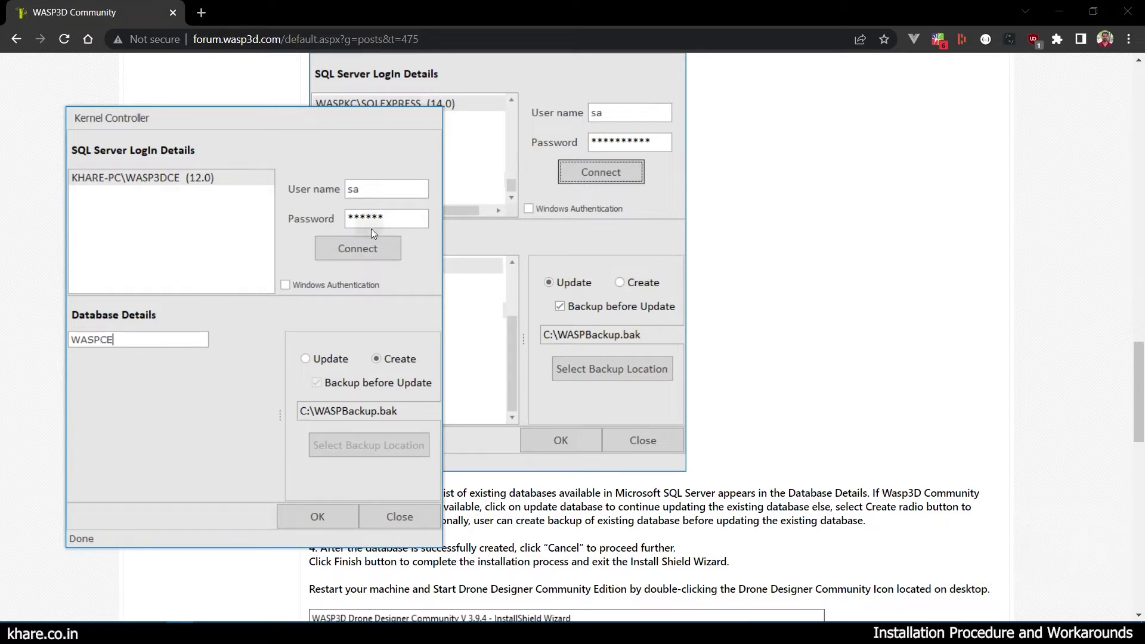
click(317, 527)
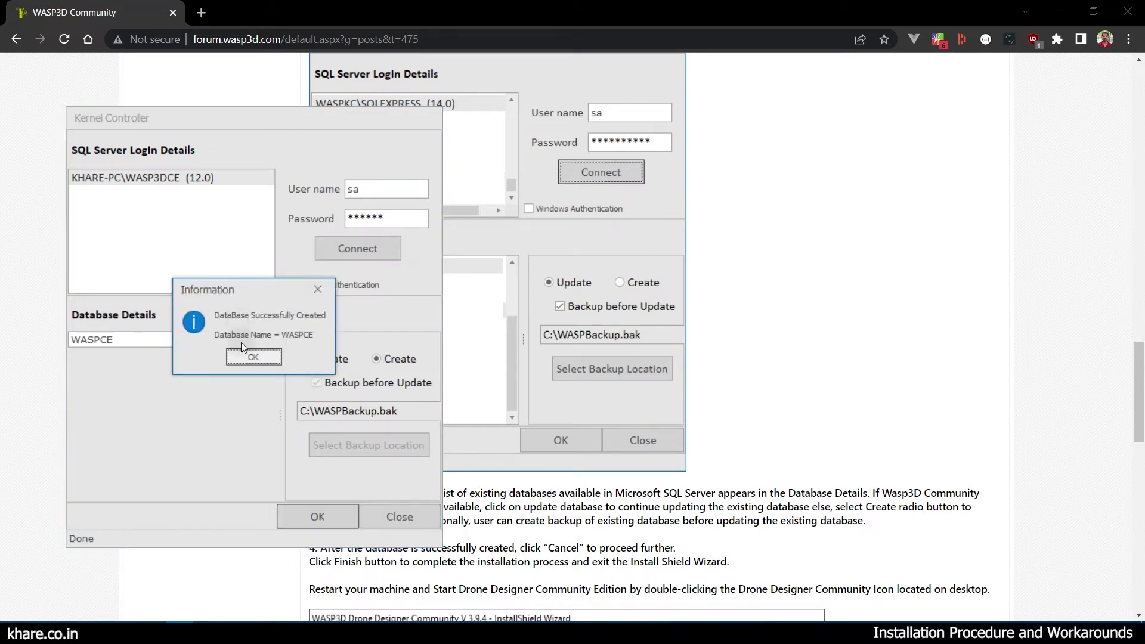
click(243, 358)
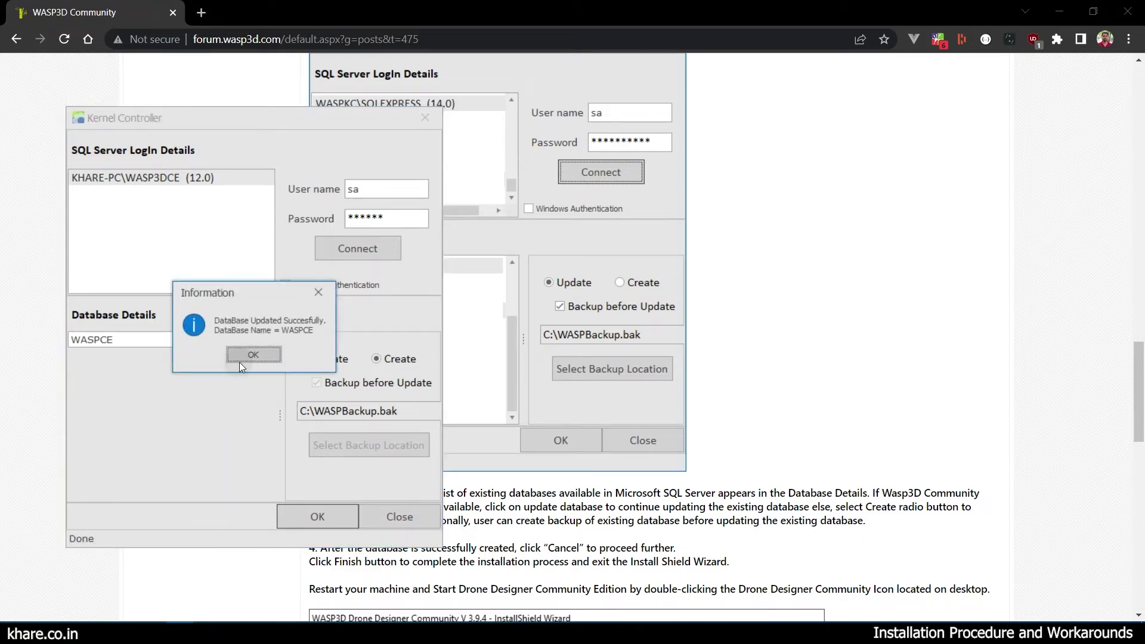
click(240, 361)
click(388, 519)
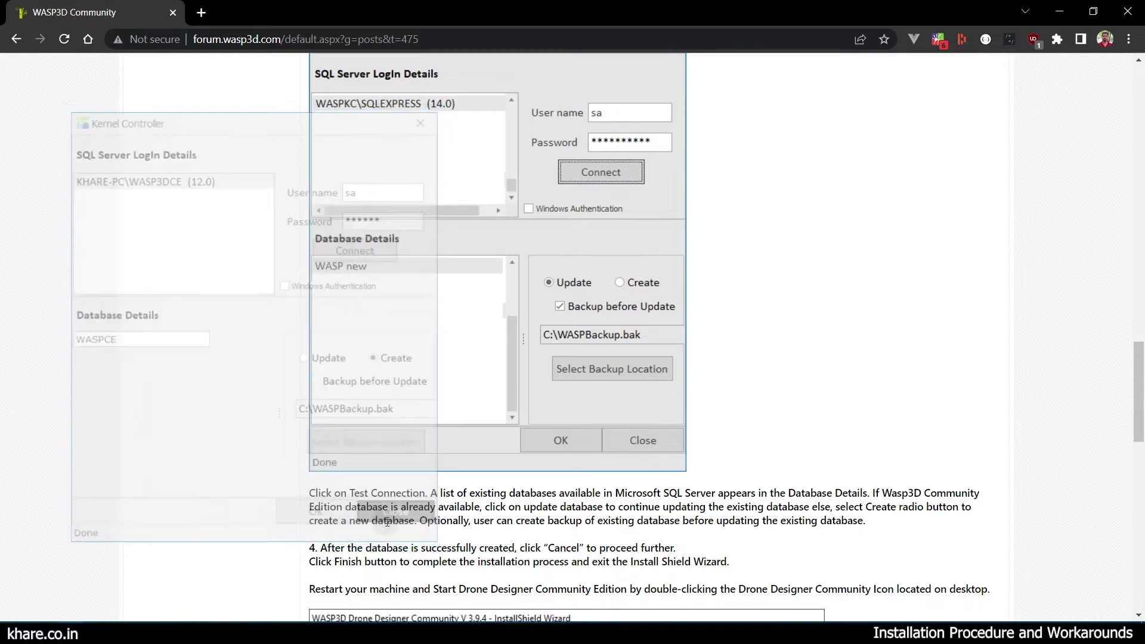
Bring the InstallShield Wizard's Complete page to the front and move it up and left.
drag(1140, 364, 1139, 446)
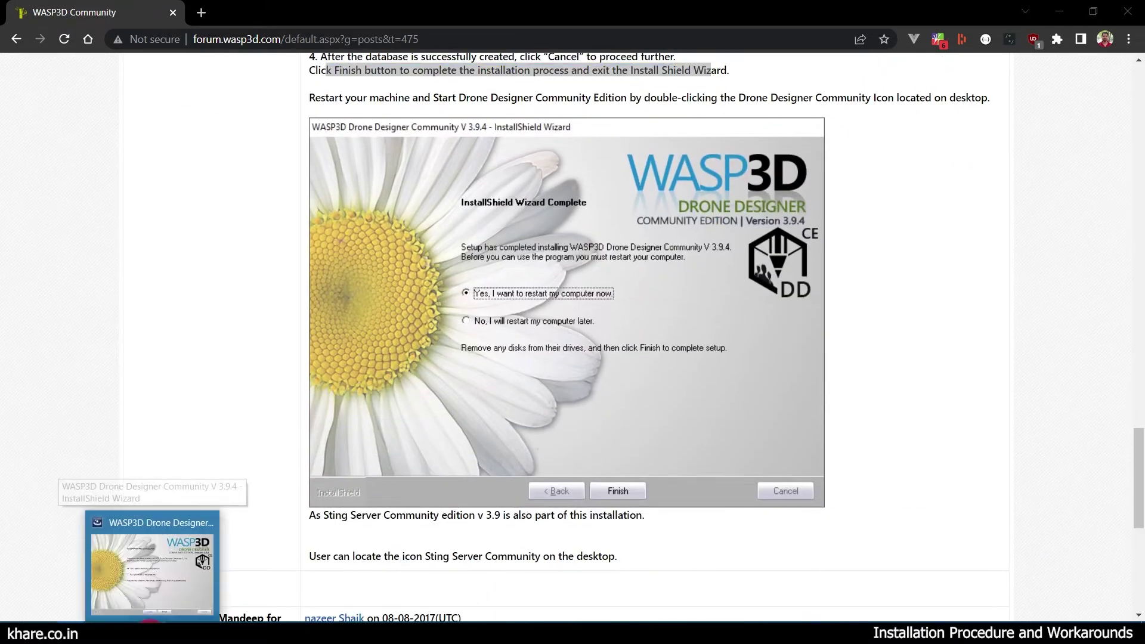
click(171, 587)
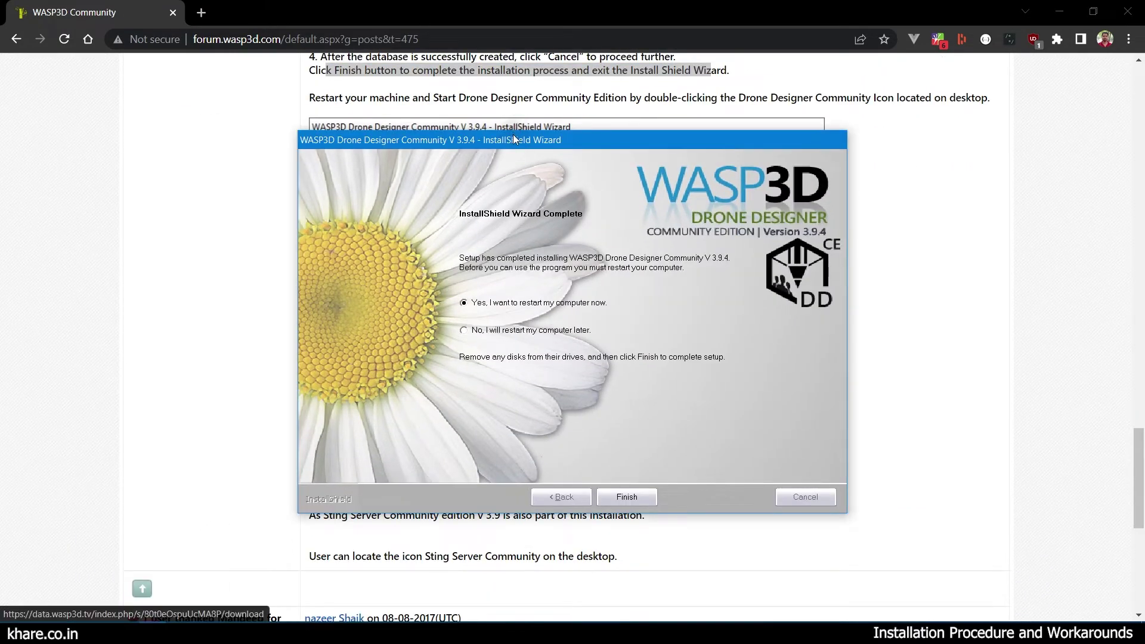
drag(513, 138, 278, 111)
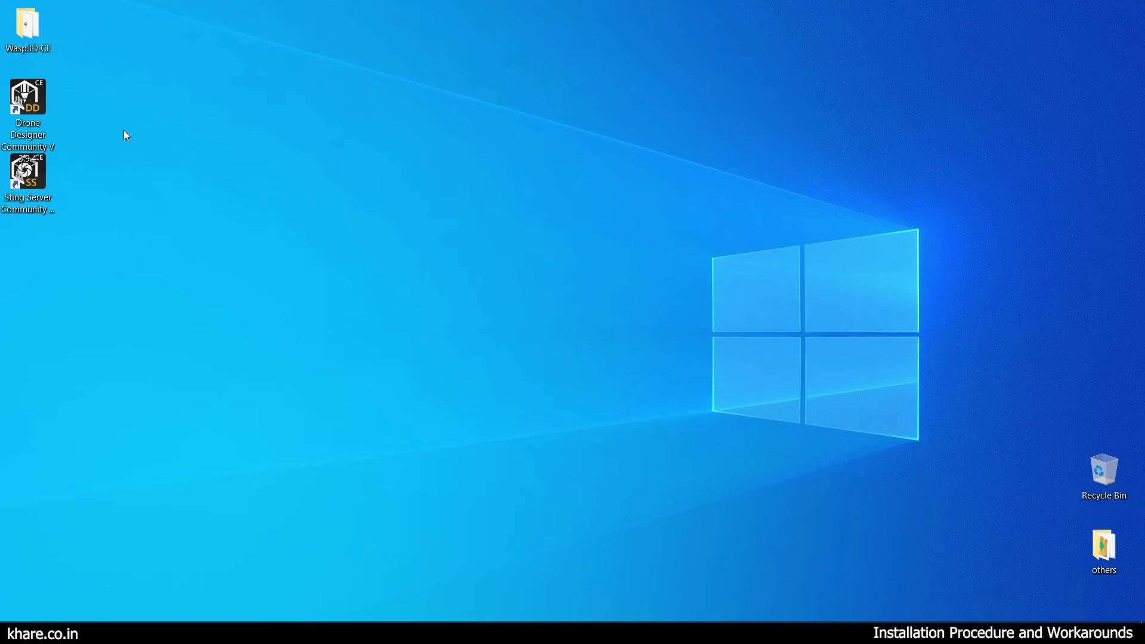
Start Drone Designer from its desktop shortcut and dismiss the Sentinel key not found (H0007) error.
double_click(30, 99)
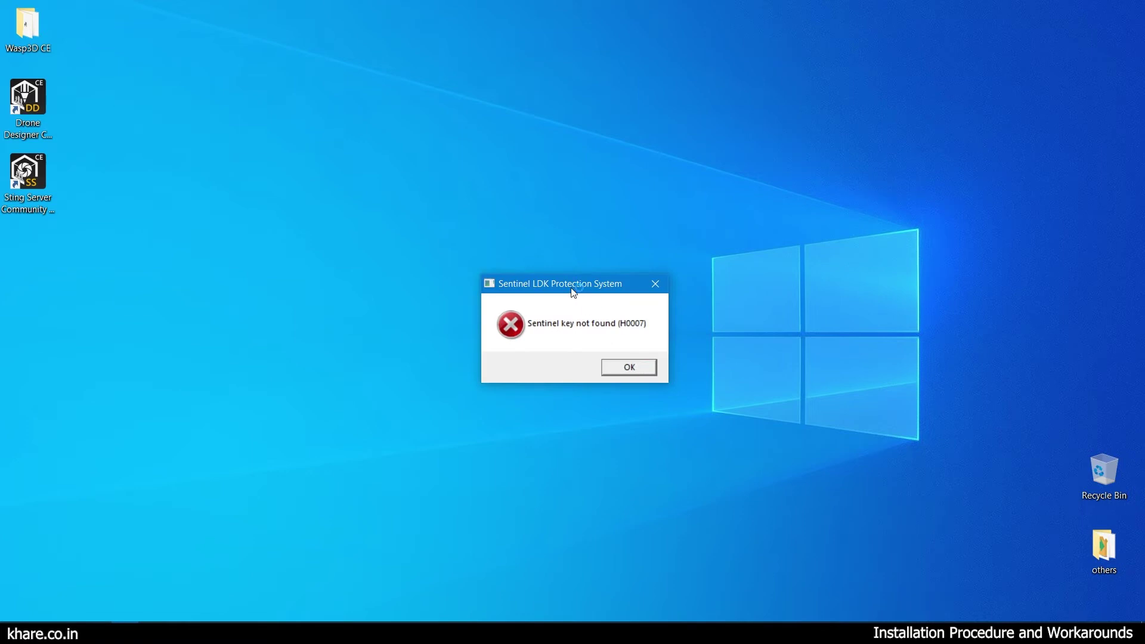
drag(573, 284, 351, 185)
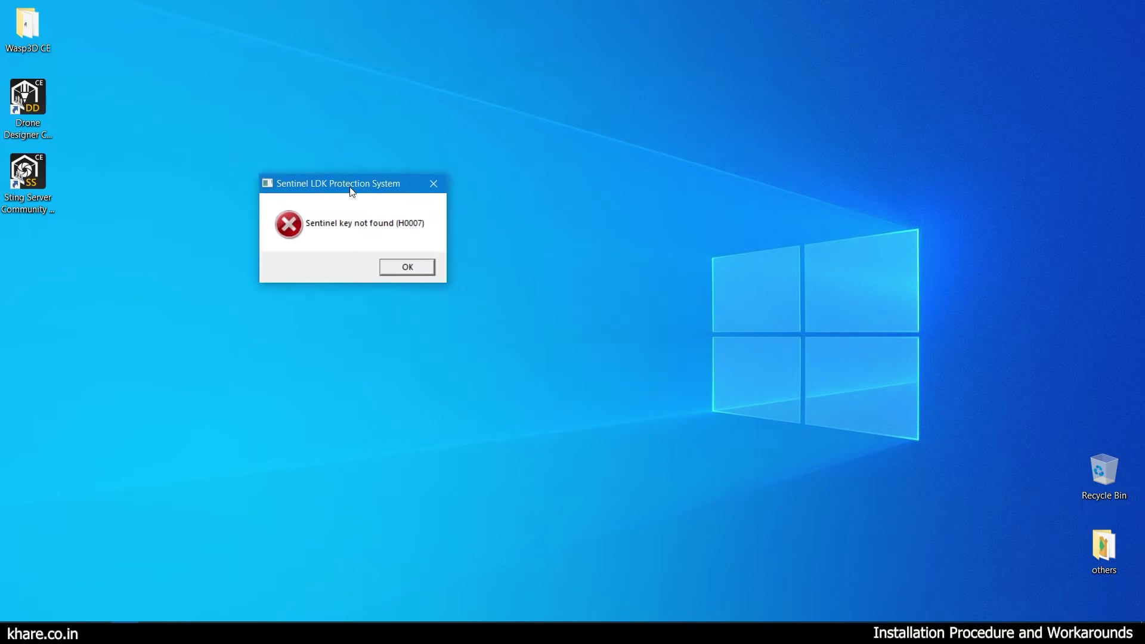
click(408, 267)
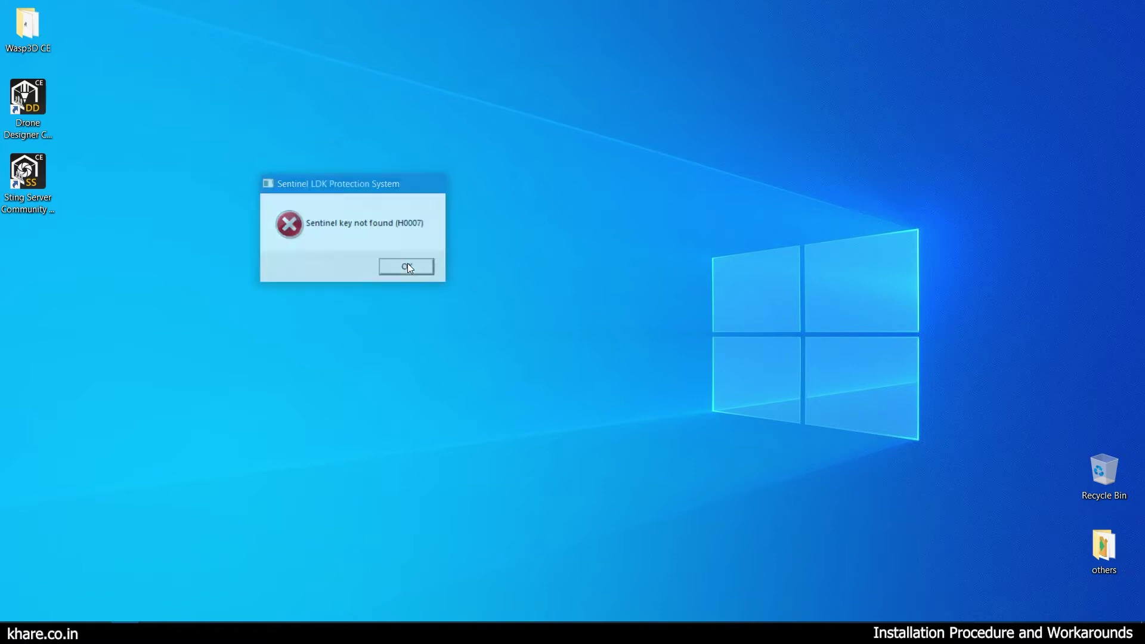
Run the Drone Designer Community installer from the Wasp3D CE folder as administrator.
double_click(36, 28)
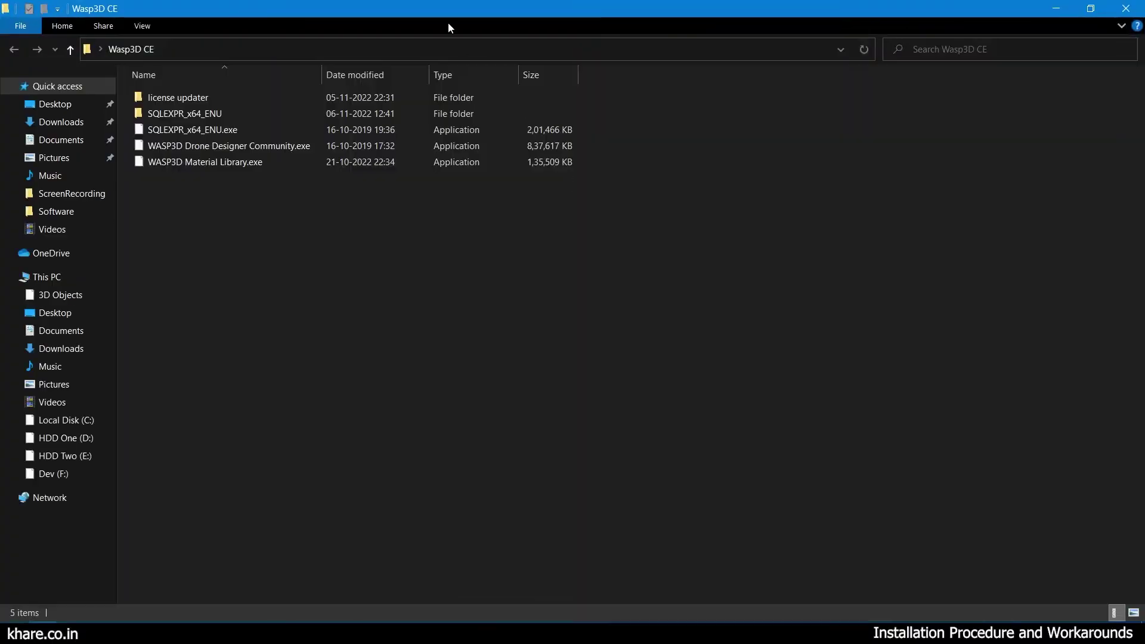
double_click(448, 16)
double_click(474, 234)
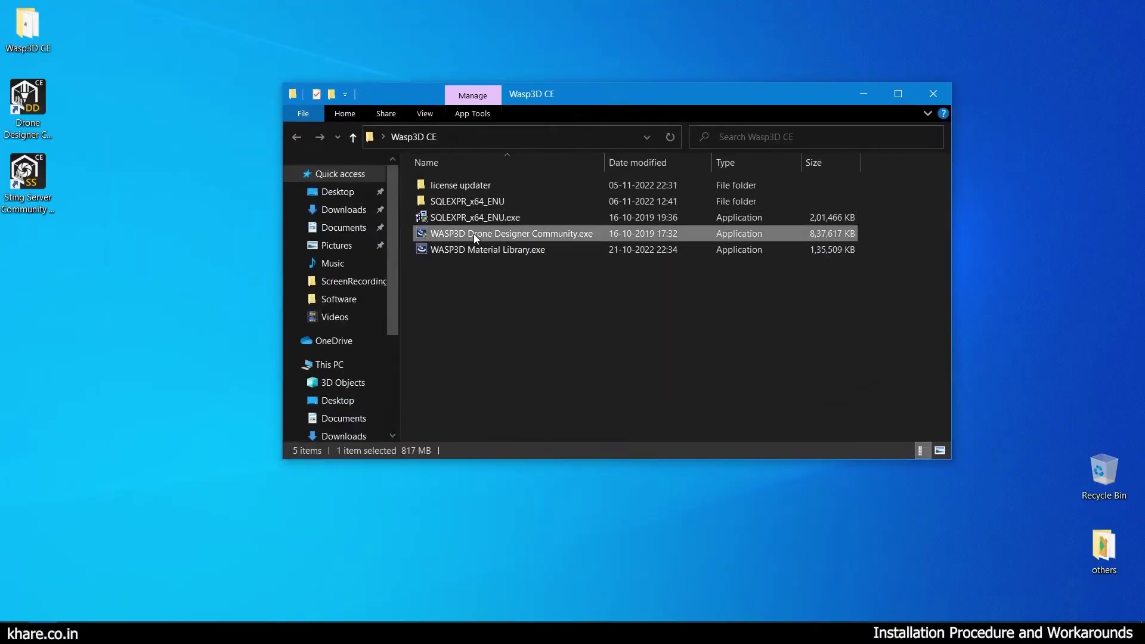
right_click(474, 233)
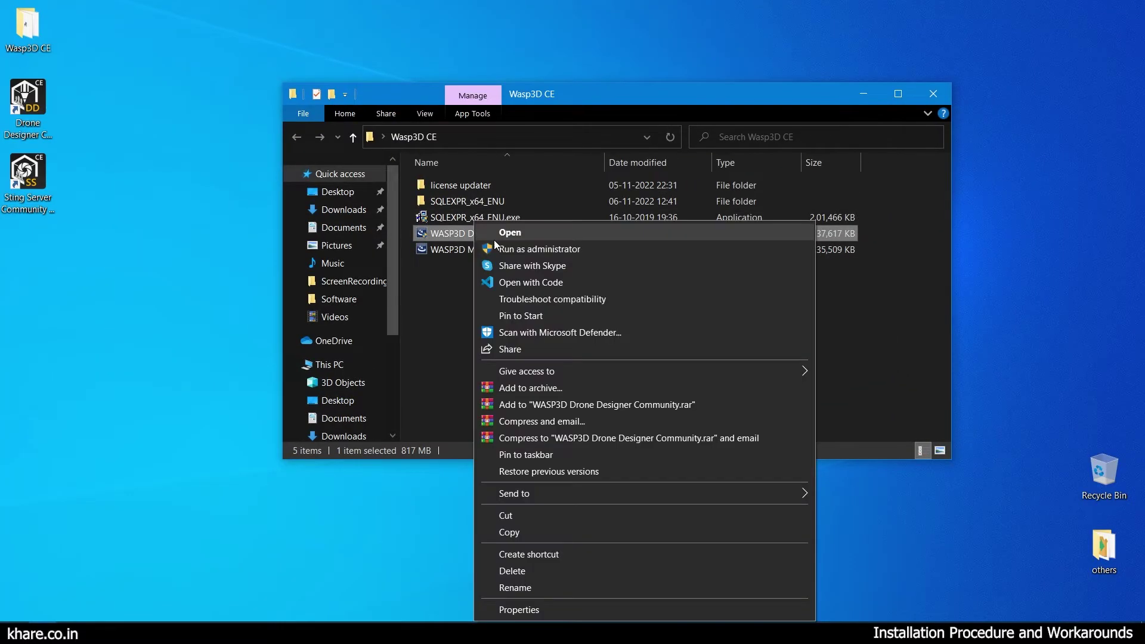
click(503, 250)
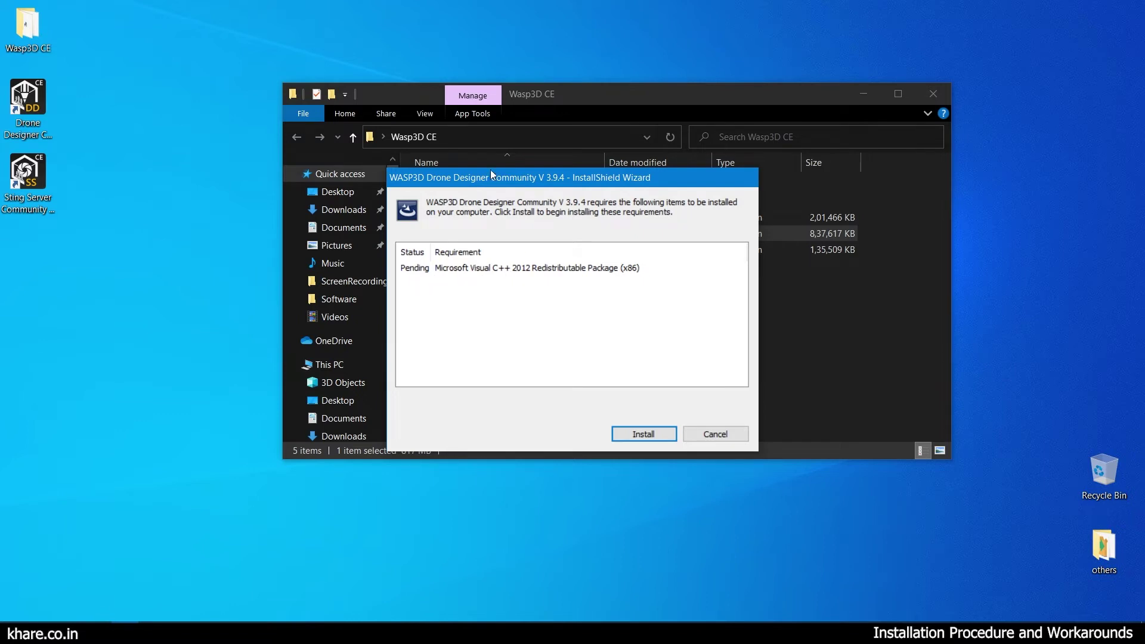
drag(494, 175, 238, 168)
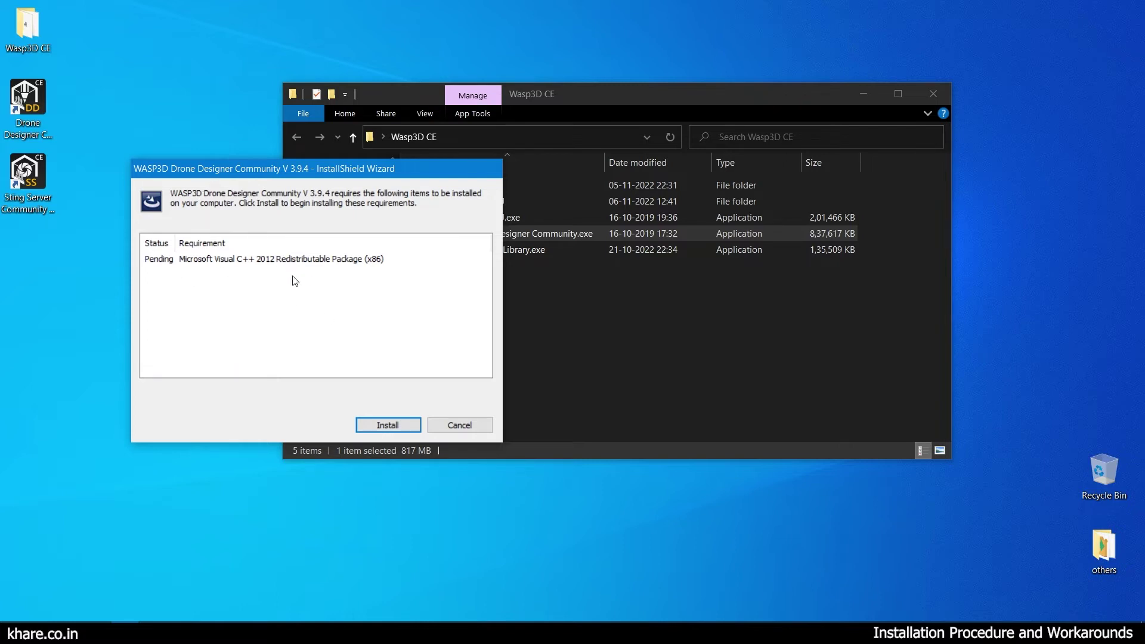
Retry Visual C++ 2012, then repair the installation and finish with an immediate restart.
click(377, 426)
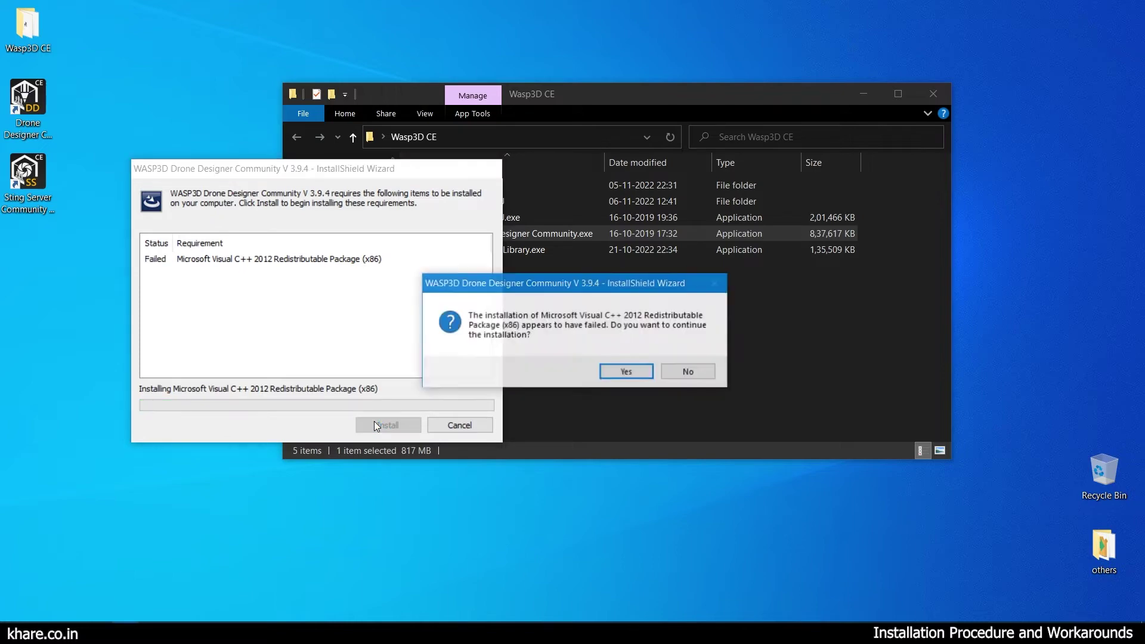
click(624, 370)
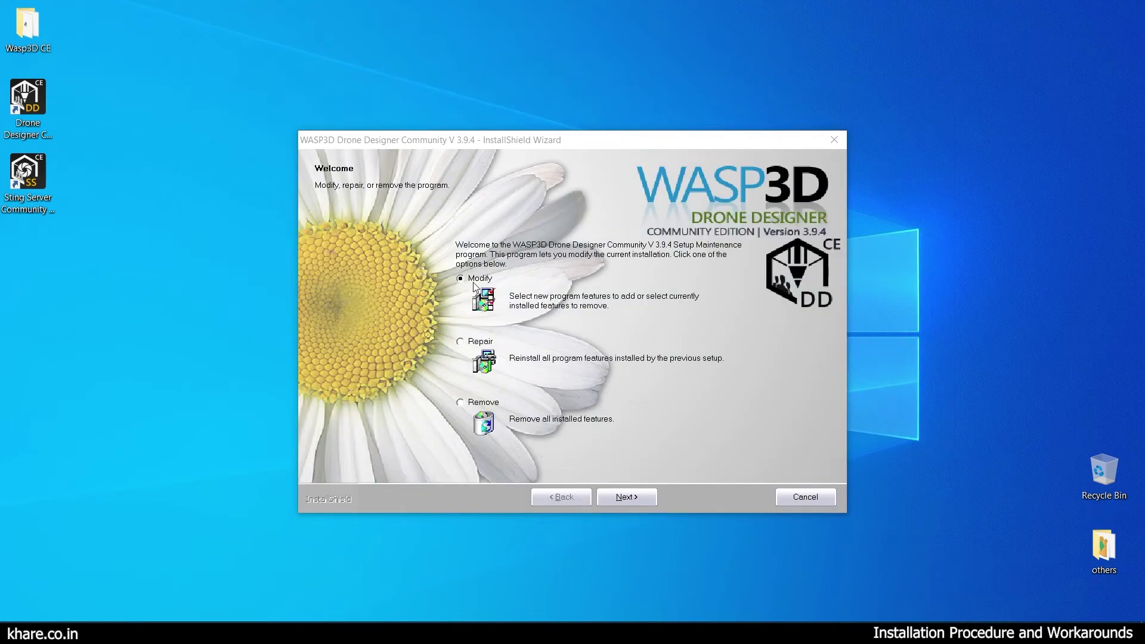
click(479, 341)
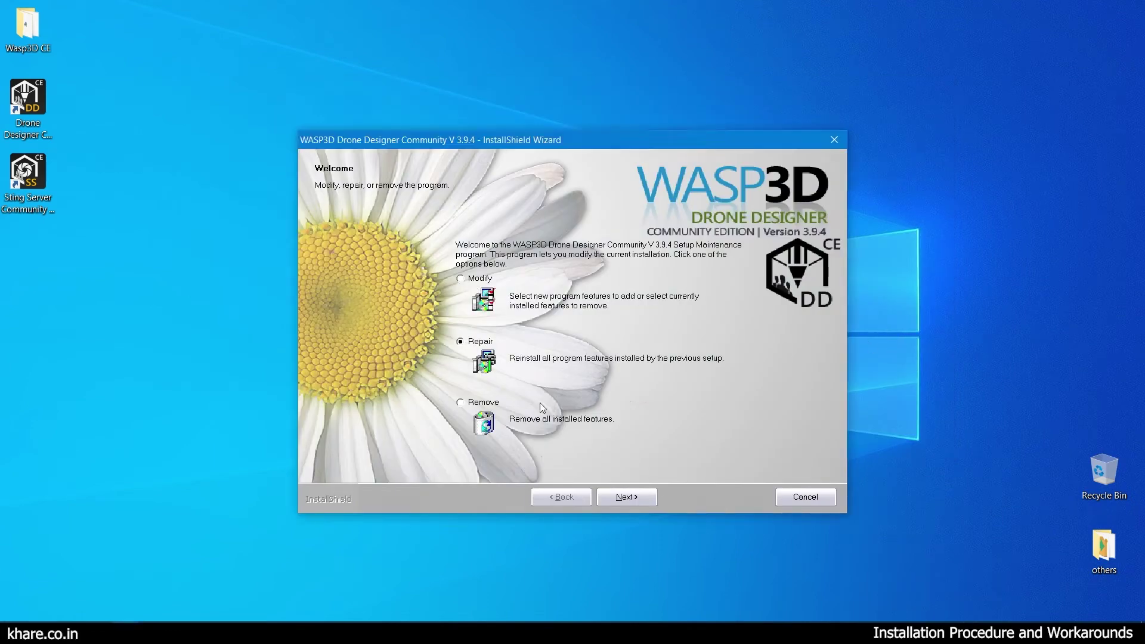
click(631, 502)
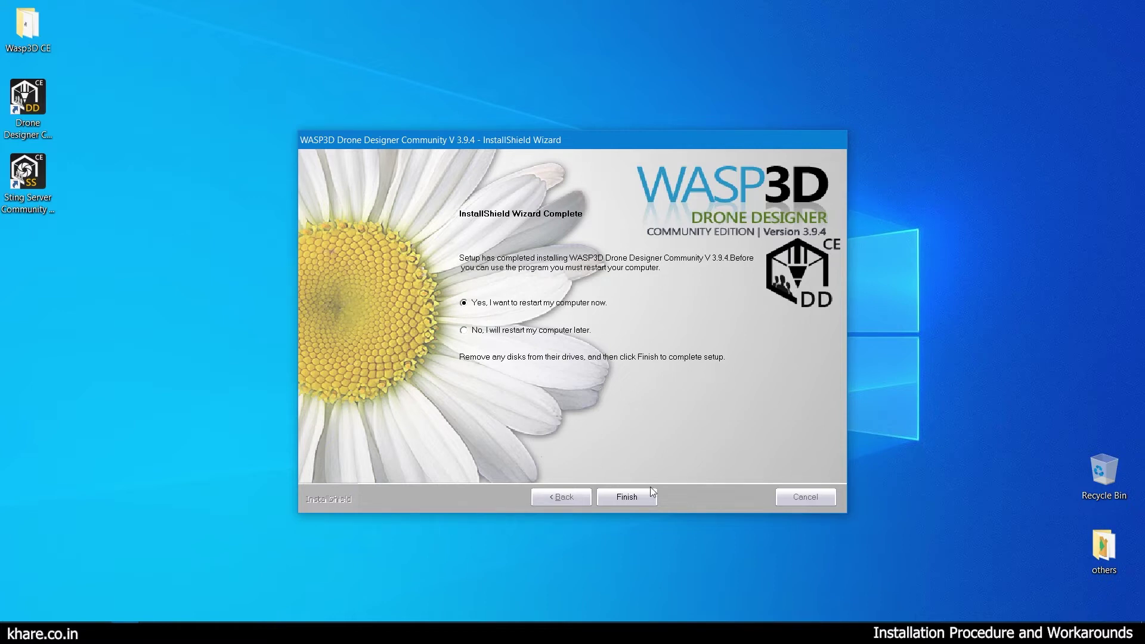
click(627, 497)
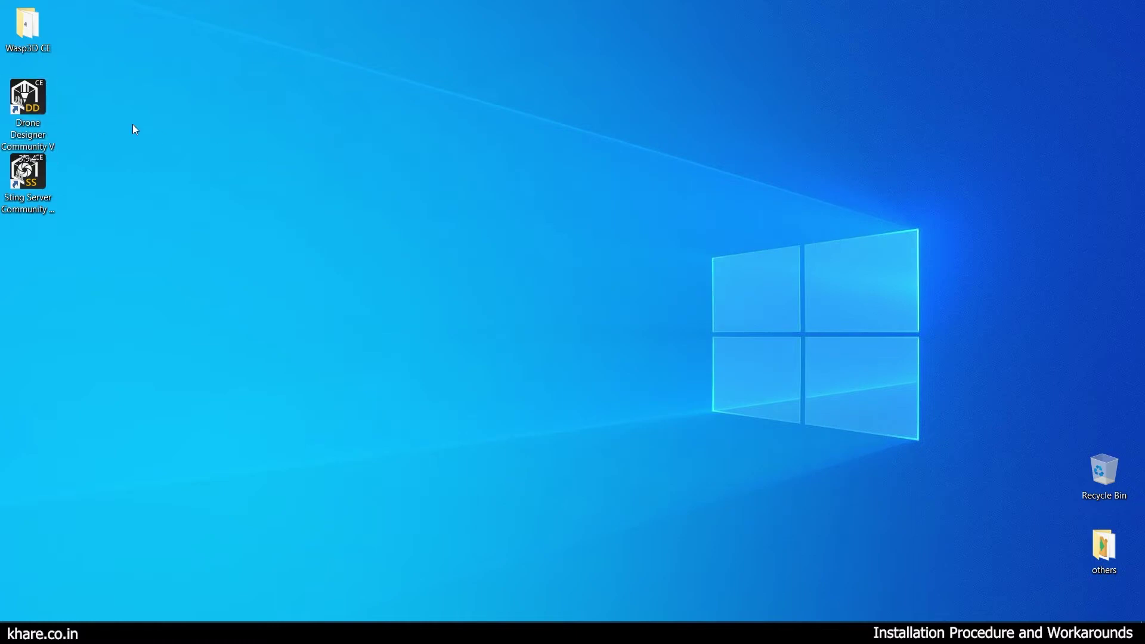
Launch Drone Designer from the desktop, dismiss the 'Sentinel key not found' error, and shift the Wasp3D CE window right.
click(23, 106)
double_click(24, 104)
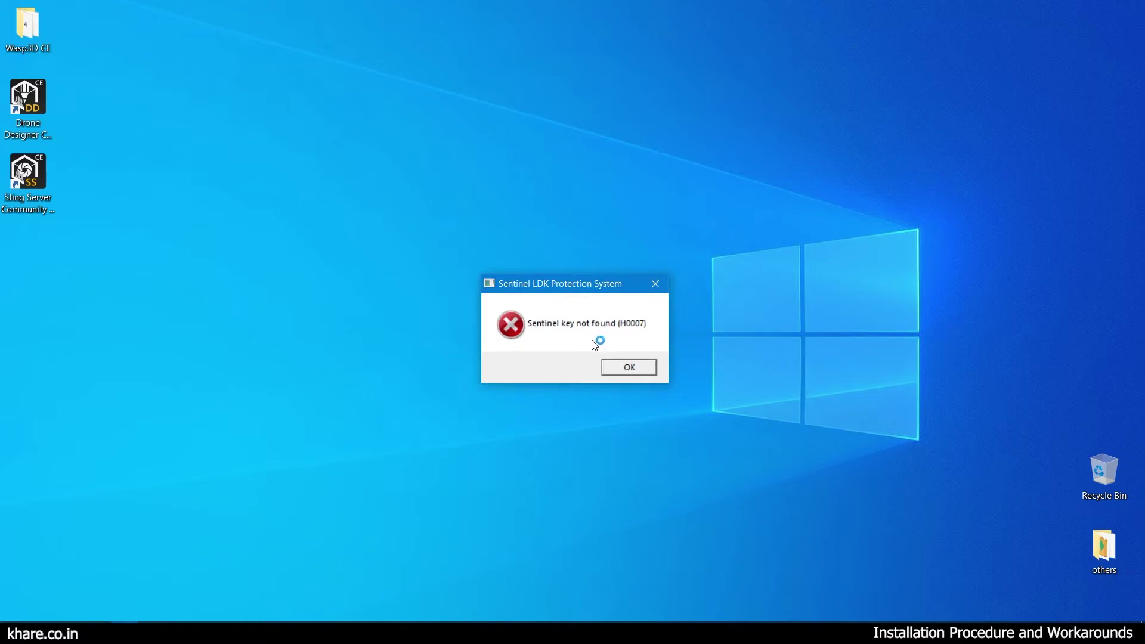
click(631, 365)
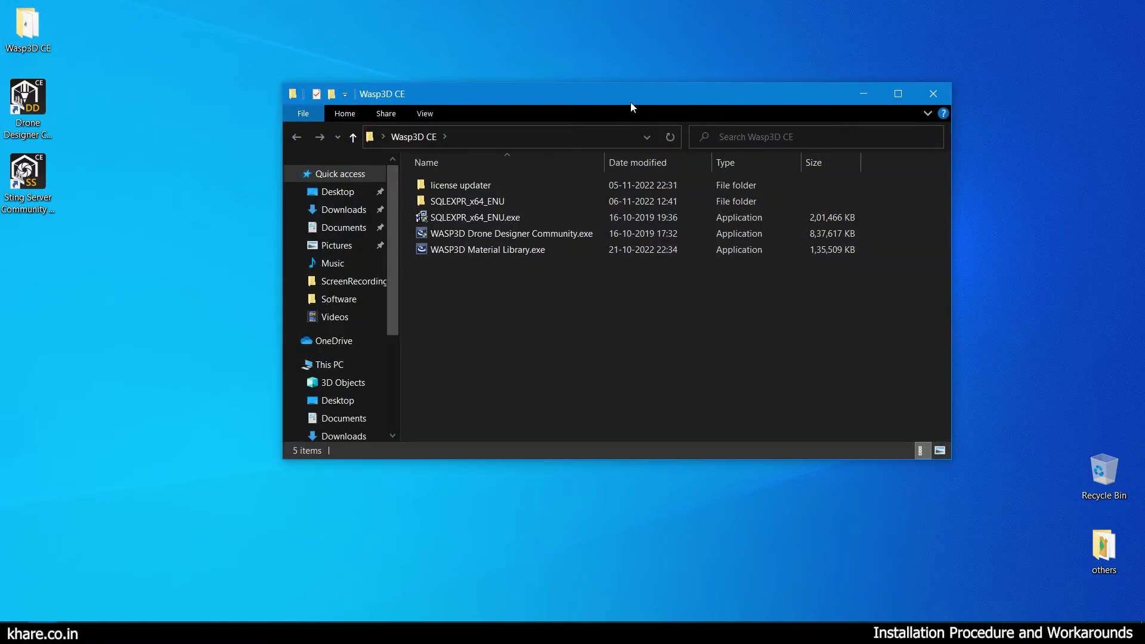
drag(631, 103, 754, 96)
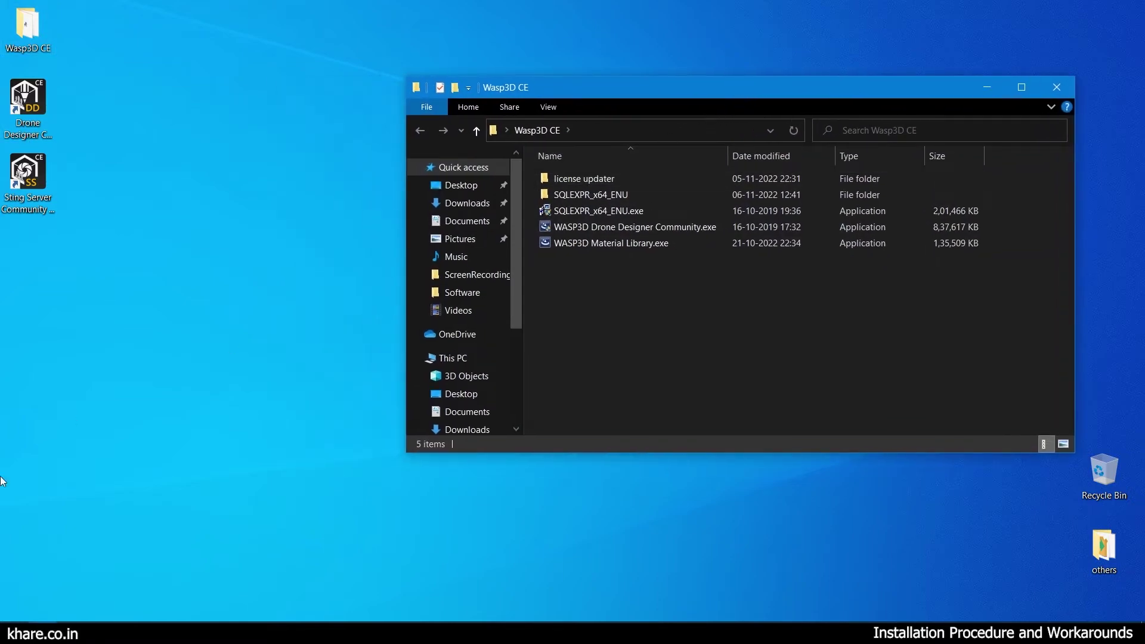
click(136, 634)
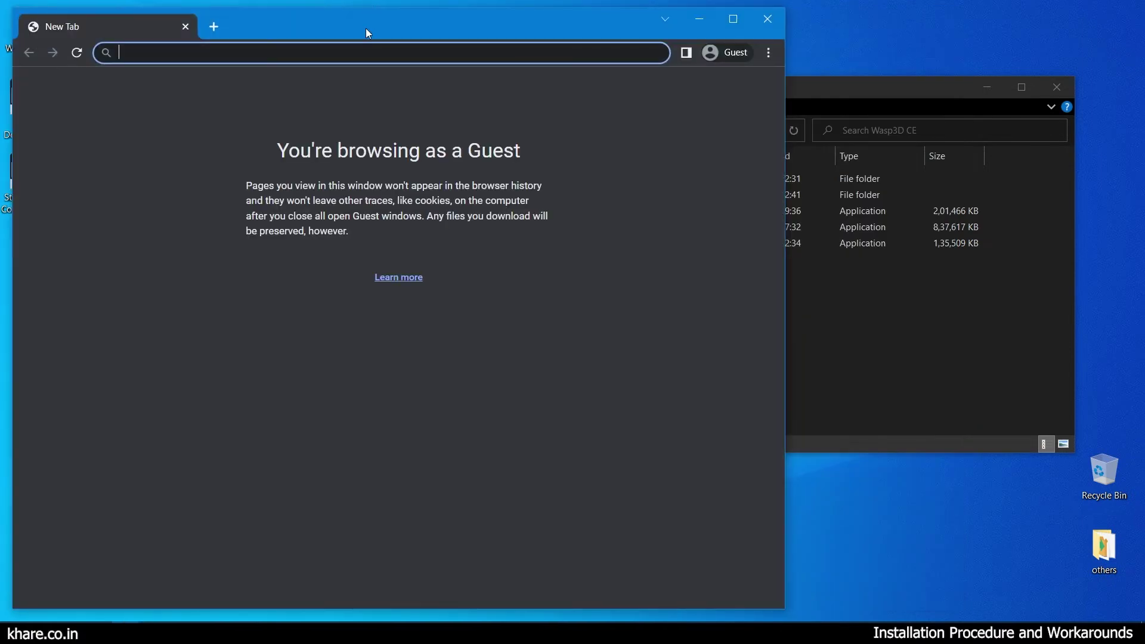
Maximise Chrome and load localhost:1947, which refuses to connect.
double_click(366, 27)
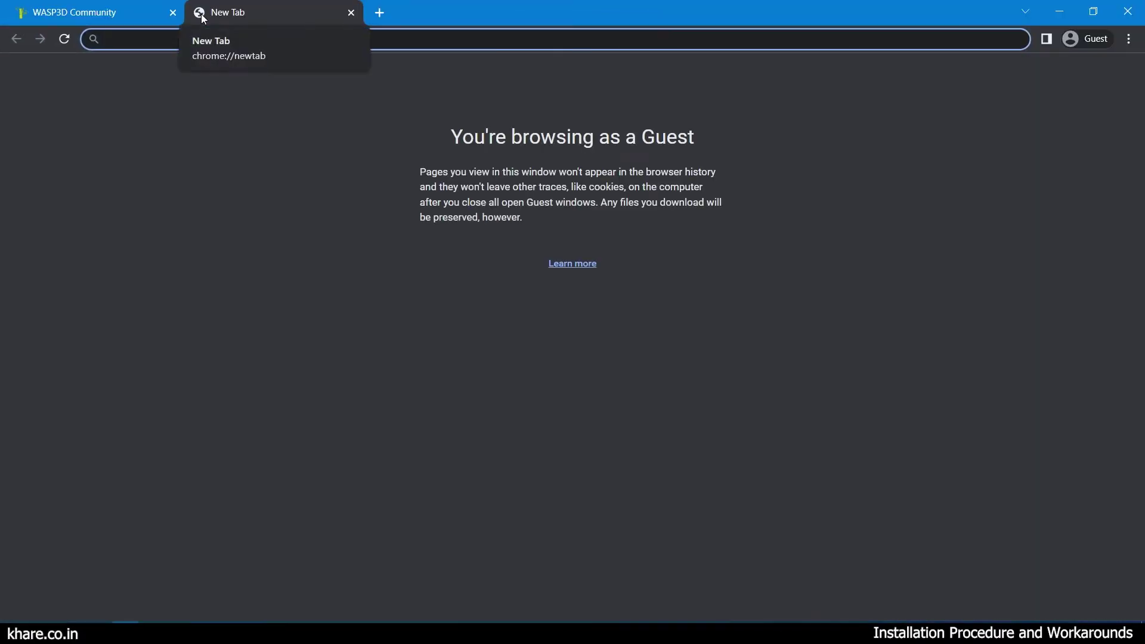
text(localhost:194)
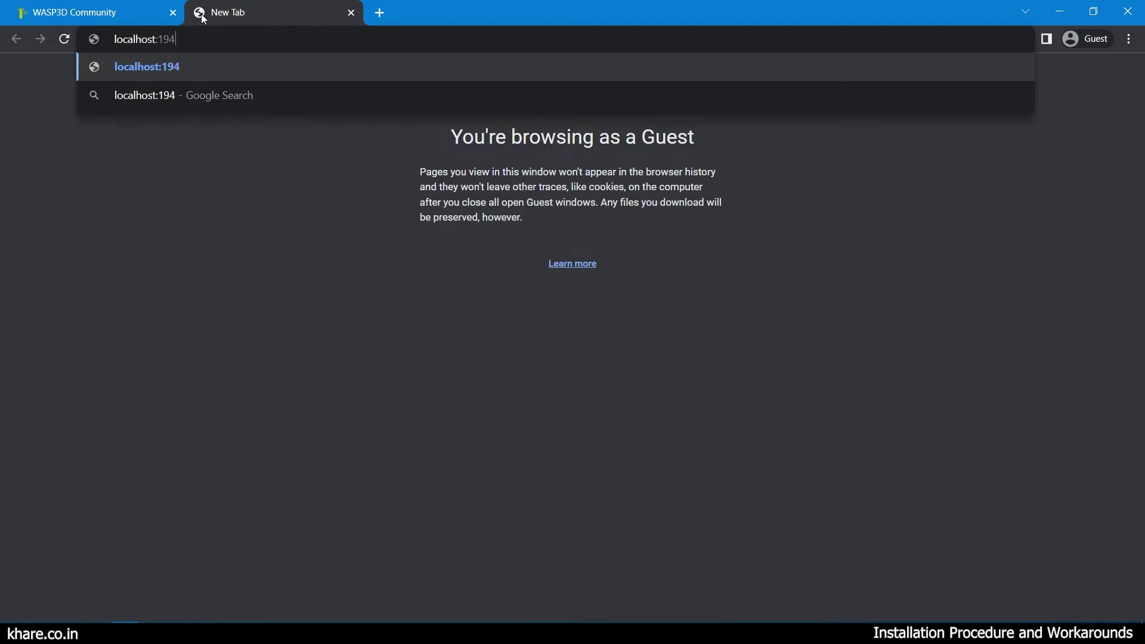
text(7)
key(Return)
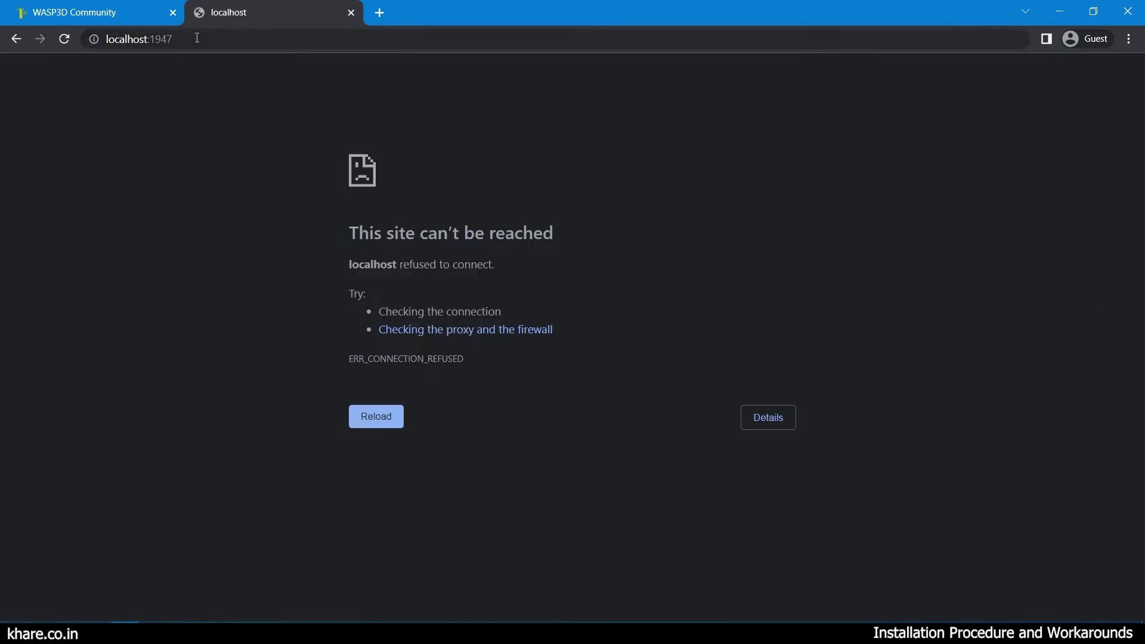
click(197, 37)
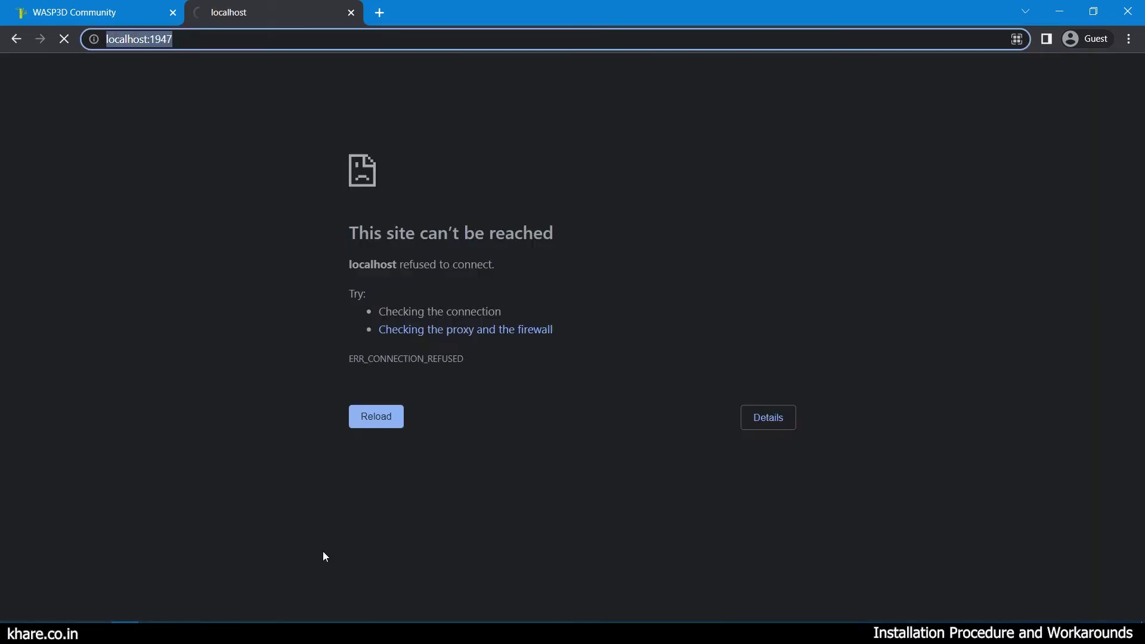
Inspect the Services list in Task Manager, checking entries starting with S and H, then close it.
right_click(367, 633)
click(399, 570)
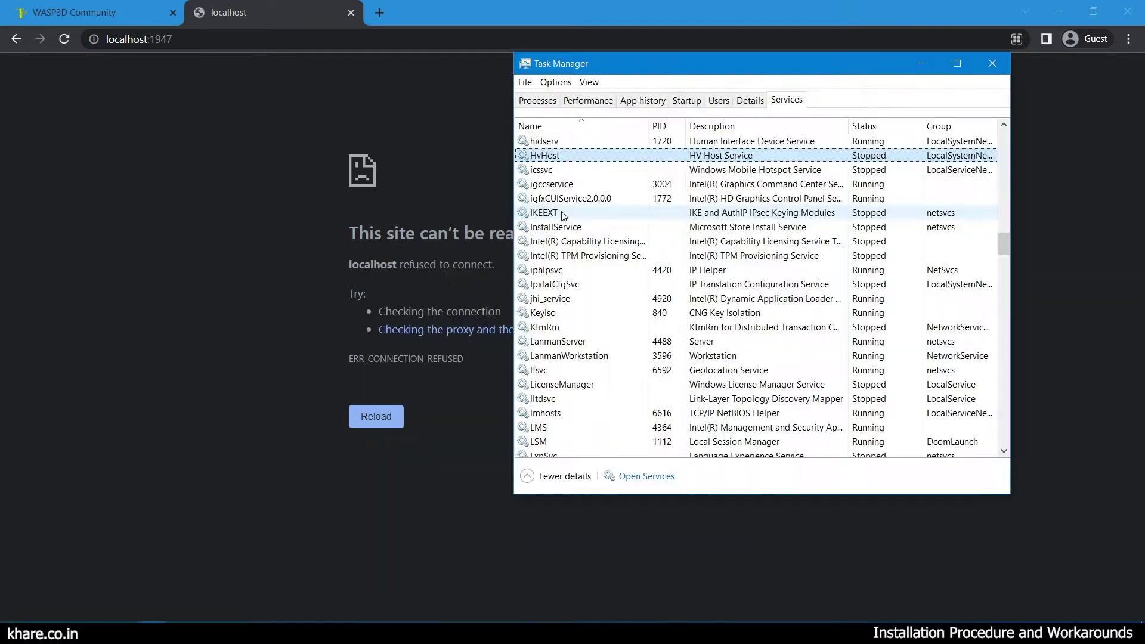
key(s)
key(s)
key(s)
key(s)
key(s)
key(s)
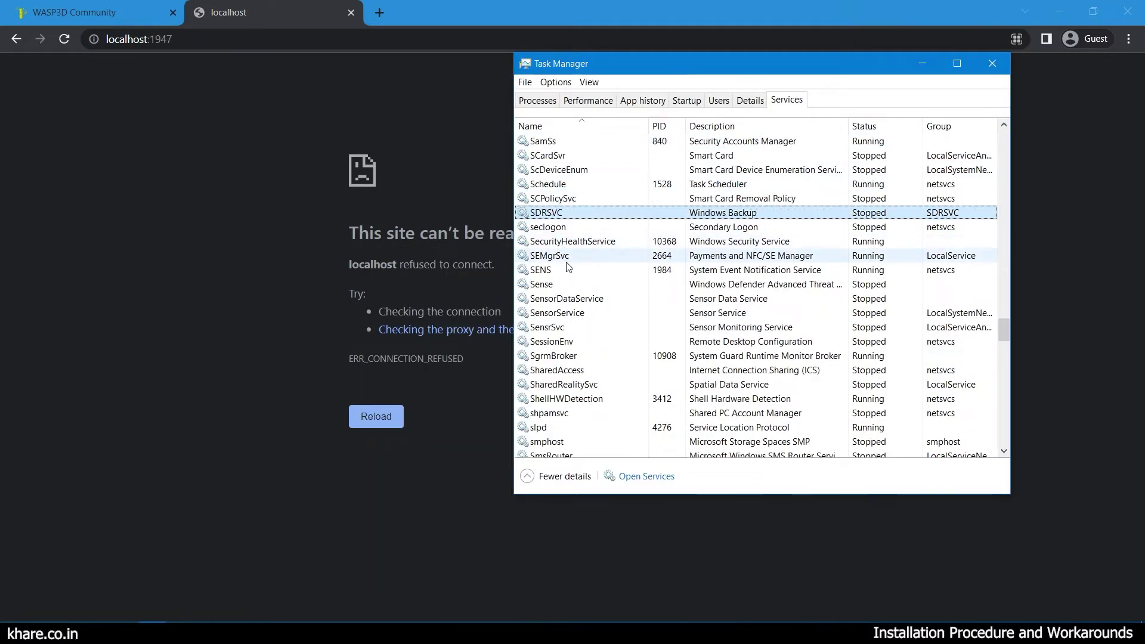
click(765, 170)
key(h)
key(h)
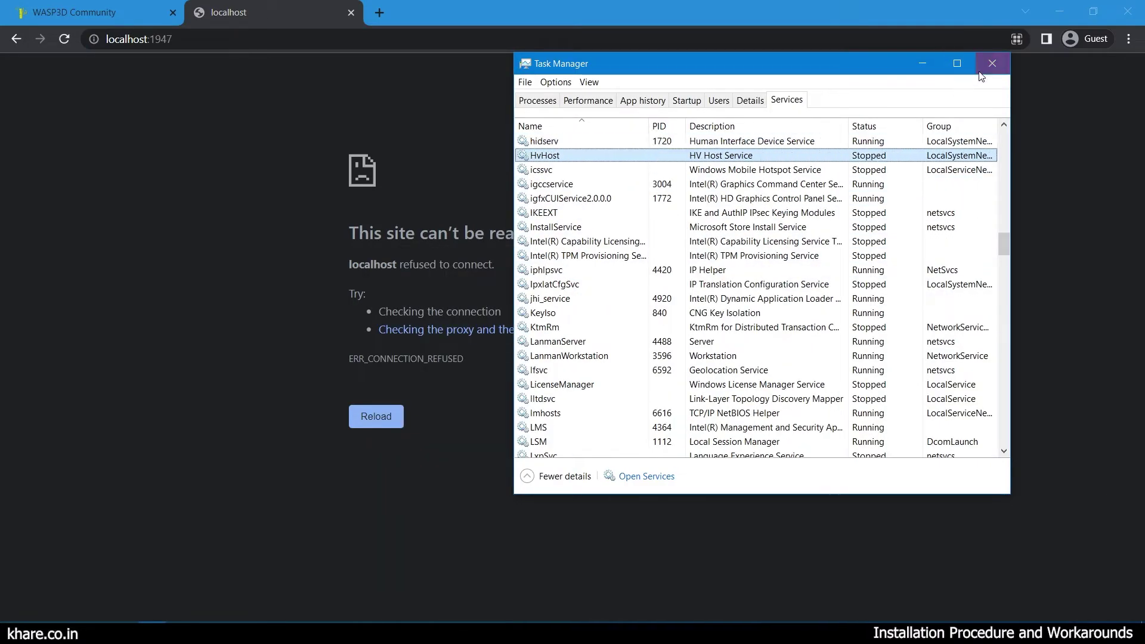
click(987, 72)
click(1060, 11)
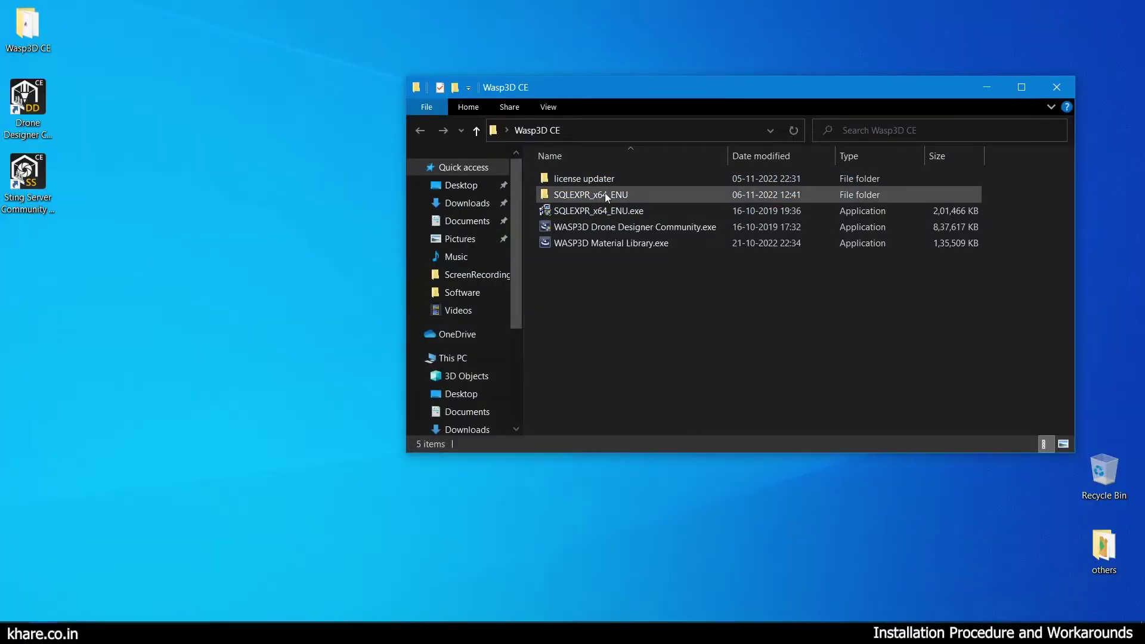
Run LicenseUpdater.bat from the license updater folder and acknowledge the successful runtime installation.
double_click(588, 180)
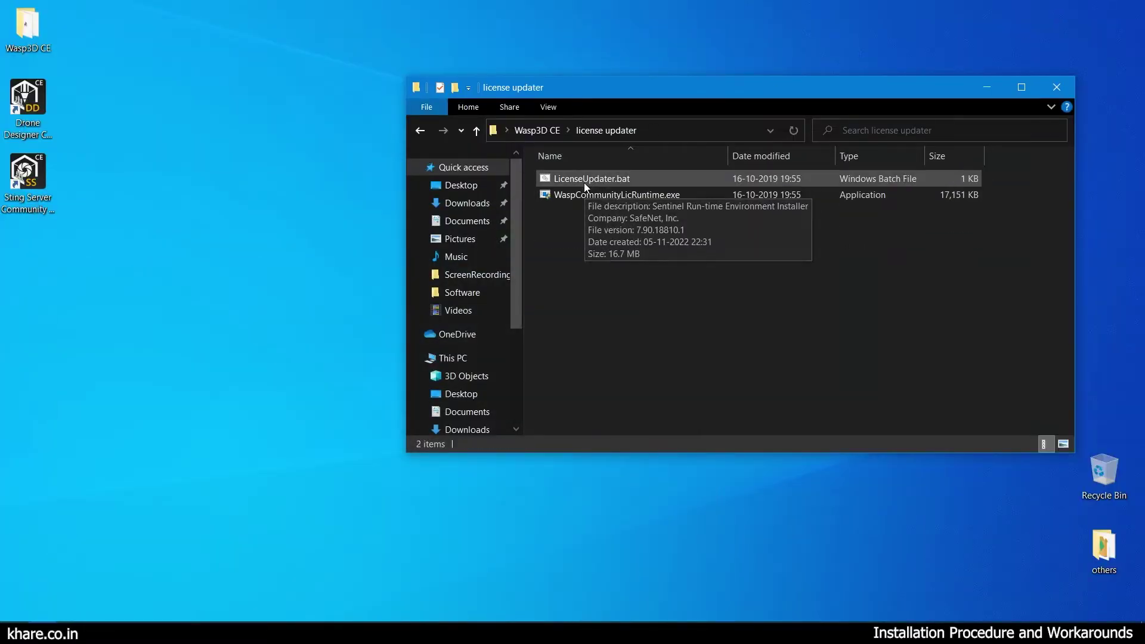
click(586, 180)
right_click(585, 182)
click(609, 188)
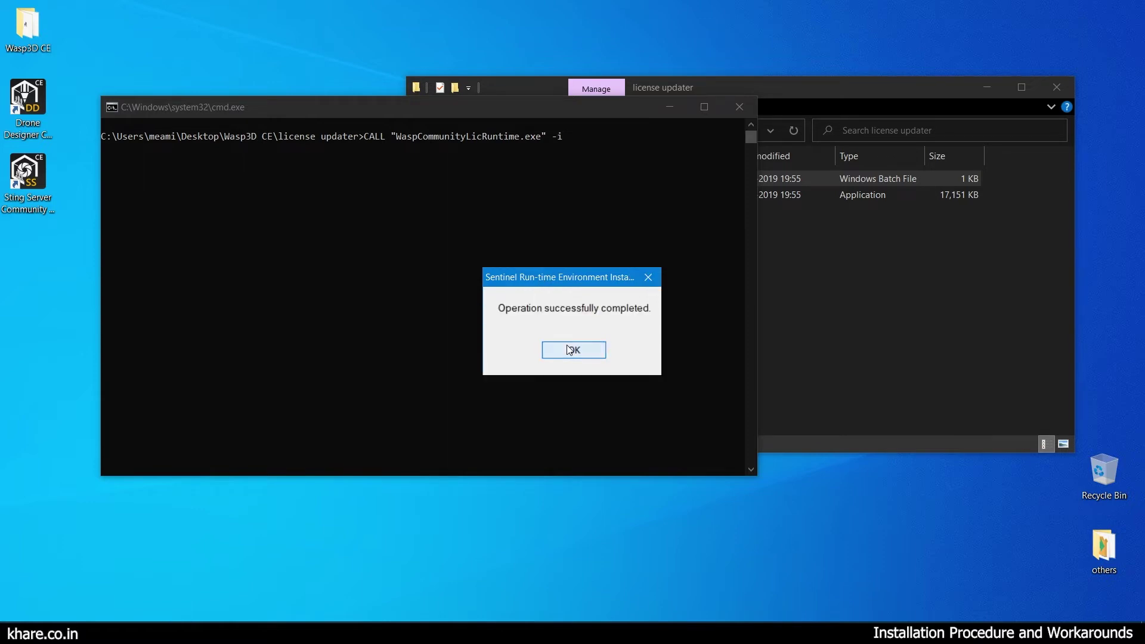
click(572, 350)
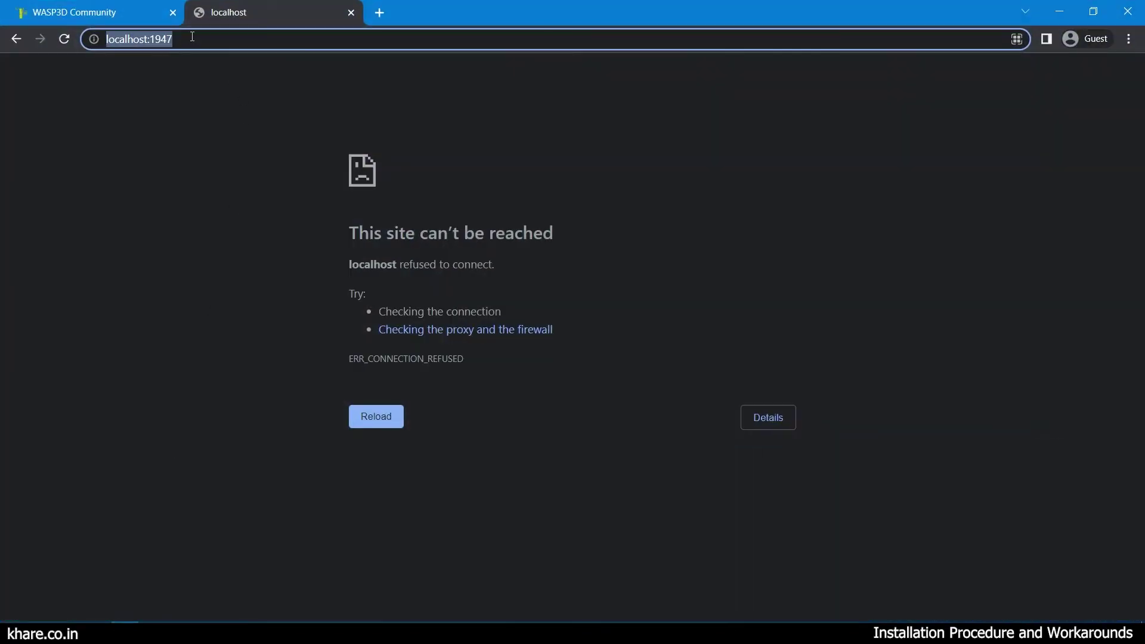
Reload localhost:1947 and check Products > Features for Drone Designer's 90-day time period.
key(Return)
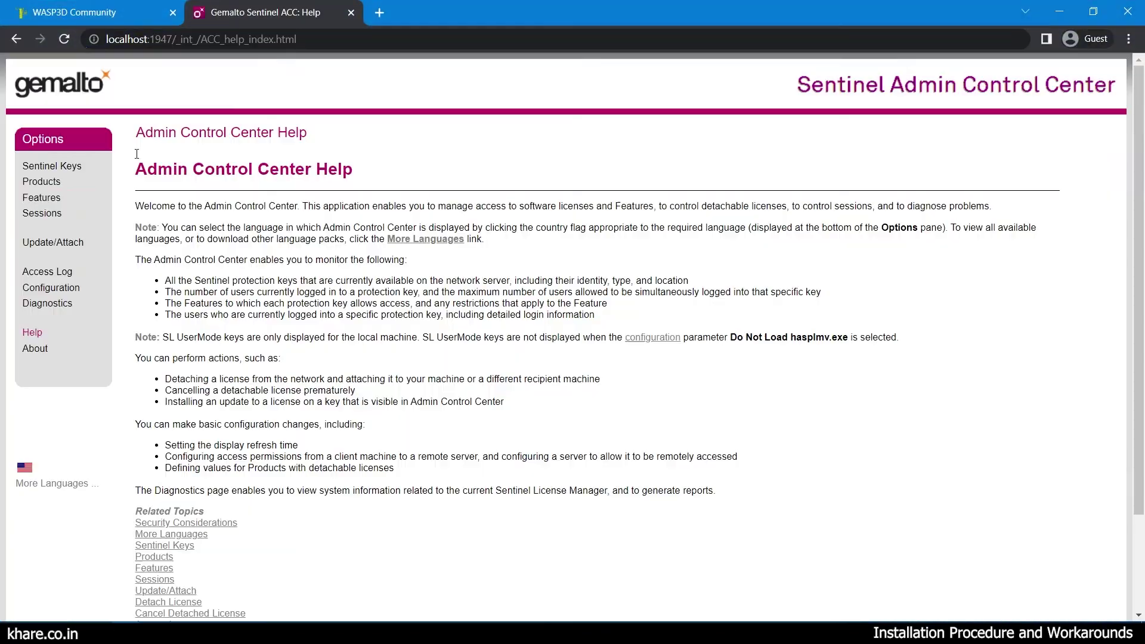
click(42, 181)
click(959, 184)
triple_click(982, 286)
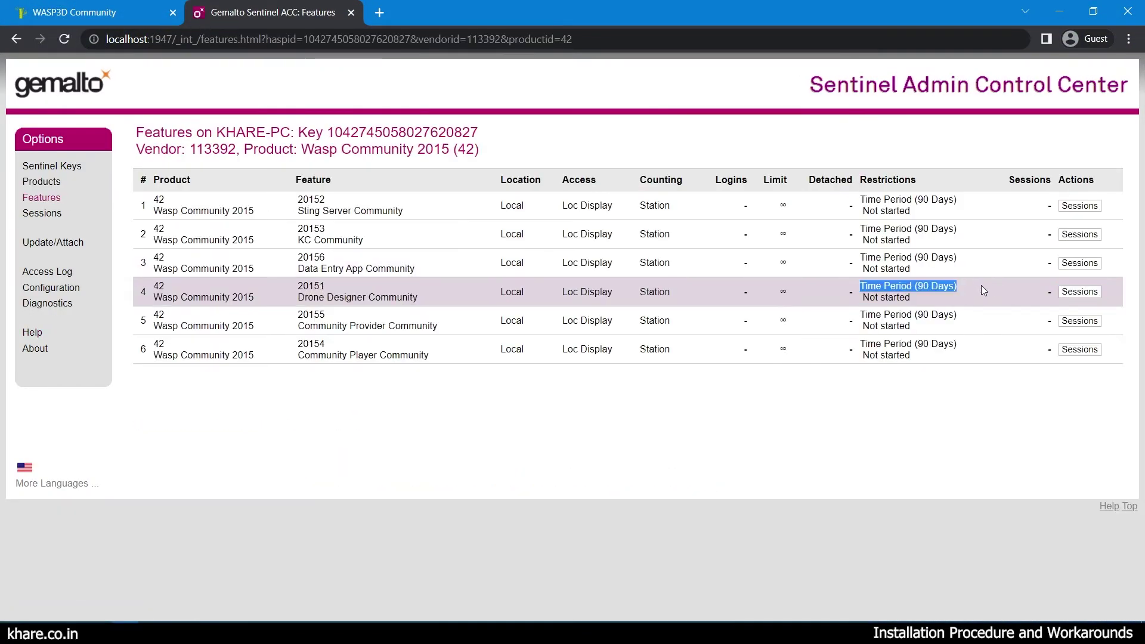
click(980, 285)
double_click(517, 16)
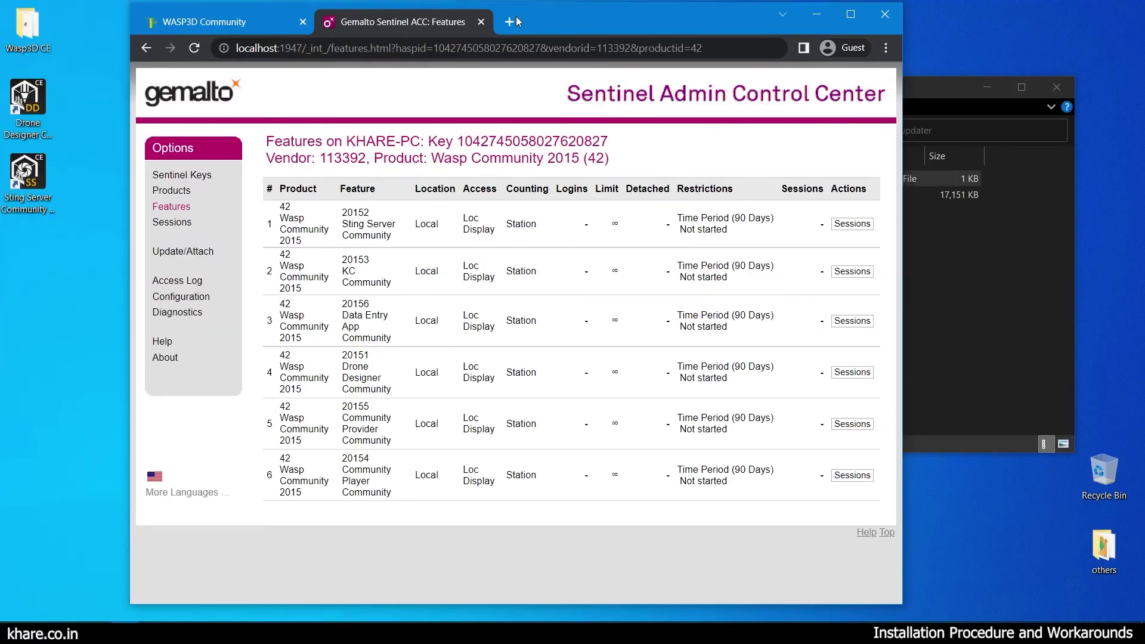
Run the Drone Designer desktop shortcut as administrator.
click(32, 104)
right_click(29, 99)
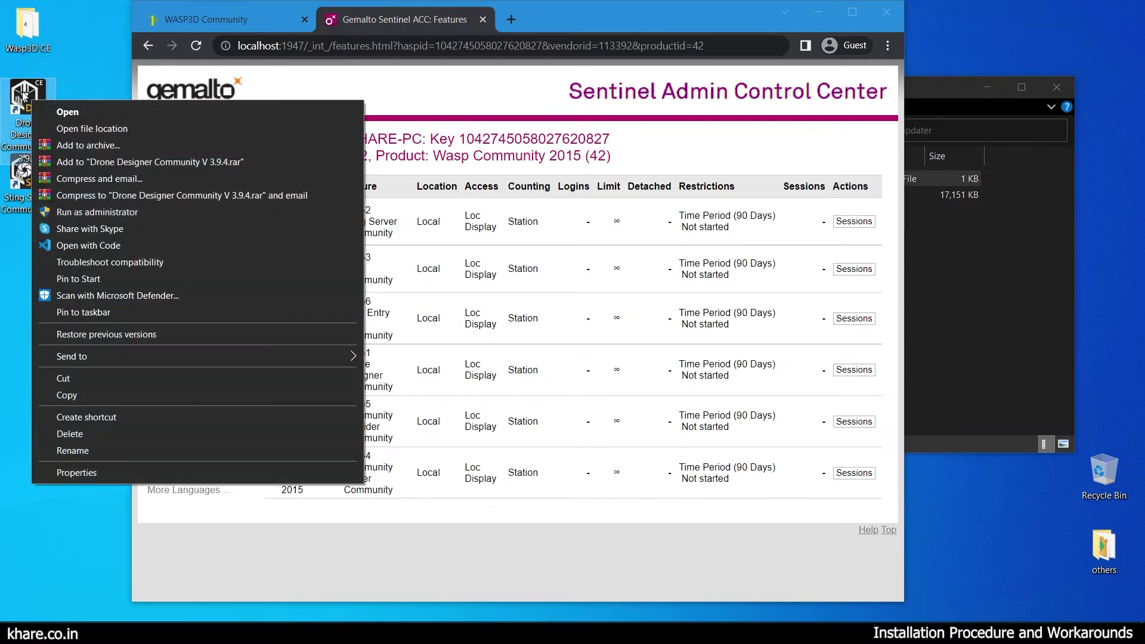
click(95, 212)
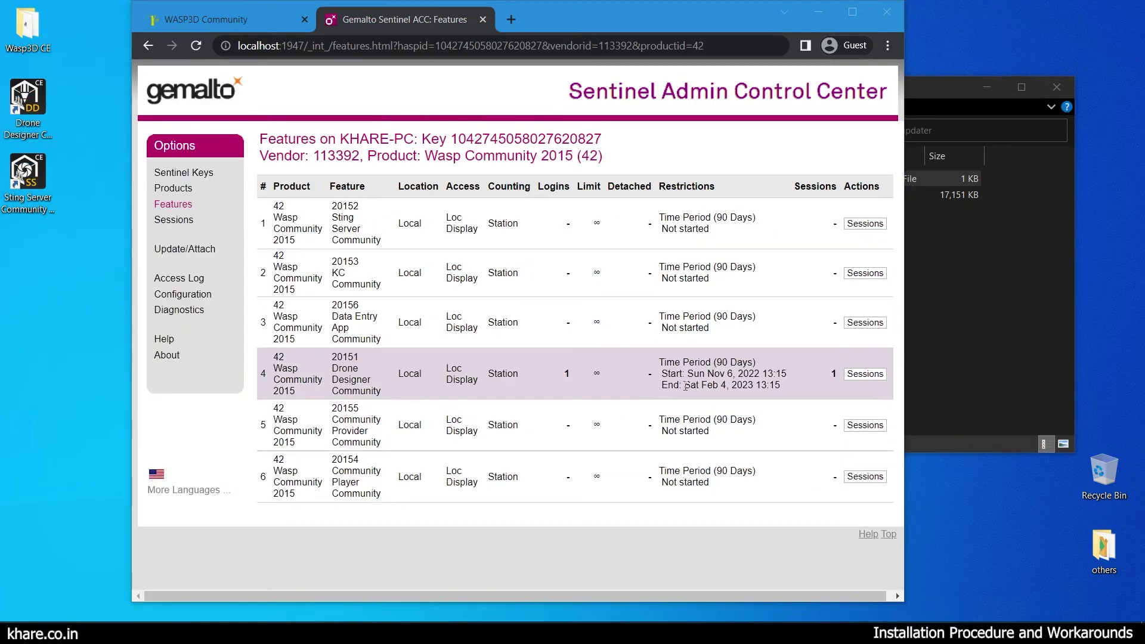
Check the feature's 2022 start date through 13:15 in the features table, then minimise the browser.
drag(657, 375, 778, 389)
double_click(739, 378)
click(779, 387)
click(819, 12)
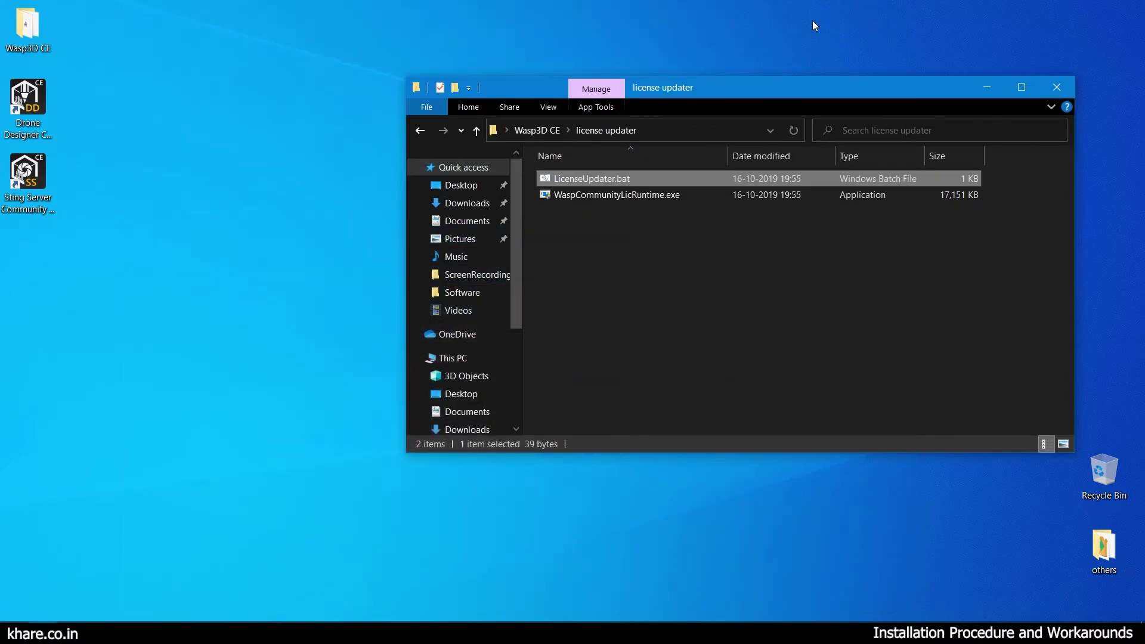
Launch Drone Designer again from its desktop shortcut, then open the Wasp3D CE folder.
click(30, 111)
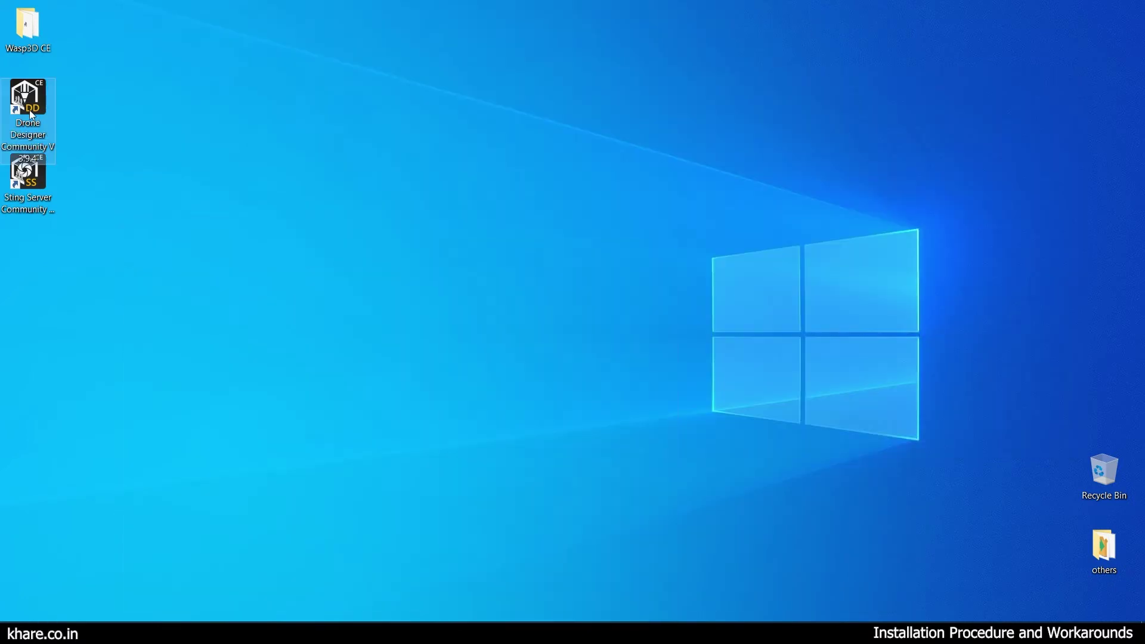
double_click(29, 110)
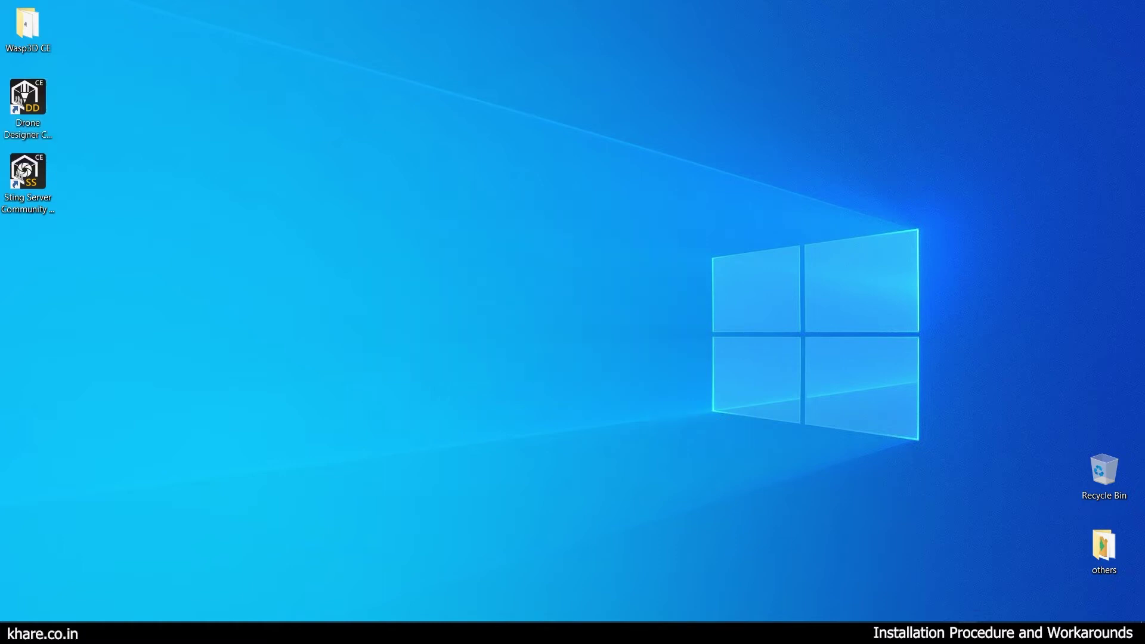
click(353, 335)
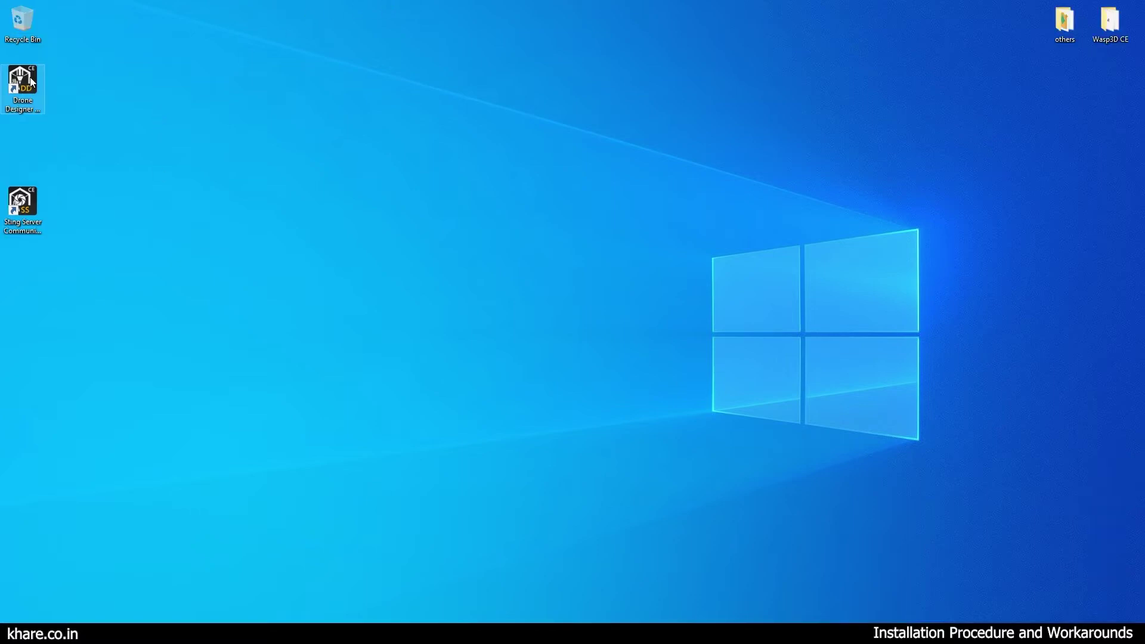
click(31, 81)
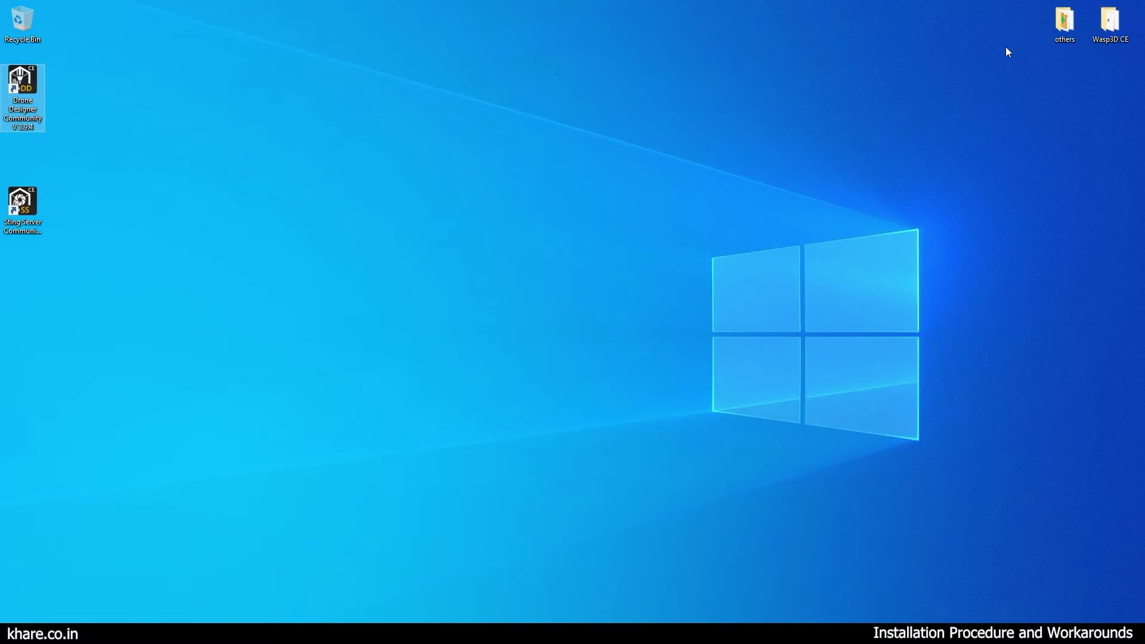
double_click(1109, 23)
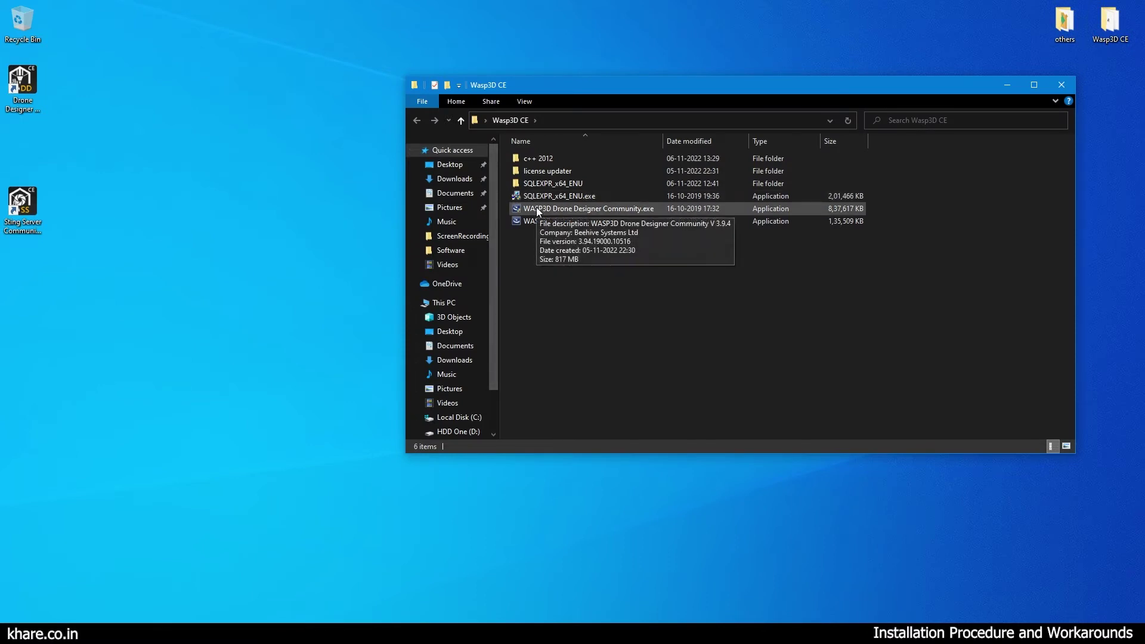
Run the Drone Designer Community installer, whose Visual C++ 2012 prerequisite install fails.
double_click(538, 210)
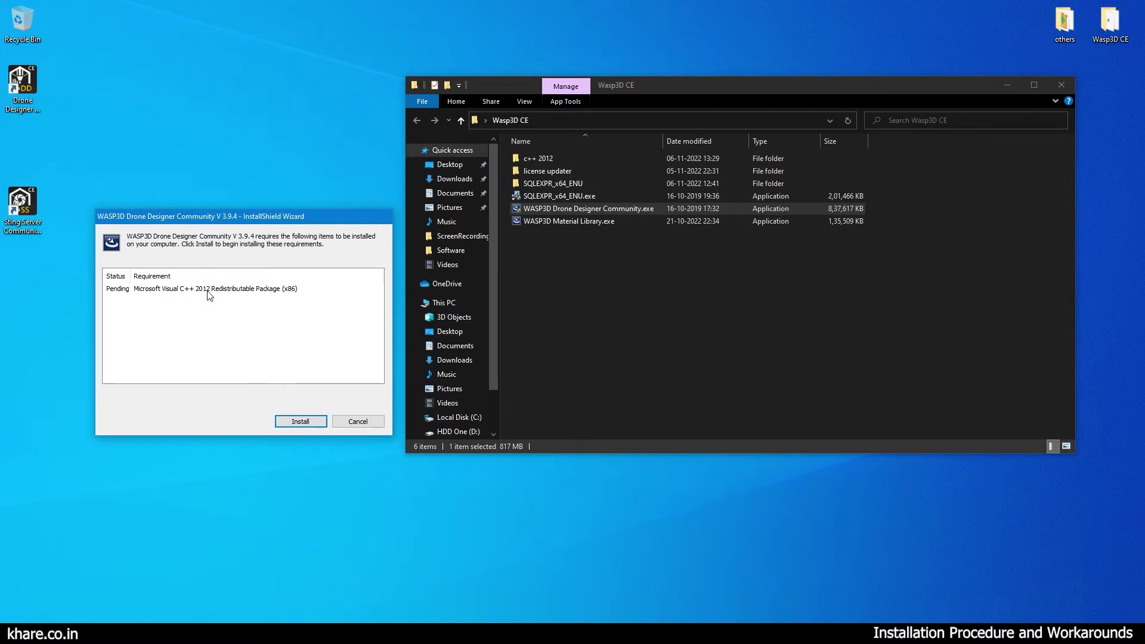
click(309, 422)
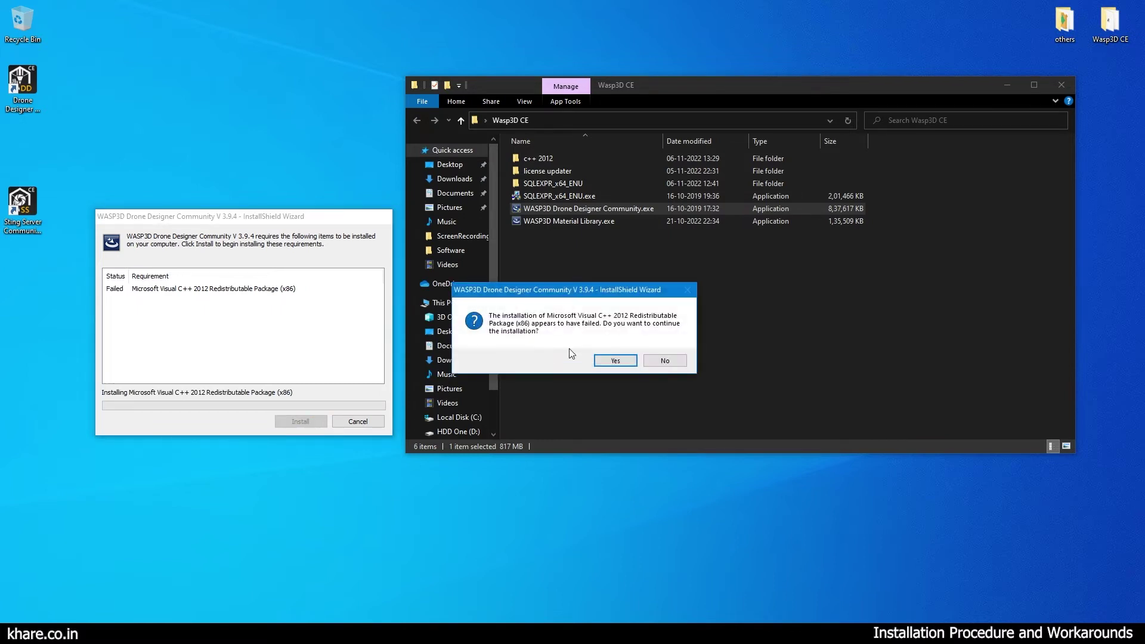
drag(557, 293, 225, 311)
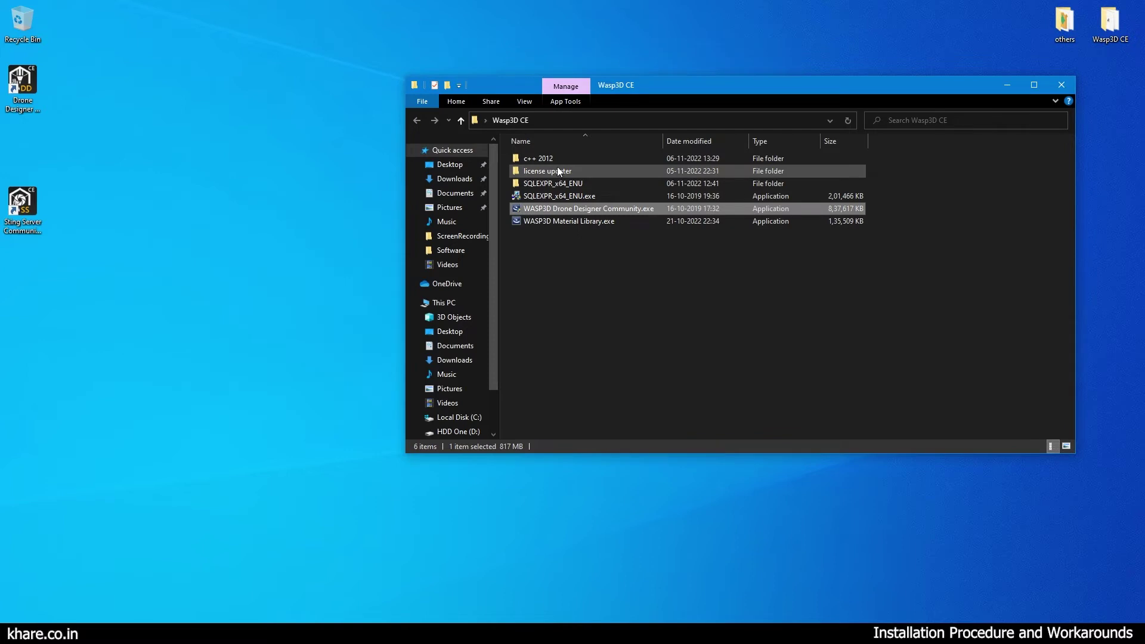
Open the c++ 2012 folder and select the vcredist_x86.exe installer.
double_click(560, 159)
drag(564, 225, 511, 149)
click(559, 245)
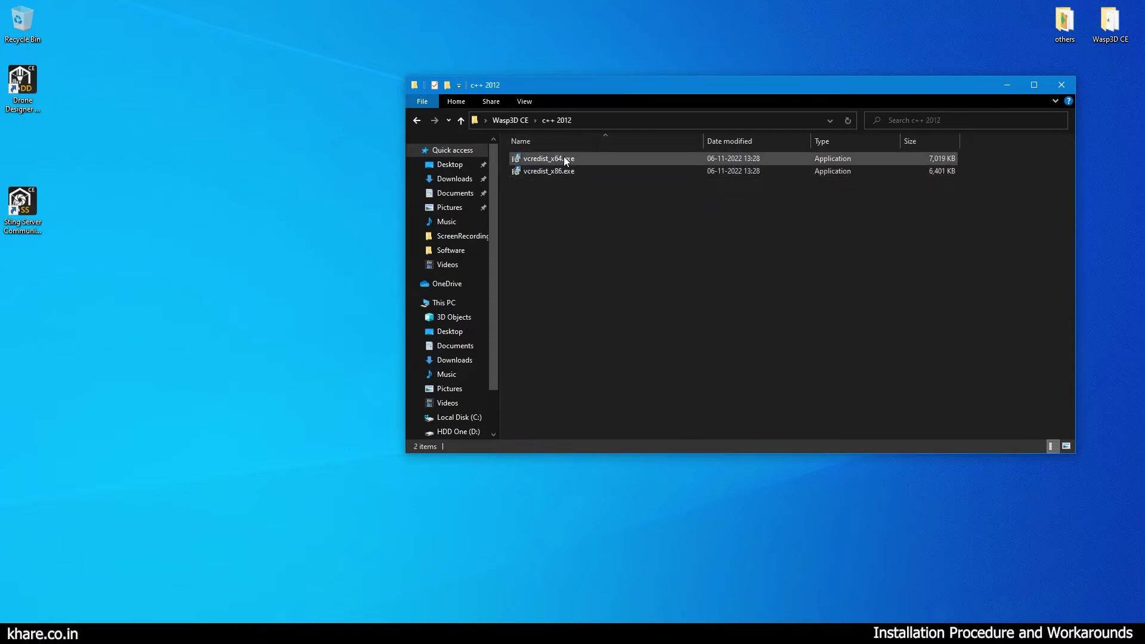
mouse_move(599, 173)
click(591, 162)
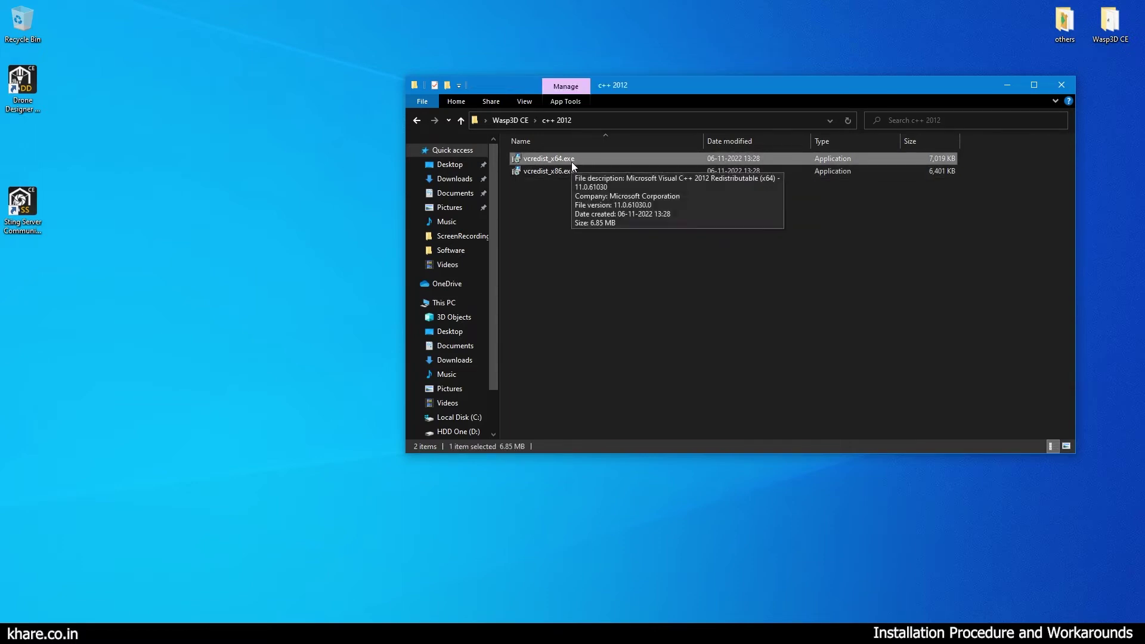
click(572, 170)
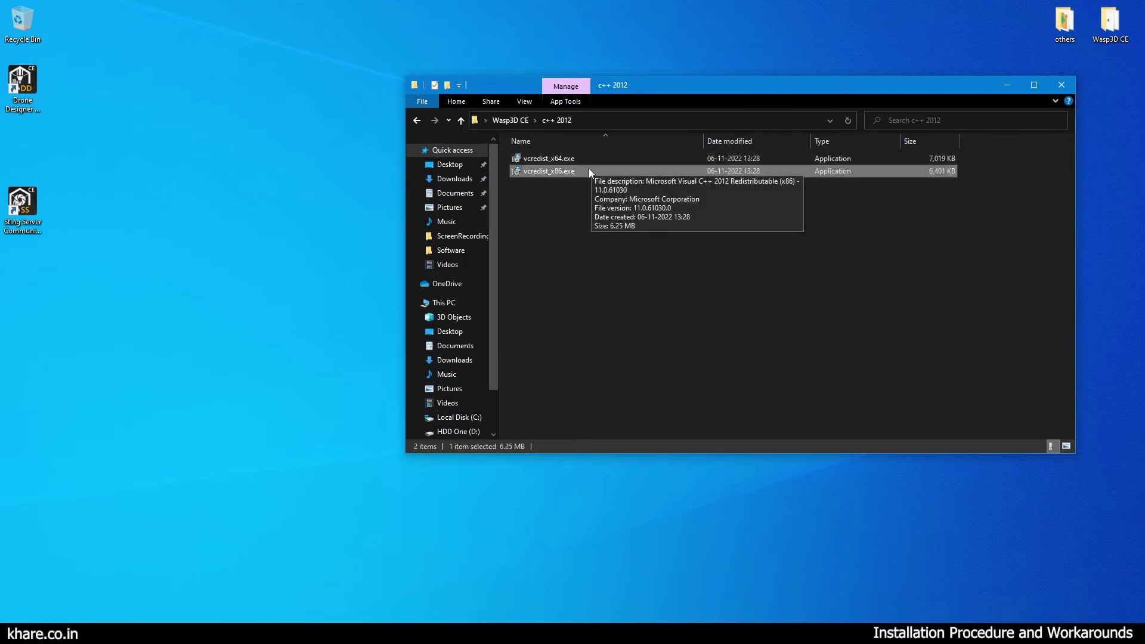
Install the Visual C++ 2012 x86 redistributable, accepting the terms, then return to Wasp3D CE.
double_click(589, 169)
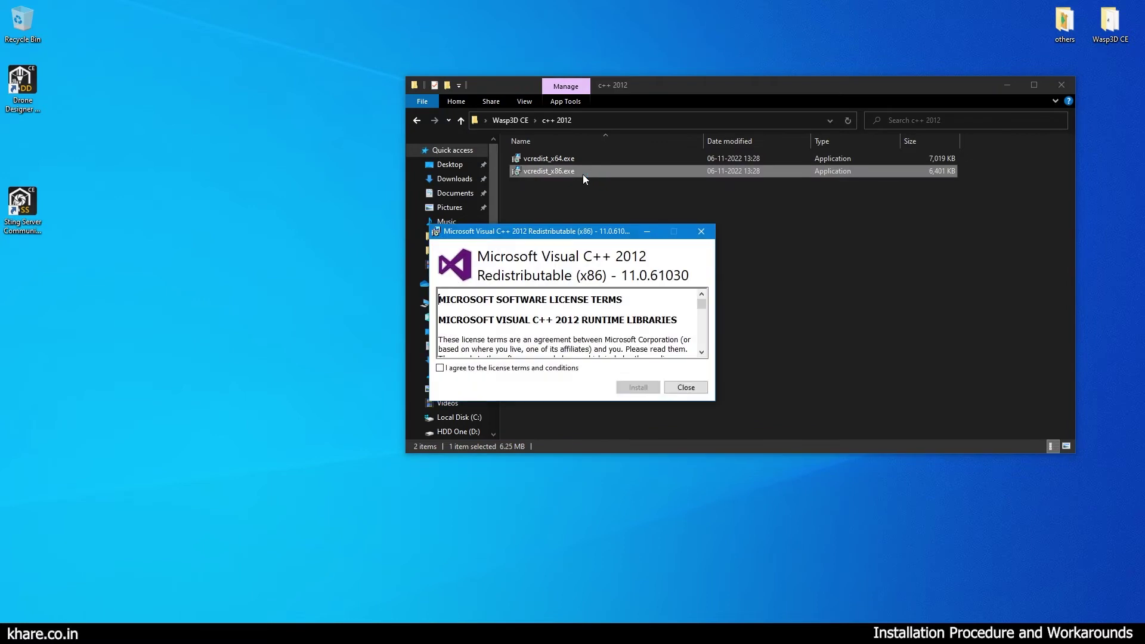
click(483, 373)
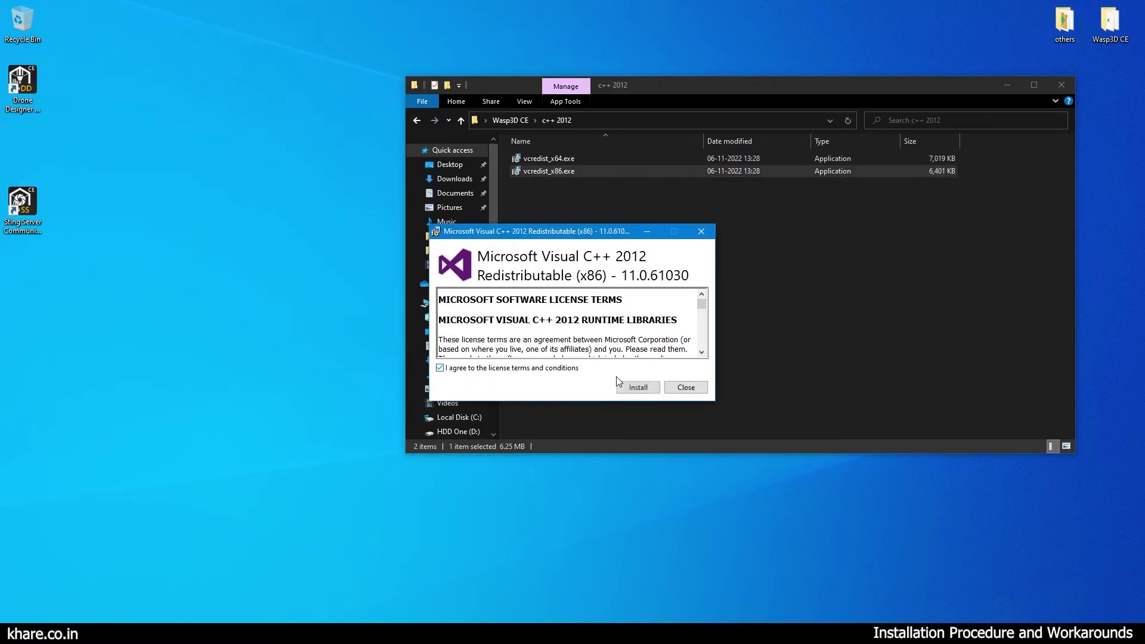
click(636, 388)
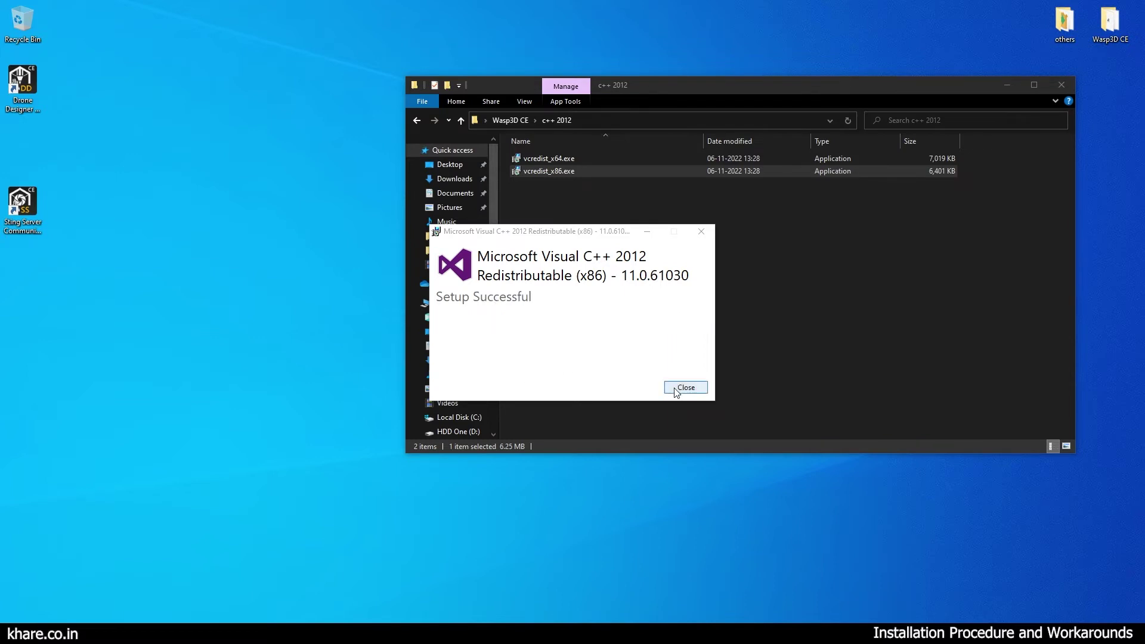
click(677, 389)
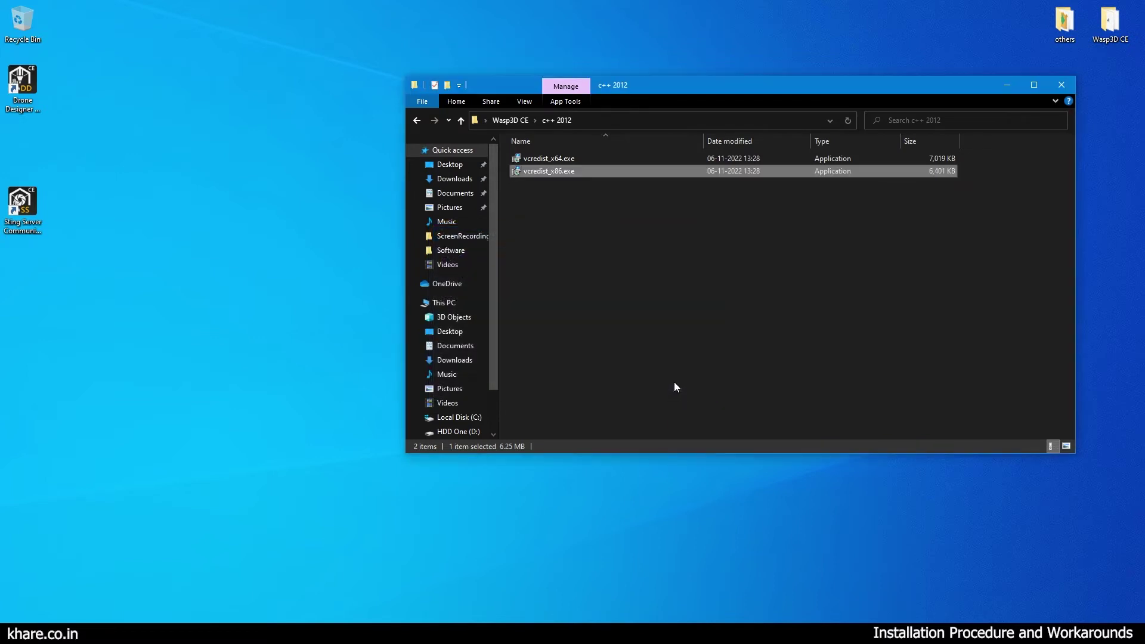
click(1110, 24)
click(520, 120)
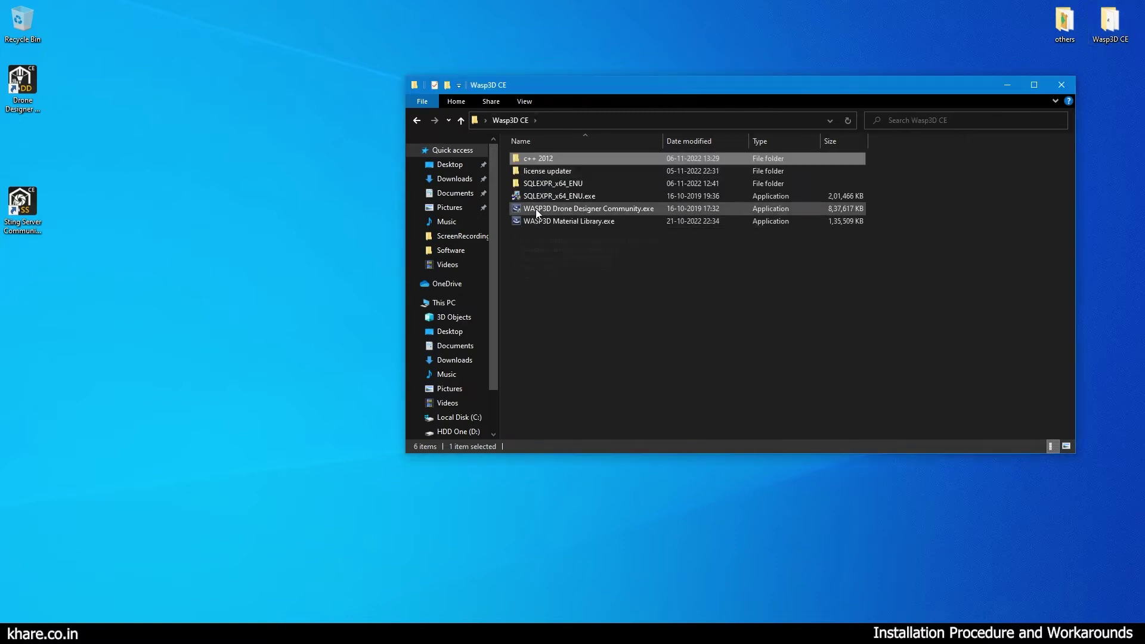
Start the Drone Designer Community installer and move its preparation window aside.
click(536, 209)
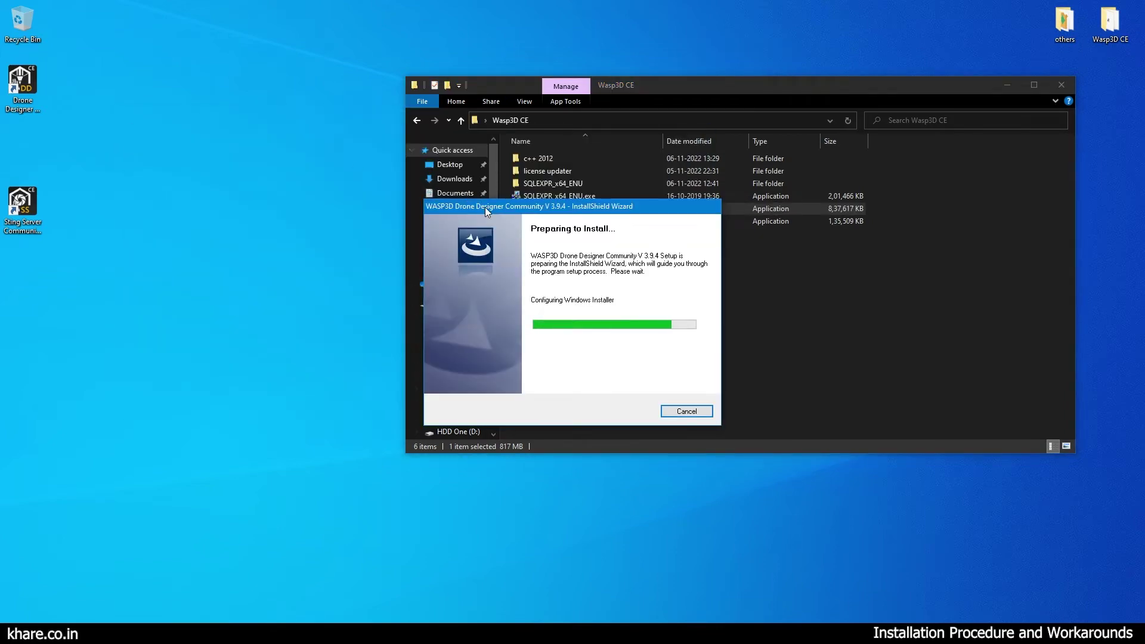
drag(485, 207, 239, 198)
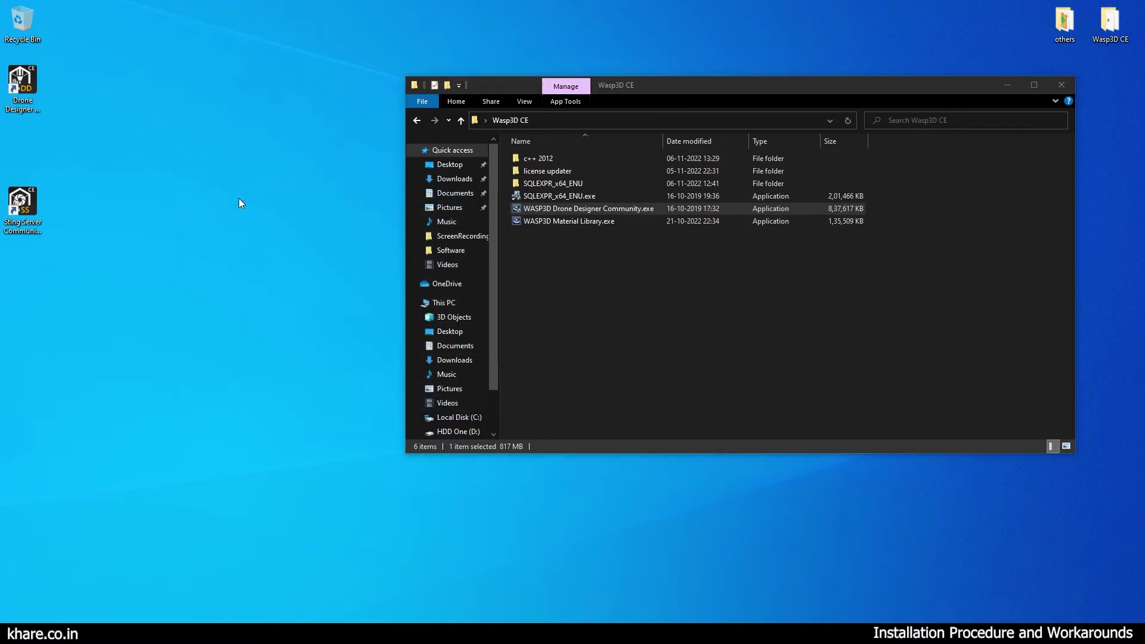
click(1006, 86)
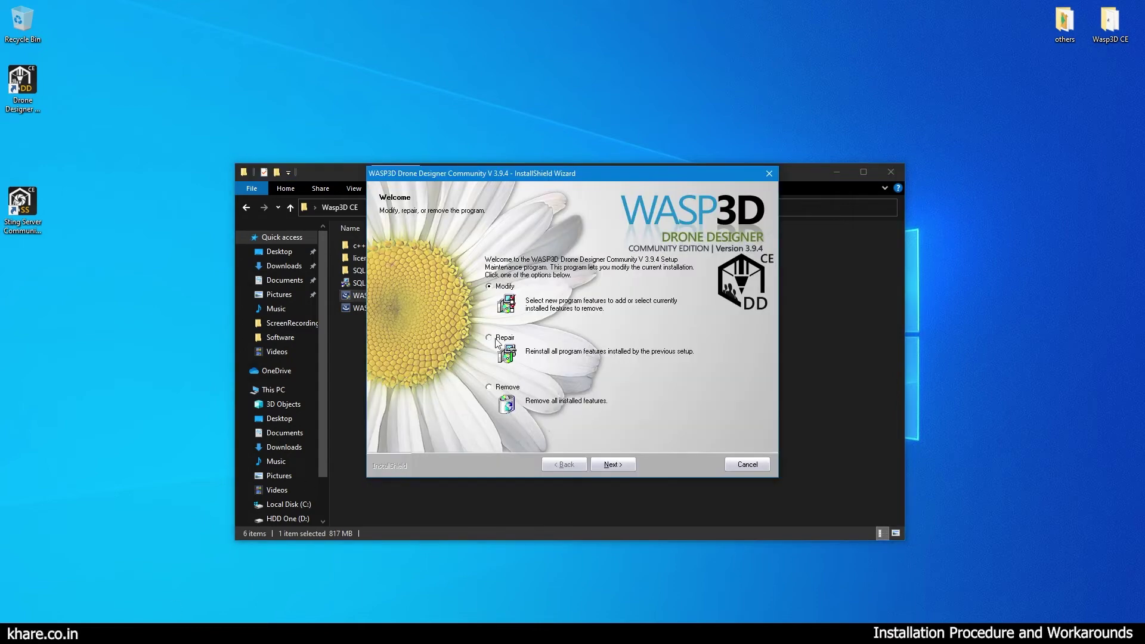
Choose Repair and finish with 'No, I will restart my computer later'.
click(494, 338)
click(612, 465)
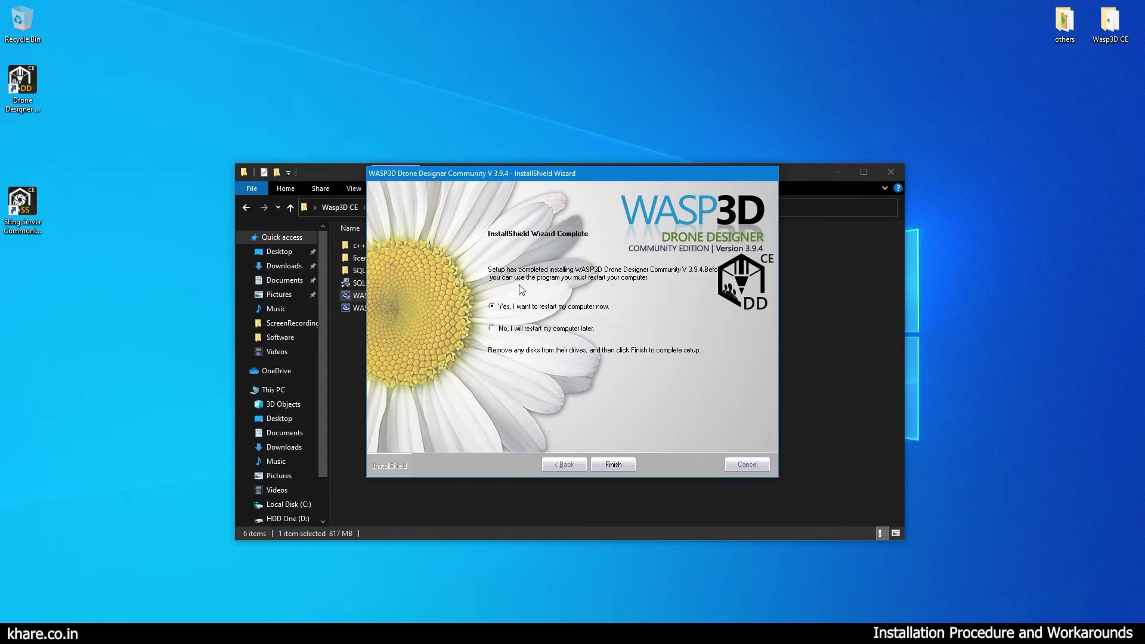
click(523, 329)
click(614, 464)
drag(516, 173, 639, 104)
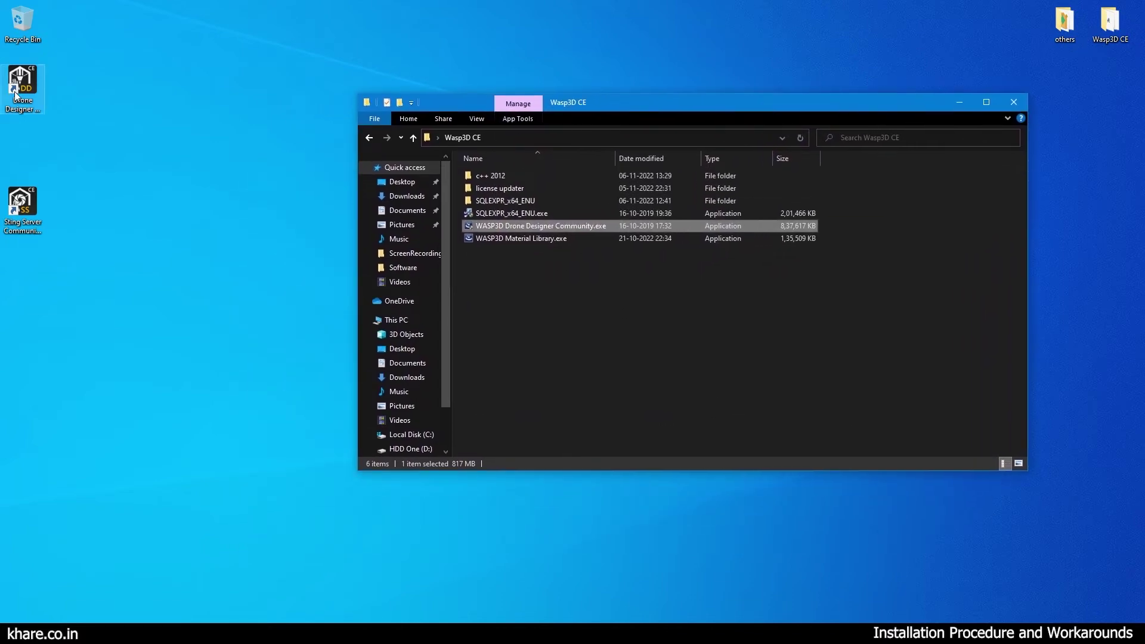
Close the Wasp3D CE folder and launch Drone Designer Community V 3.9.4 from the desktop.
click(20, 90)
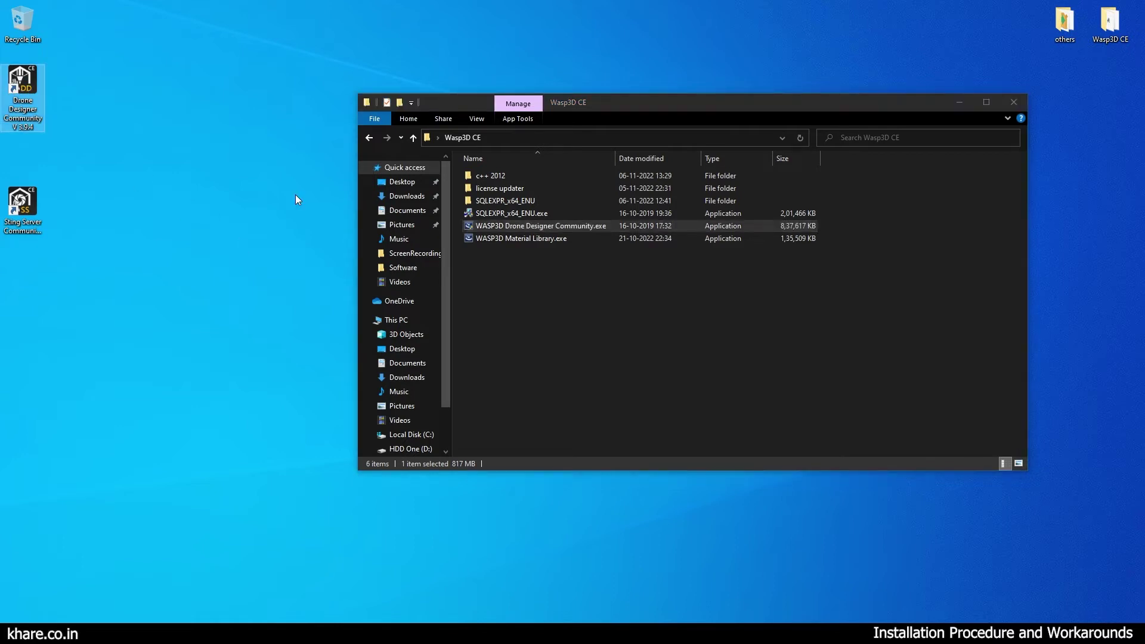
click(1014, 102)
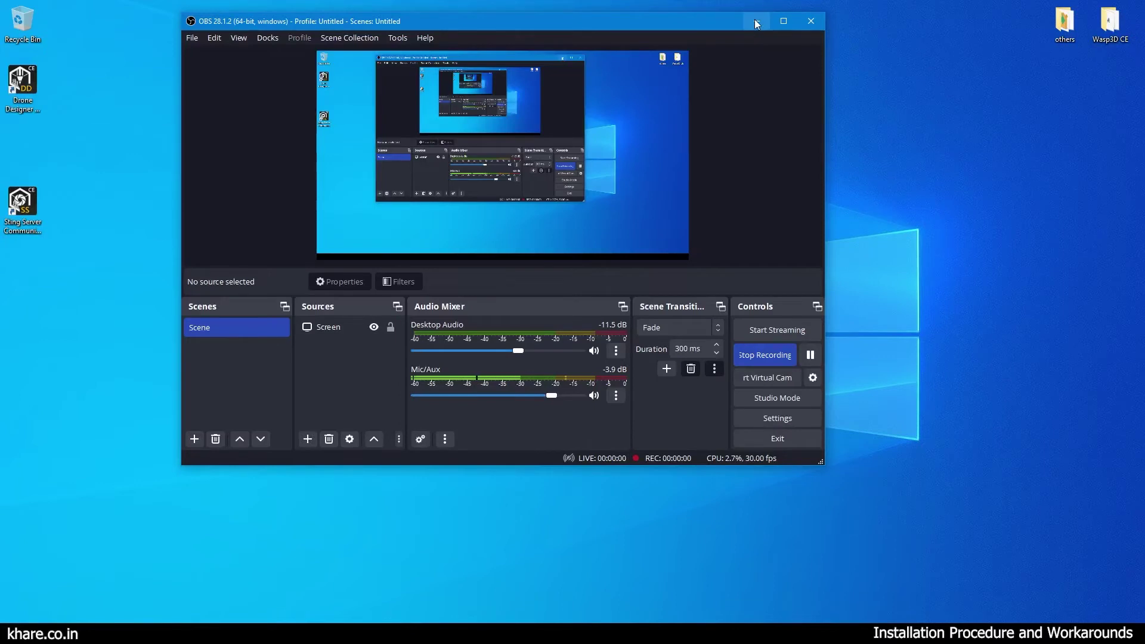
click(755, 20)
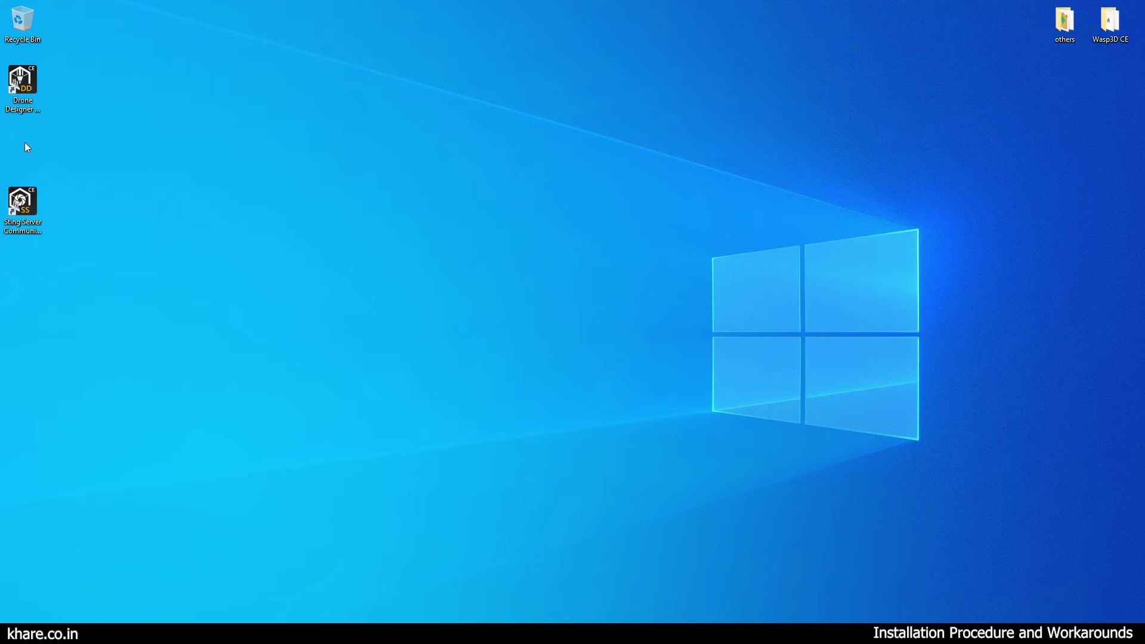
double_click(22, 90)
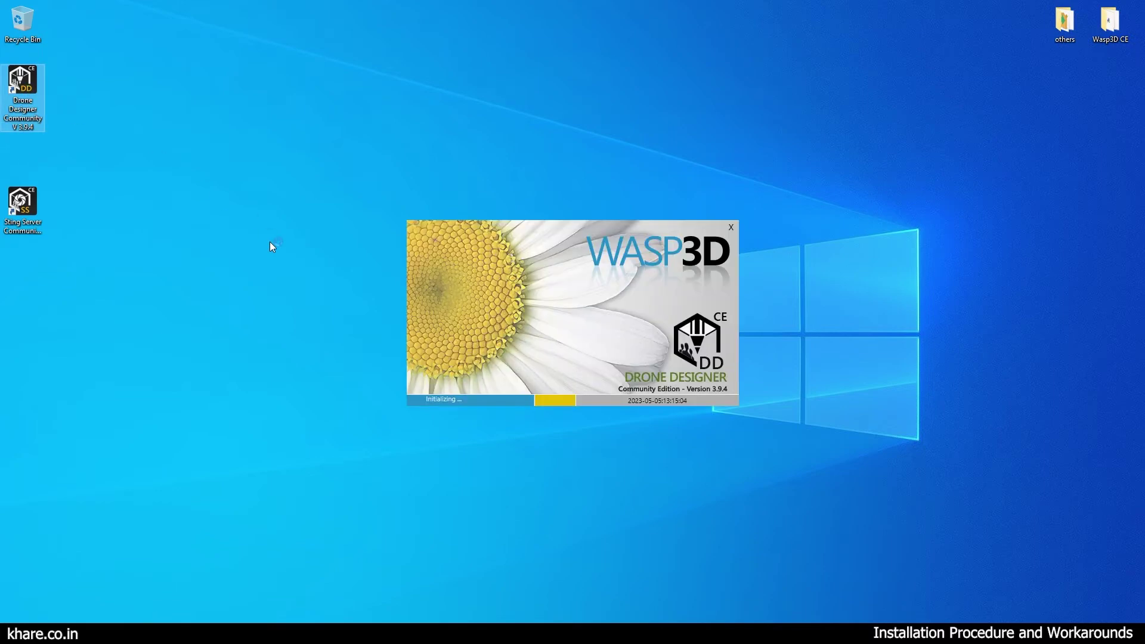
click(353, 276)
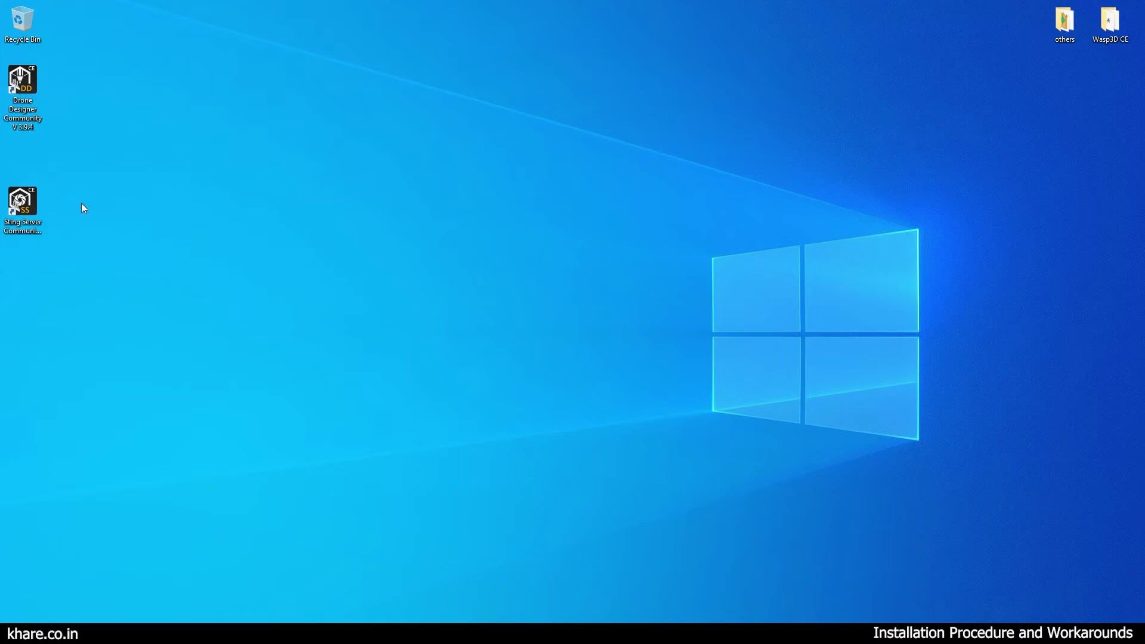
Run Sting Server Community from its shortcut, then quit it and confirm with Yes.
click(17, 209)
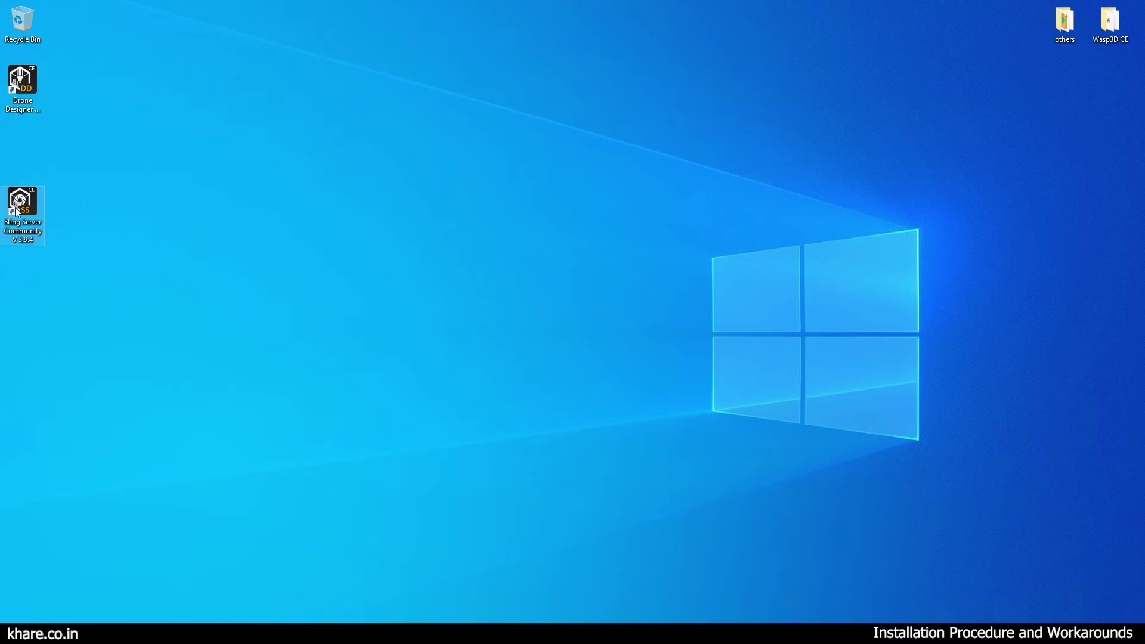
right_click(17, 209)
click(19, 214)
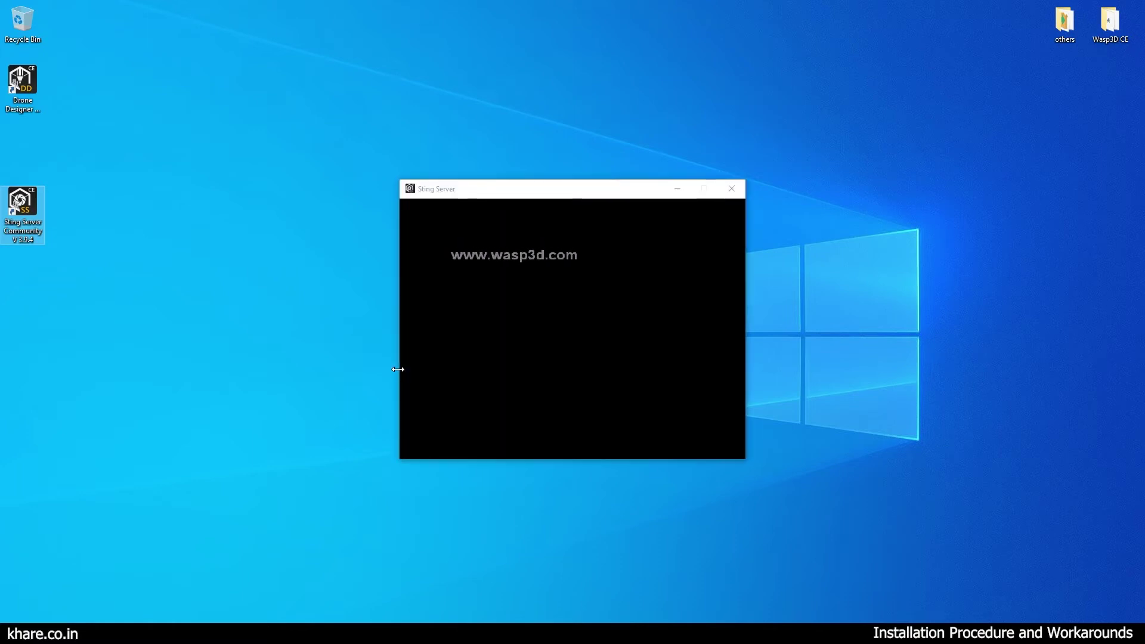
click(732, 189)
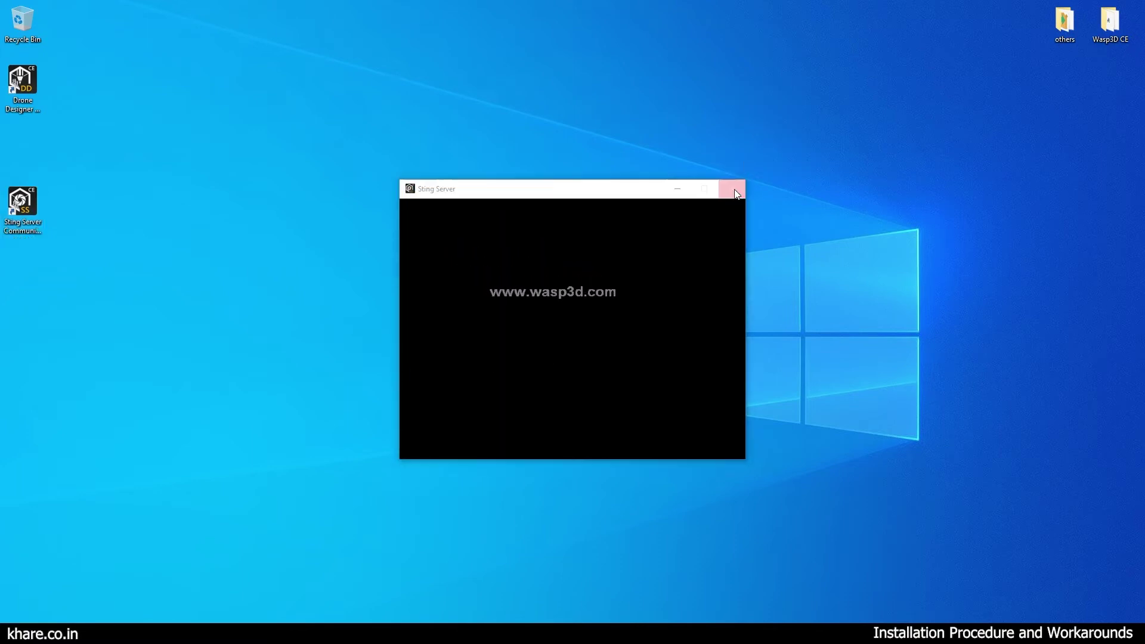
click(617, 368)
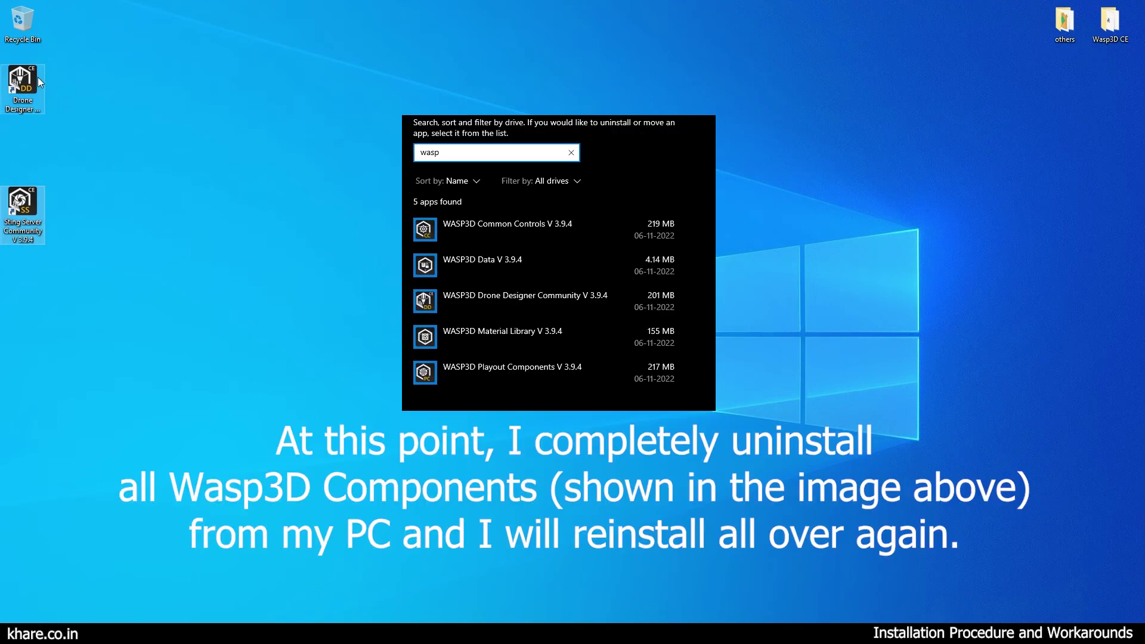
Launch WASP3D Drone Designer Community.exe and install the required Common Controls and Playout Components.
click(27, 79)
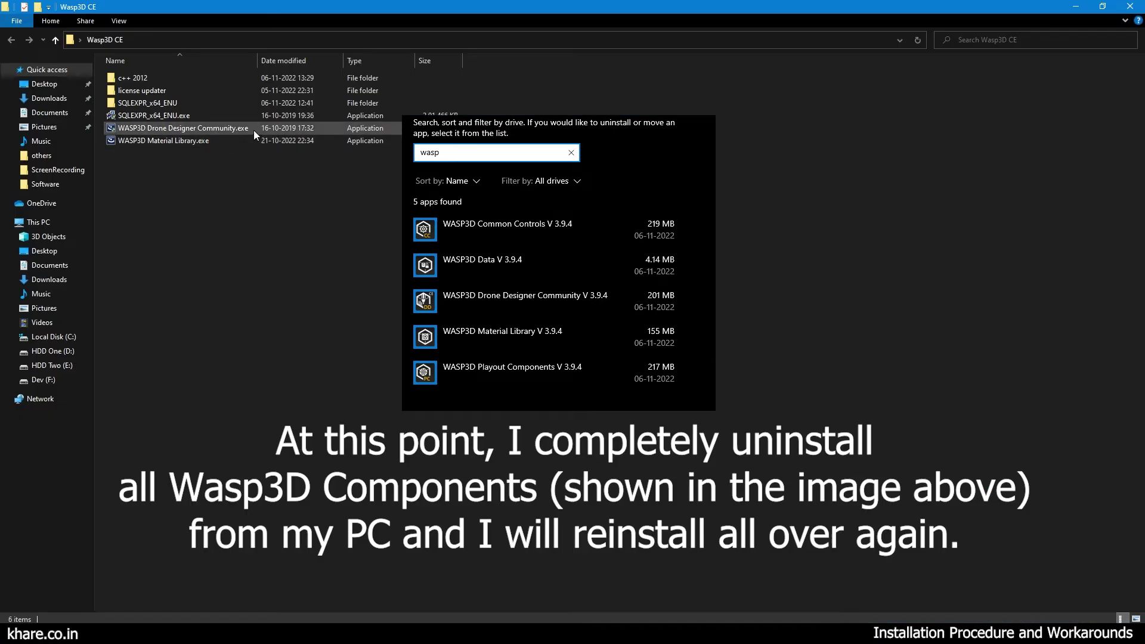
double_click(253, 130)
right_click(254, 130)
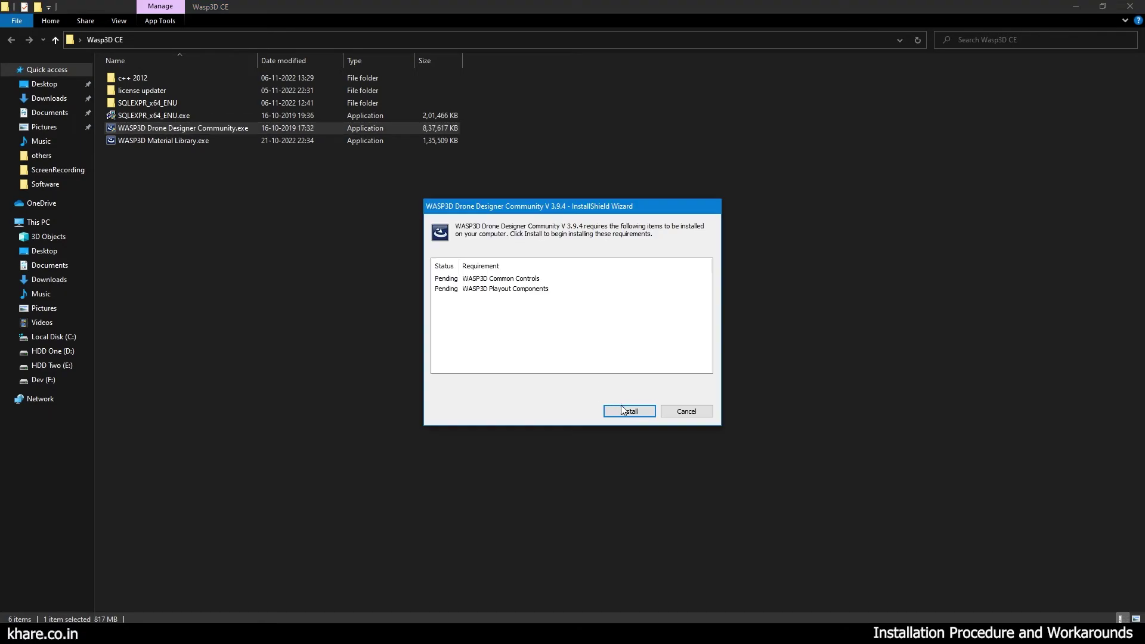
click(617, 406)
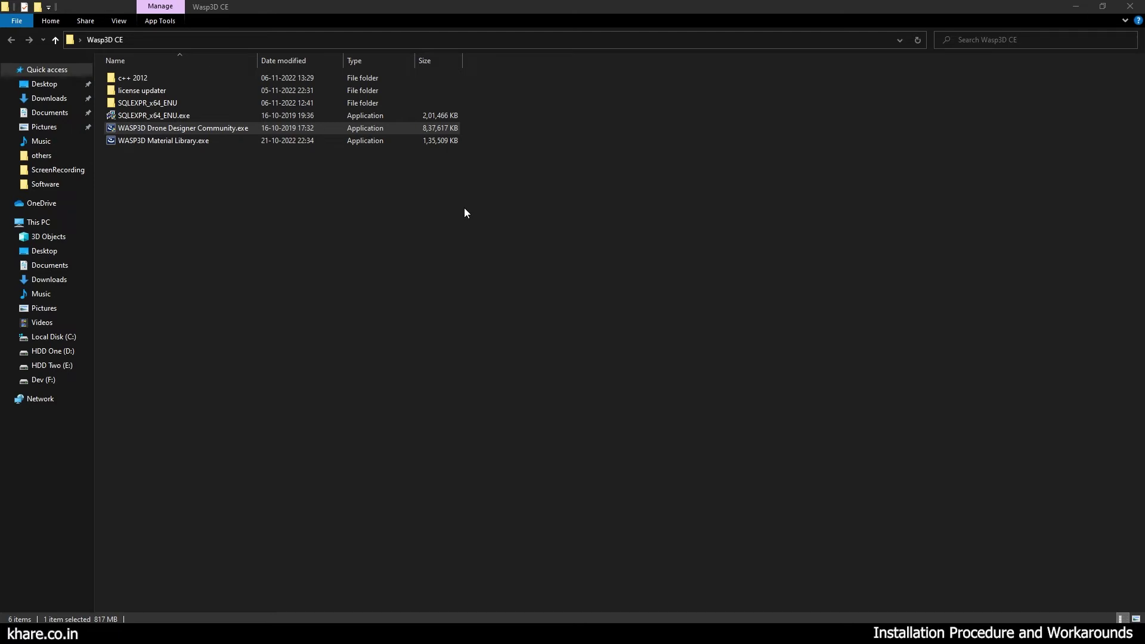
Enter the SQL password in Kernel Controller, connect to the WASP3DCE instance, and select the WASPCE database.
click(1085, 7)
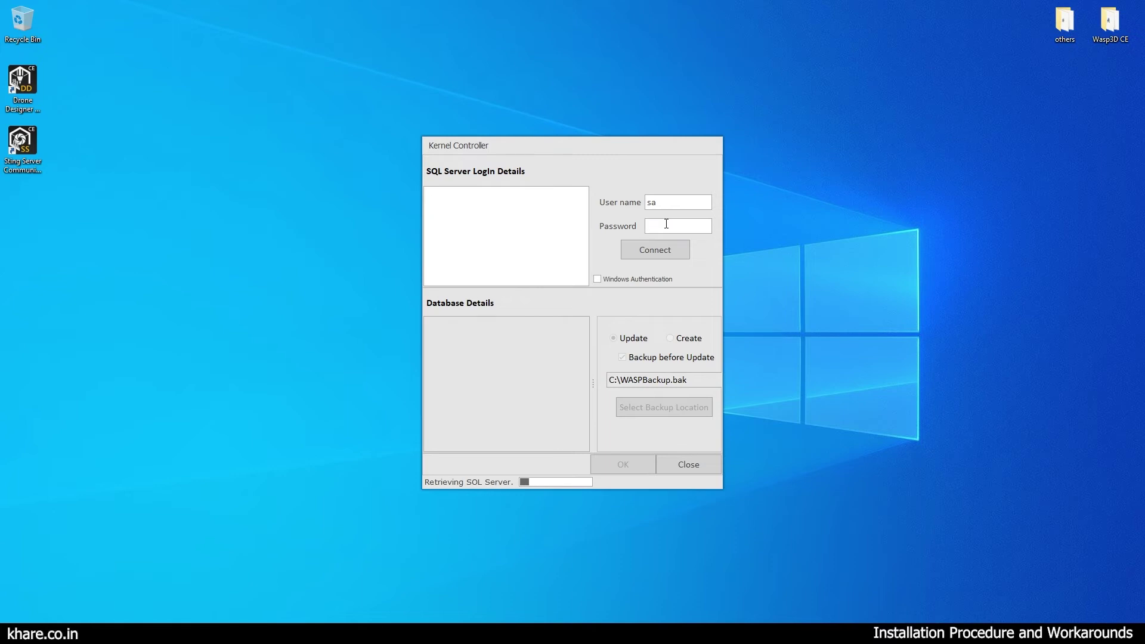
click(666, 223)
text(******)
drag(513, 148, 543, 105)
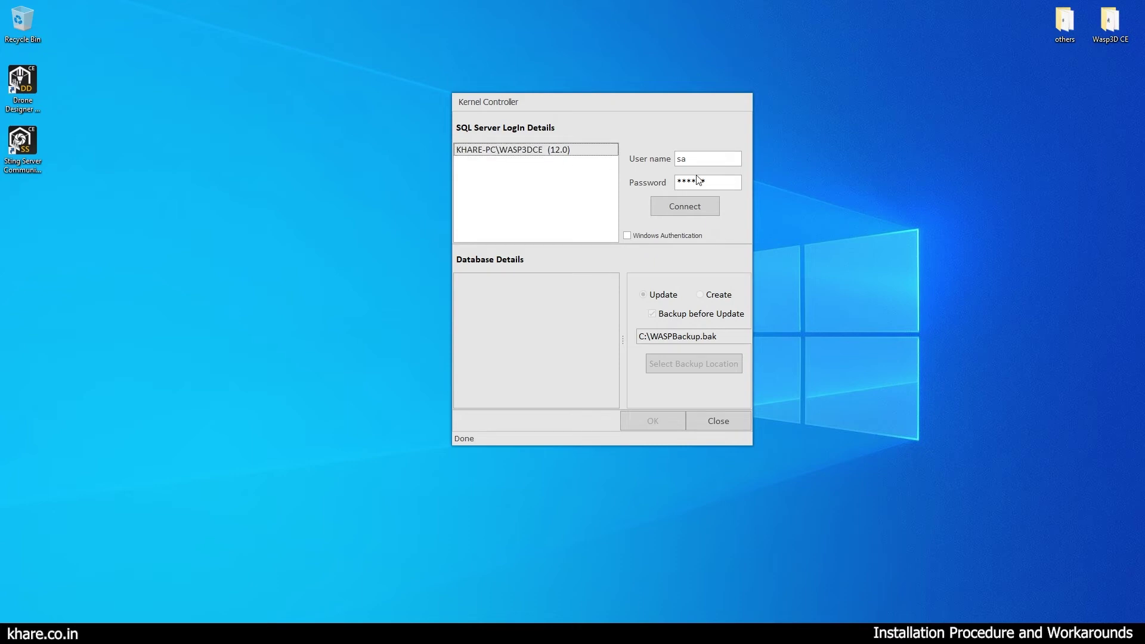
click(697, 159)
key(Tab)
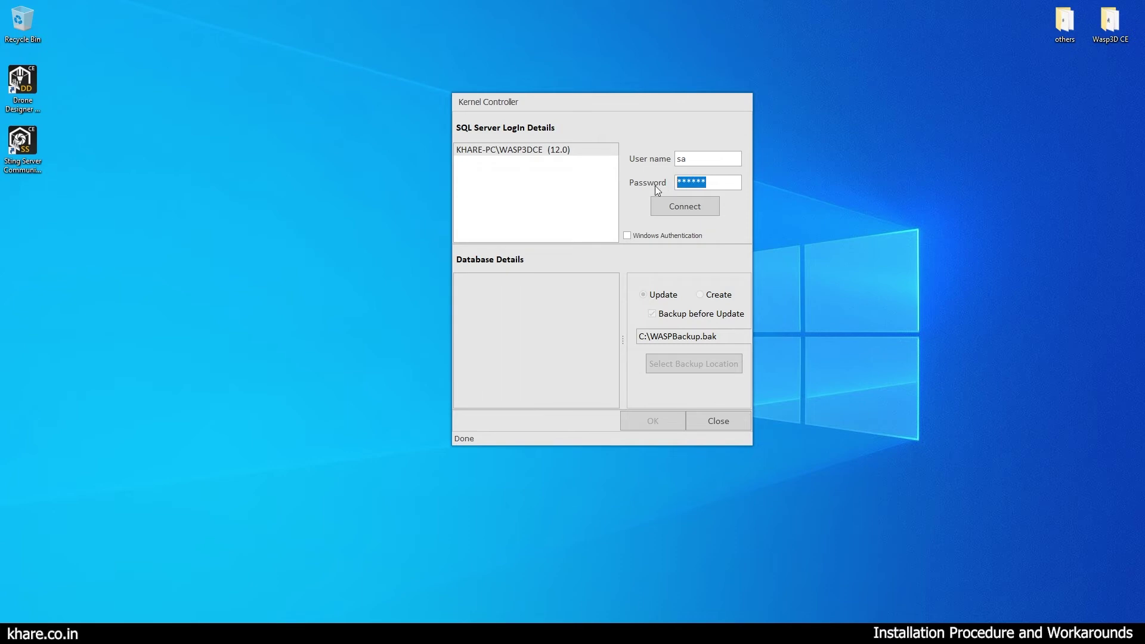
click(694, 206)
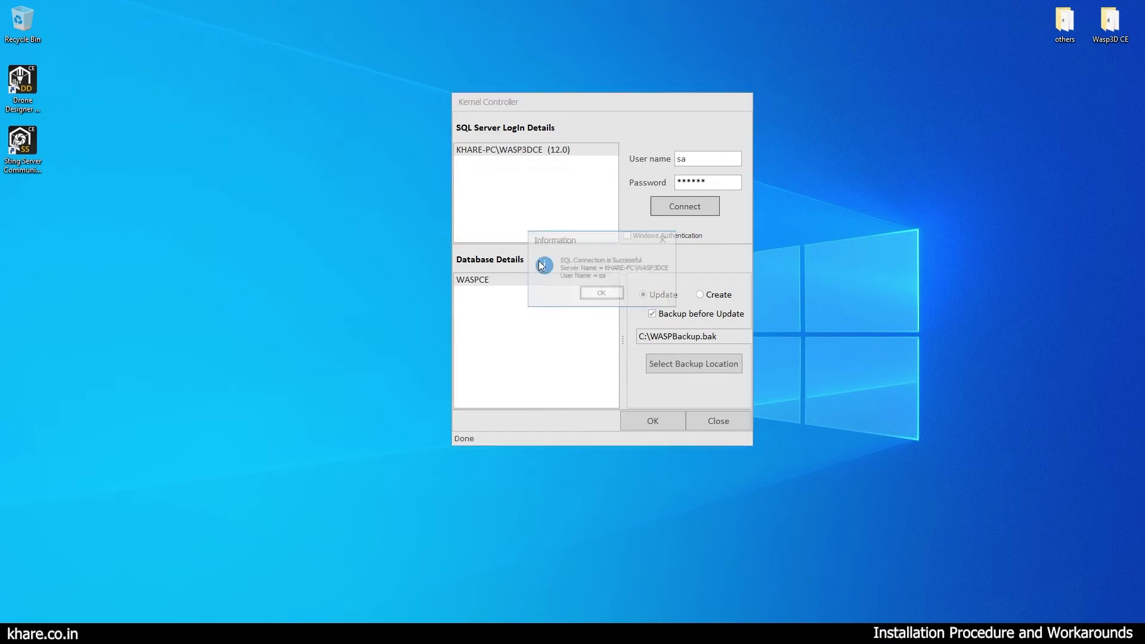
click(602, 292)
click(499, 284)
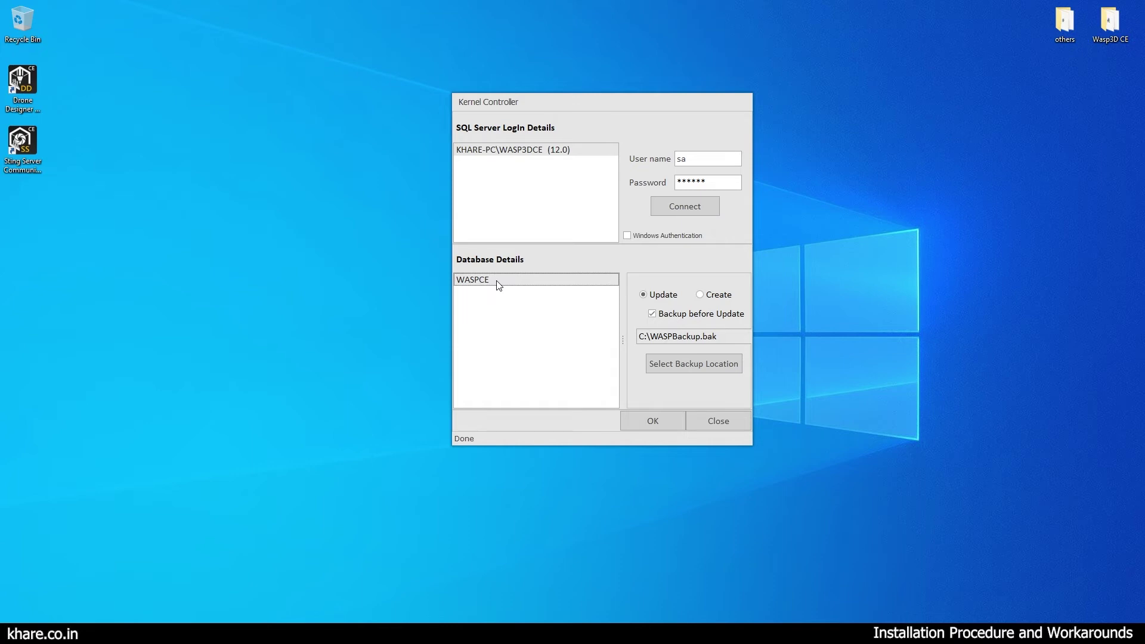
Switch to creating a new WASP database, acknowledge the created and updated messages, and close Kernel Controller.
click(699, 295)
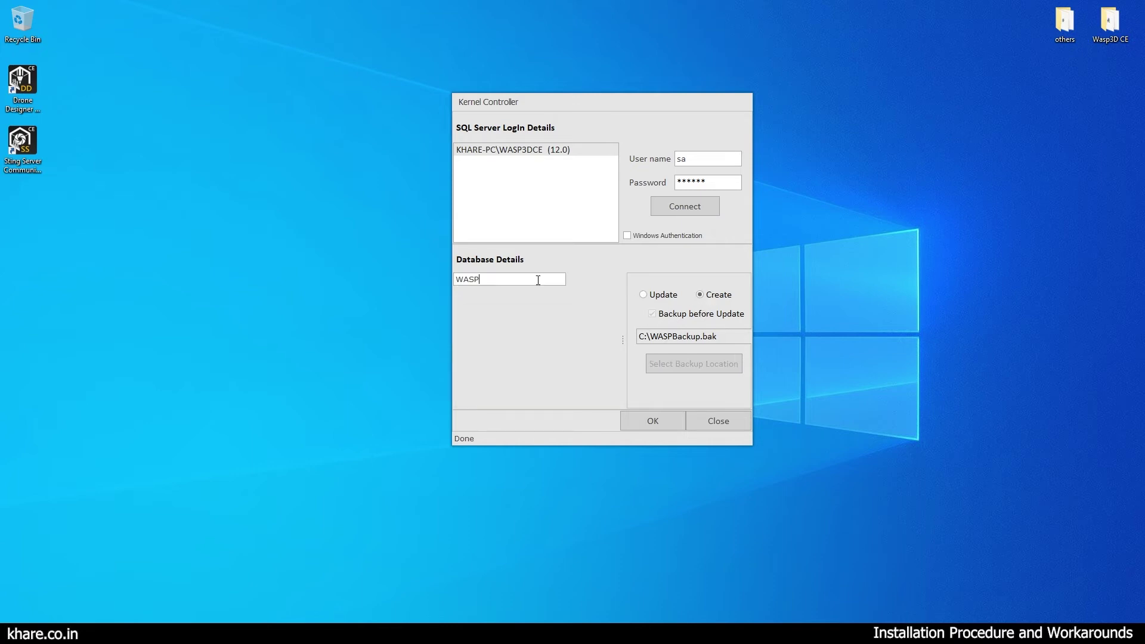
click(653, 421)
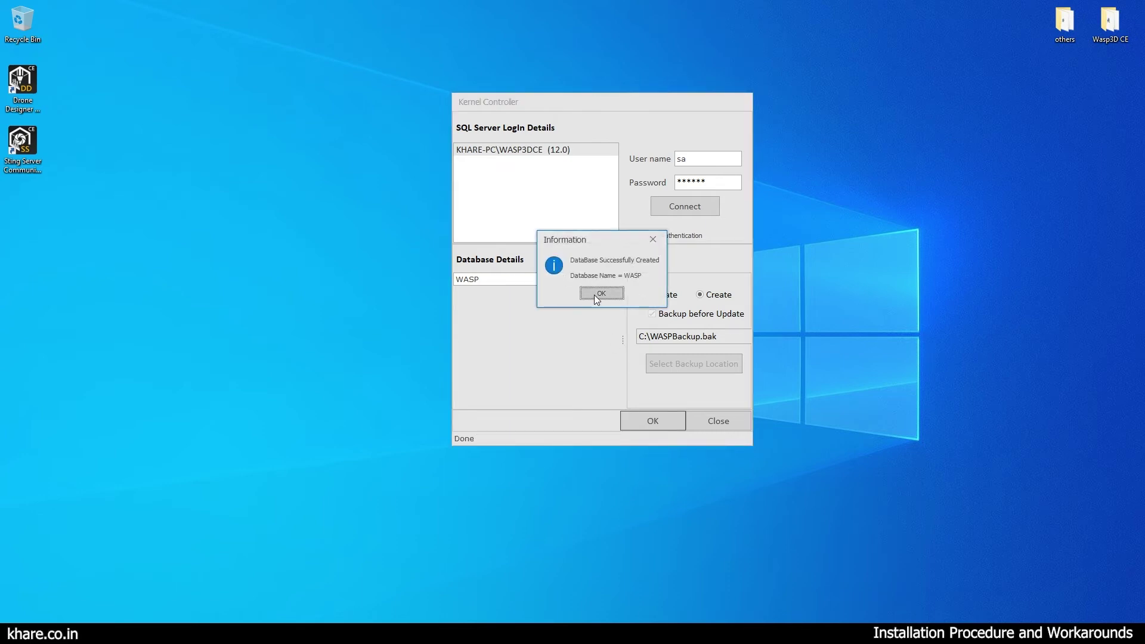
click(597, 294)
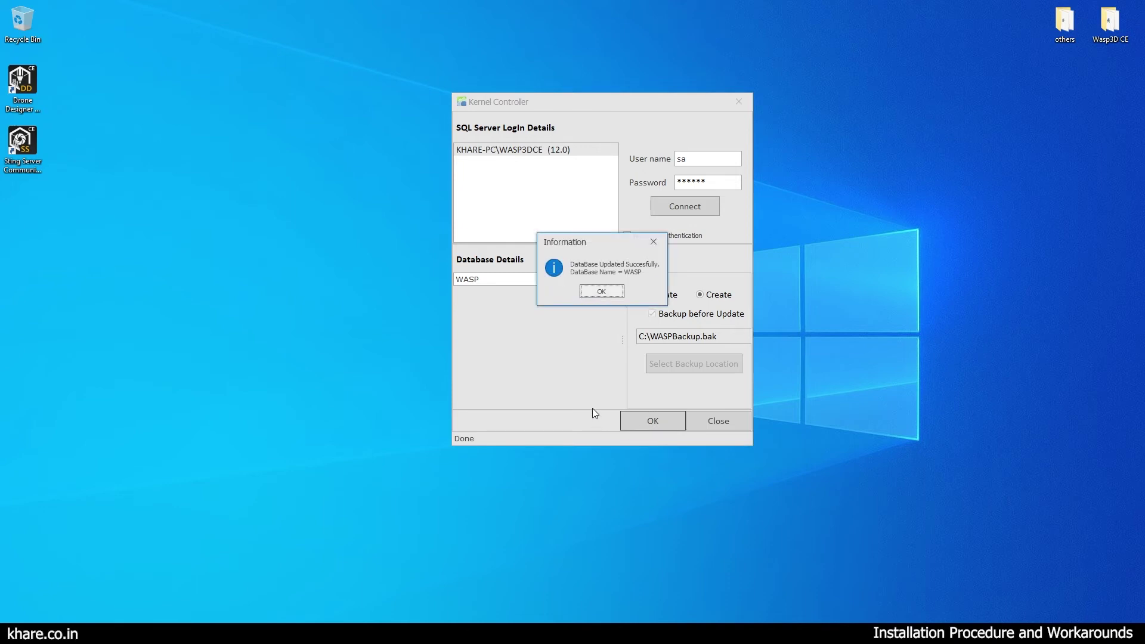
click(604, 293)
click(710, 418)
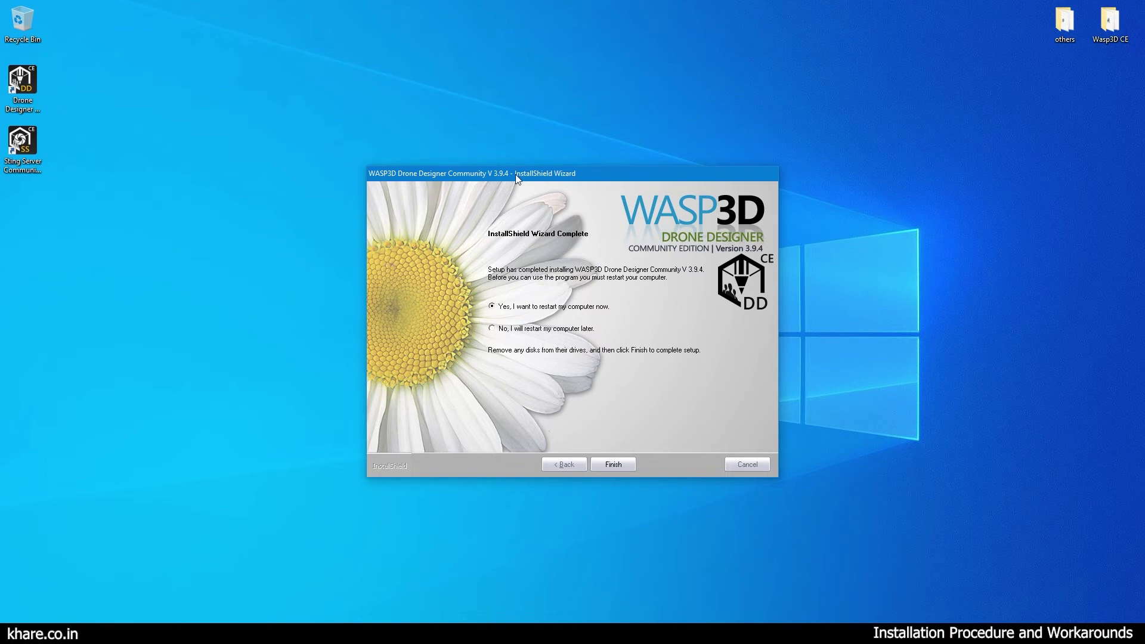
Finish and close the completed Drone Designer InstallShield wizard.
drag(516, 174, 484, 130)
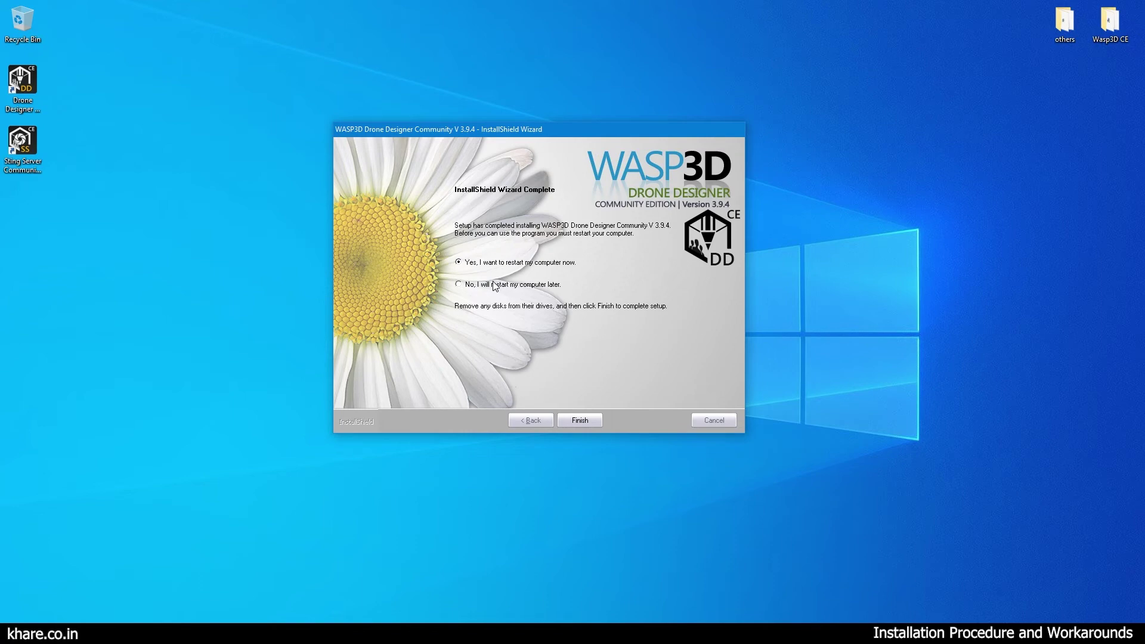
click(579, 420)
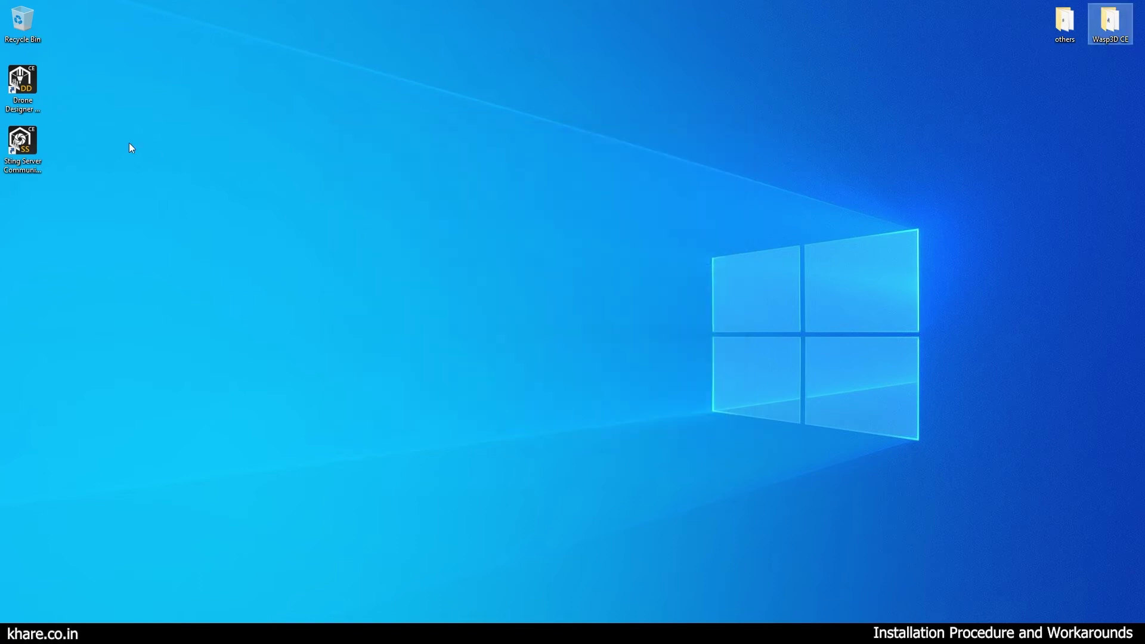
click(26, 82)
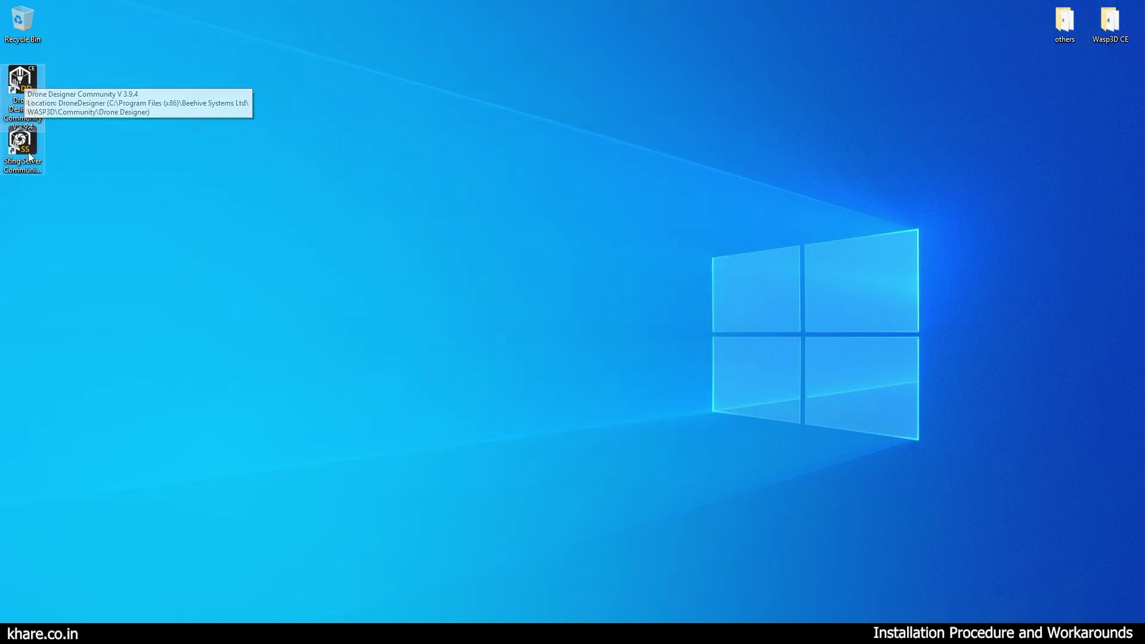
Launch Sting Server, quit it by confirming Yes, then start Drone Designer.
click(30, 161)
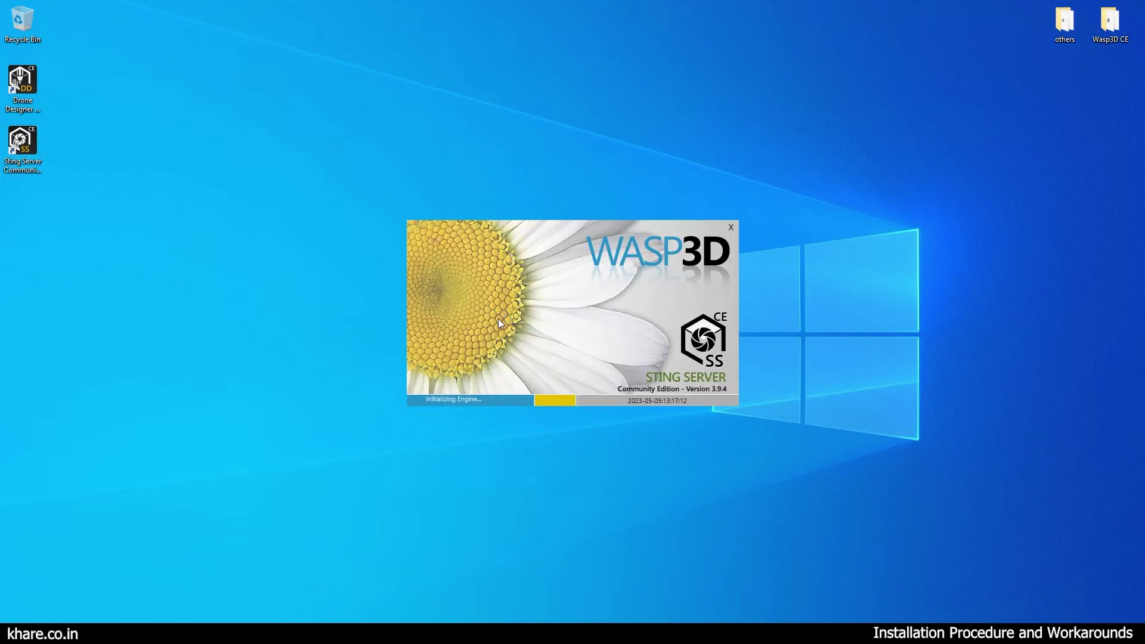
drag(483, 187, 431, 195)
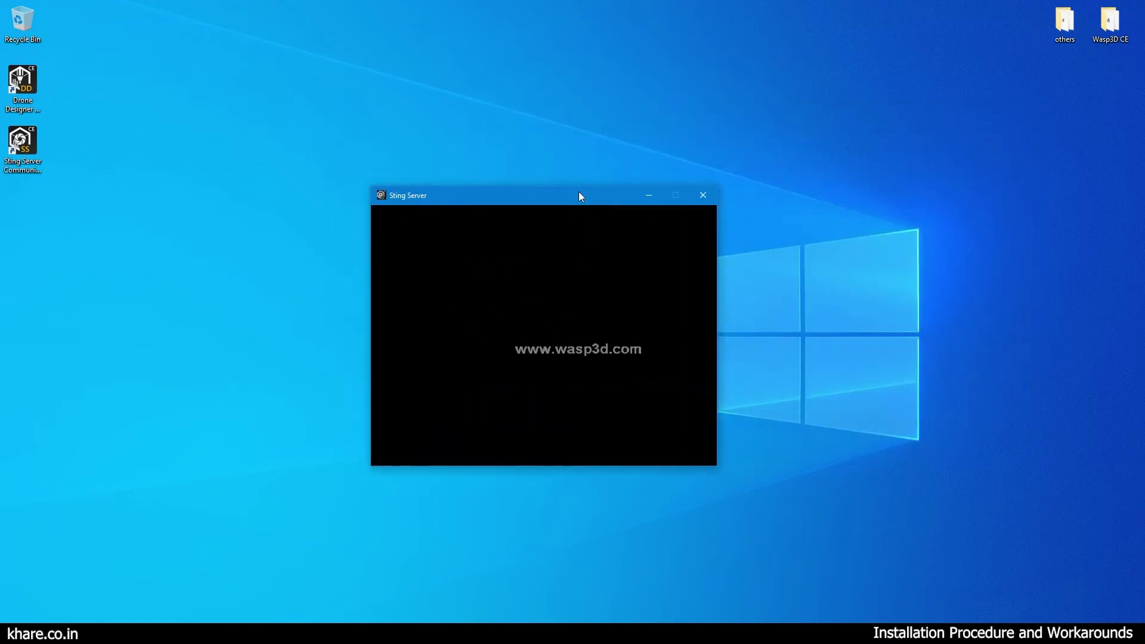
click(700, 196)
click(615, 373)
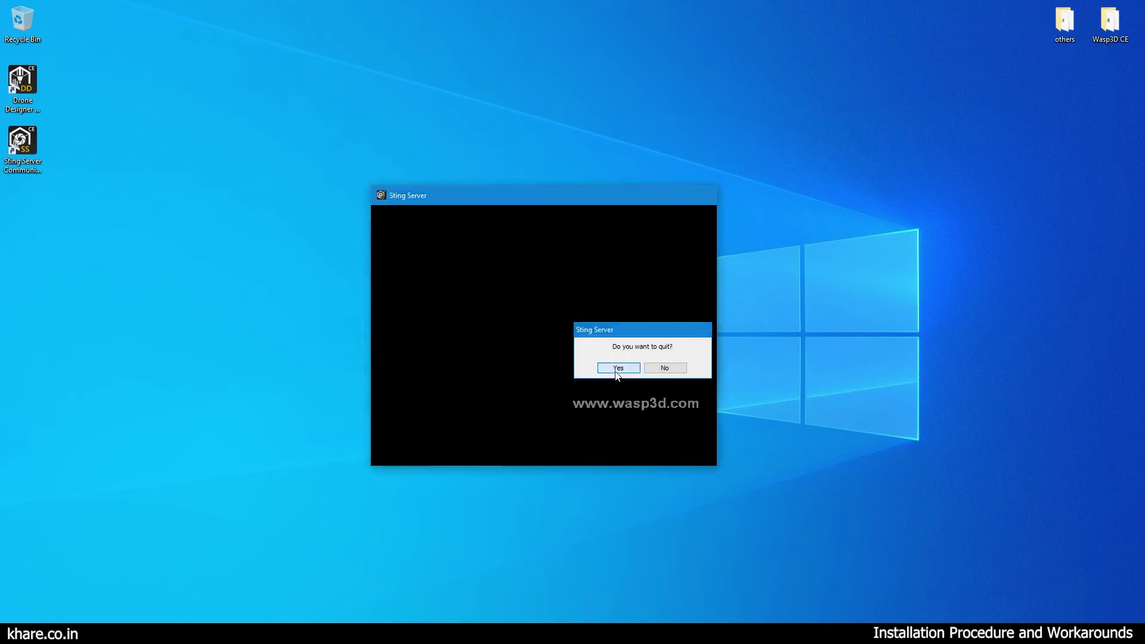
double_click(23, 84)
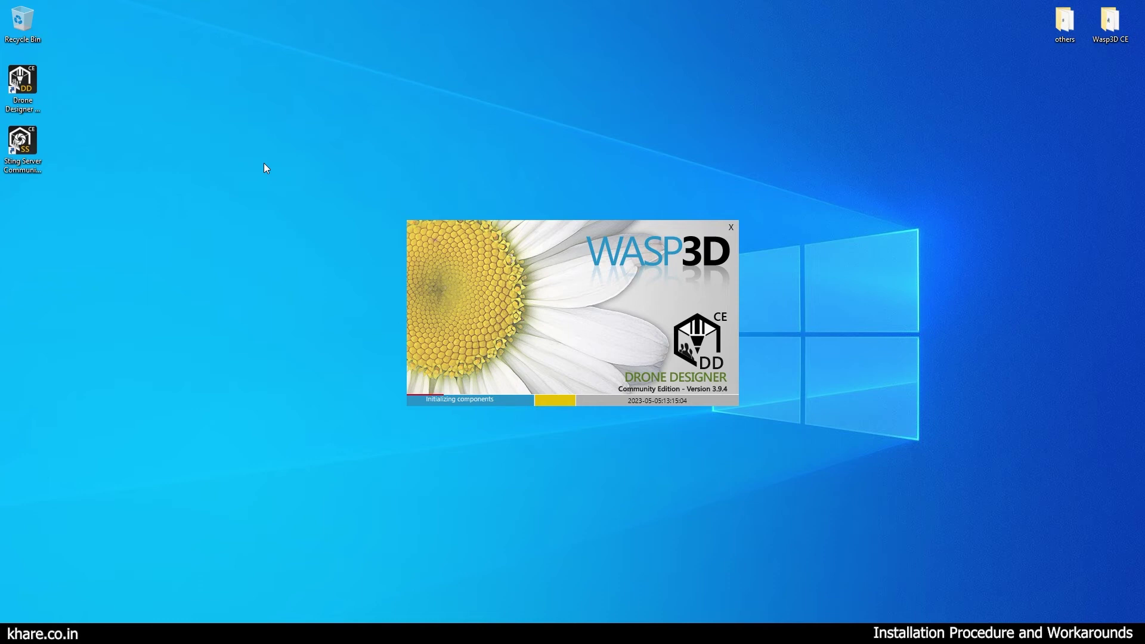
Allow Wasp3D Drone Designer through Windows Defender Firewall on private networks.
click(617, 421)
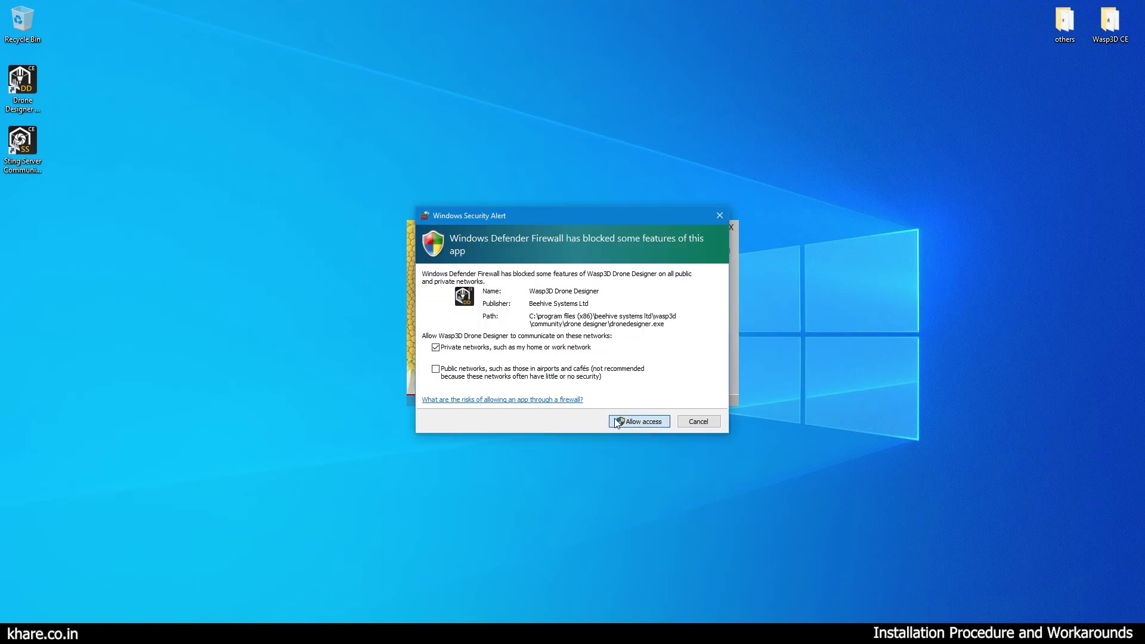
click(617, 421)
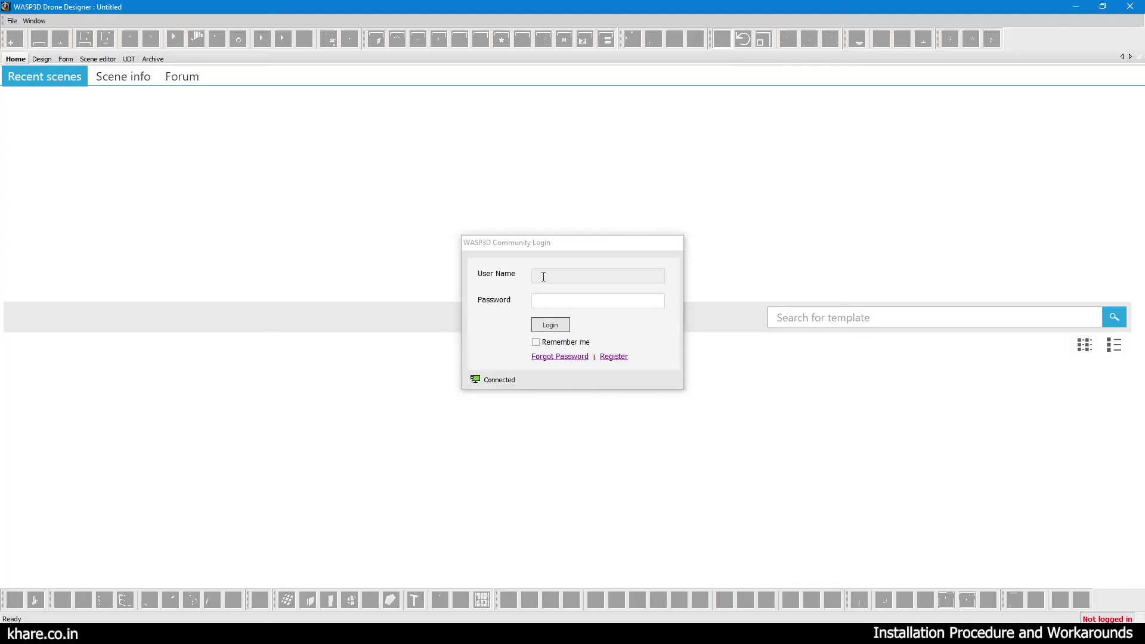
Enter the account user name and password in the community login dialog.
click(543, 276)
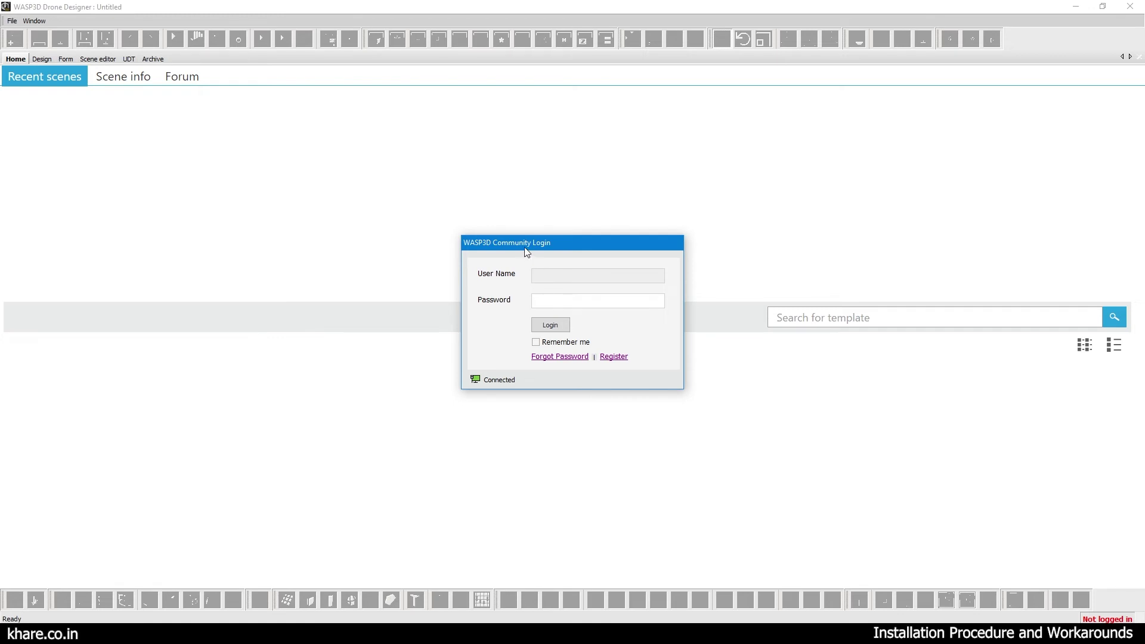
drag(527, 252, 404, 223)
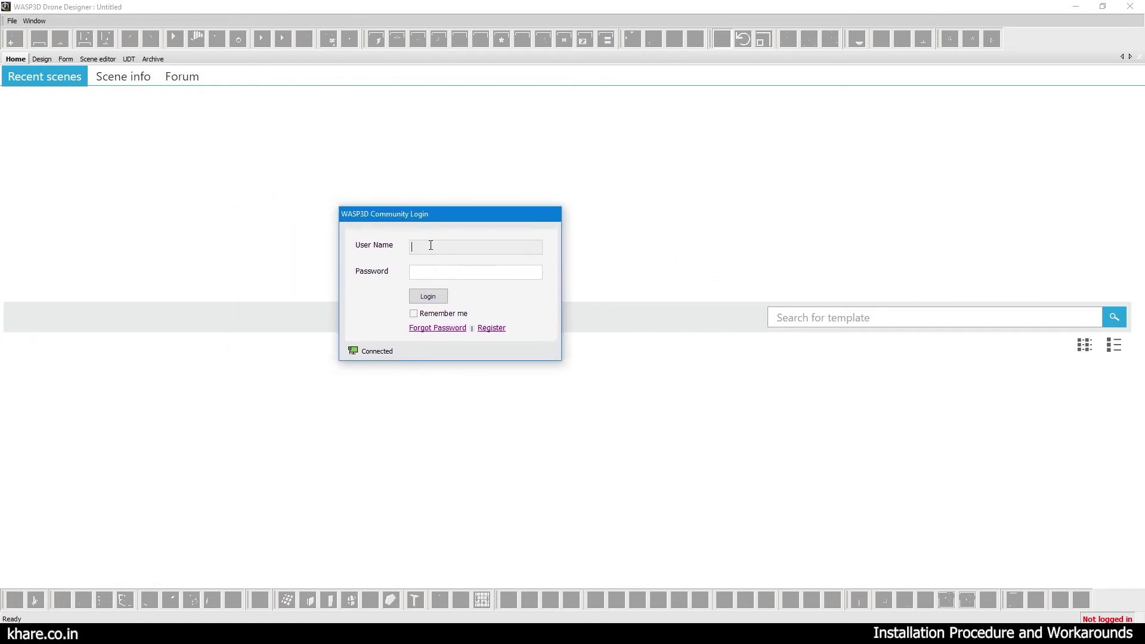
key(Tab)
text(************)
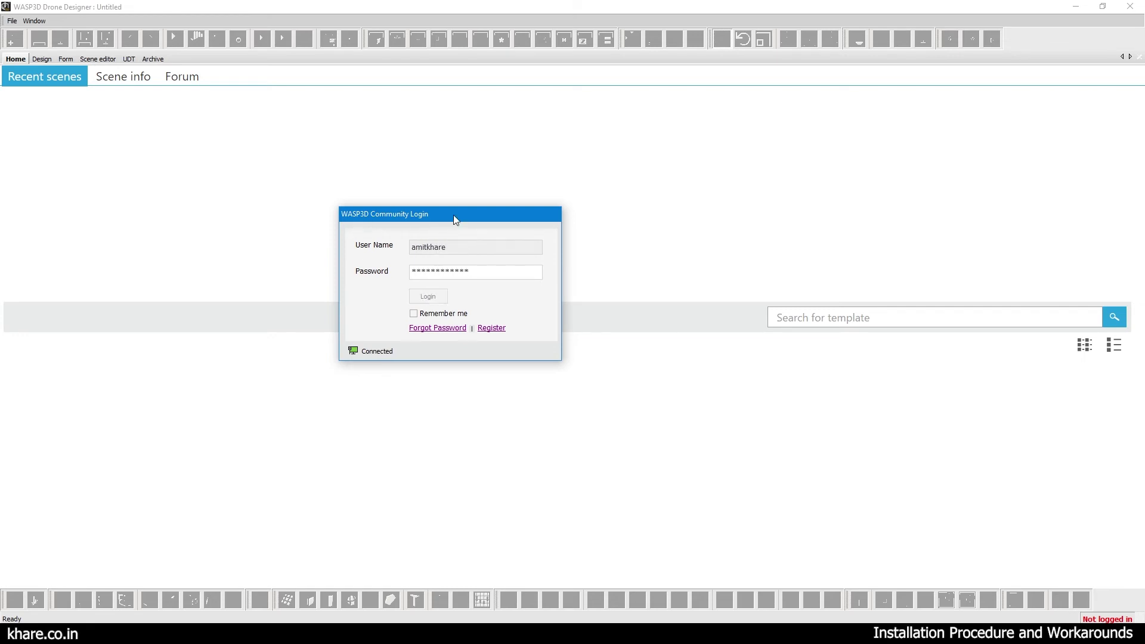
drag(453, 215, 570, 213)
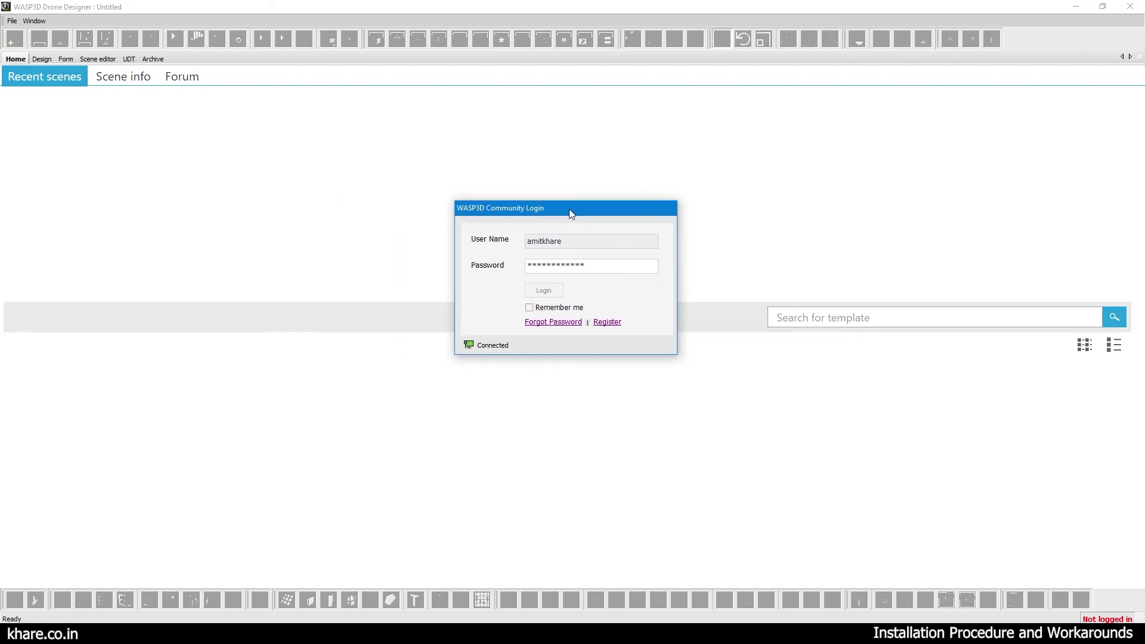
drag(546, 213, 590, 198)
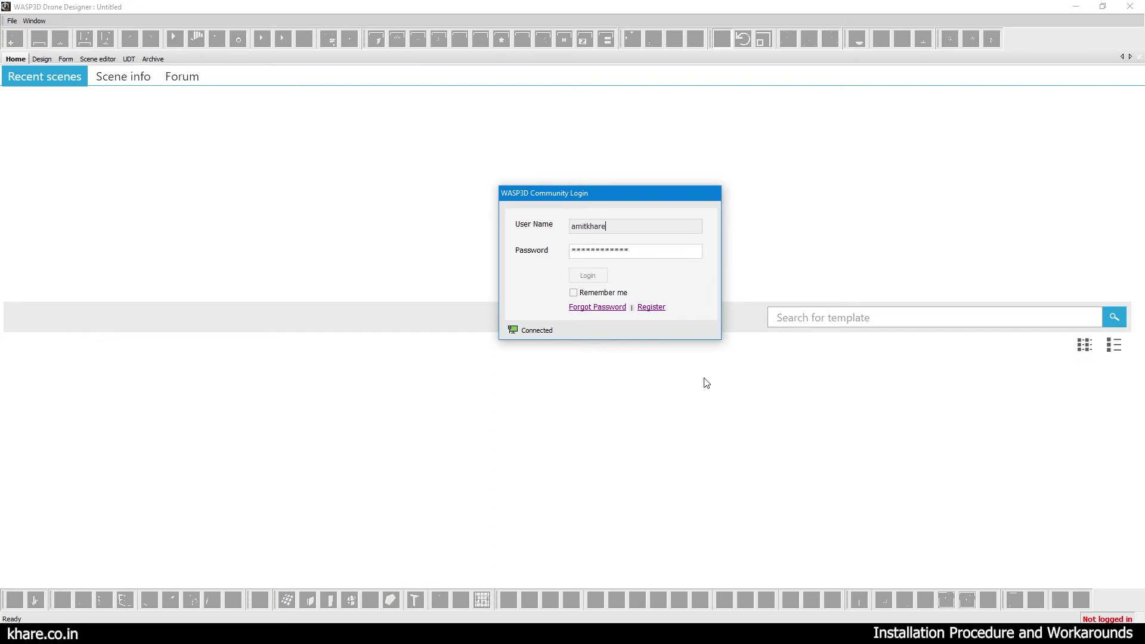
drag(563, 195, 494, 180)
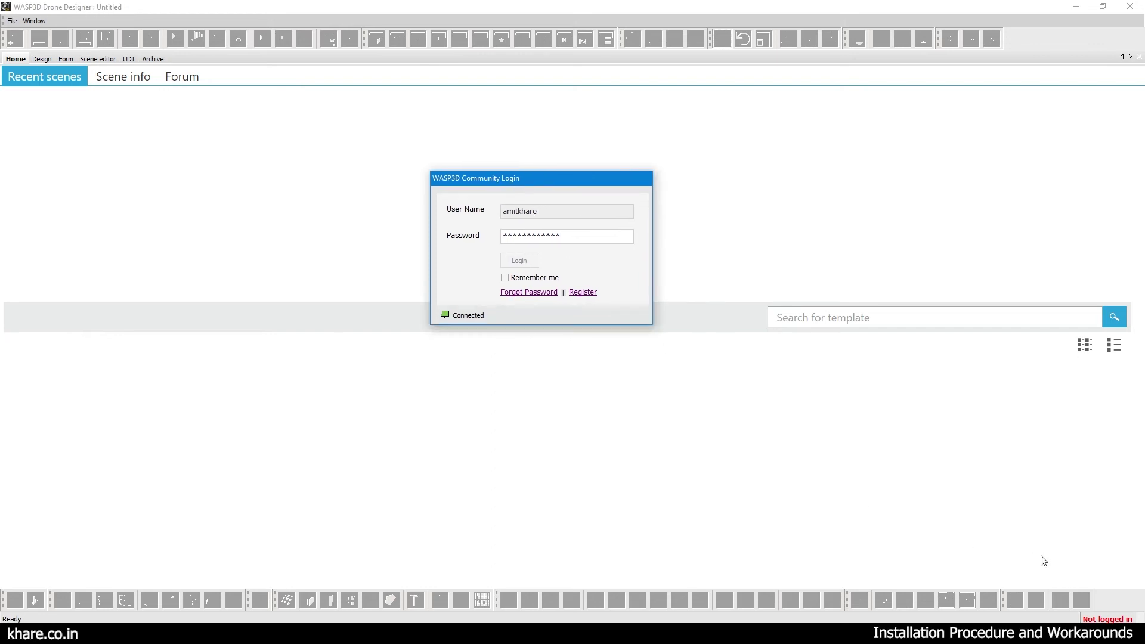
Disconnect the Wi-Fi from the tray, then cancel the login without signing in.
click(1046, 633)
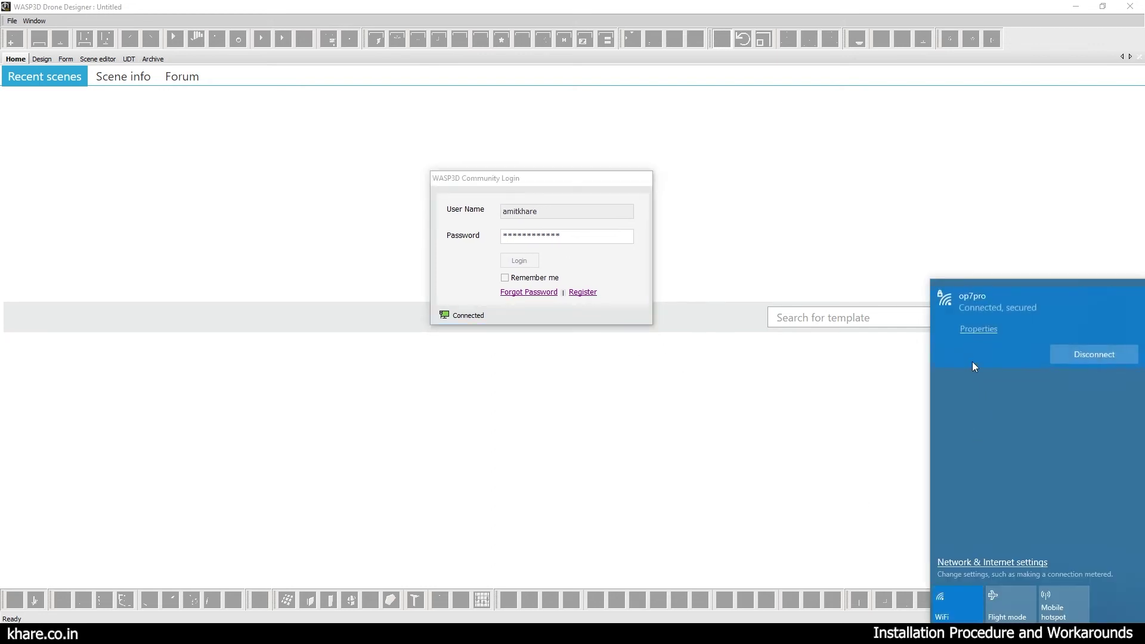
click(1069, 353)
drag(560, 184, 652, 175)
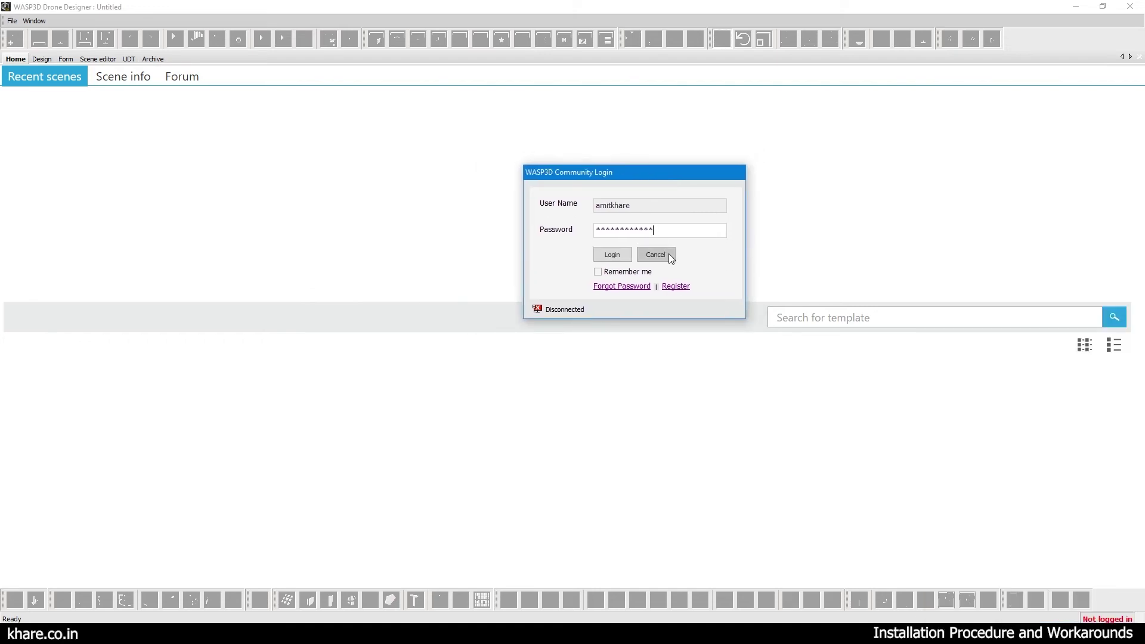
drag(642, 172, 528, 157)
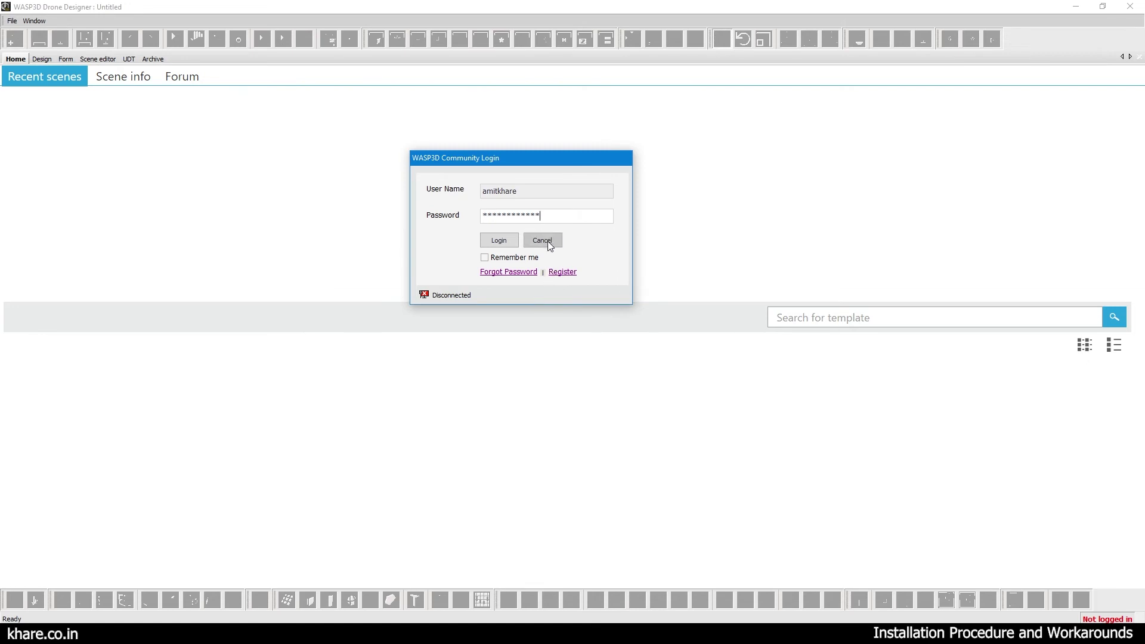
click(543, 241)
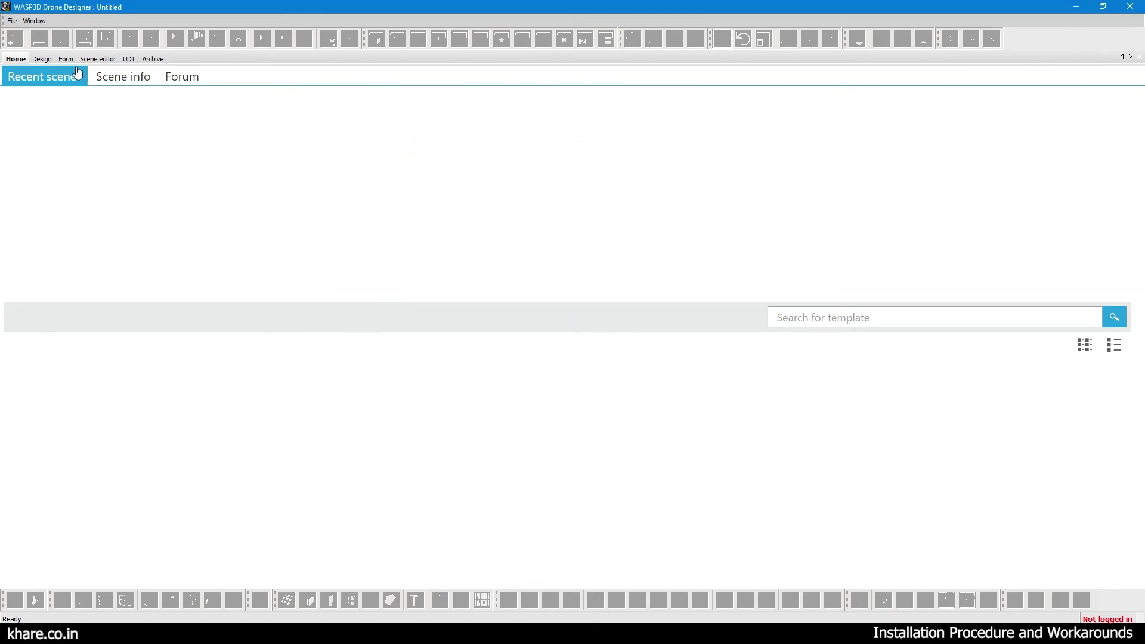
Check the Design and Scene editor tabs, then cancel File > Open > Open Template.
click(39, 59)
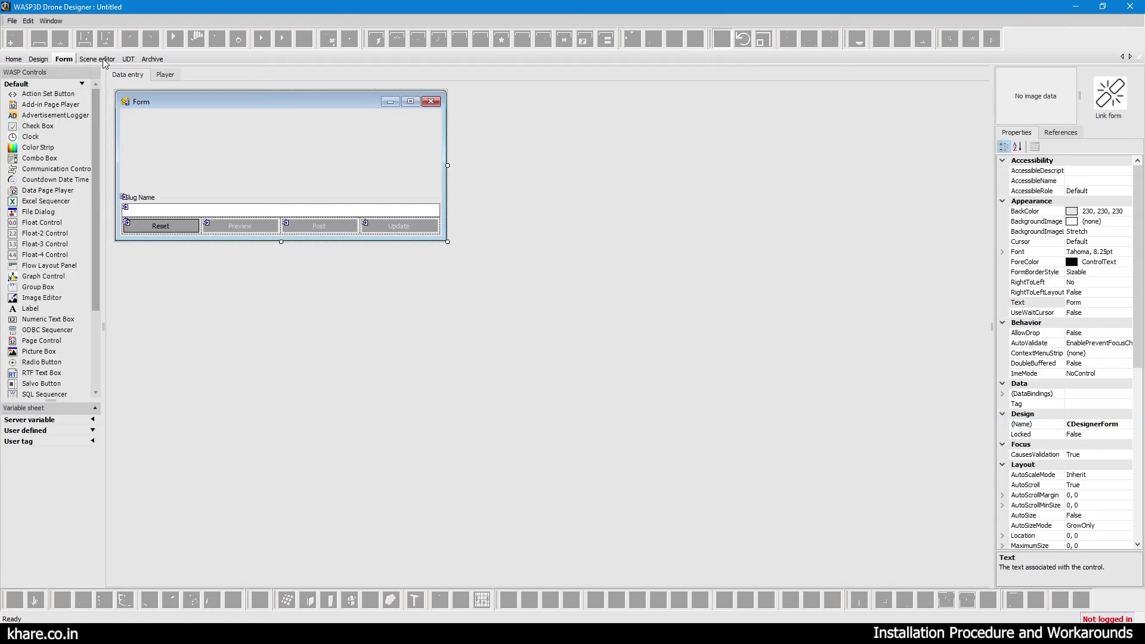
click(98, 58)
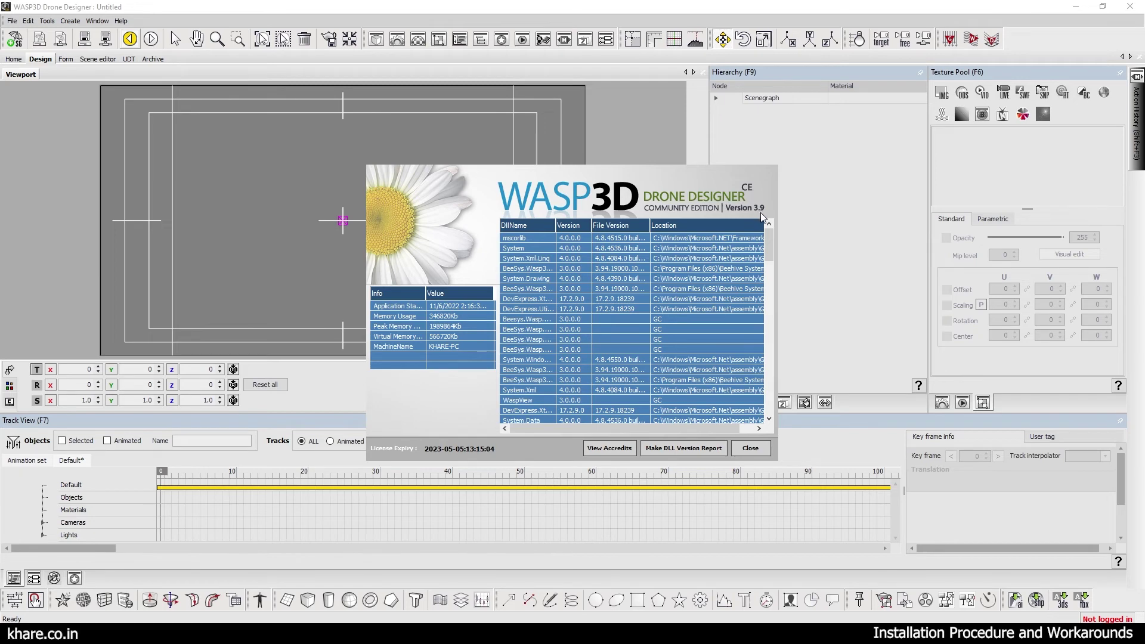
click(12, 20)
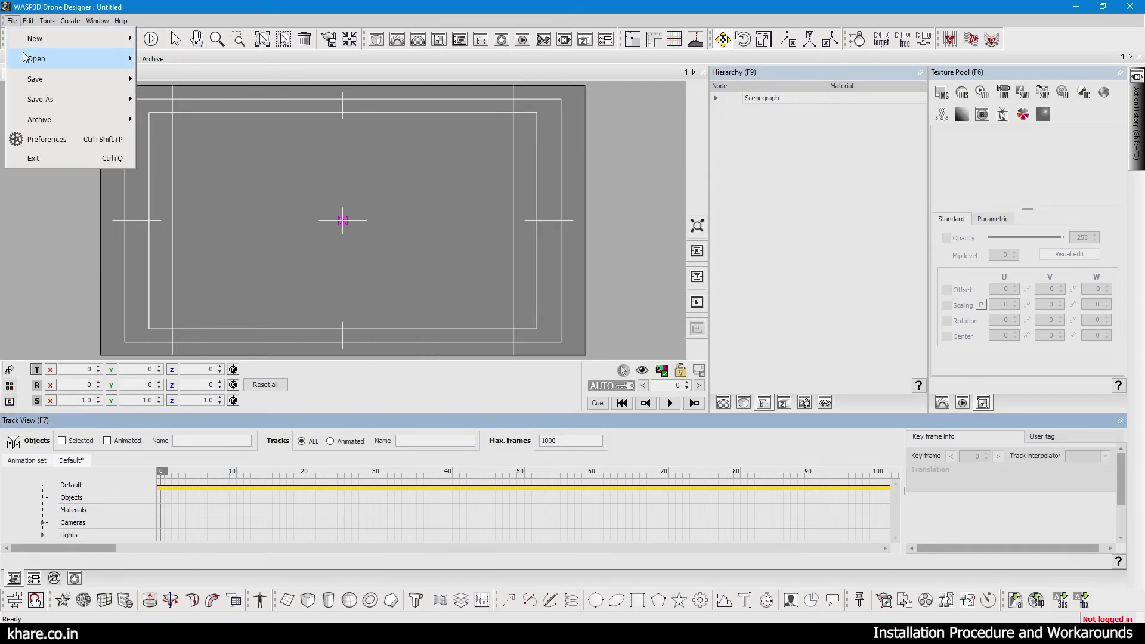
mouse_move(24, 57)
click(170, 70)
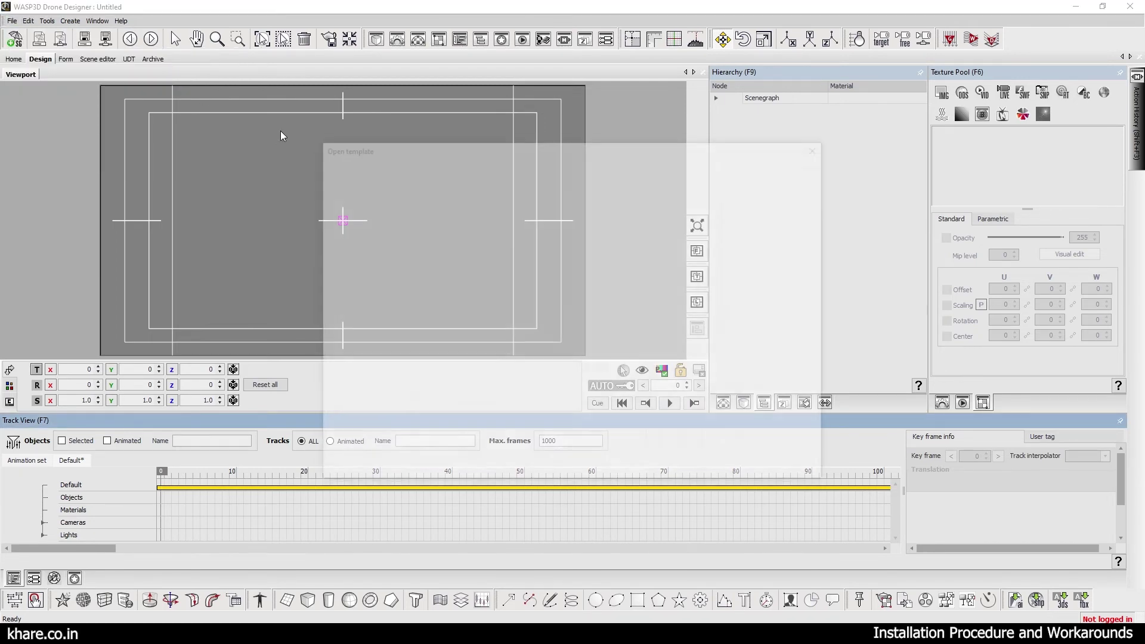
click(359, 199)
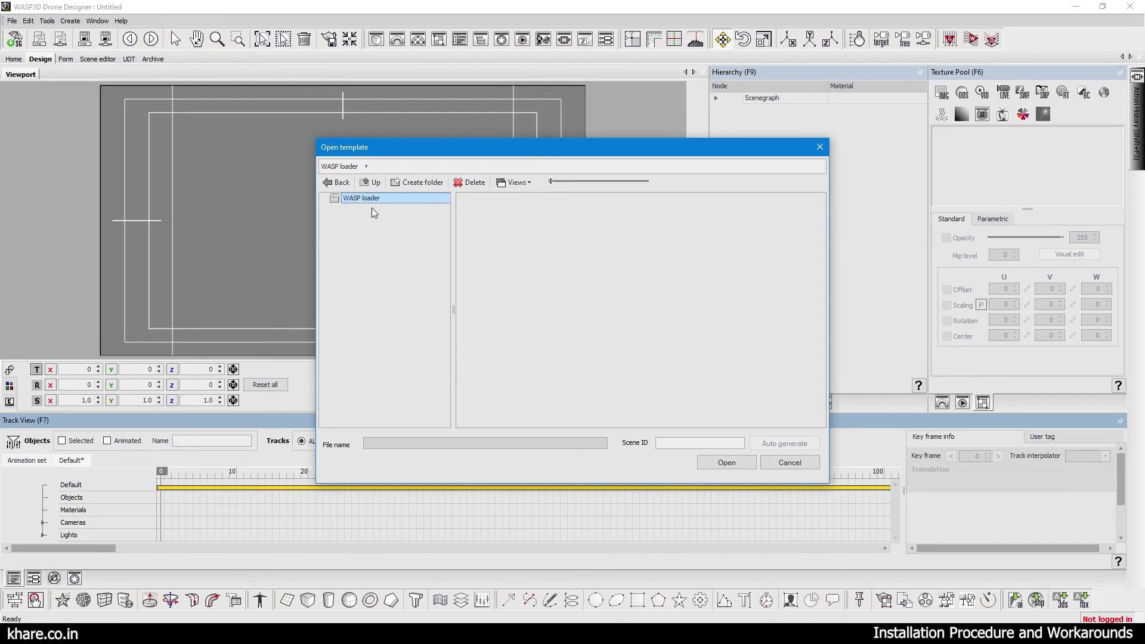
click(776, 464)
Switch through Form and Design tabs and view the empty material Library.
click(64, 59)
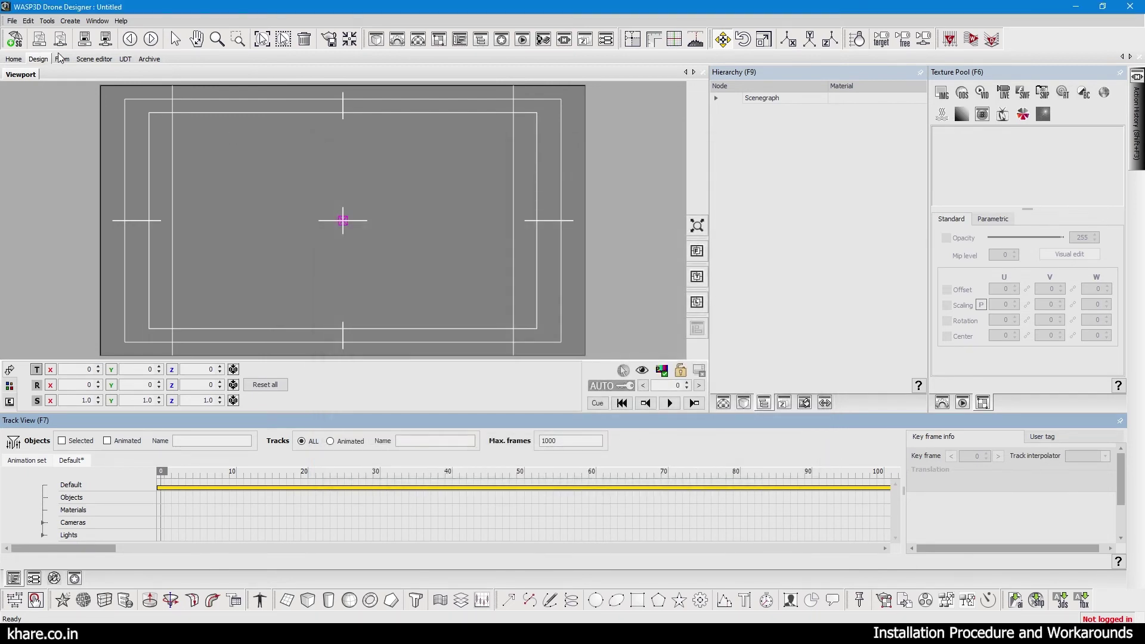
click(39, 59)
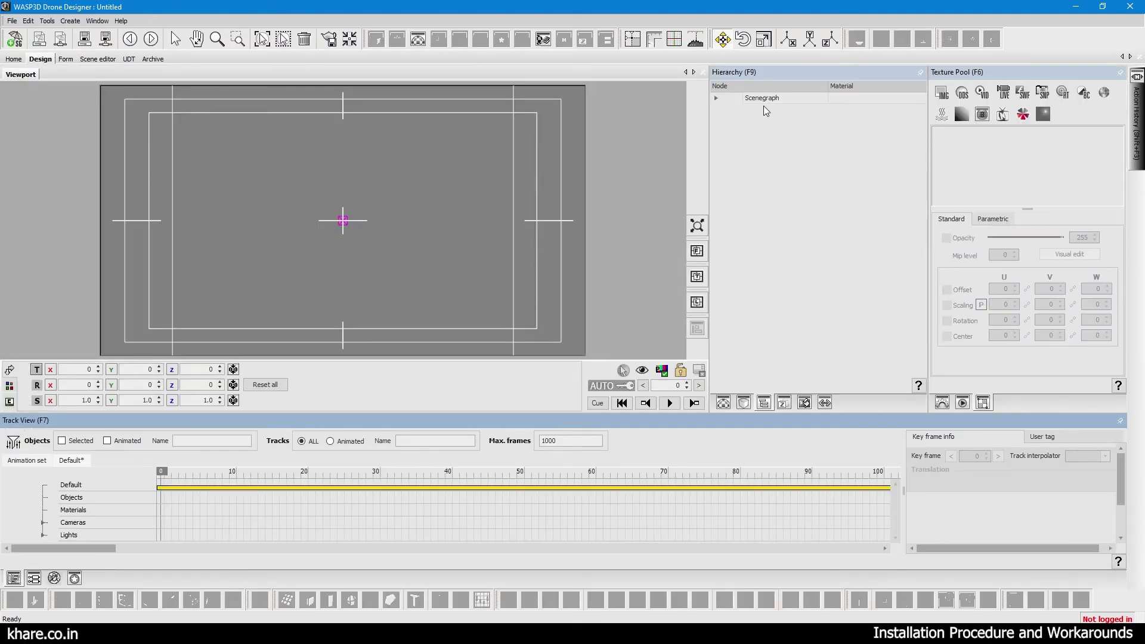
click(744, 403)
click(724, 403)
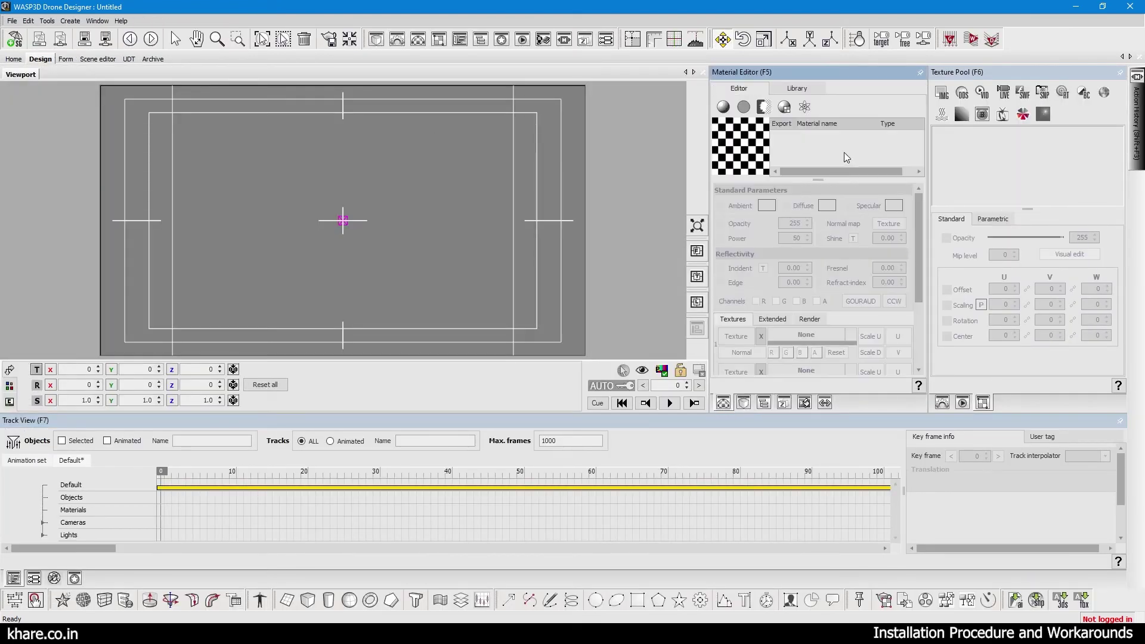
click(794, 85)
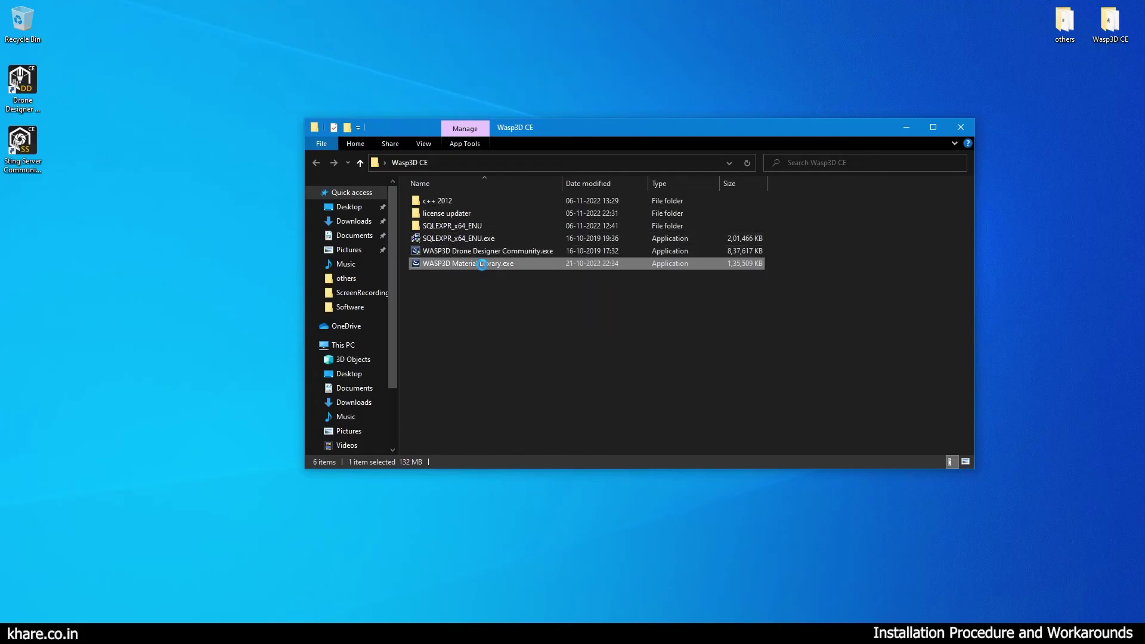
Run the Material Library installer as administrator and cancel it after the 'X: drive is not found' error.
right_click(482, 265)
click(520, 288)
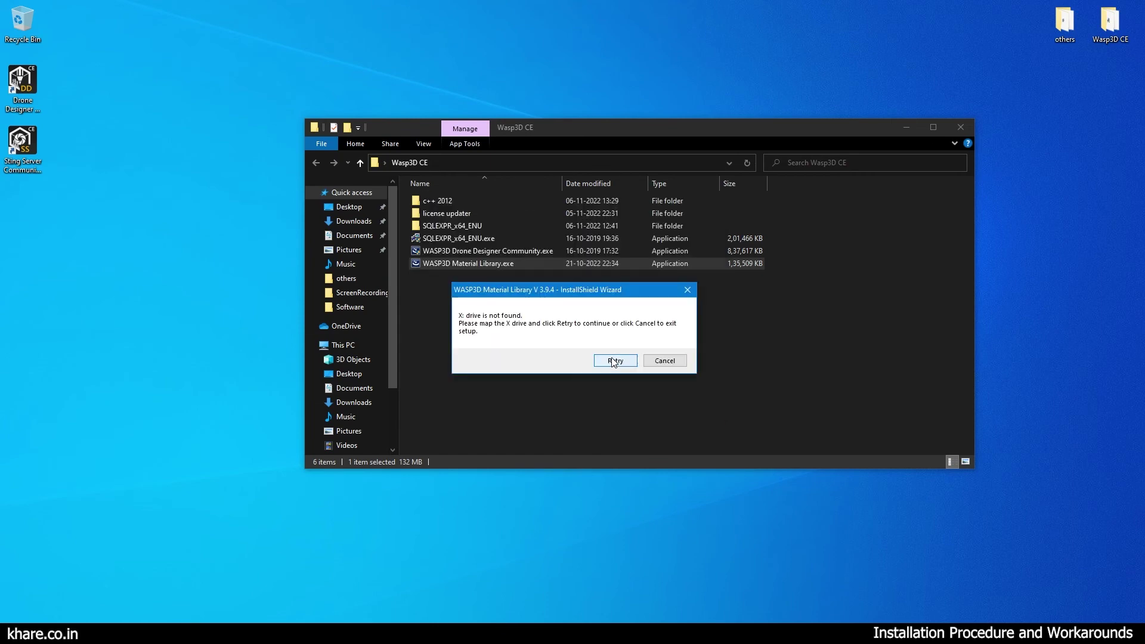
drag(516, 293, 588, 296)
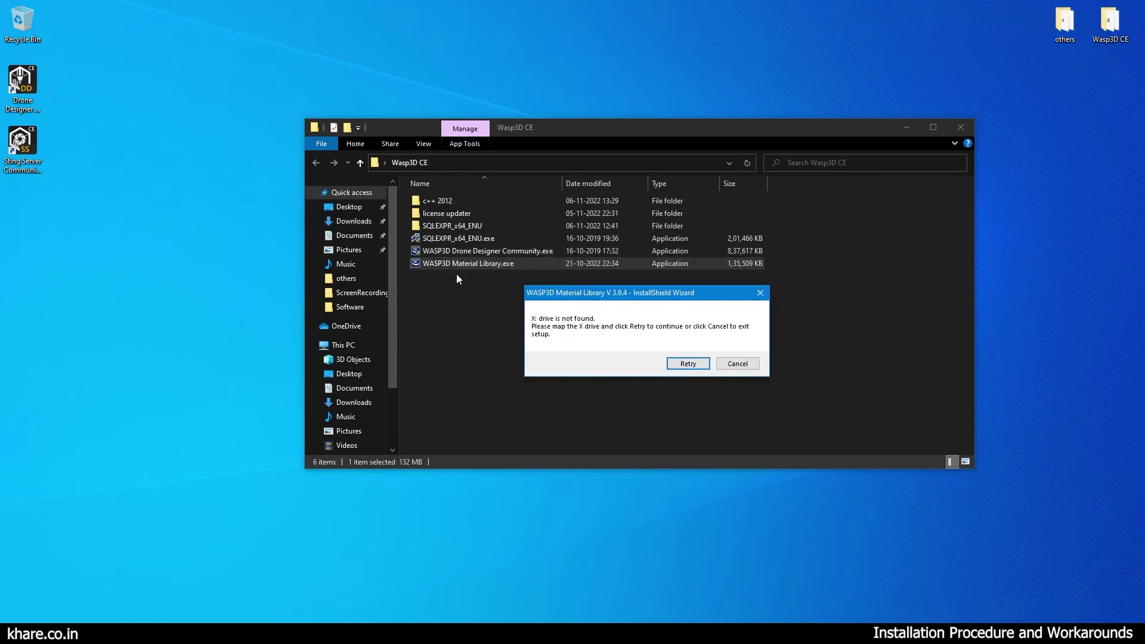
drag(597, 293, 636, 268)
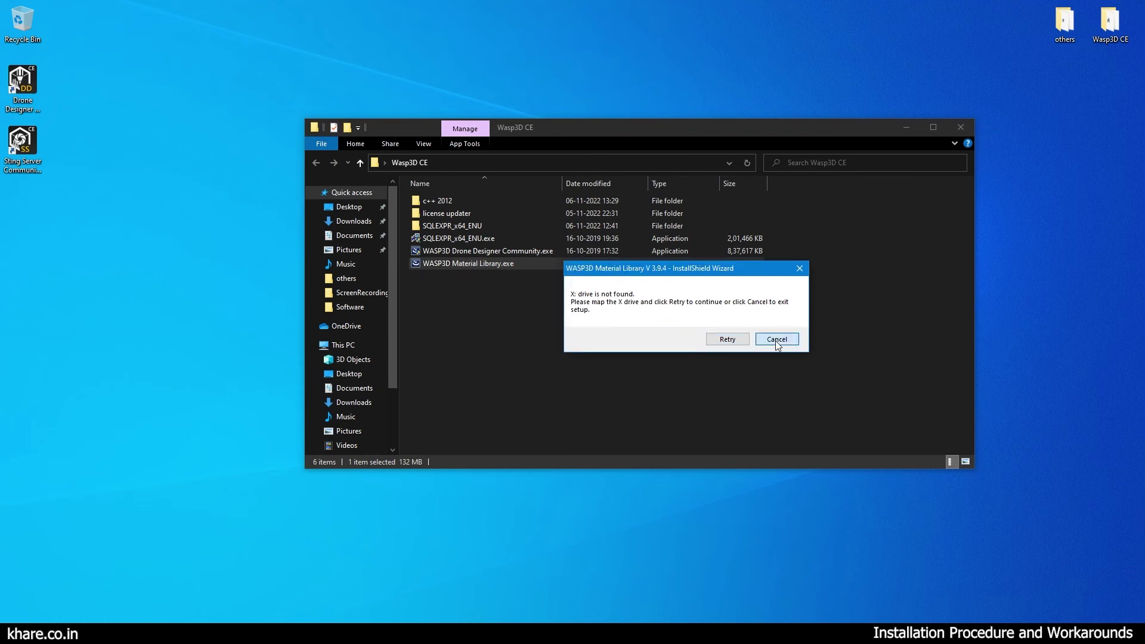
click(776, 341)
click(638, 421)
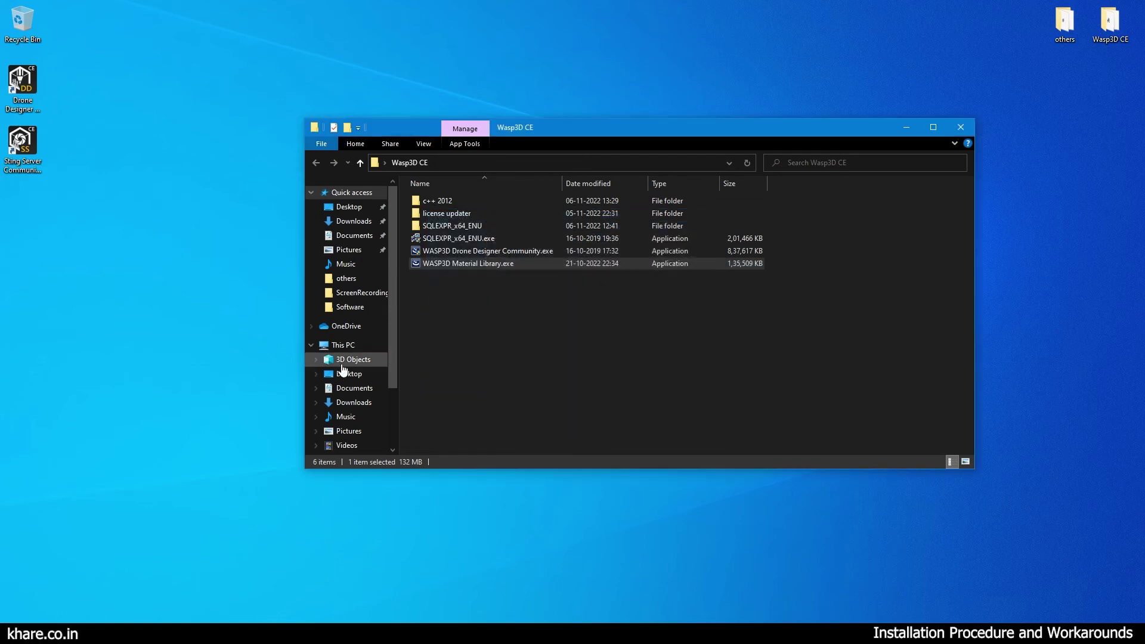
click(334, 346)
Maximize This PC and look through the ribbon for the network drive options.
right_click(643, 374)
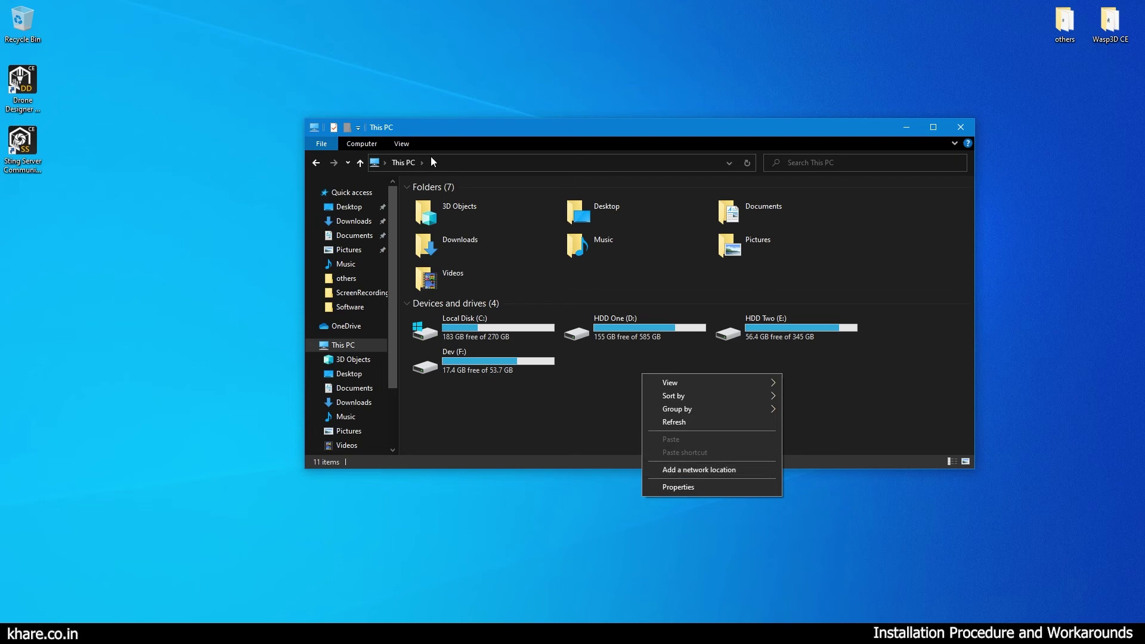
double_click(469, 128)
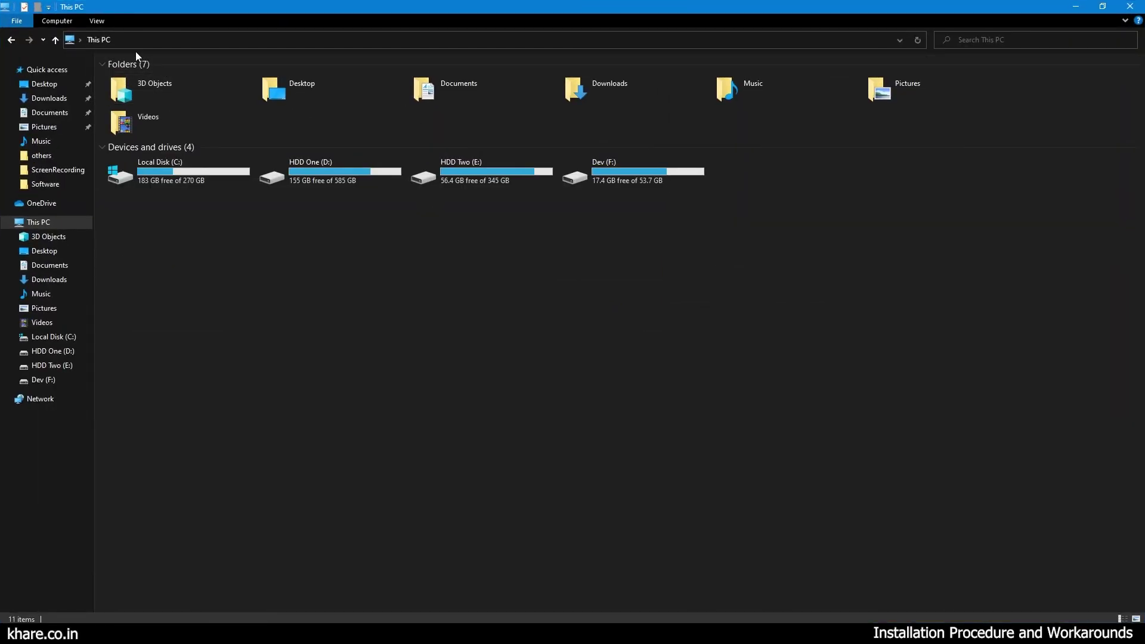
click(41, 40)
click(42, 41)
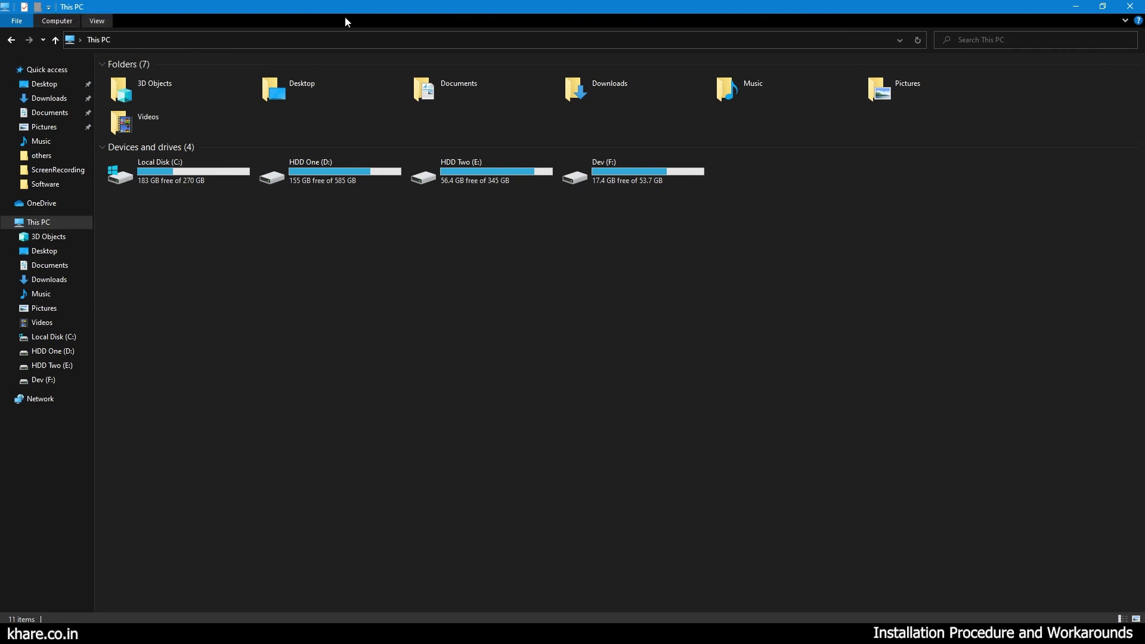
click(96, 21)
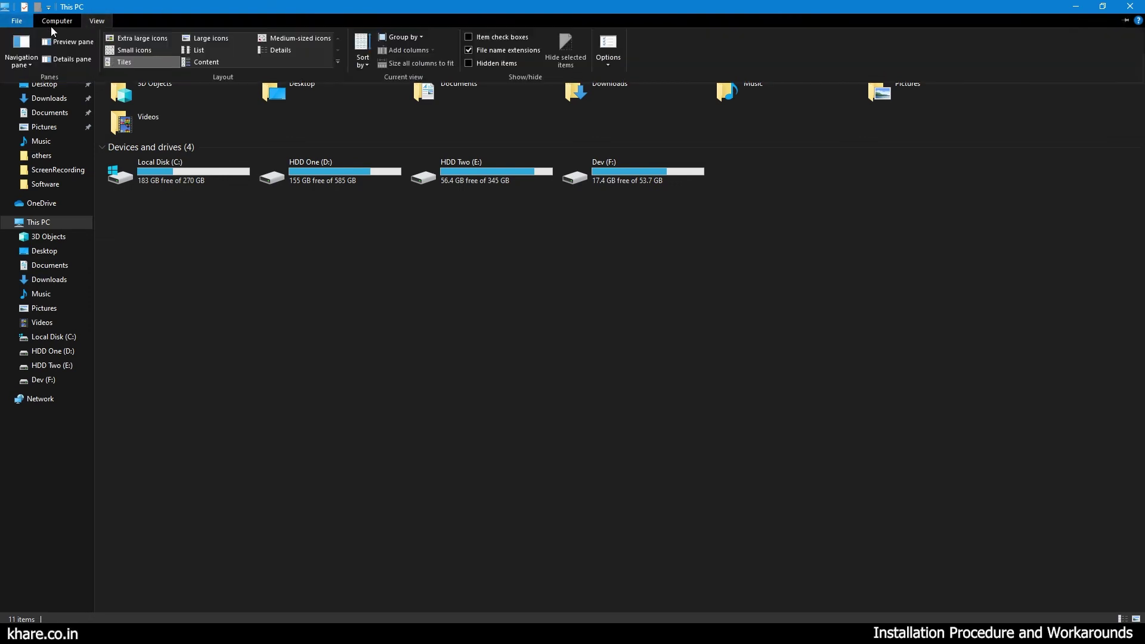
click(18, 21)
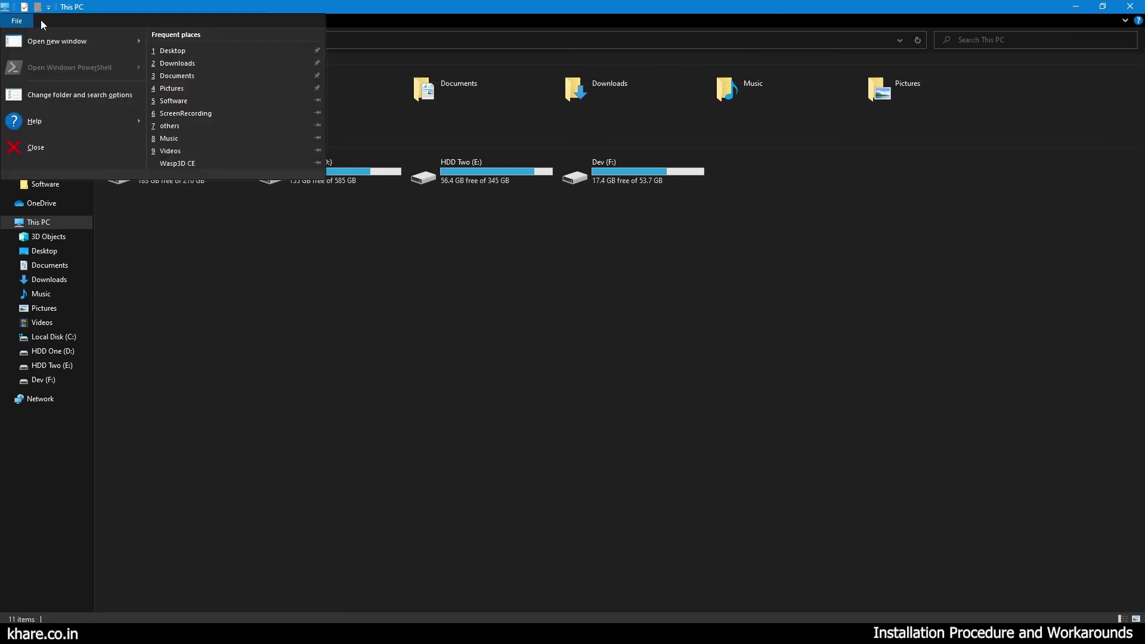
click(56, 22)
click(57, 22)
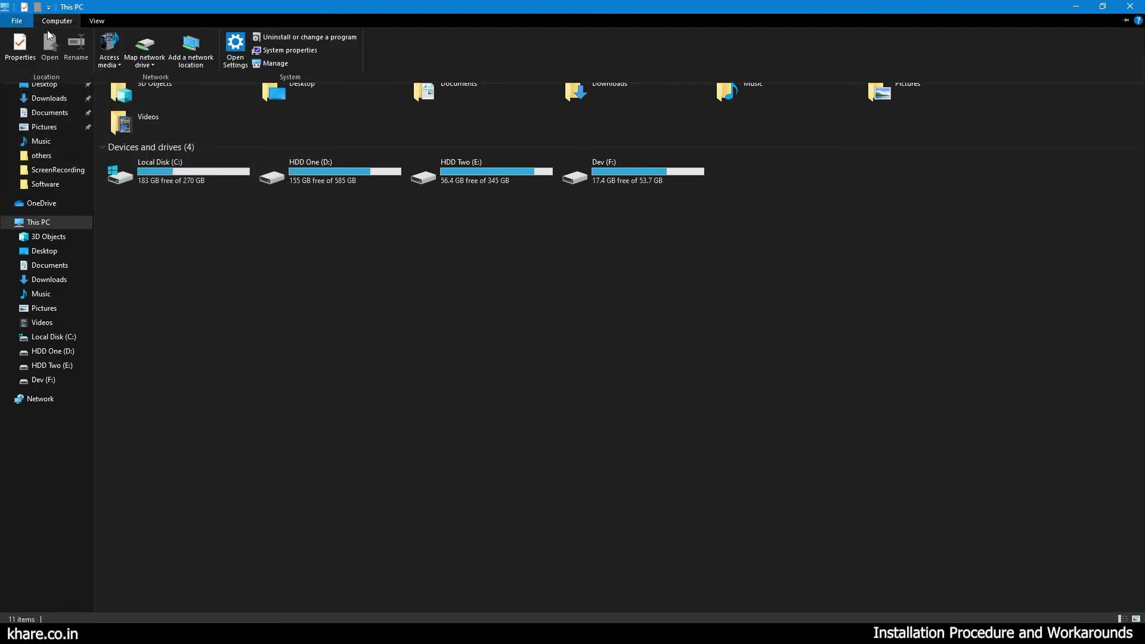
Start Map network drive, browse Network, and dismiss the network discovery off warning.
click(152, 47)
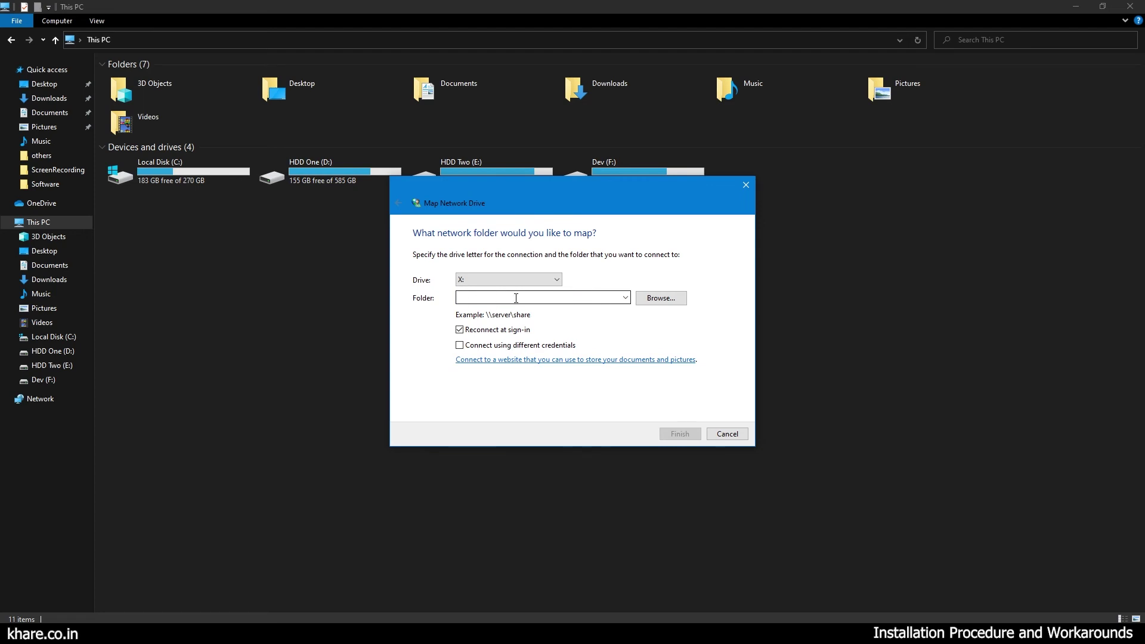
click(650, 298)
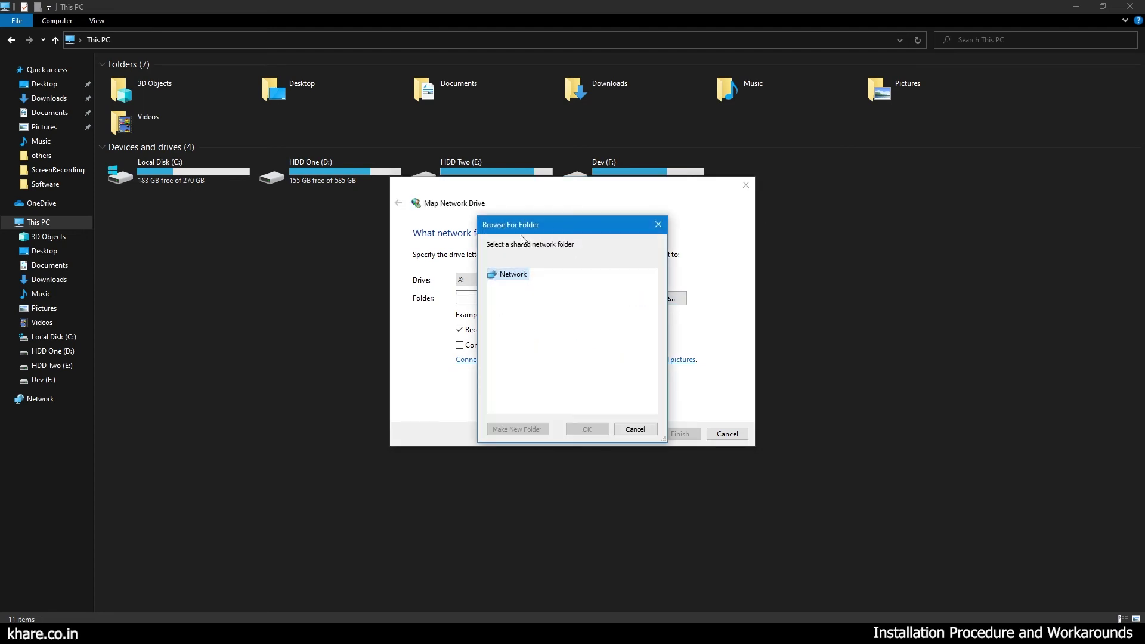
double_click(504, 274)
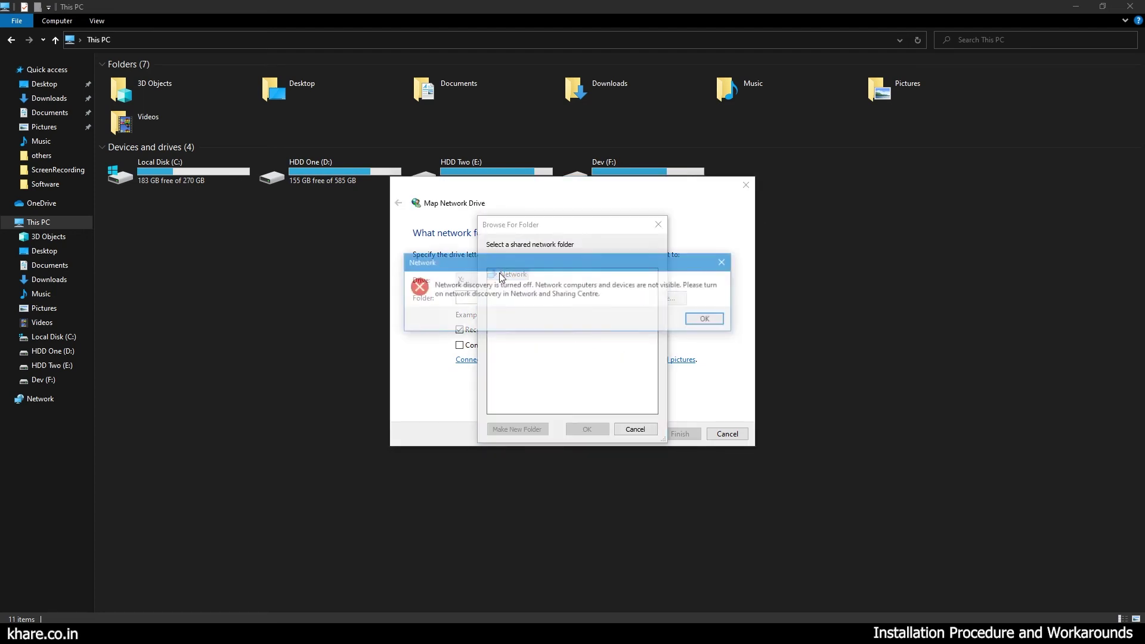
click(708, 320)
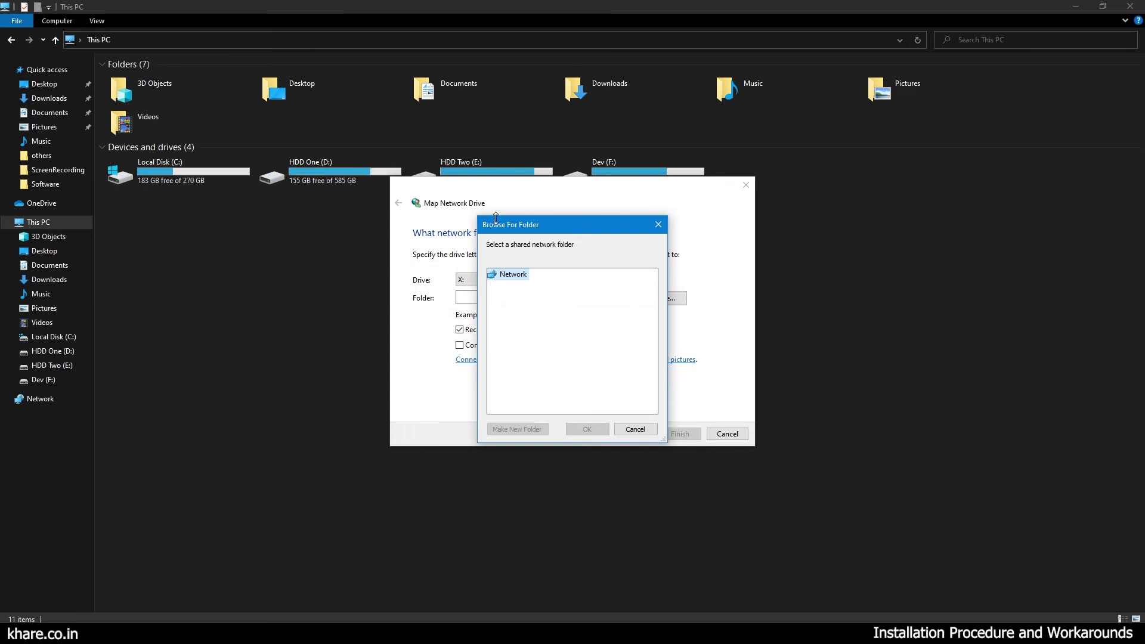
drag(499, 227, 554, 205)
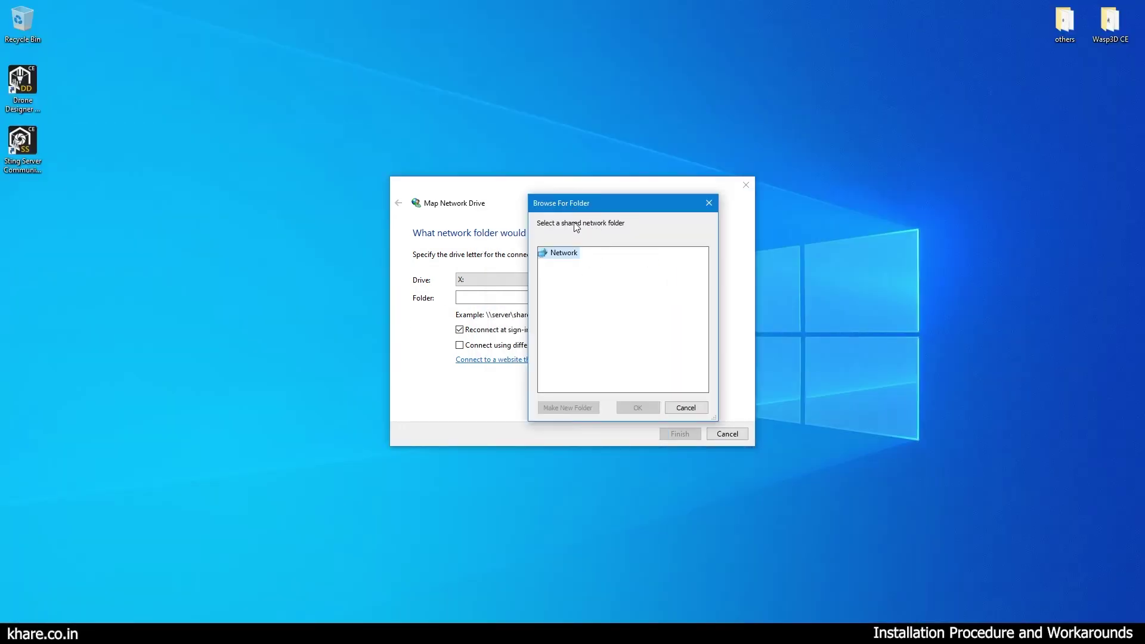
Dismiss the desktop menu and bring the This PC window back.
right_click(26, 220)
click(66, 576)
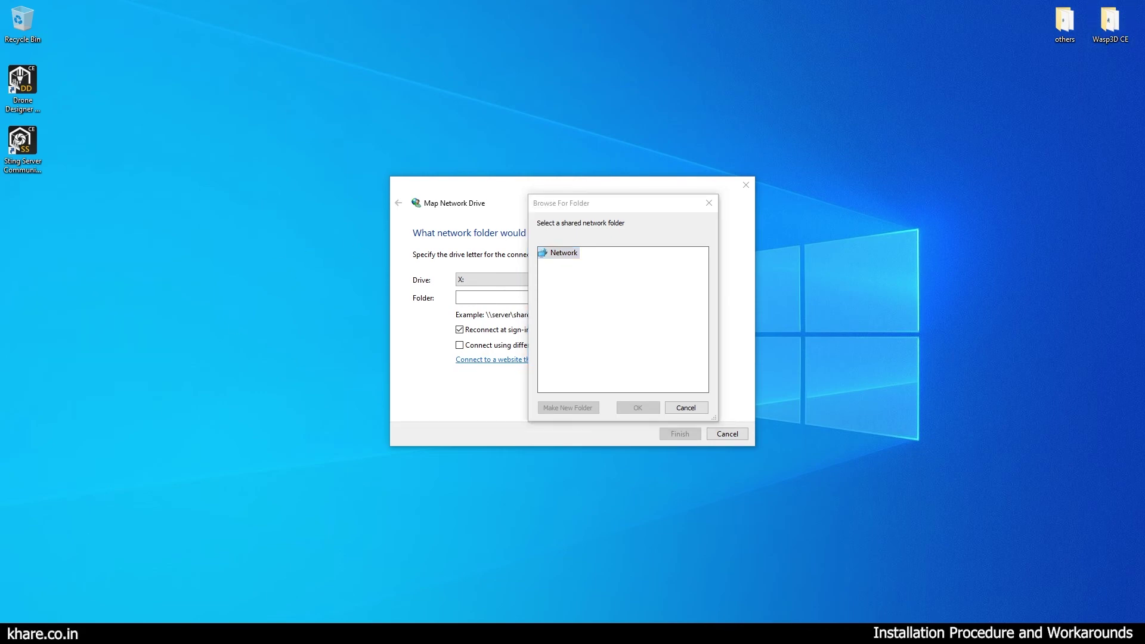
click(73, 602)
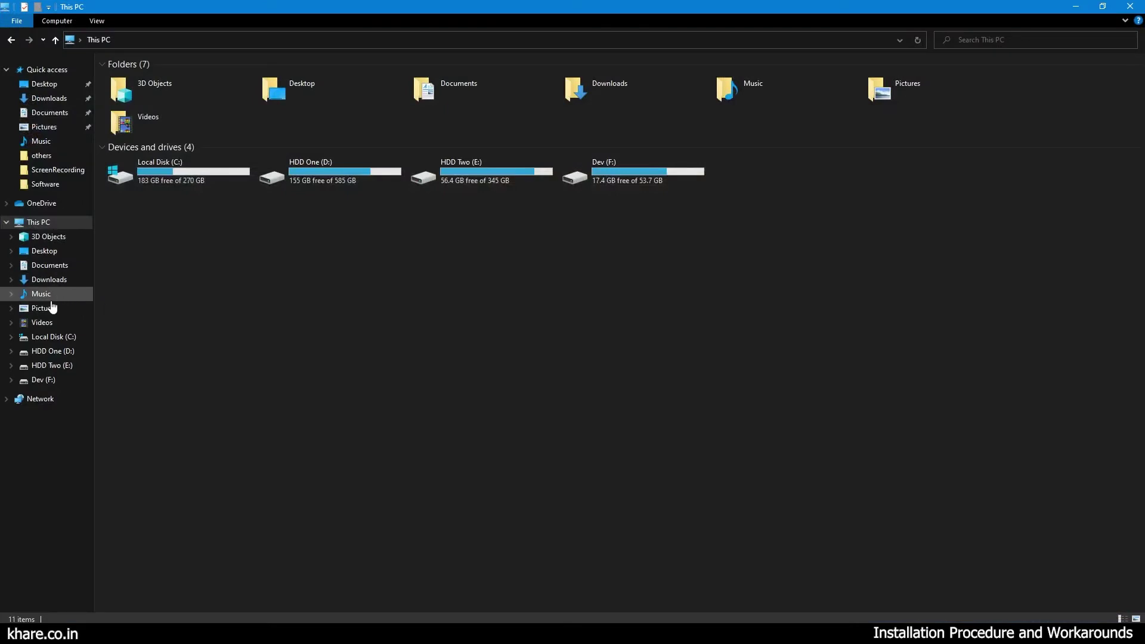
Open Local Disk (C:) from This PC.
click(154, 169)
double_click(153, 169)
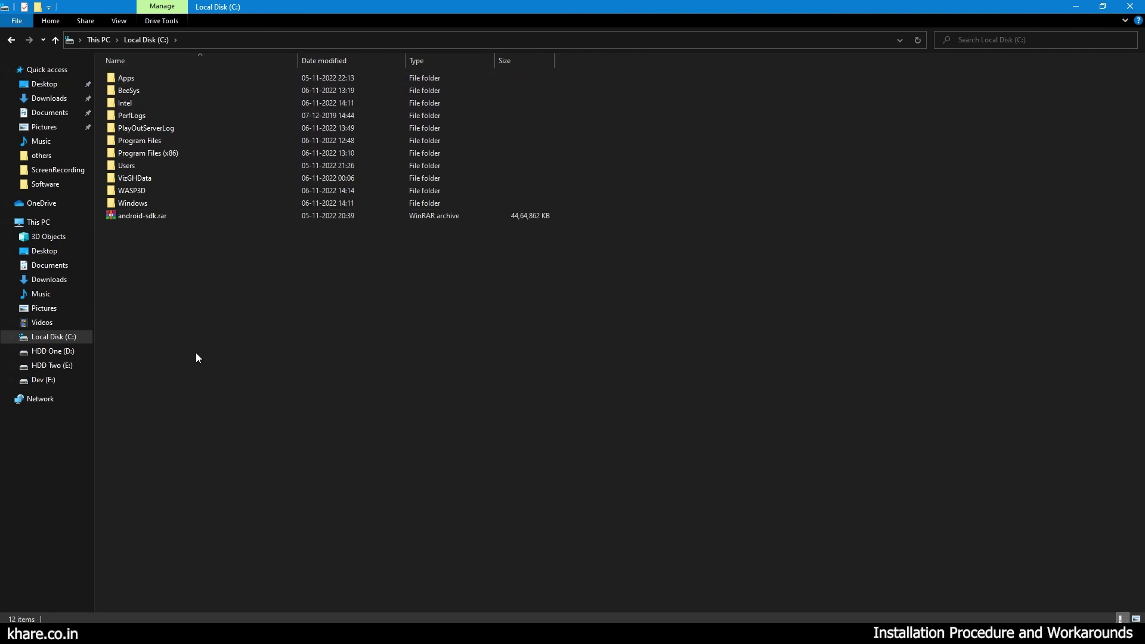
click(32, 222)
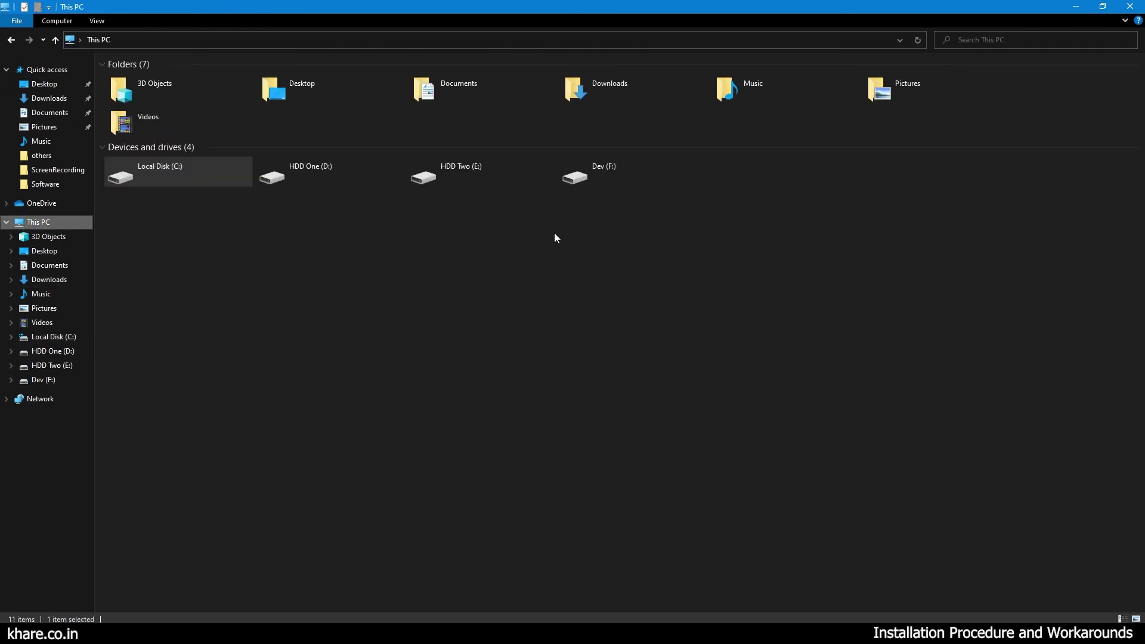
double_click(177, 185)
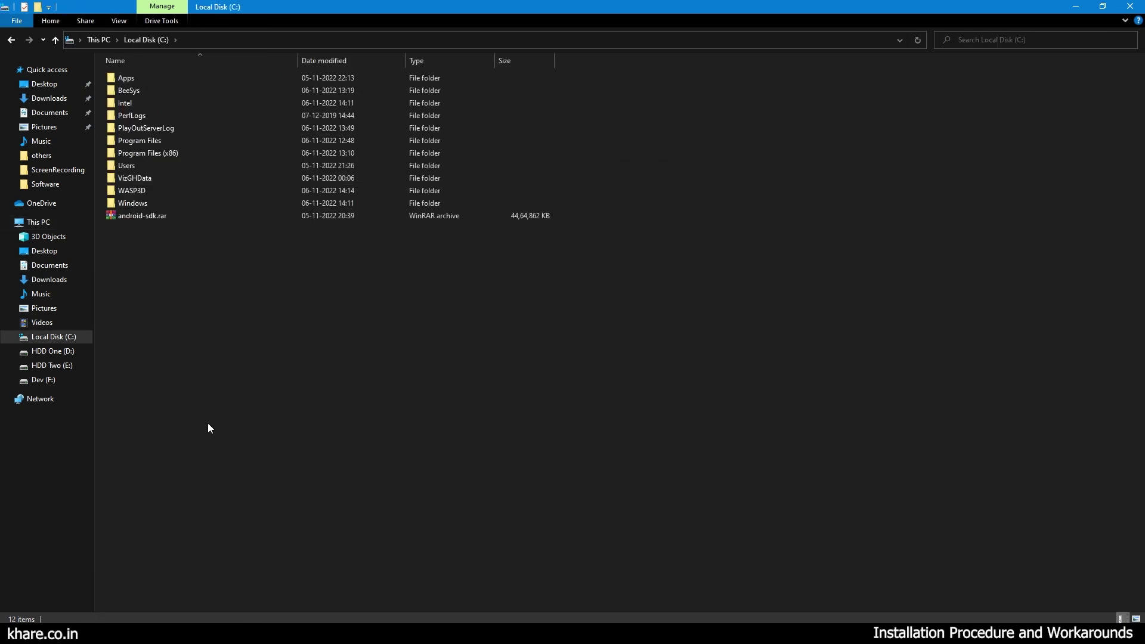
Create a new folder named X_Drive in C:\ and show its Properties.
right_click(202, 330)
mouse_move(267, 481)
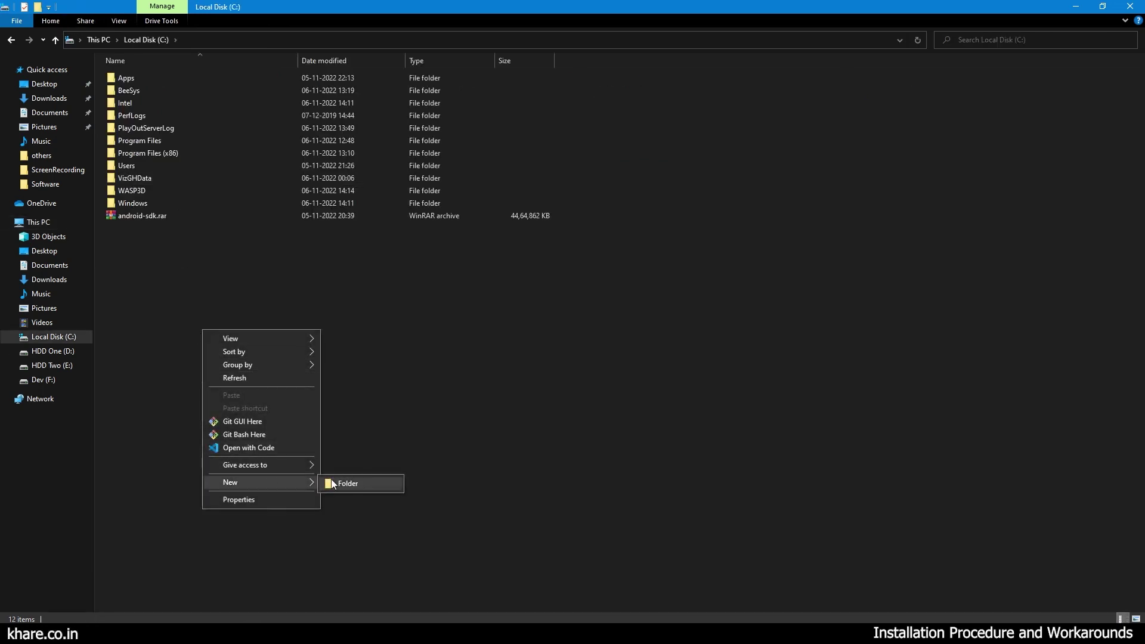
click(352, 482)
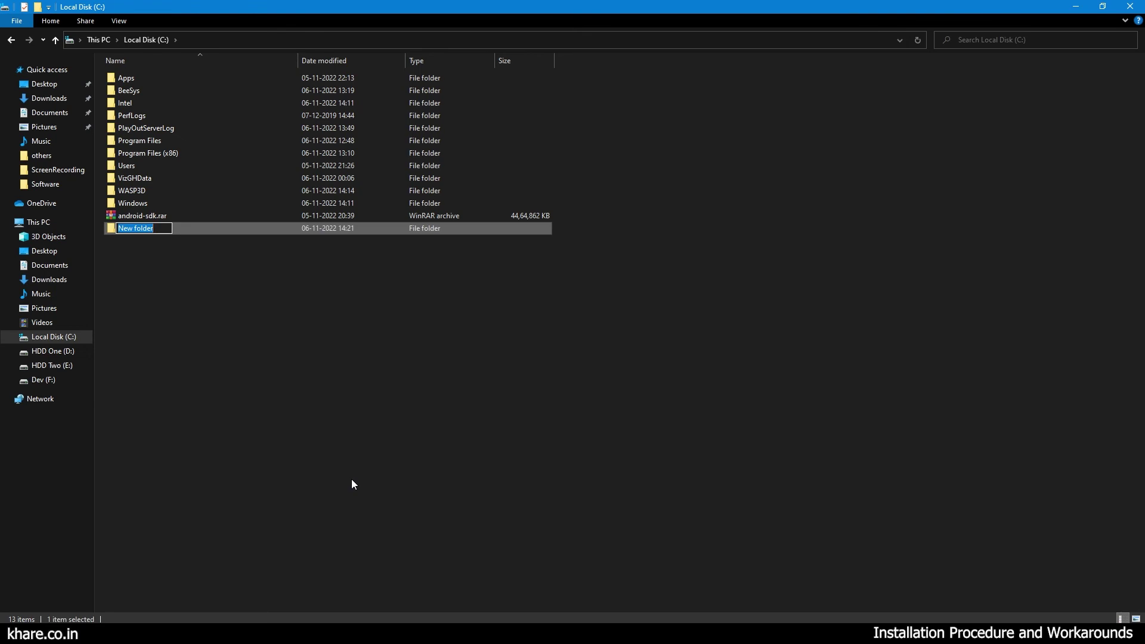
text(X_Drive)
key(Return)
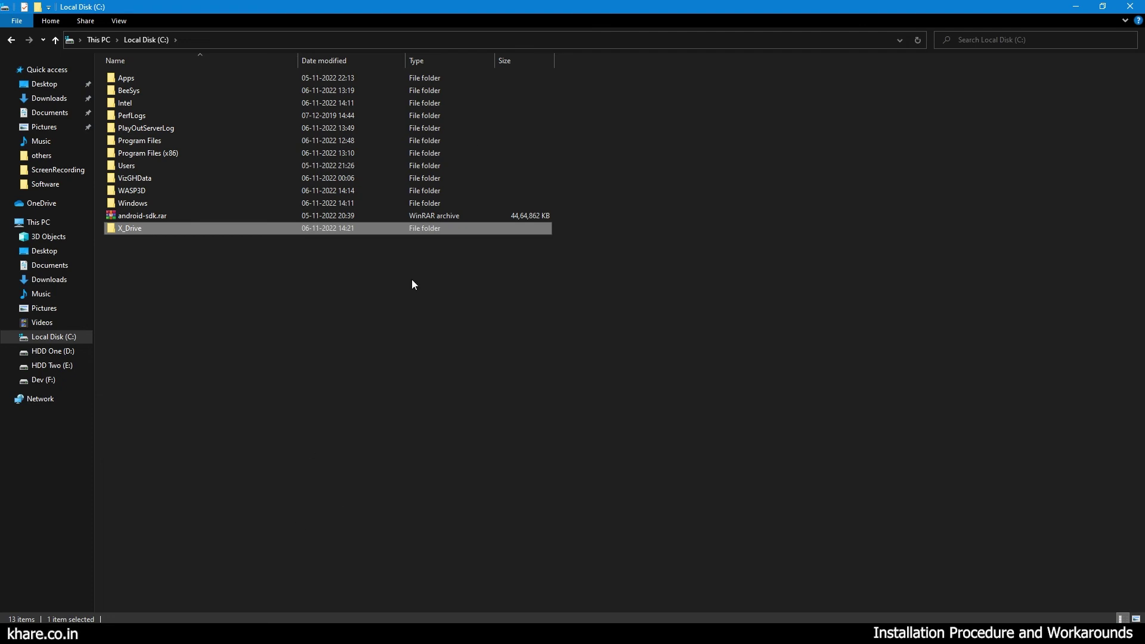
right_click(125, 234)
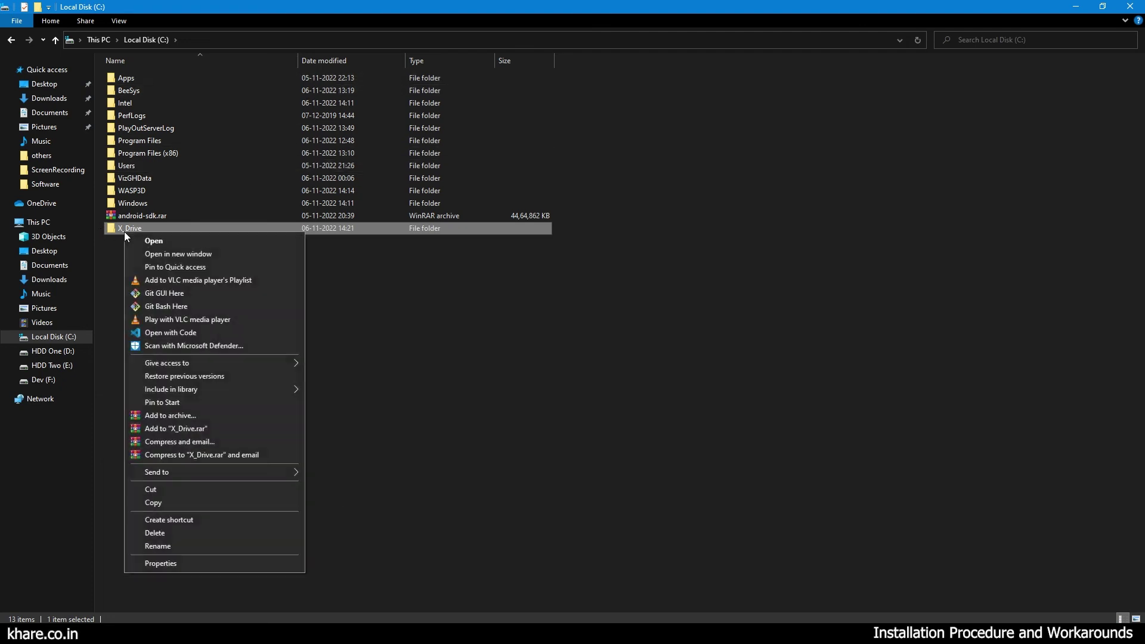
click(232, 563)
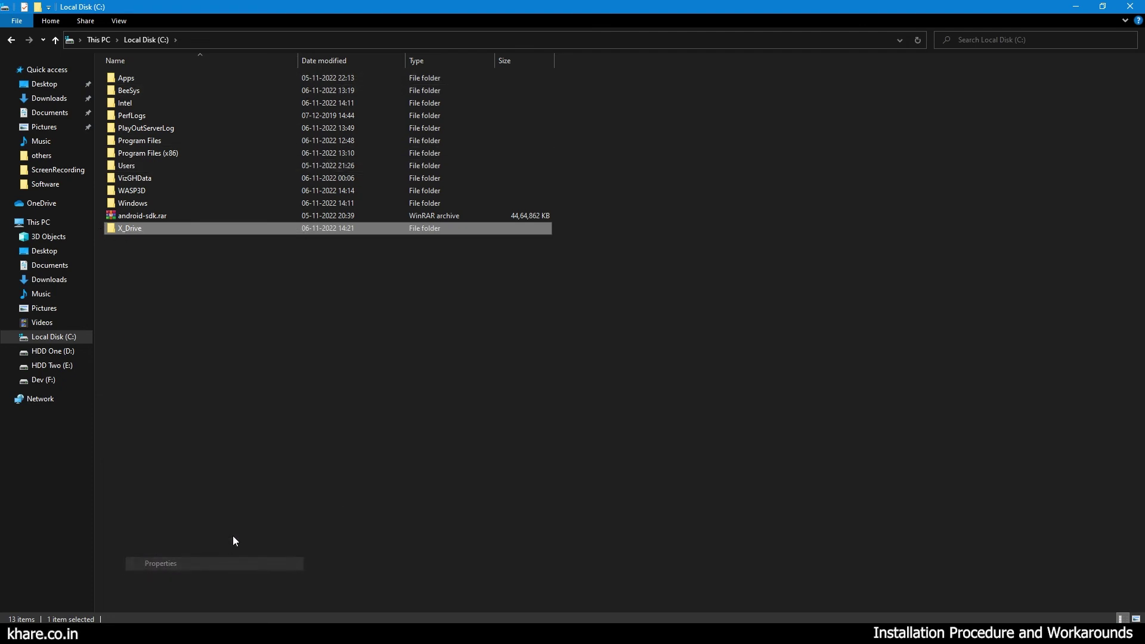
Share the X_Drive folder with Everyone at Read/Write permission.
click(173, 261)
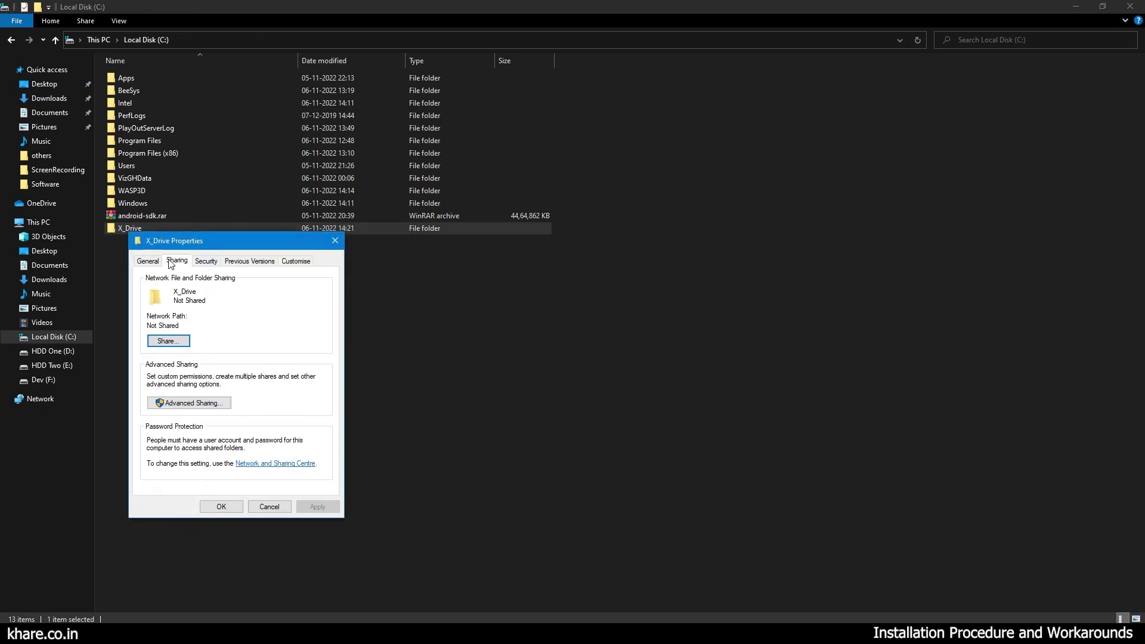
click(170, 342)
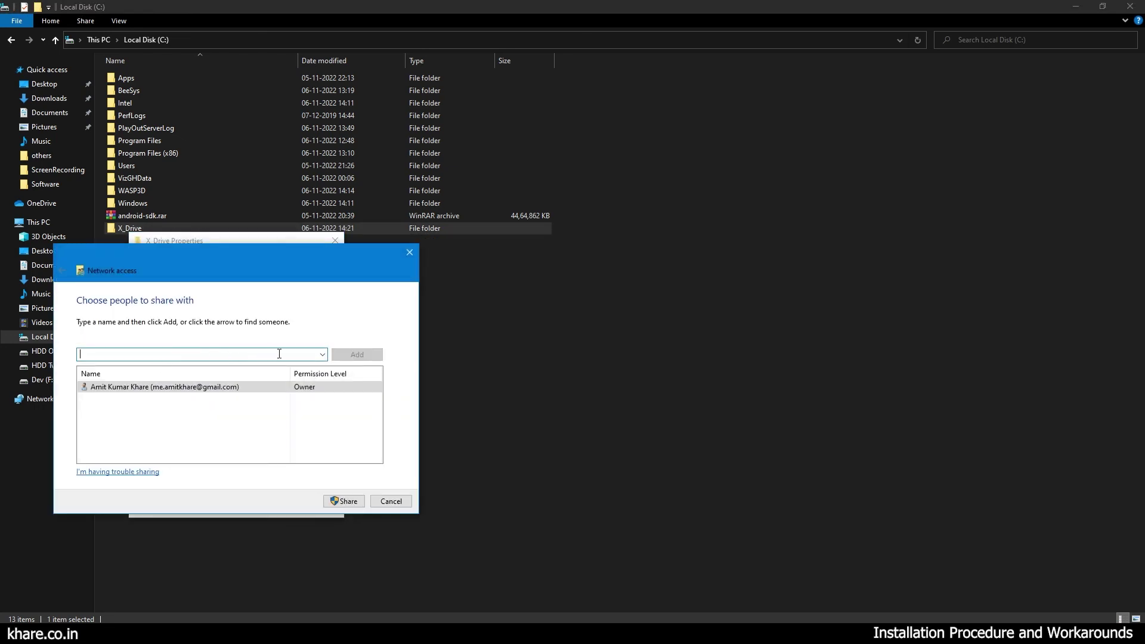
click(322, 355)
click(294, 378)
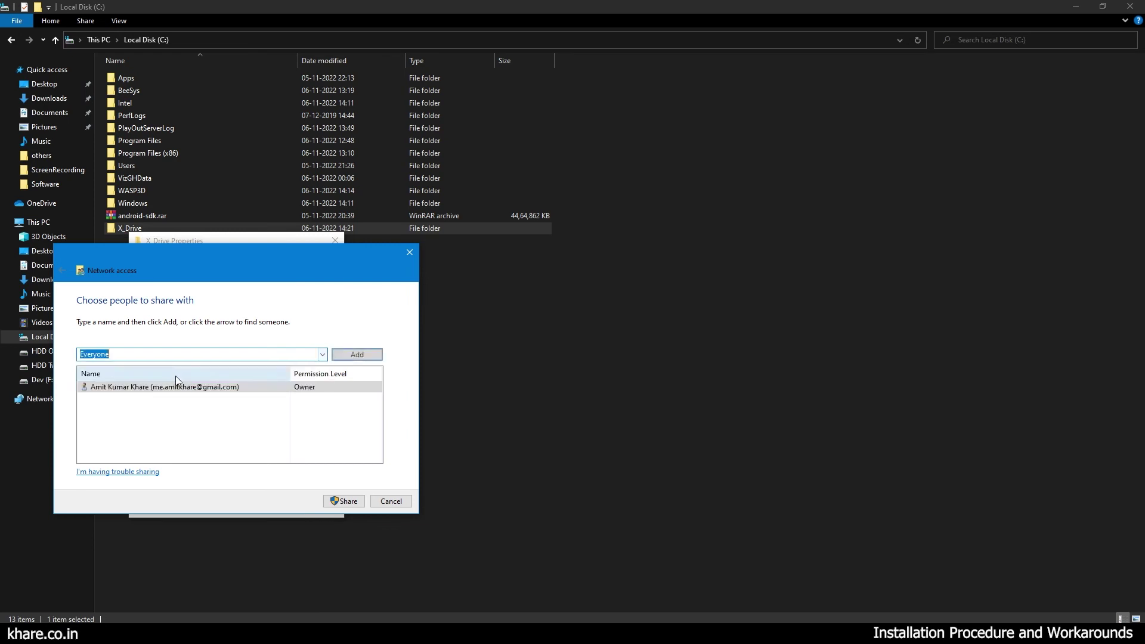
click(357, 354)
click(314, 398)
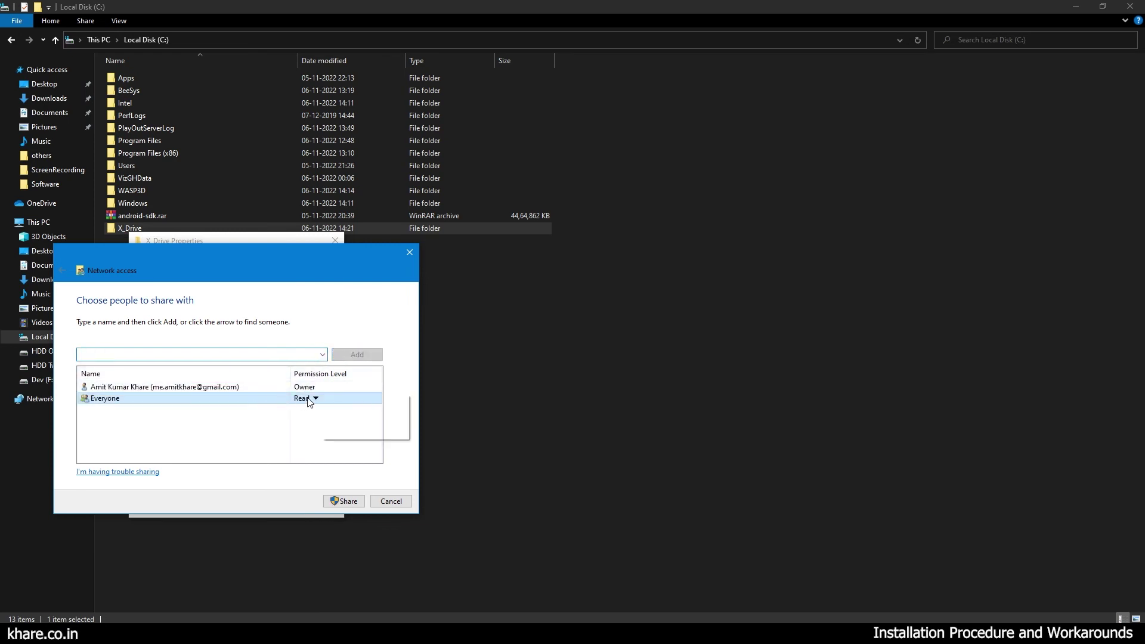
click(331, 413)
click(345, 502)
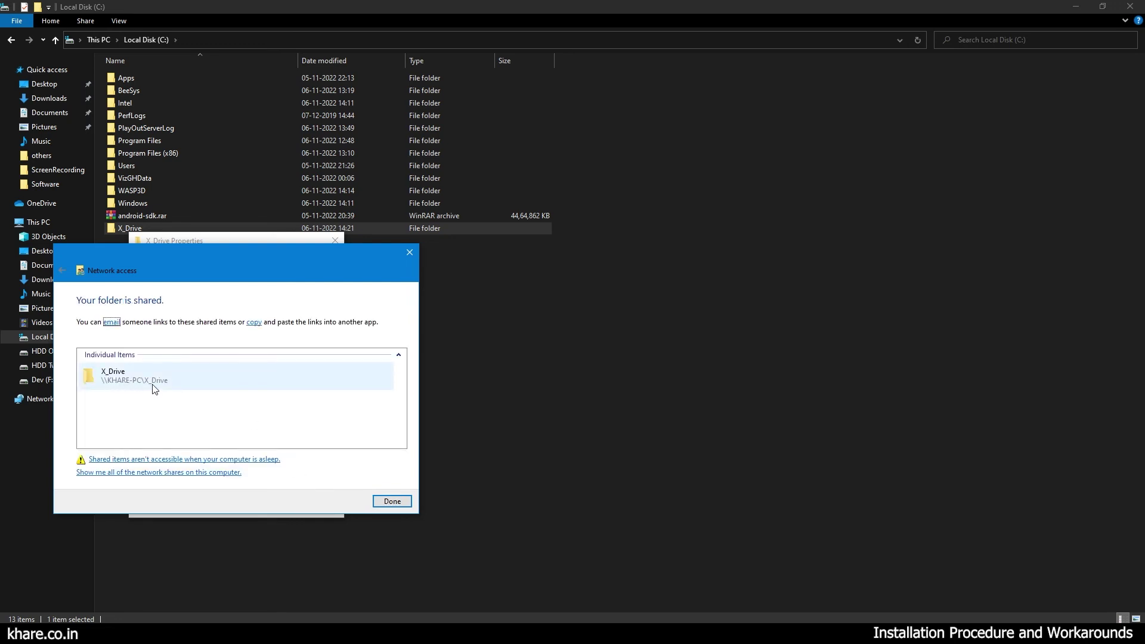
click(389, 501)
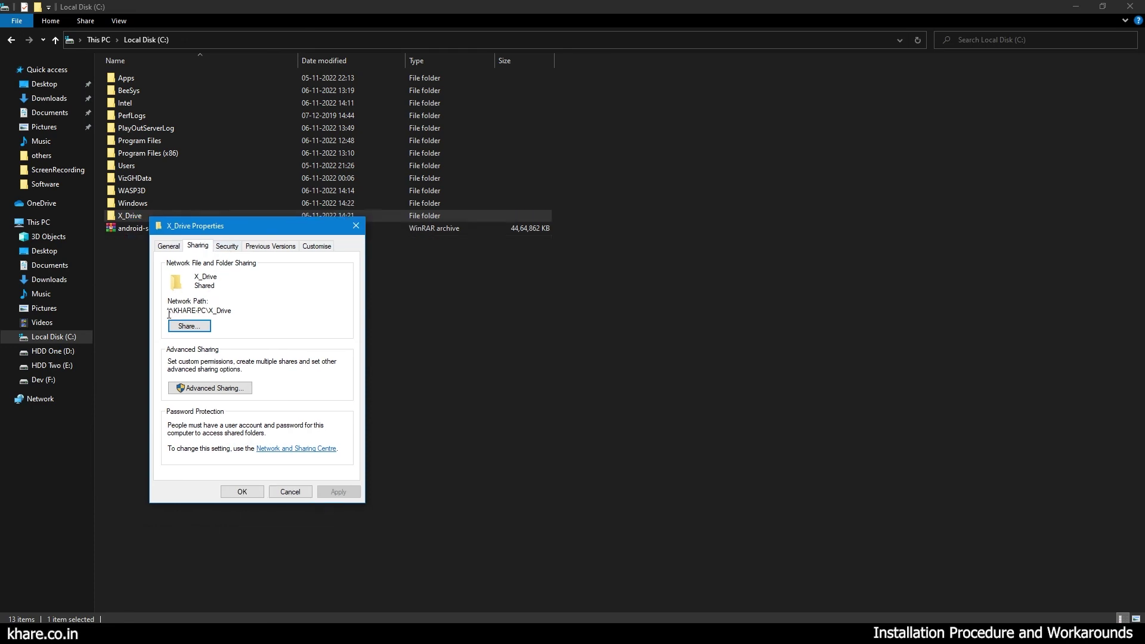
Copy the X_Drive network path and close the Properties dialog.
drag(169, 314, 187, 313)
right_click(218, 311)
click(249, 335)
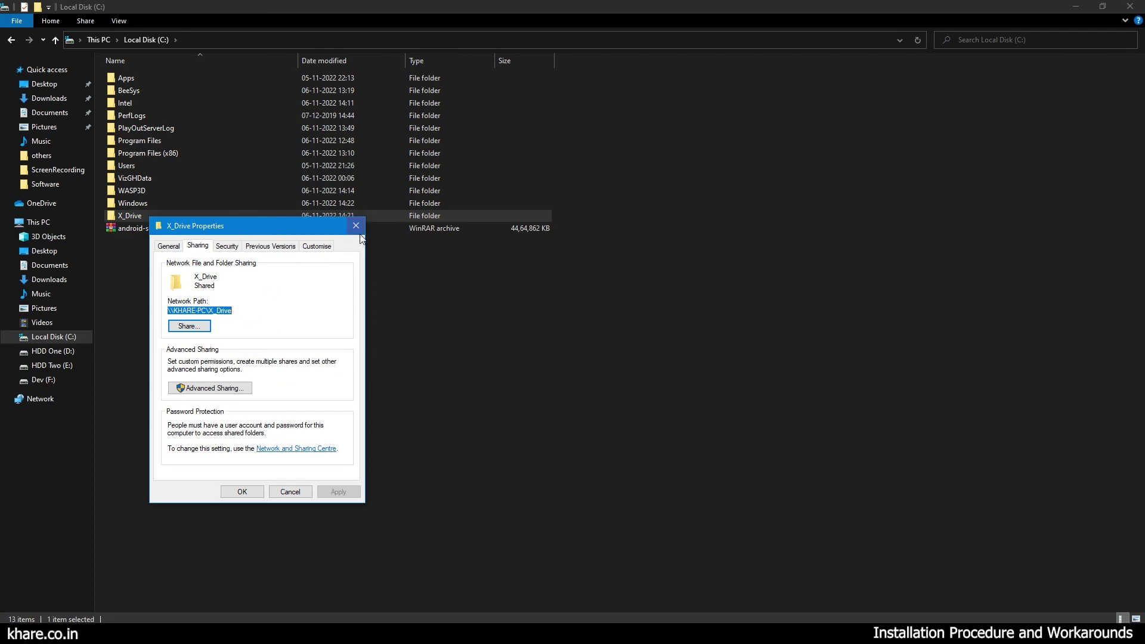
click(356, 225)
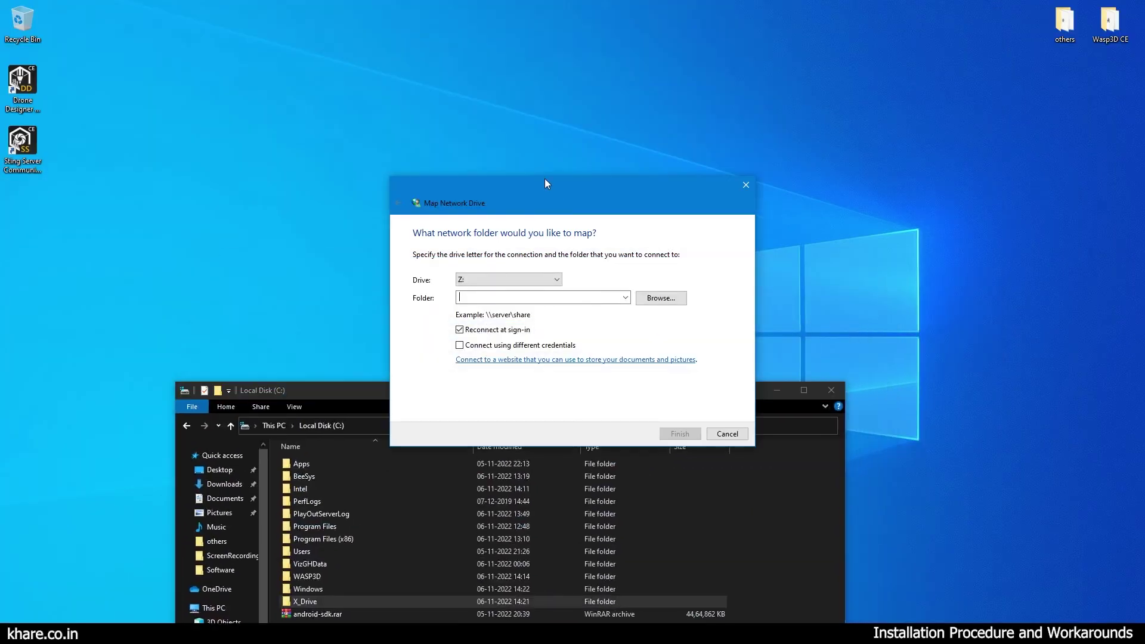
Map the copied X_Drive network path as drive X:.
right_click(490, 297)
click(509, 347)
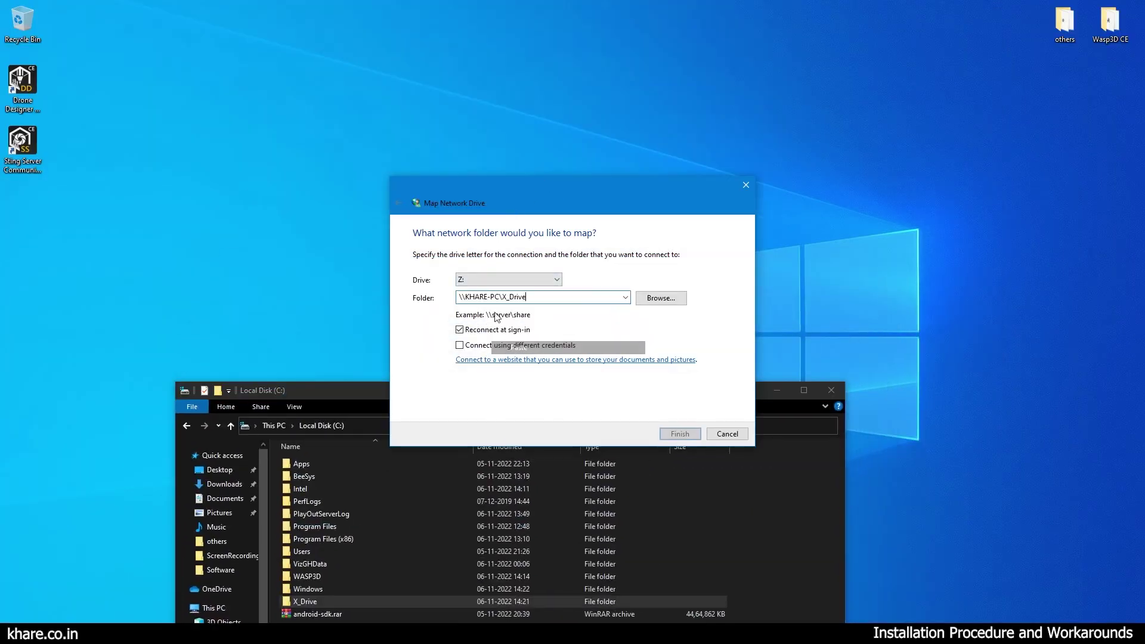
click(489, 279)
click(491, 310)
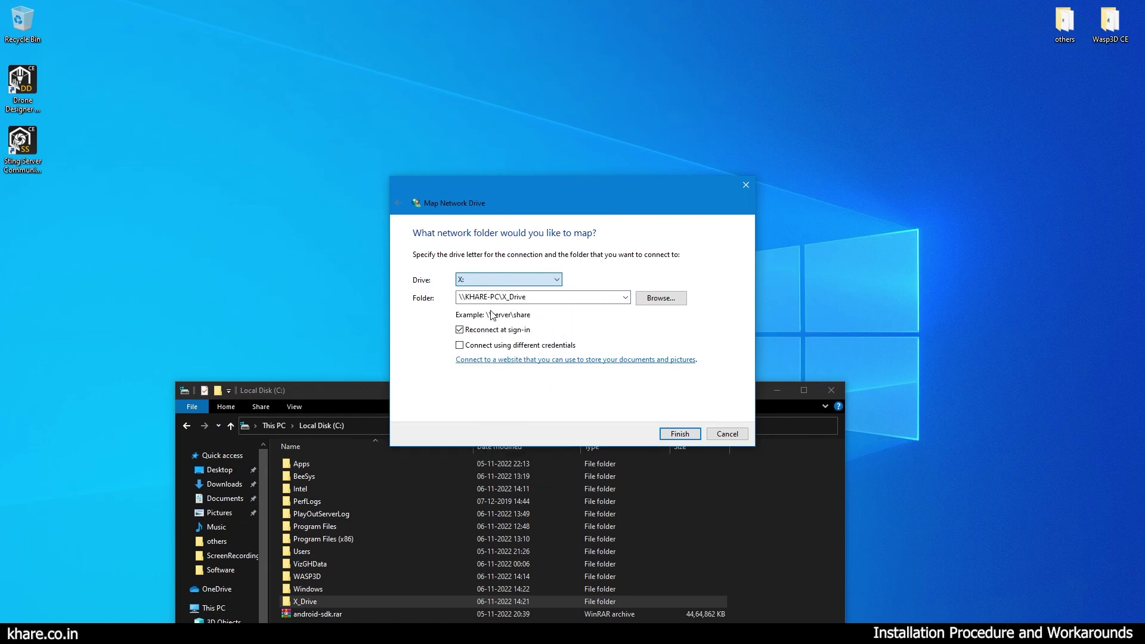
drag(496, 202, 495, 73)
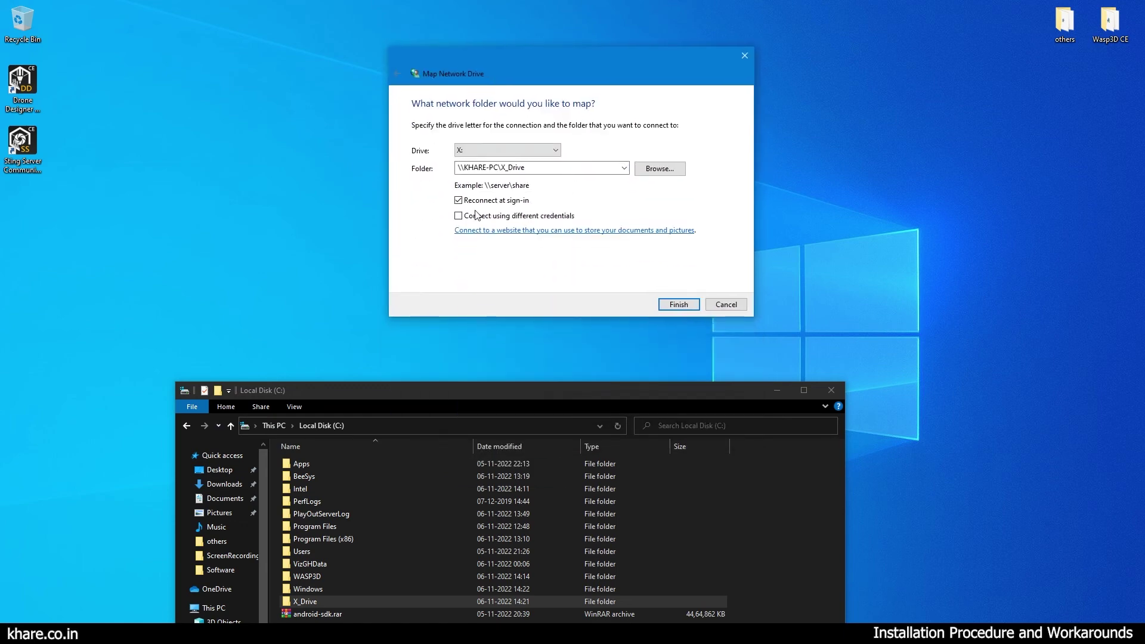
click(679, 304)
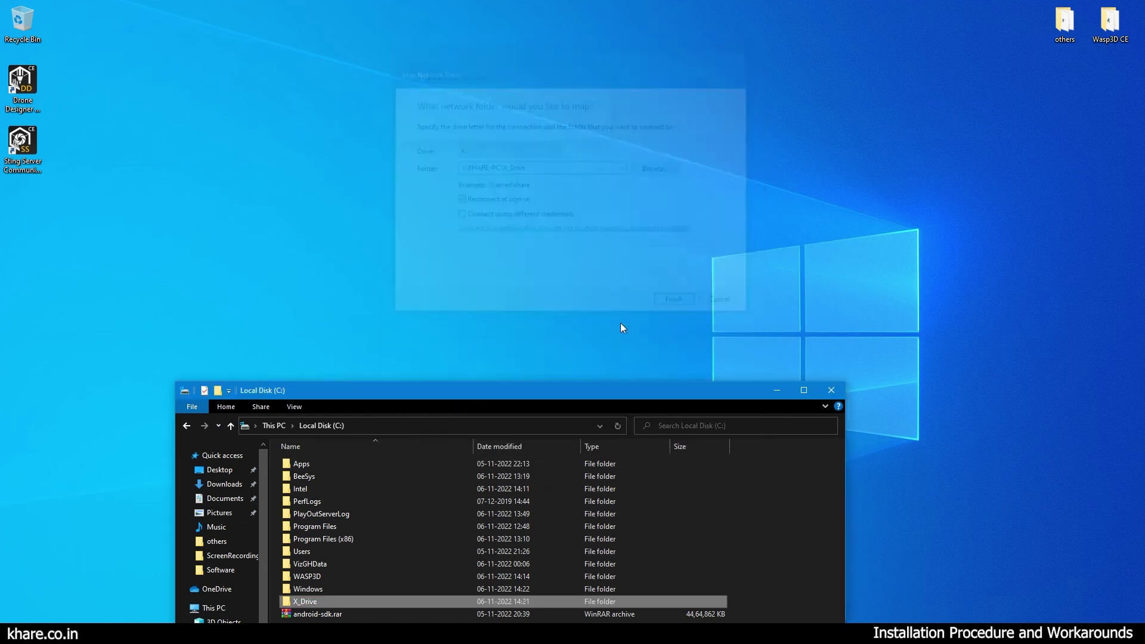
Open the newly mapped X: drive from This PC.
drag(527, 397, 552, 261)
click(238, 162)
click(229, 147)
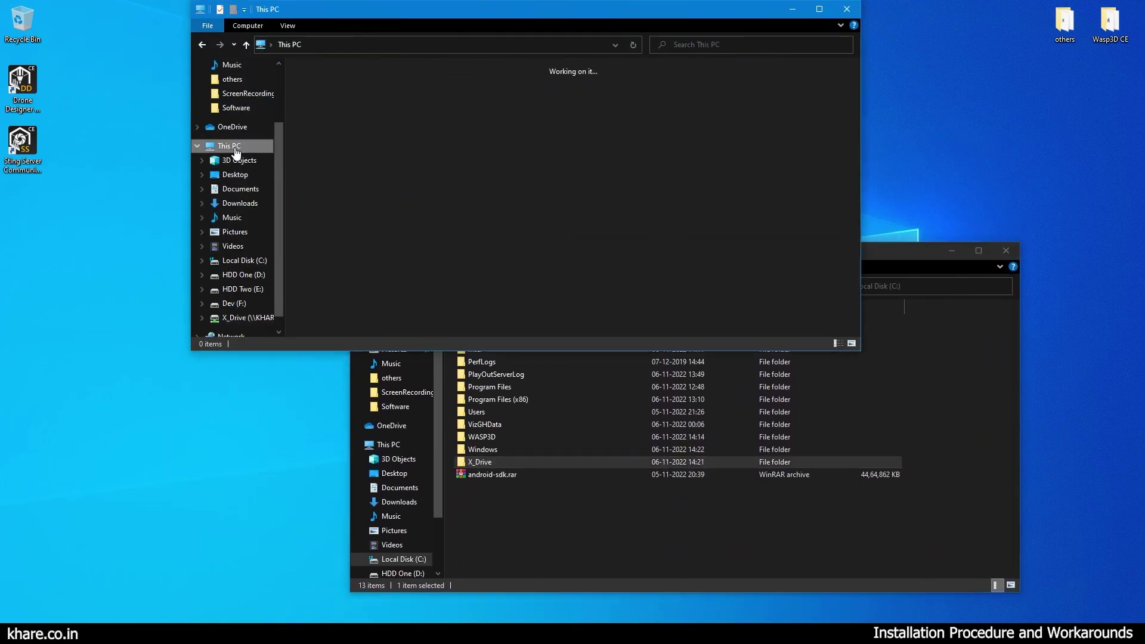
click(478, 295)
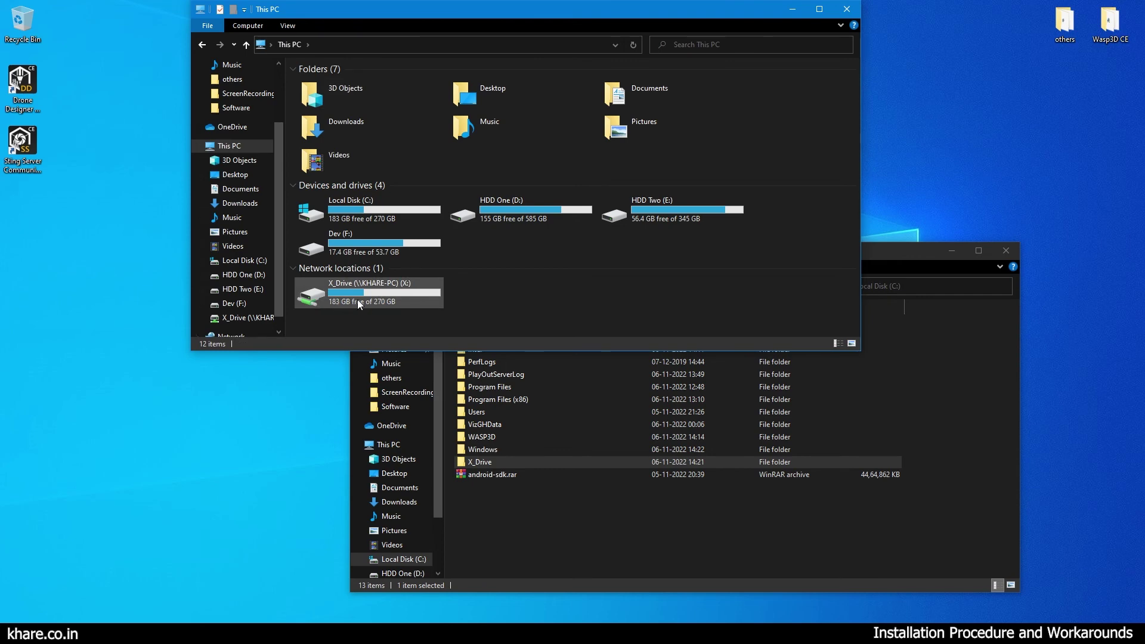
double_click(357, 300)
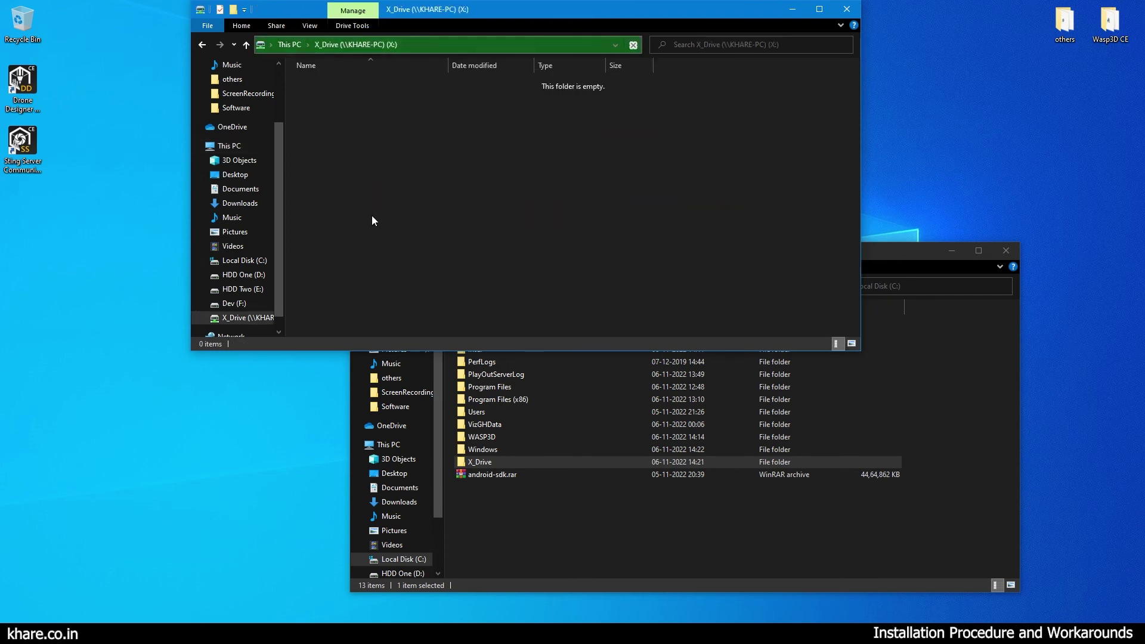
Create a test New folder in C:\X_Drive to check it appears on X:.
click(715, 543)
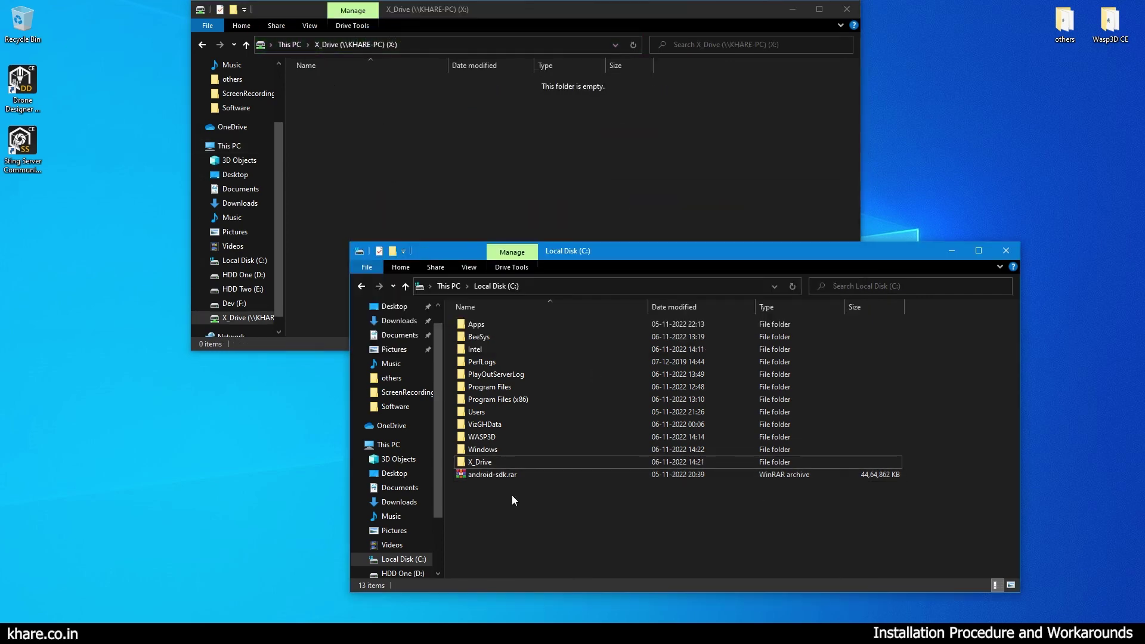
double_click(499, 463)
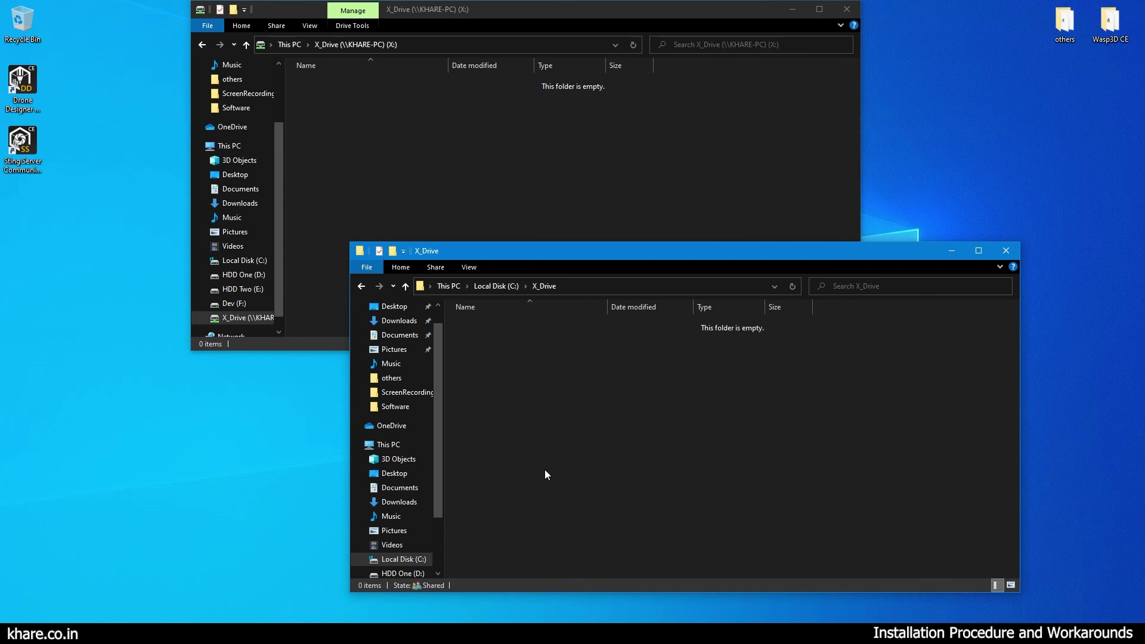
right_click(521, 382)
mouse_move(608, 564)
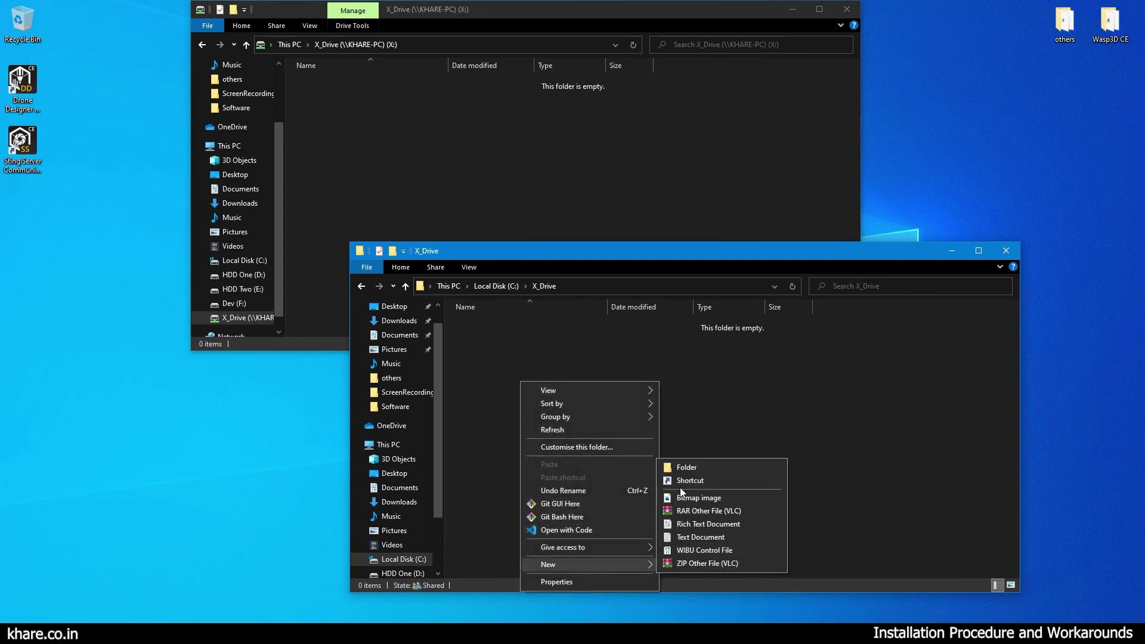
click(684, 467)
click(608, 403)
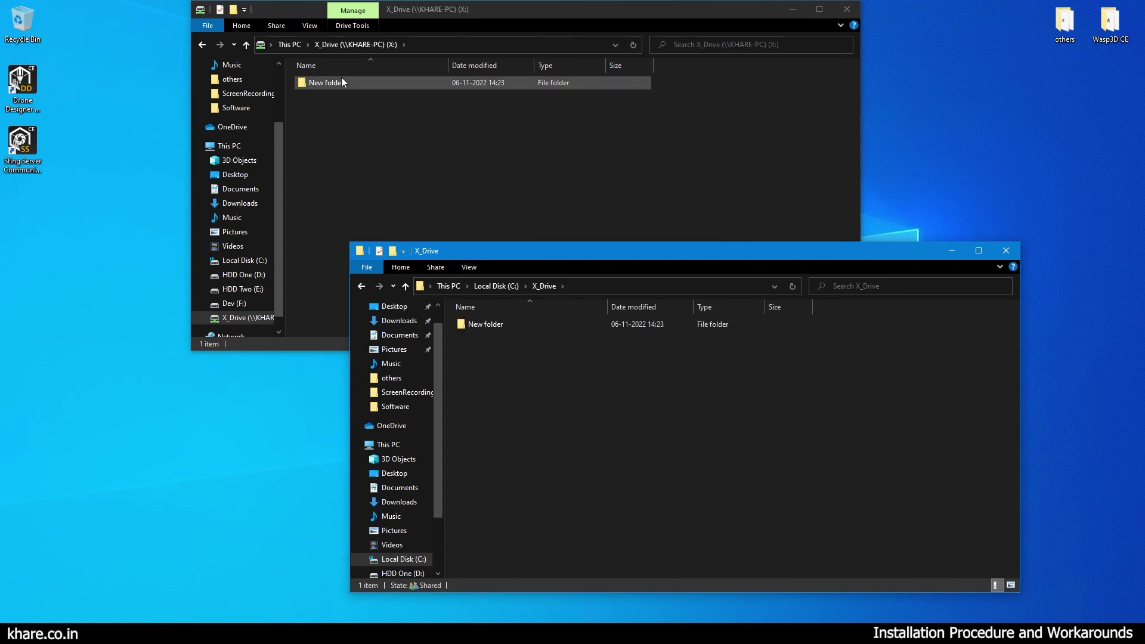
click(491, 329)
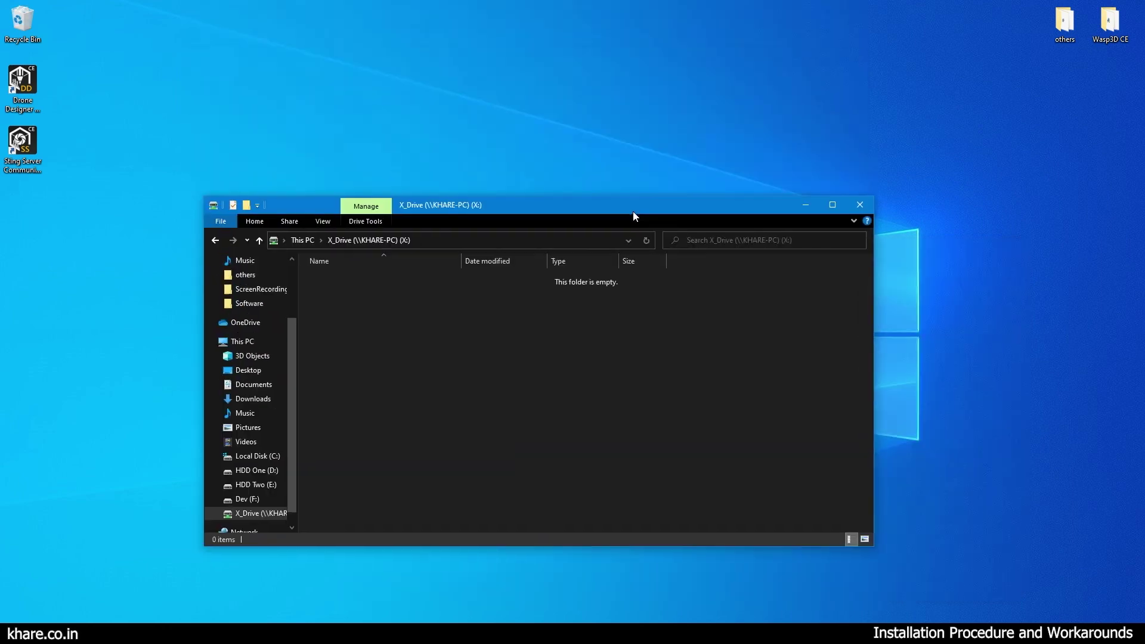
drag(634, 213, 629, 237)
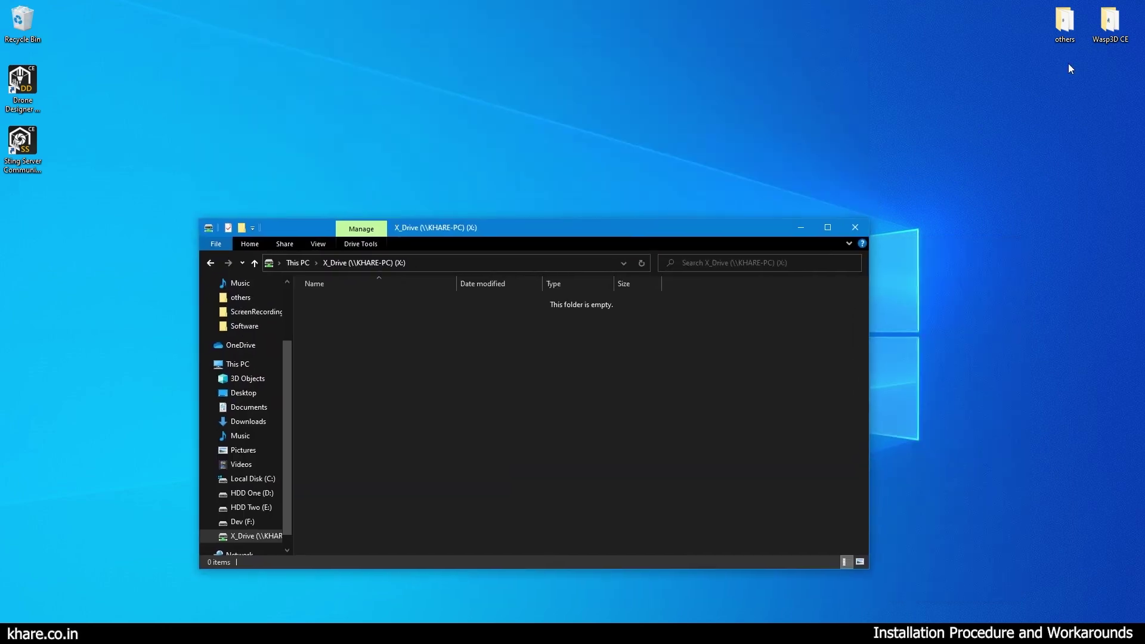
Run WASP3D Material Library.exe from the Wasp3D CE folder and start installing.
double_click(1109, 23)
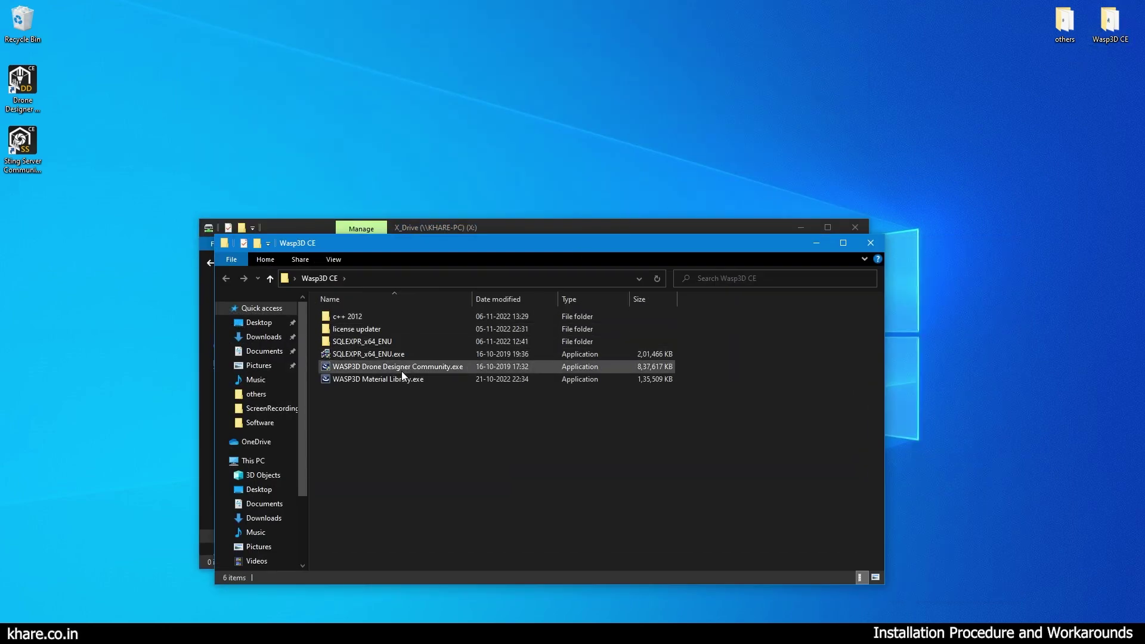
click(400, 383)
double_click(429, 382)
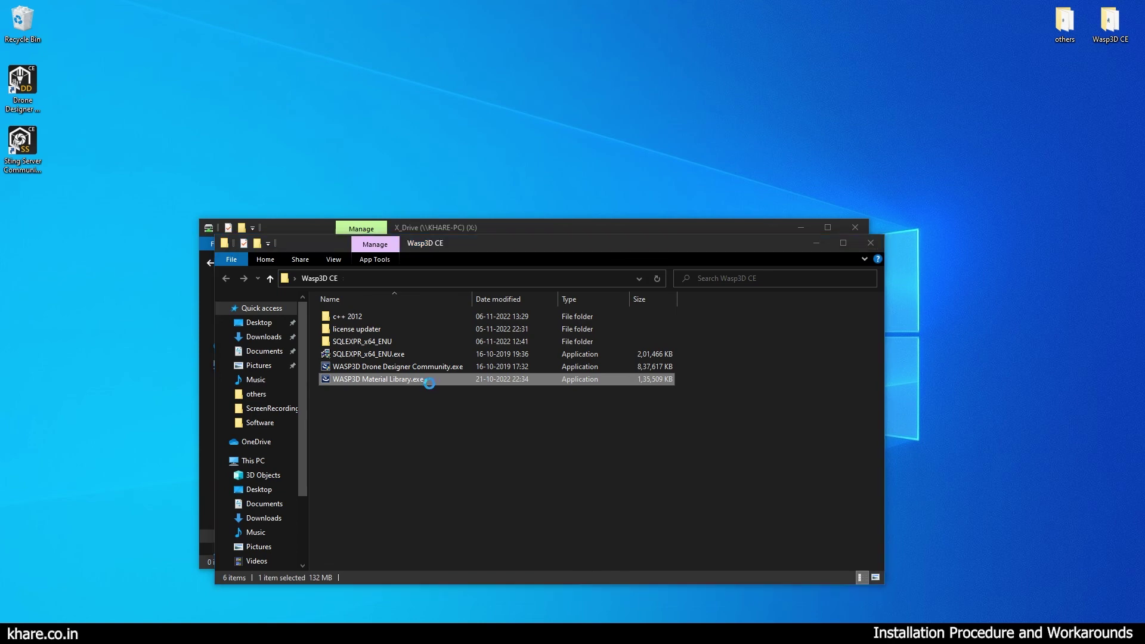
drag(312, 239, 758, 82)
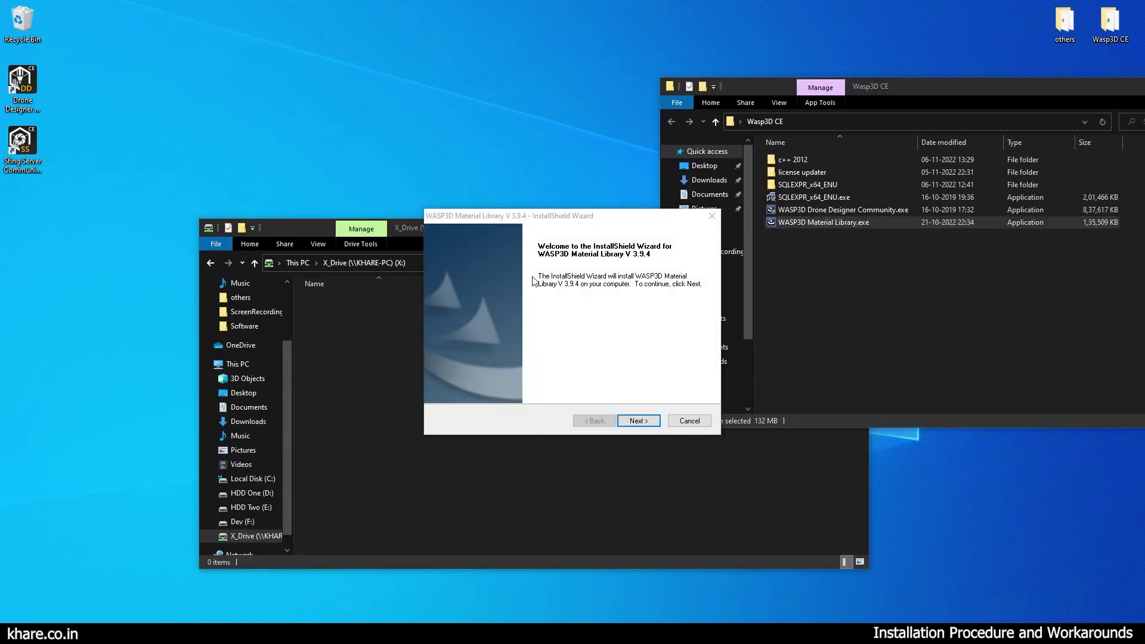
drag(497, 214, 314, 199)
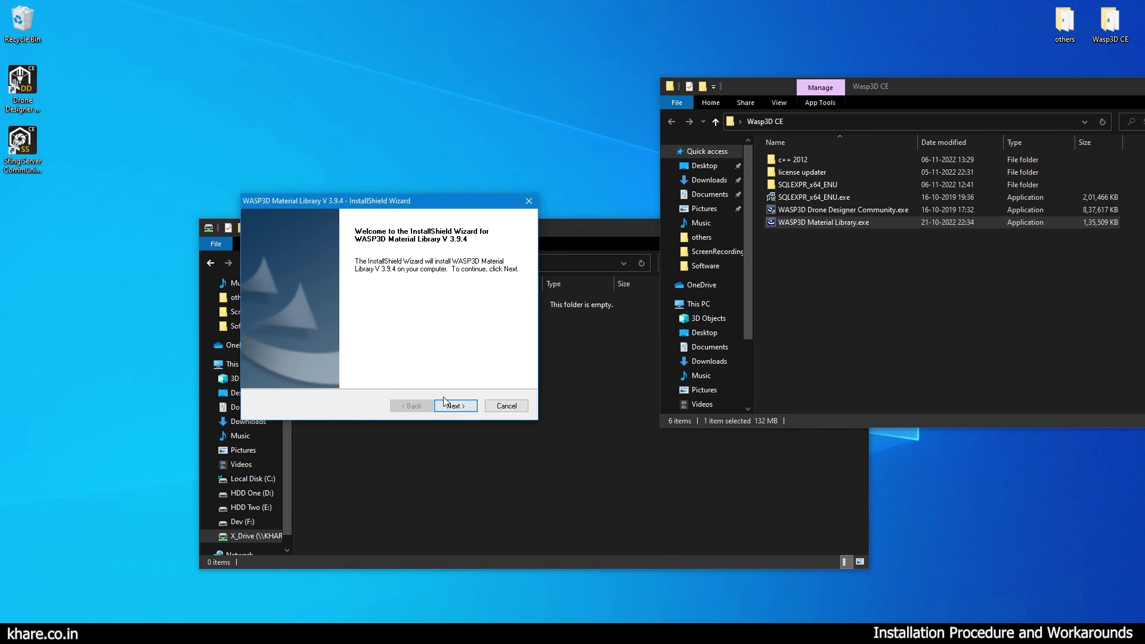
click(457, 406)
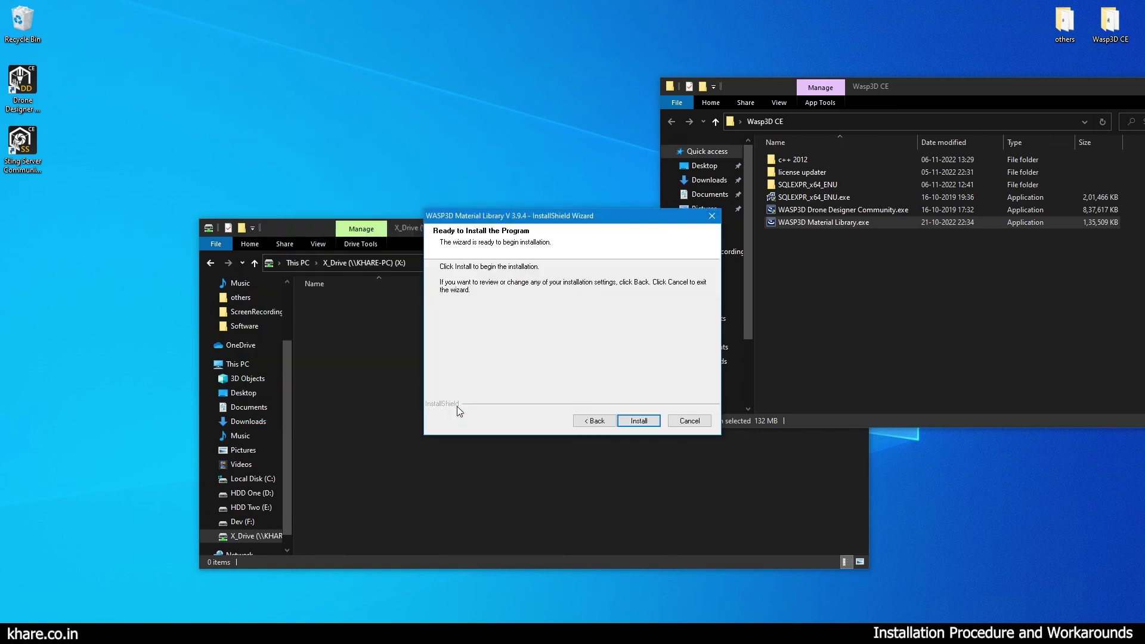
click(638, 421)
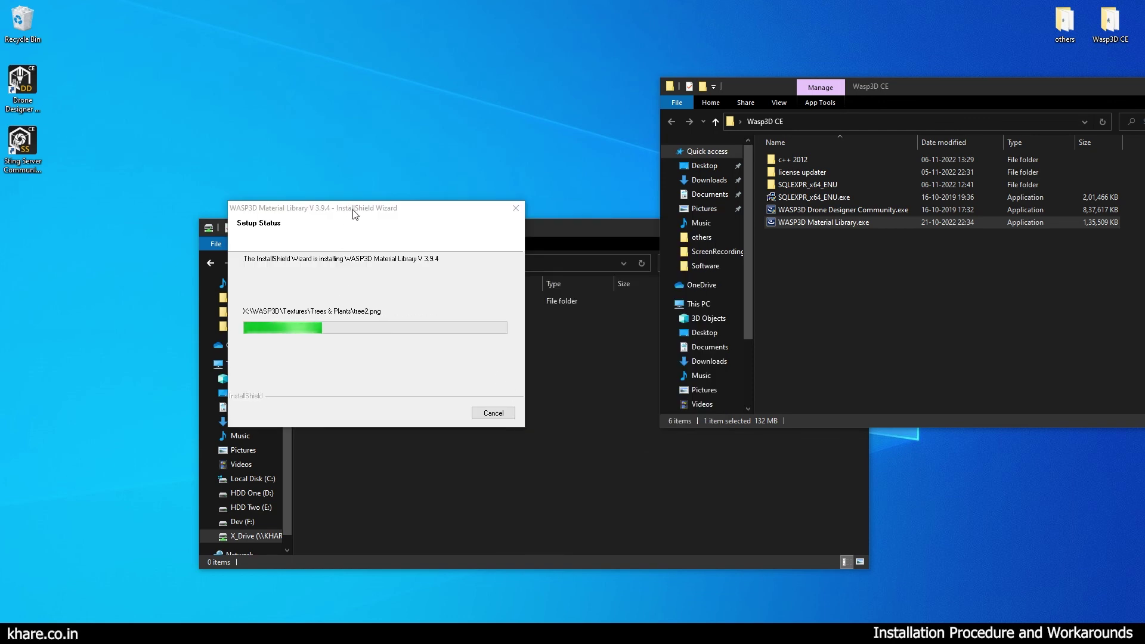
Browse X:\WASP3D\Textures\Colors to confirm the installed textures.
drag(350, 209, 181, 68)
click(364, 294)
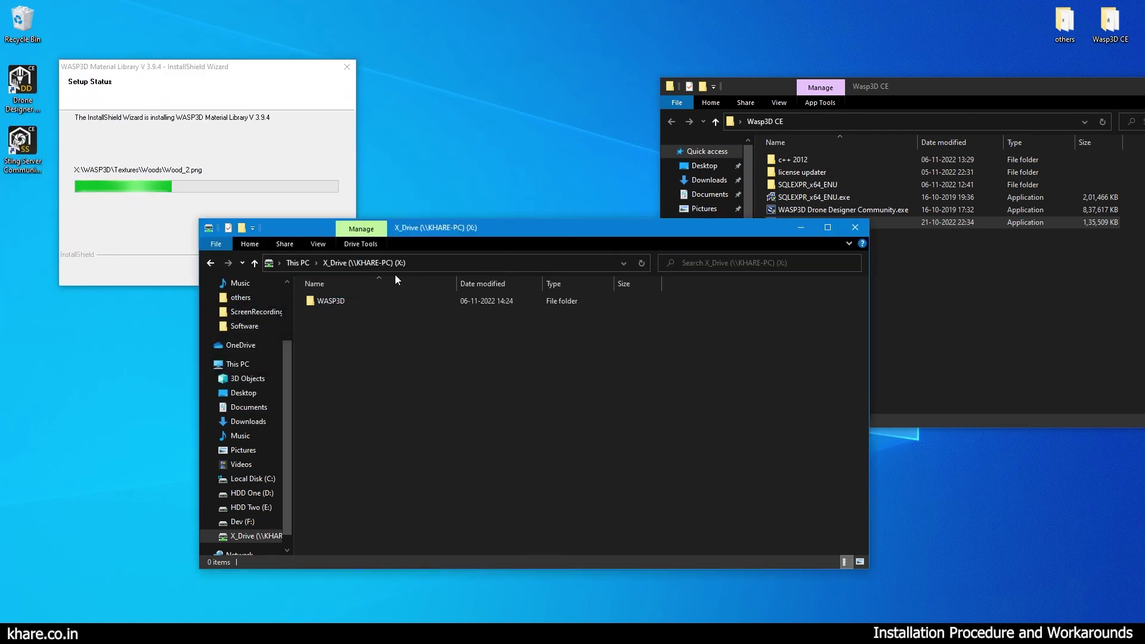
drag(454, 233, 514, 262)
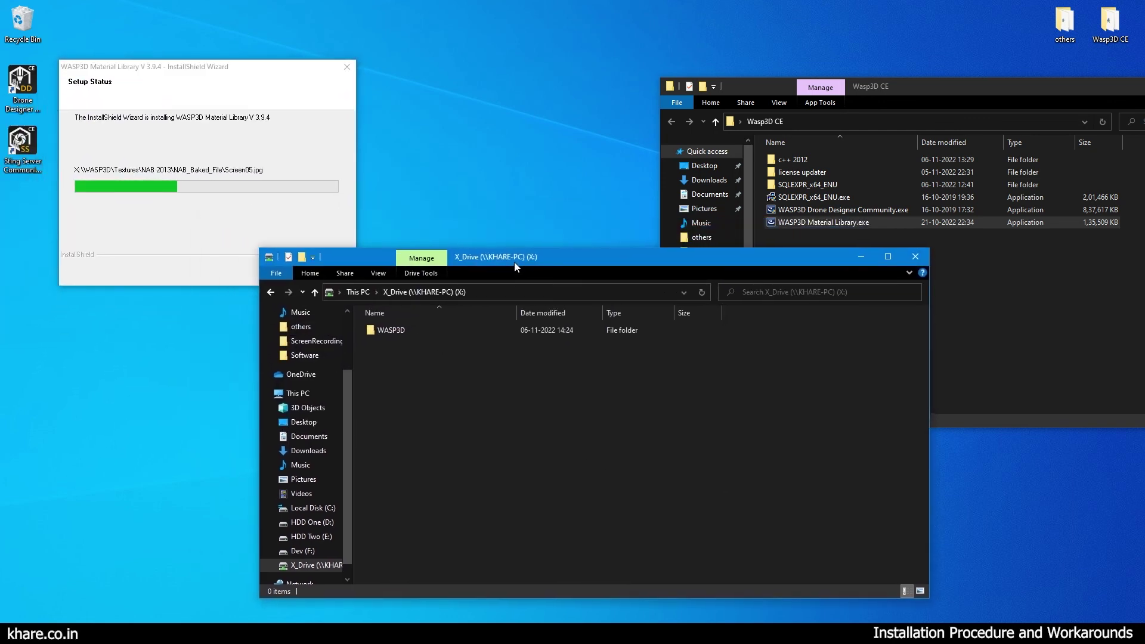
double_click(394, 330)
click(394, 330)
double_click(394, 330)
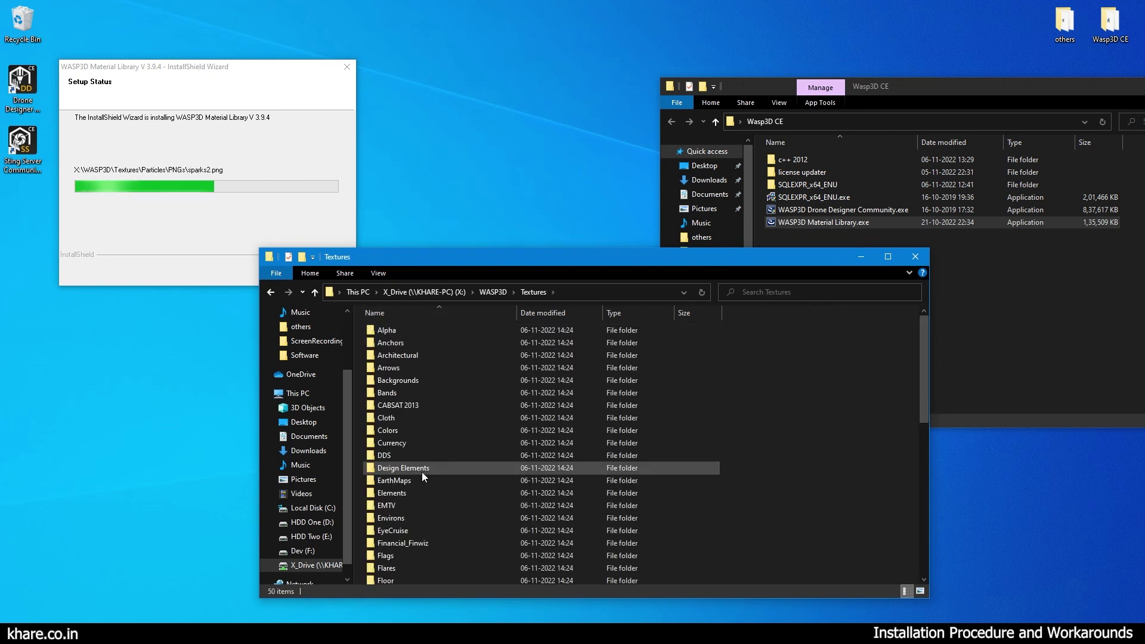
double_click(407, 399)
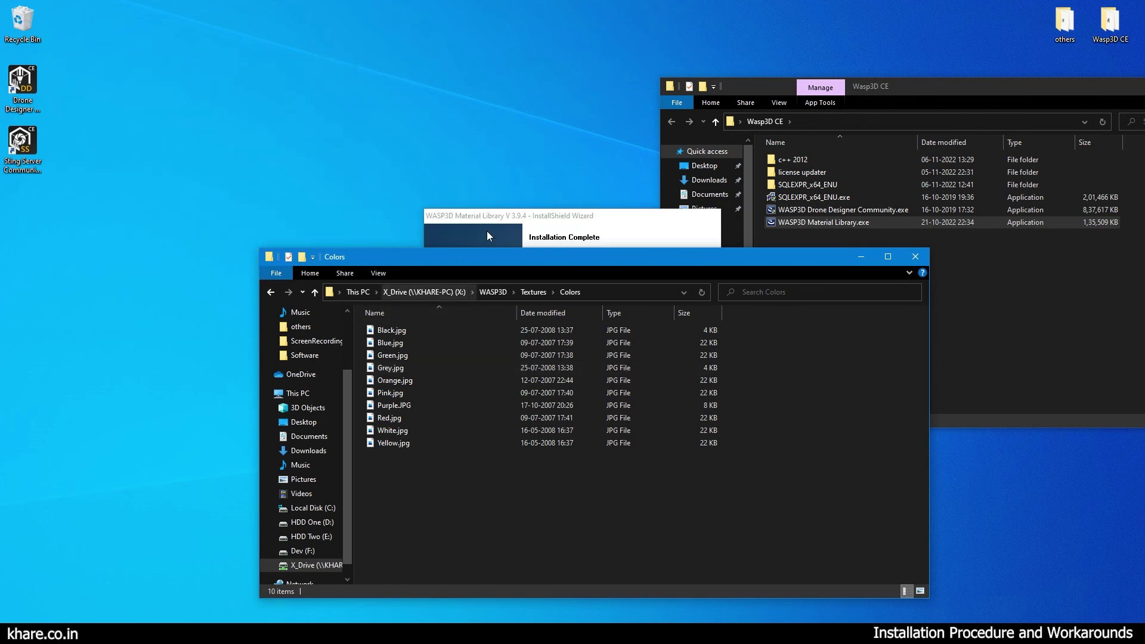
Close the finished installer and launch Drone Designer from its desktop icon as administrator.
click(639, 422)
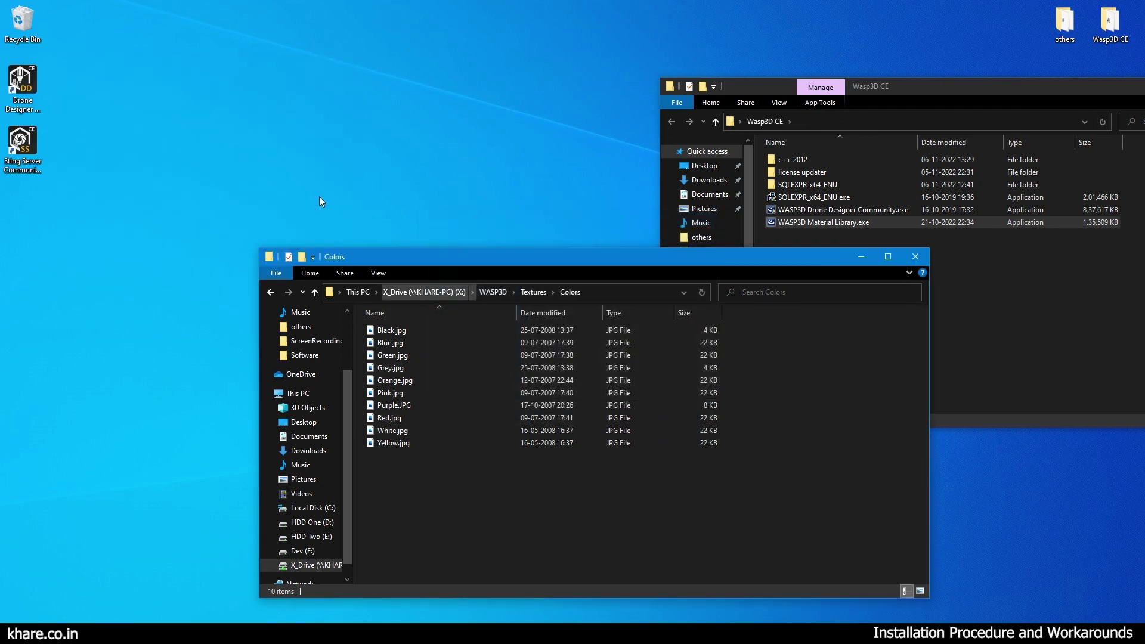
key(super+d)
right_click(24, 78)
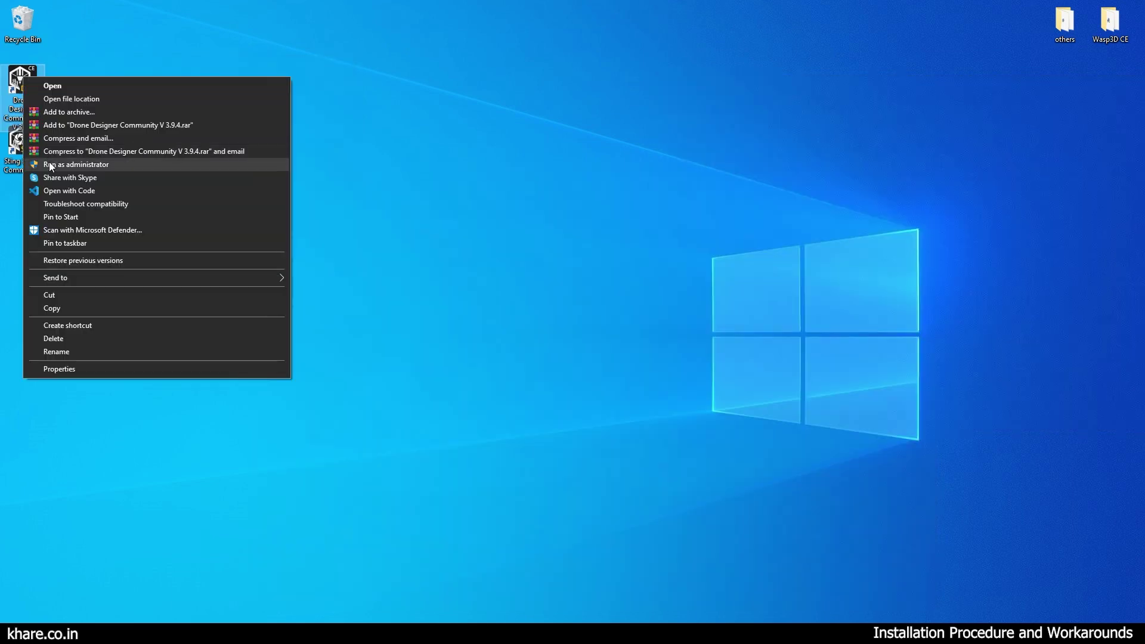
click(57, 86)
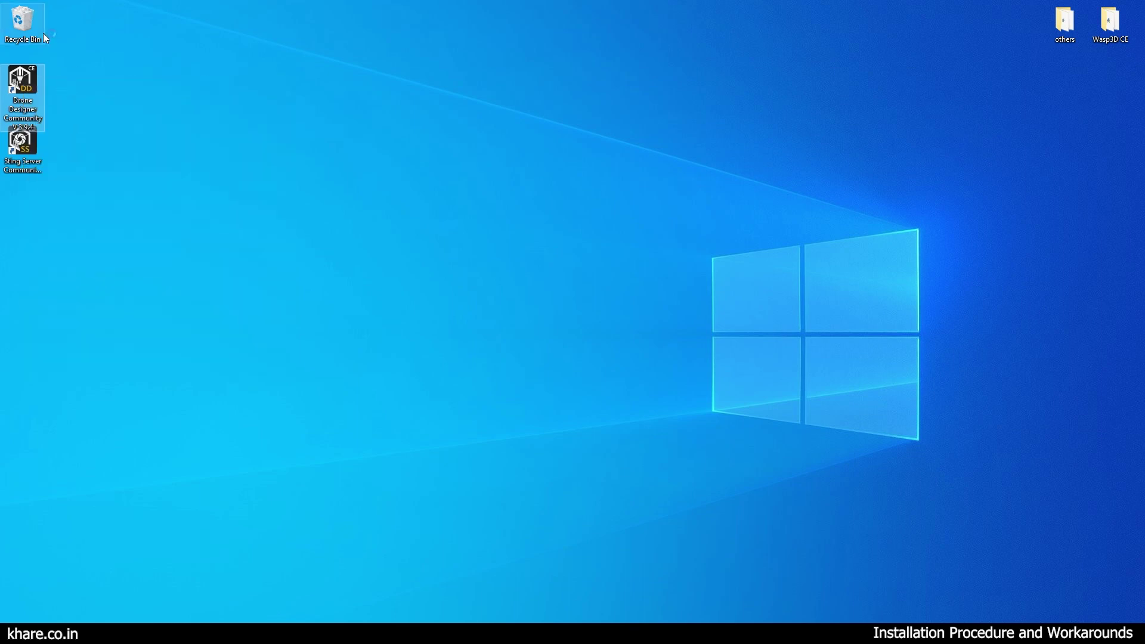
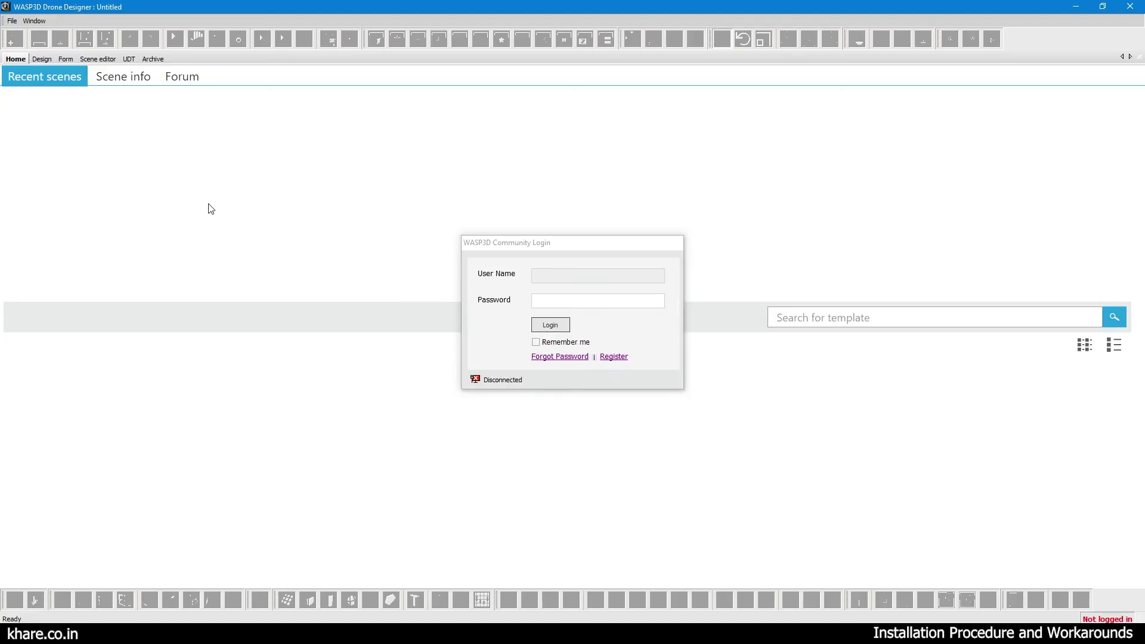
Enter a user name and password in the community login, then cancel without signing in.
click(546, 279)
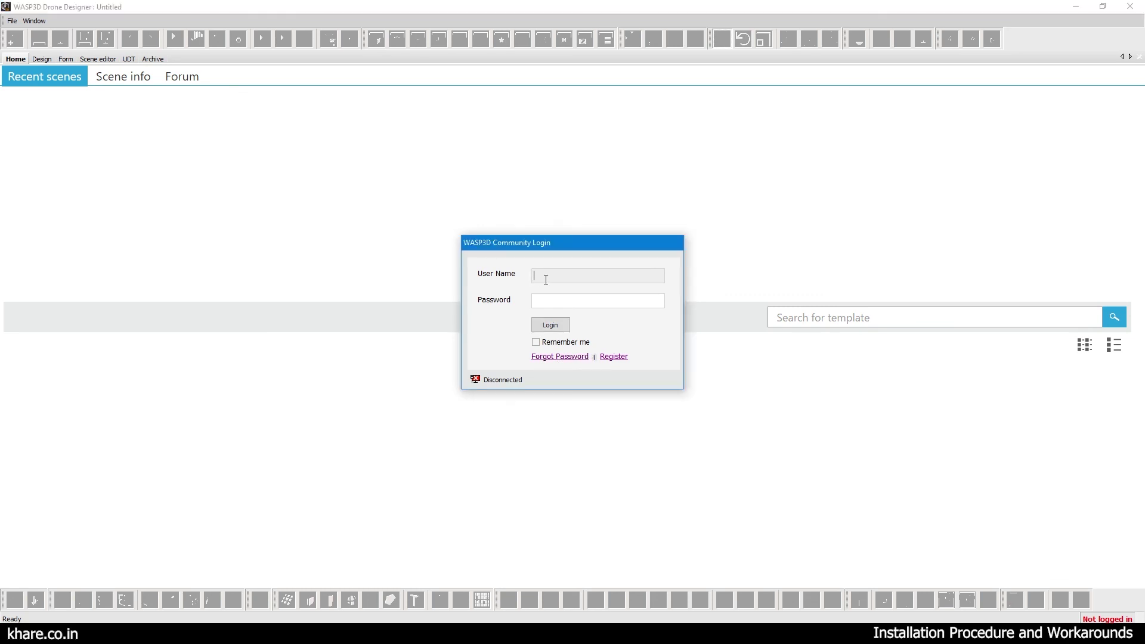
text(asadad)
key(Tab)
text(*******)
click(559, 326)
click(593, 326)
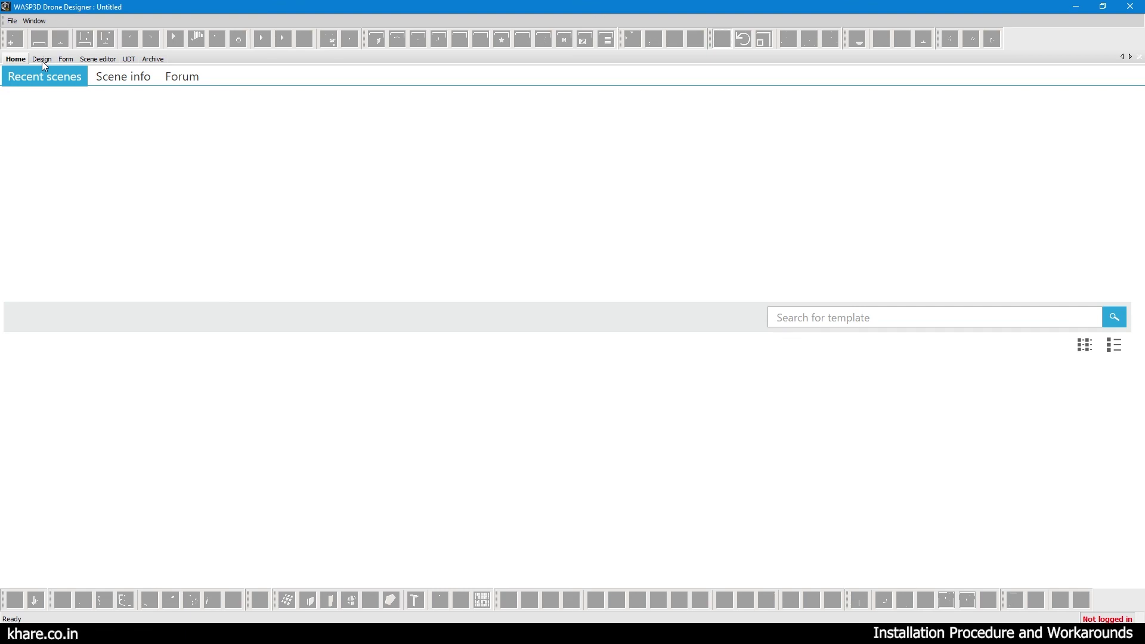
Return to the Design workspace and open the Material Editor's Library tab.
click(42, 60)
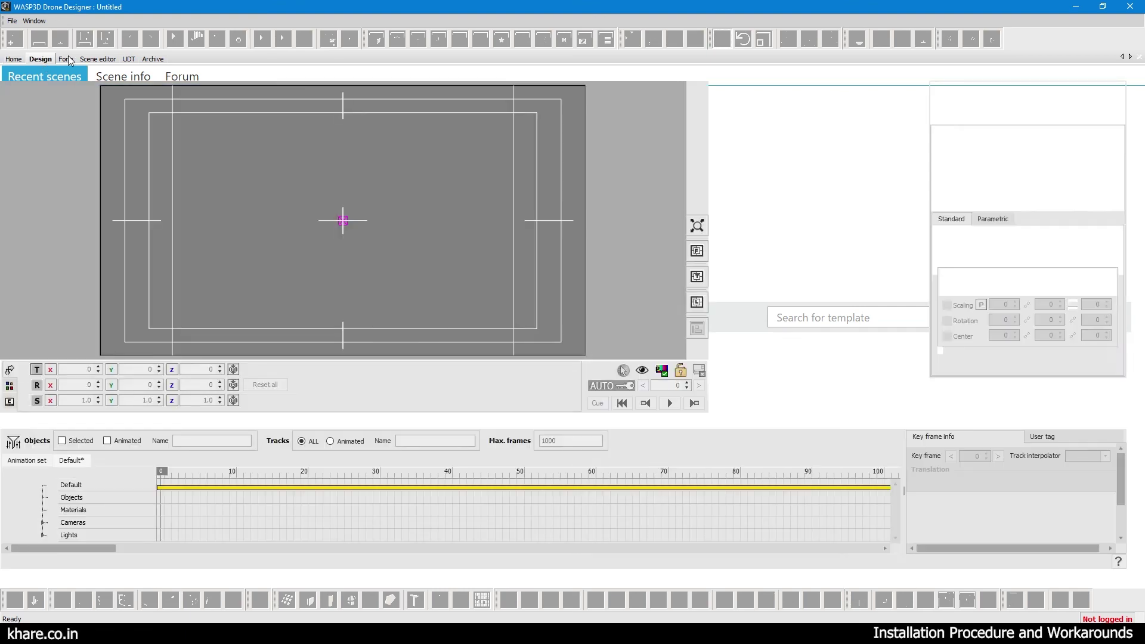
click(67, 59)
click(40, 59)
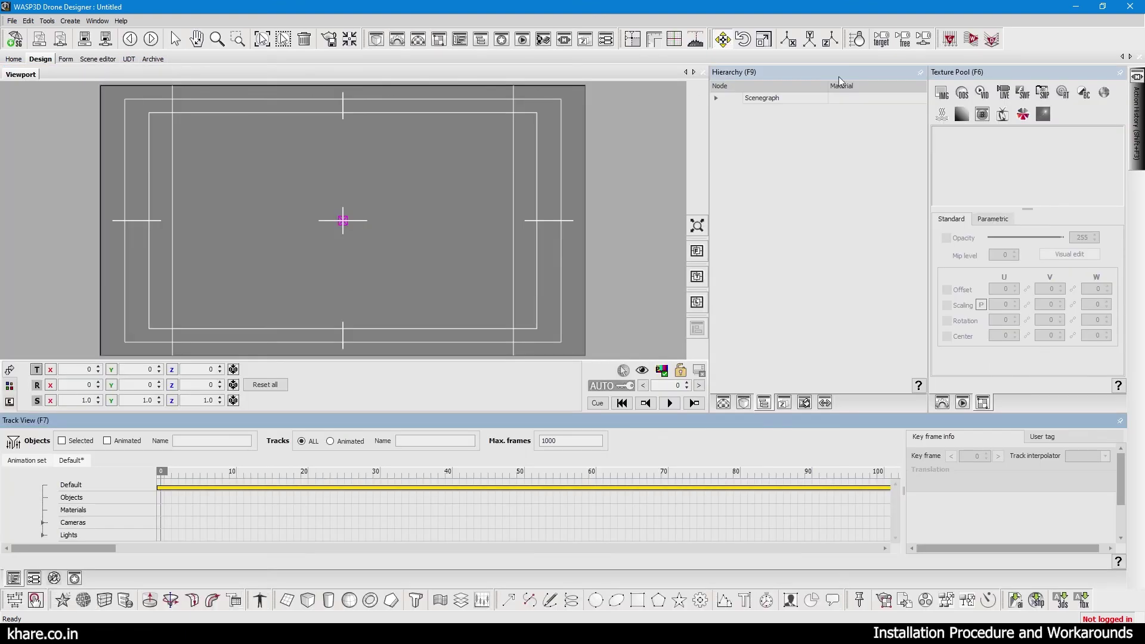
click(724, 403)
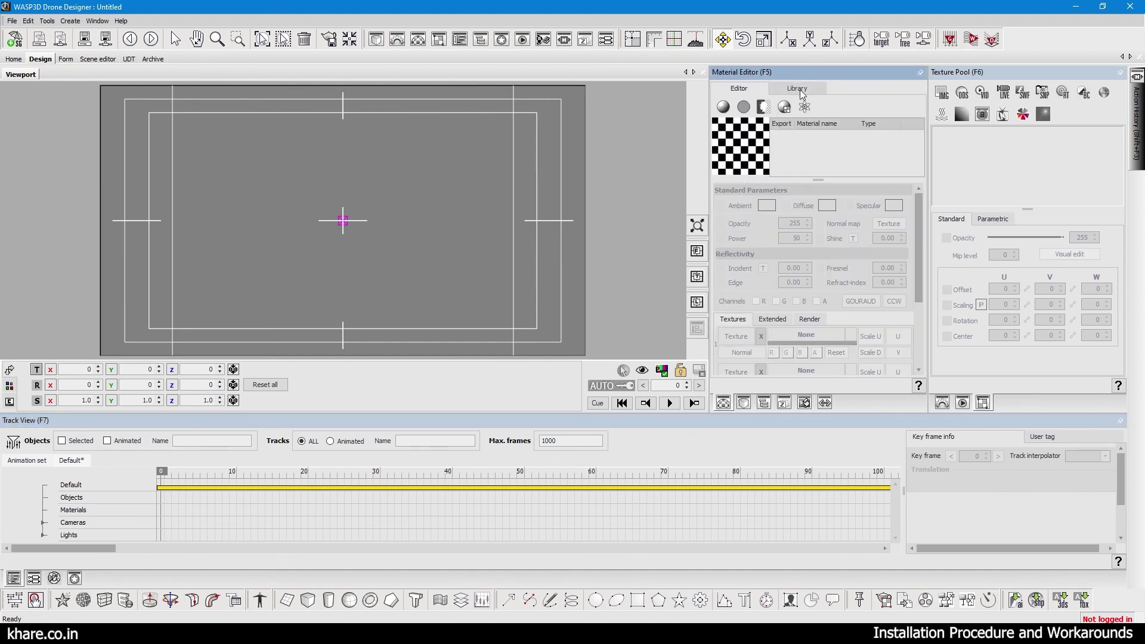
click(802, 94)
Browse the Flags, Flat Color, Glossy MAT, Metal, Particle and Reflective material categories.
click(764, 148)
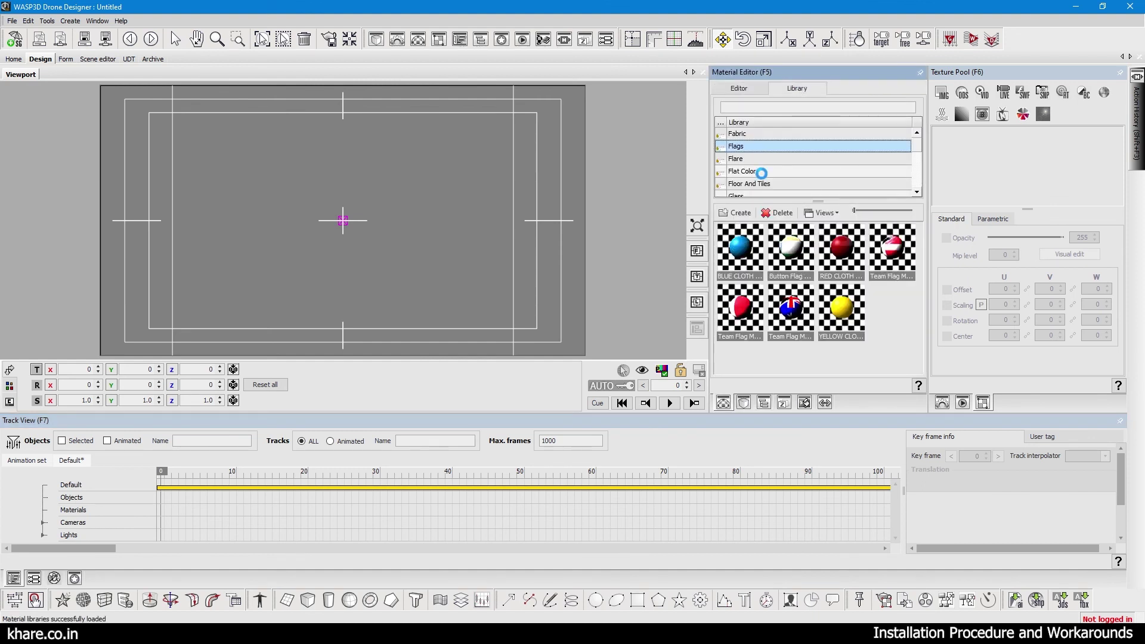
click(762, 172)
key(Down)
key(Down)
key(Down)
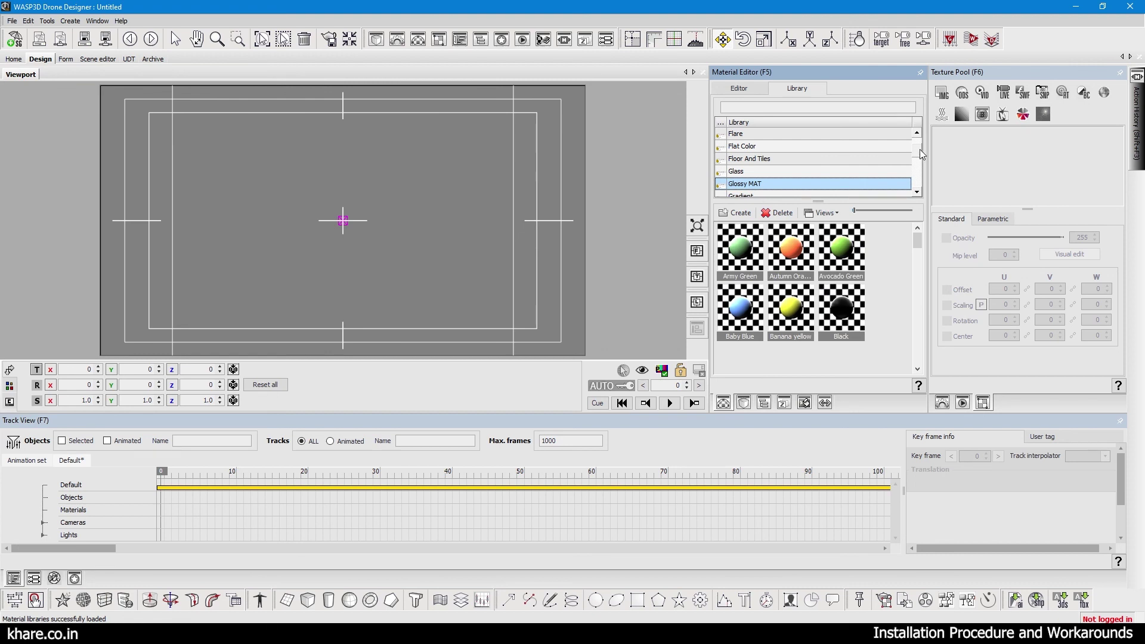
scroll(920, 153, down, 2)
click(793, 136)
click(784, 171)
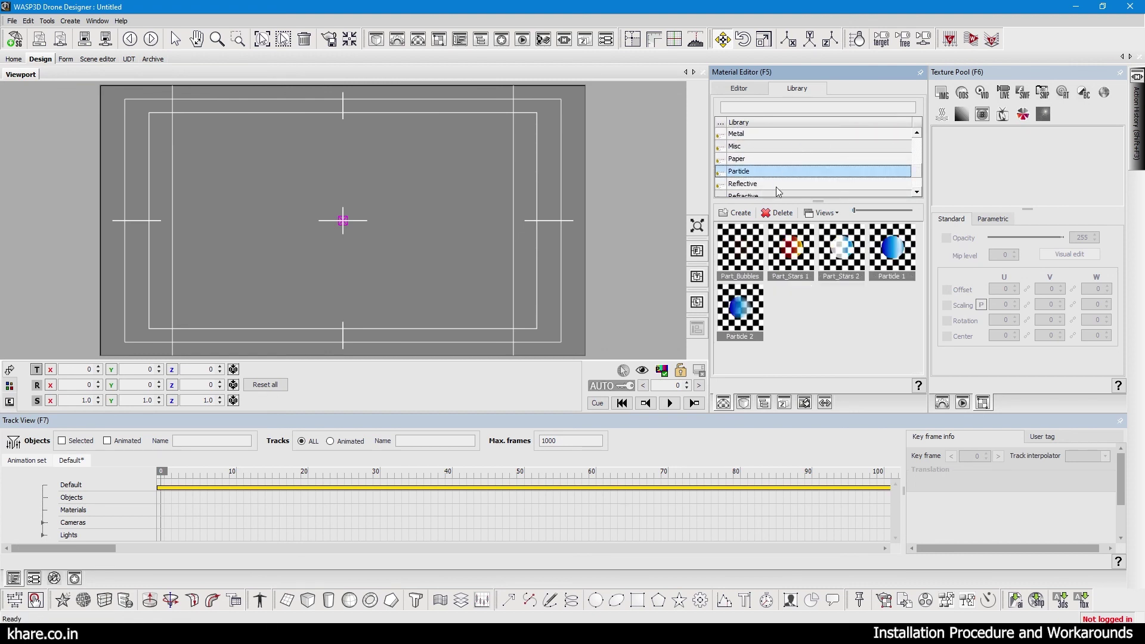
click(776, 186)
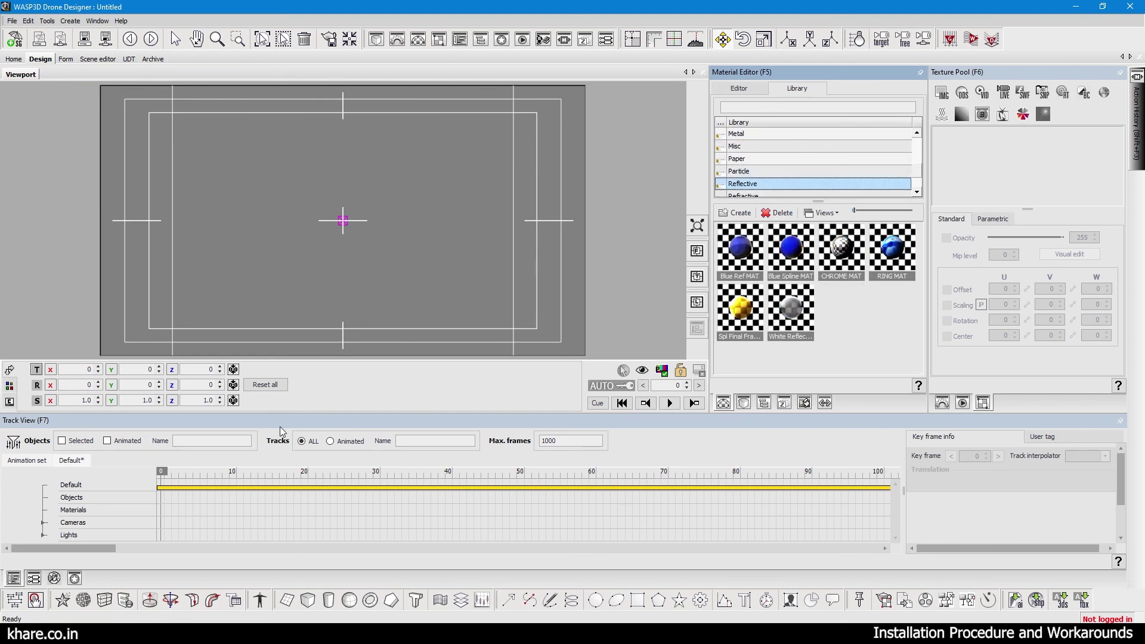
click(309, 601)
Add a cube at upper left, a ring at upper right and an n-gon at lower left.
double_click(308, 600)
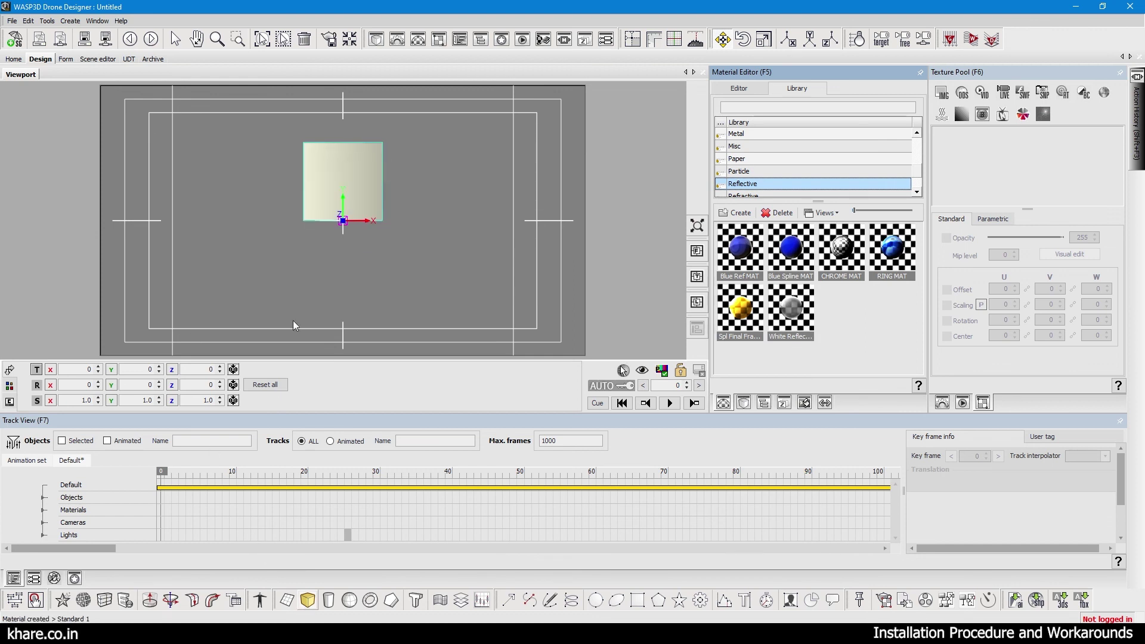
drag(331, 174, 207, 150)
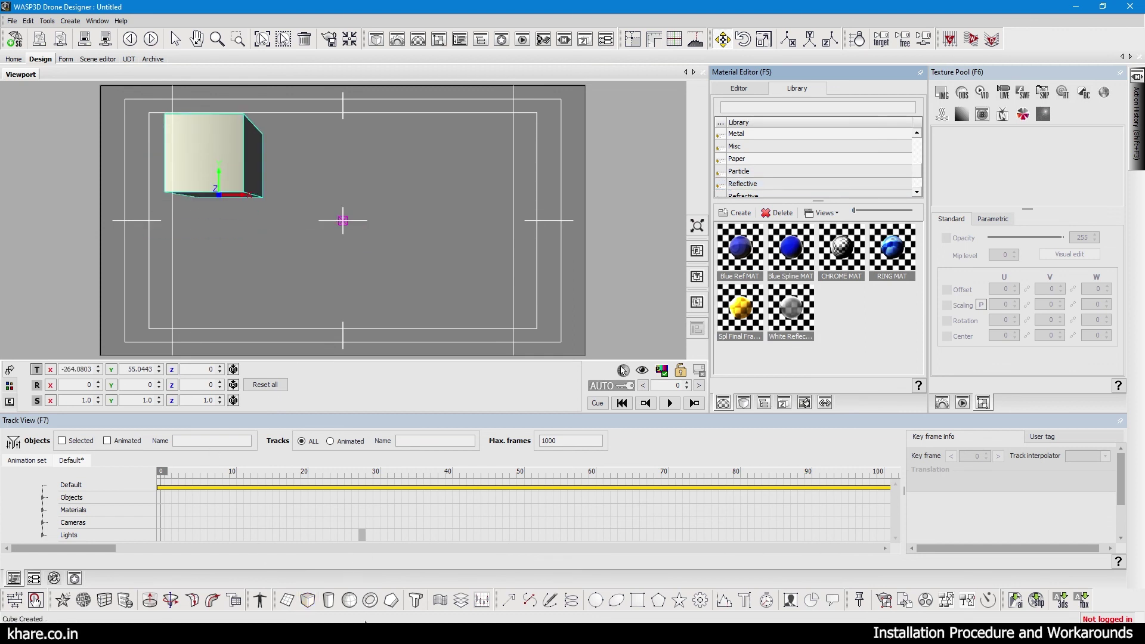
double_click(370, 601)
drag(339, 284, 491, 242)
double_click(391, 601)
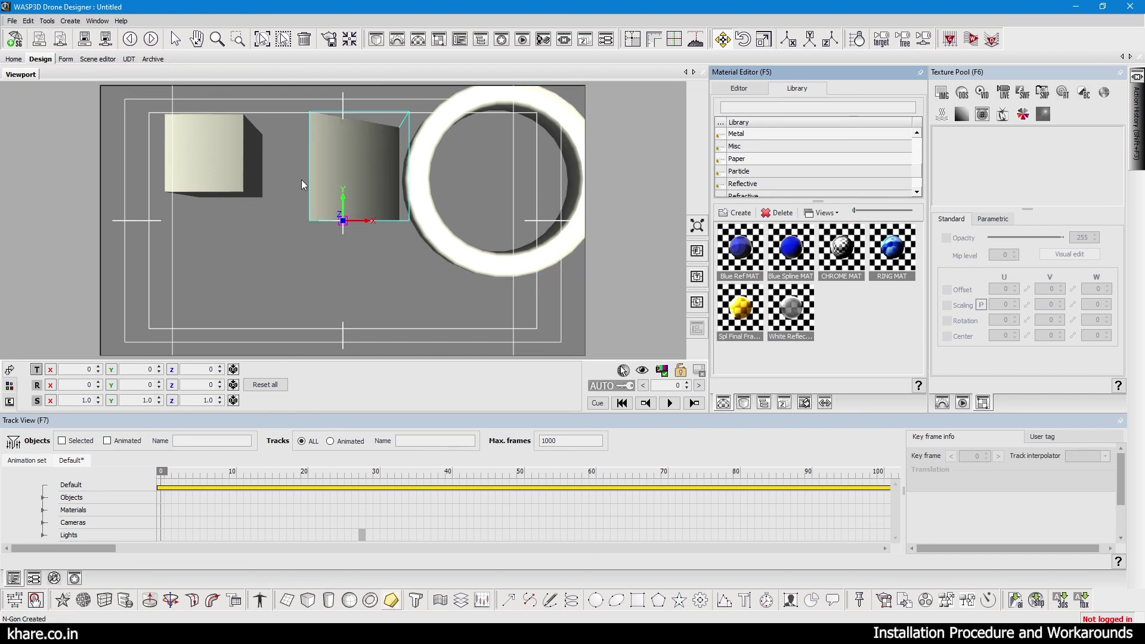
drag(308, 179, 173, 295)
Add a cylinder at lower centre and a sphere beside the cube, then close Drone Designer and the license updater folder.
click(329, 600)
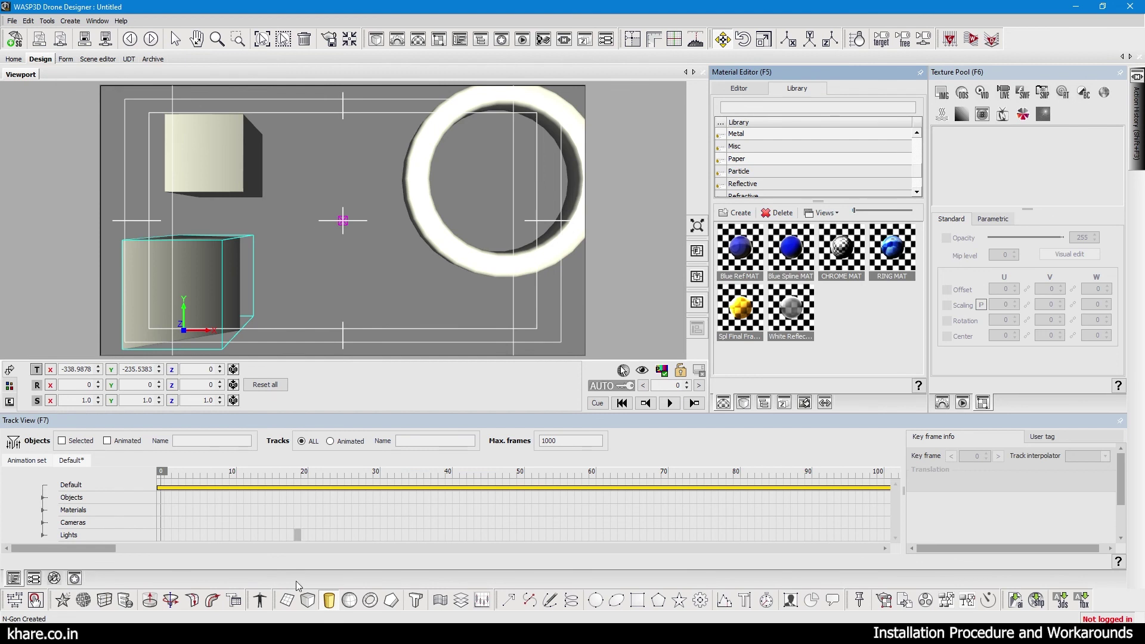
double_click(331, 601)
drag(329, 206, 351, 303)
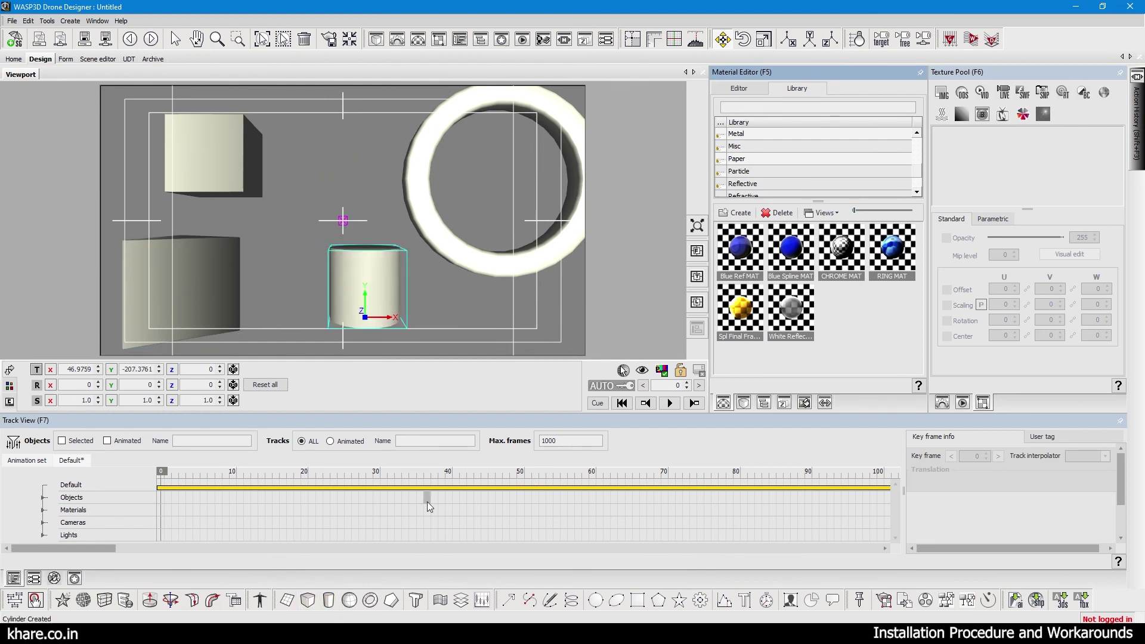
double_click(349, 601)
drag(332, 223, 307, 161)
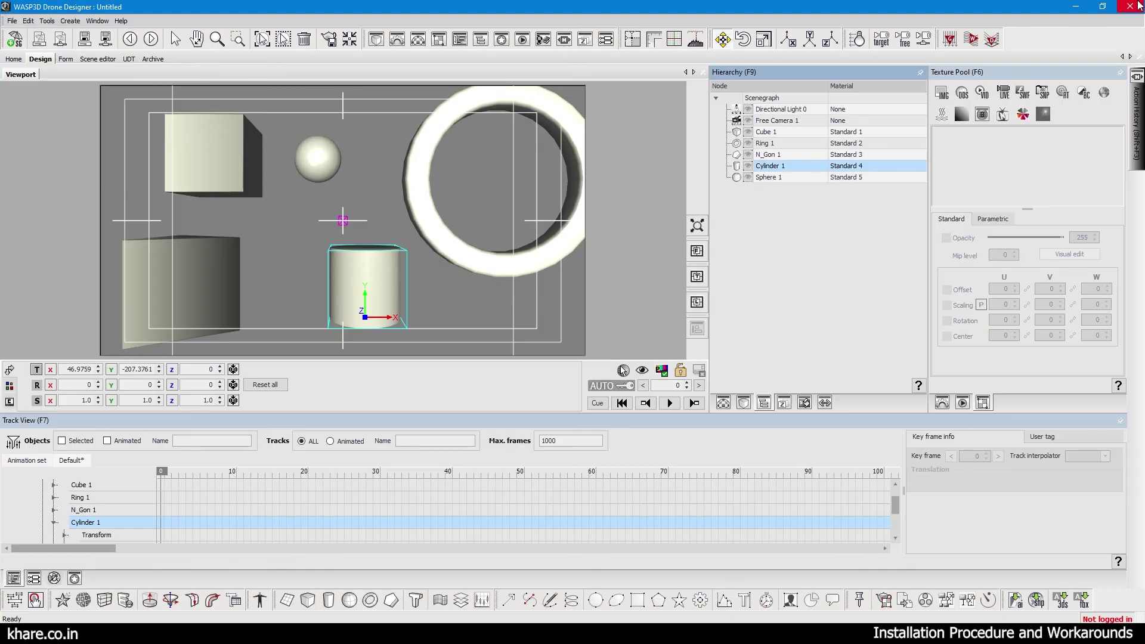
click(1138, 6)
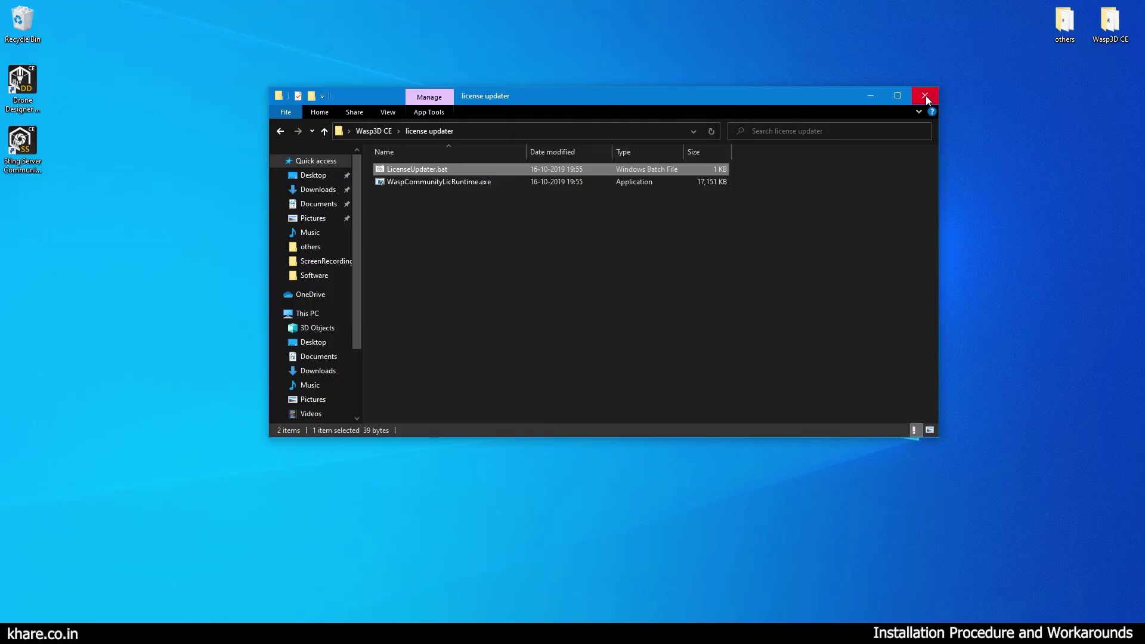
click(925, 97)
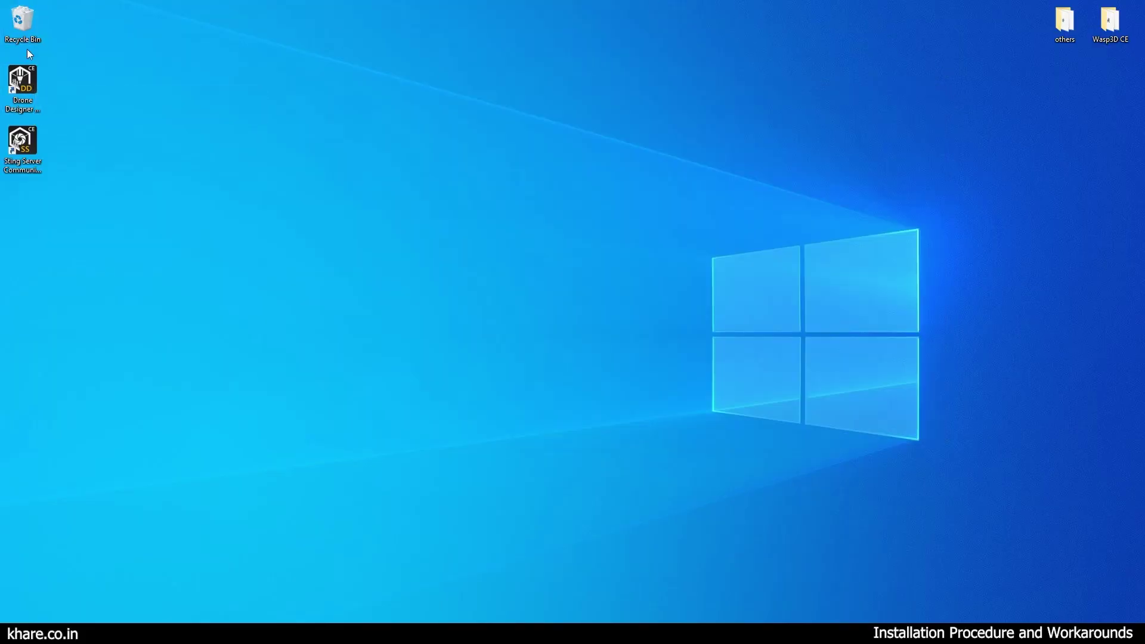